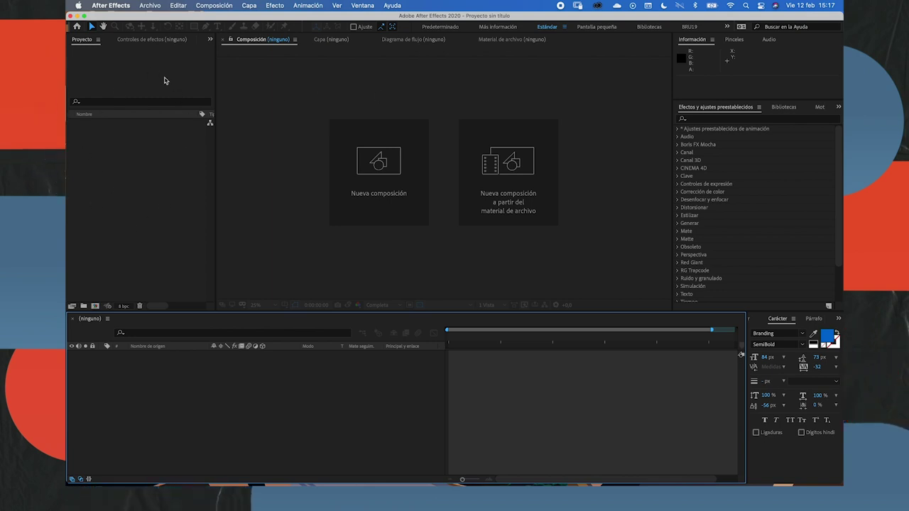
Switch back and forth between the Project and Effect Controls panels
left_click(121, 137)
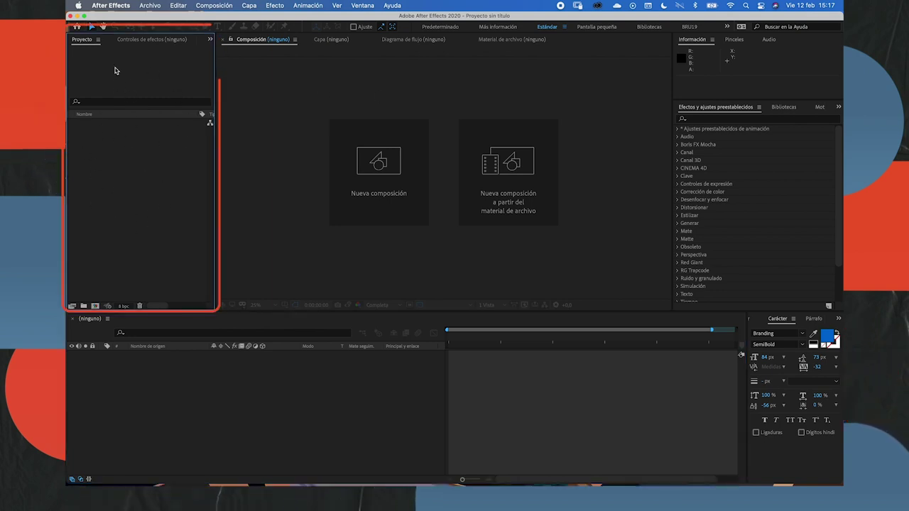
left_click(136, 42)
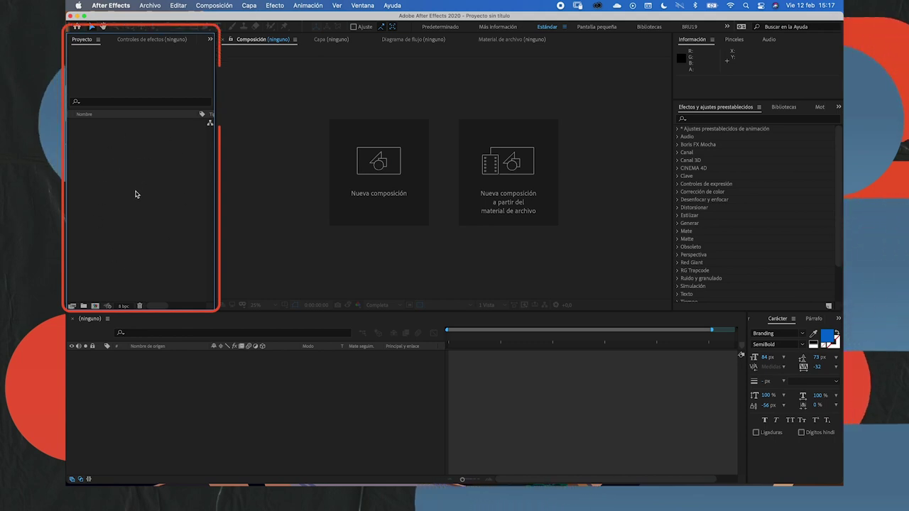
left_click(131, 39)
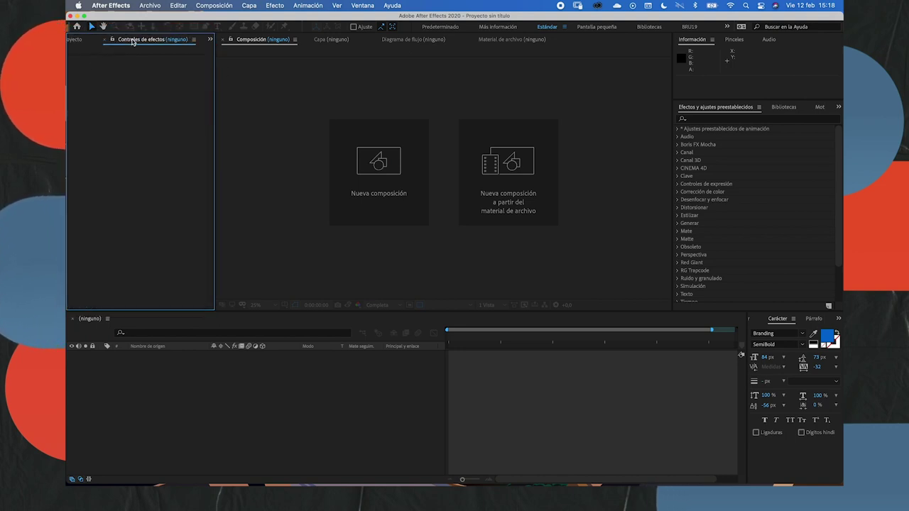
left_click(76, 39)
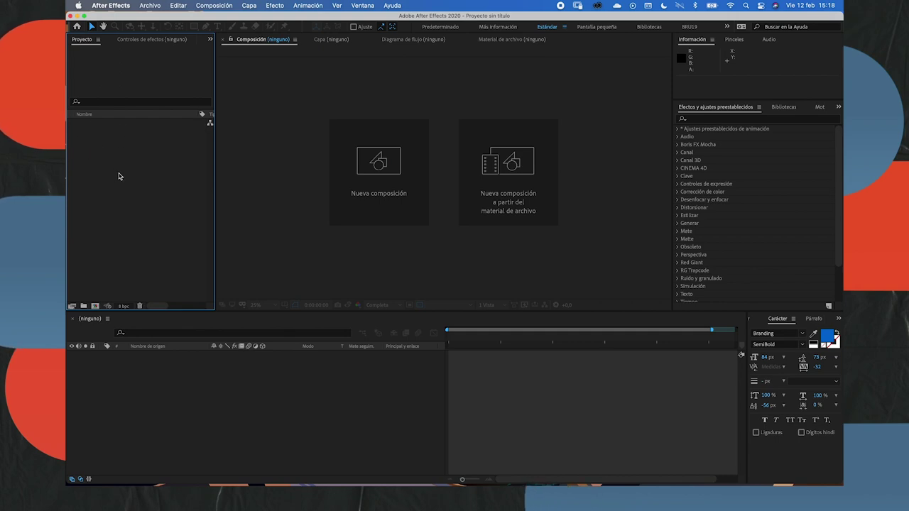
left_click(144, 40)
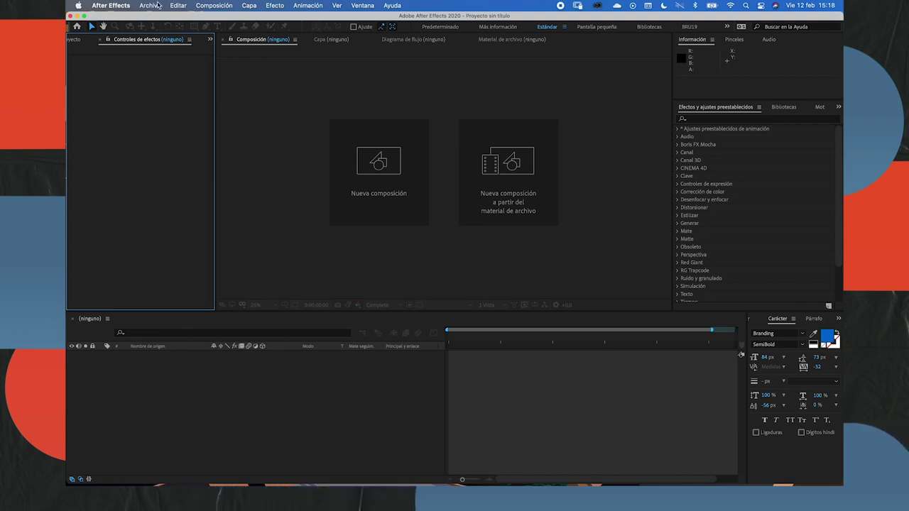
key("super+0")
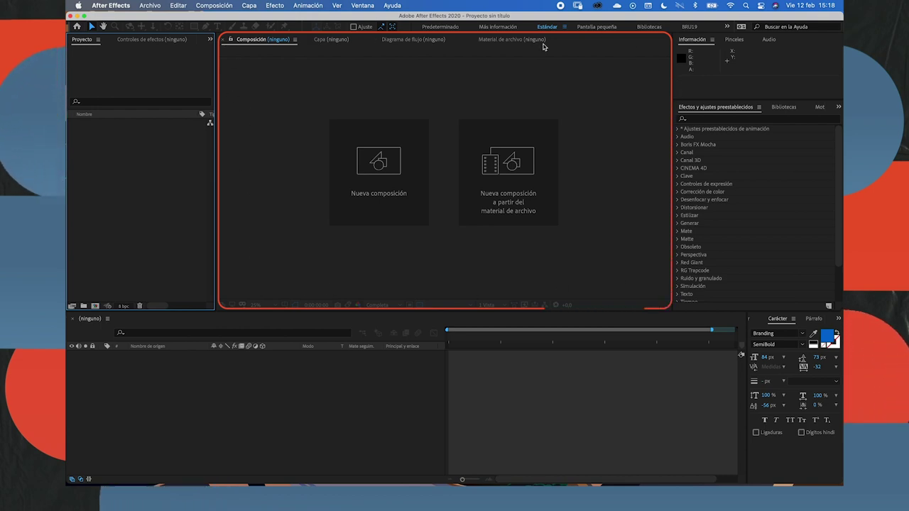
Cycle the viewer through Layer, Flowchart and Footage views, then back to Composition
left_click(331, 41)
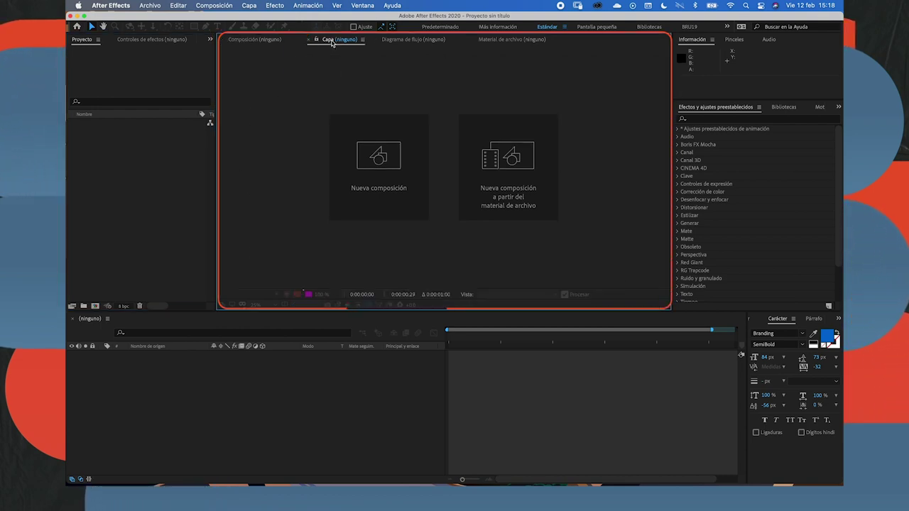
left_click(413, 40)
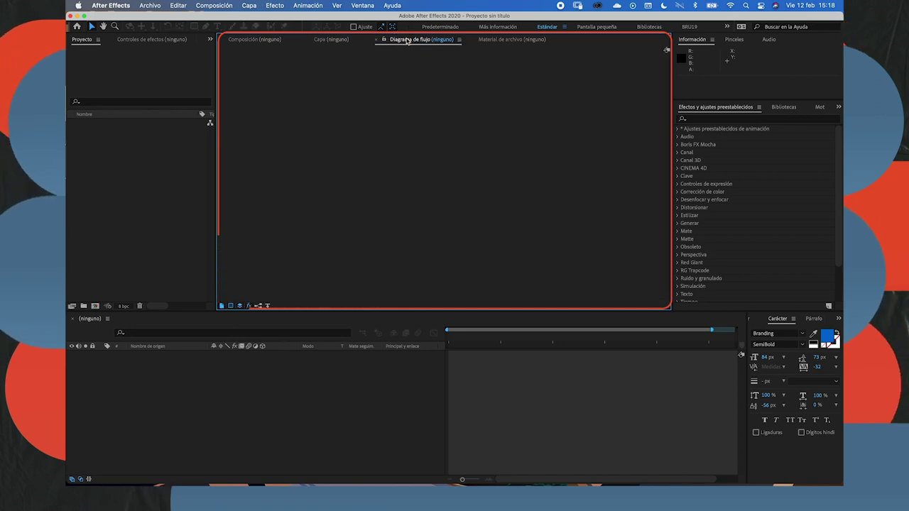
left_click(497, 41)
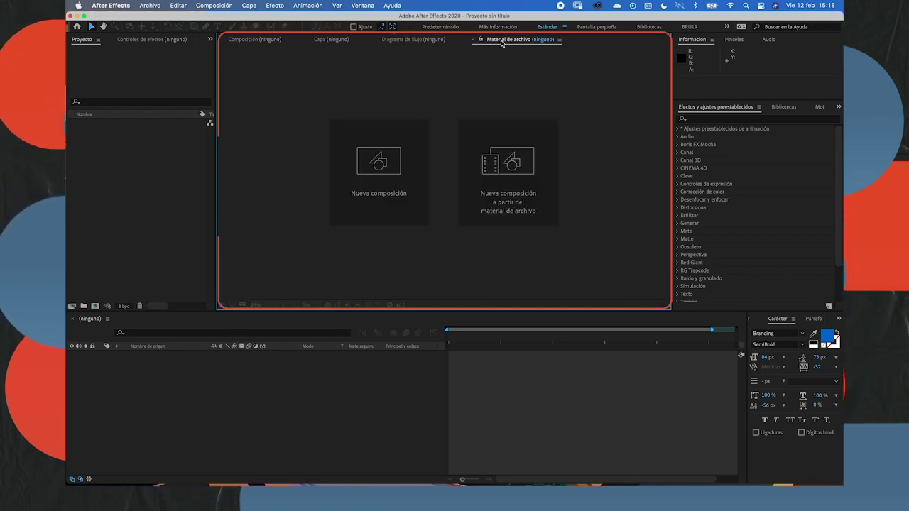
left_click(277, 40)
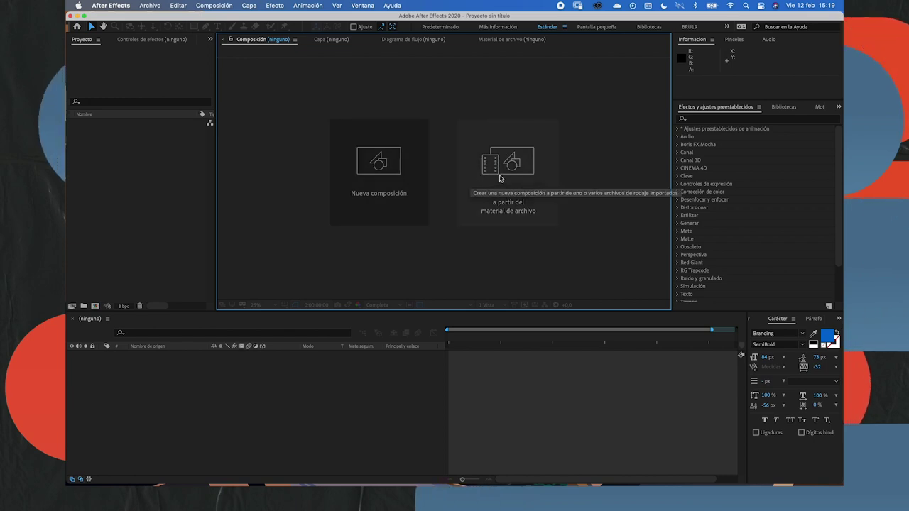
Create a new composition named 'Pieza Día de los enamorados'
left_click(397, 145)
mouse_move(436, 91)
left_mouse_down()
mouse_move(351, 79)
mouse_move(595, 74)
left_mouse_up()
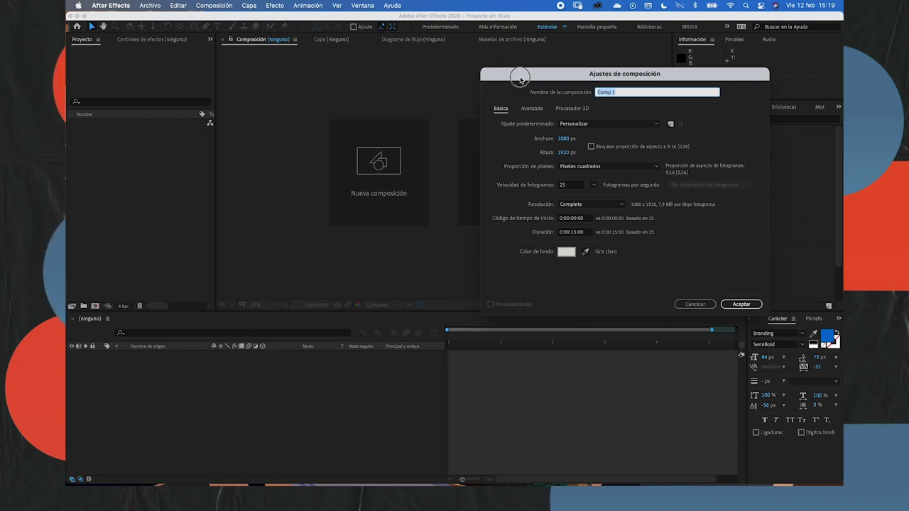
left_click_drag(516, 75, 301, 84)
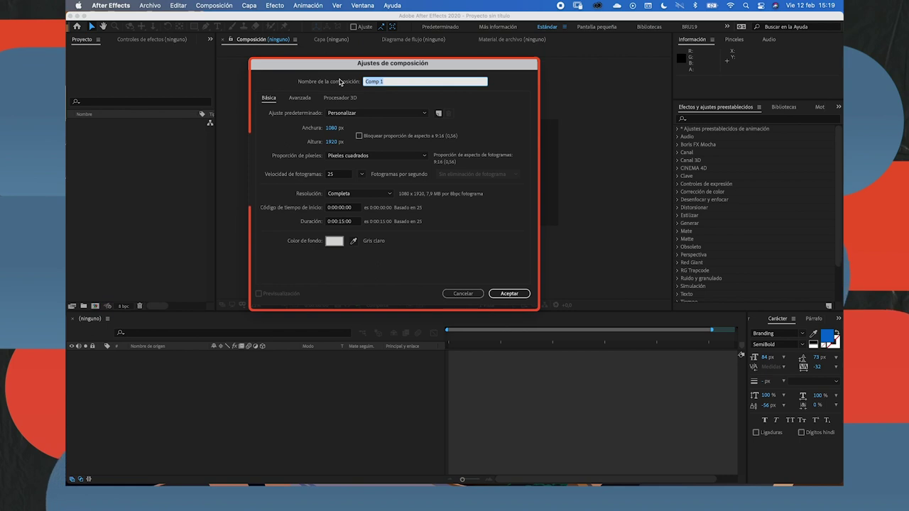
left_click_drag(384, 64, 377, 87)
type("Pieza Dia de los enamora")
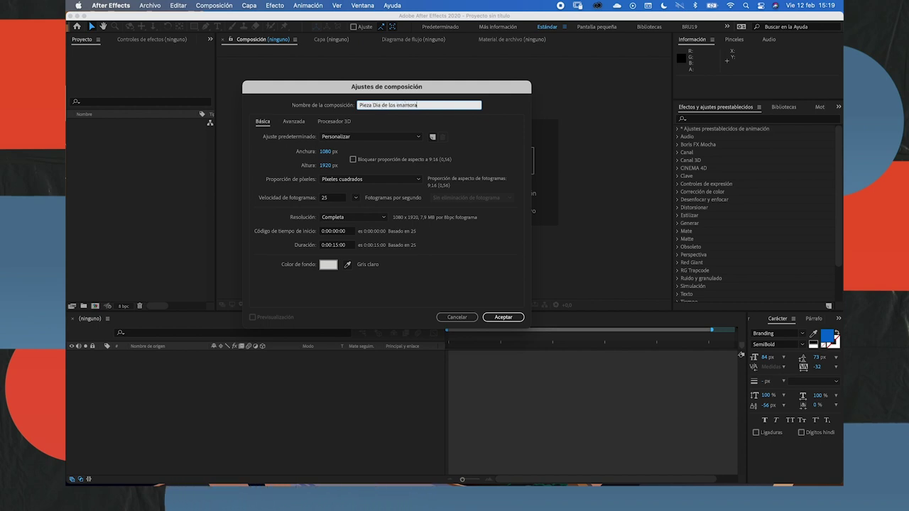
type("dos")
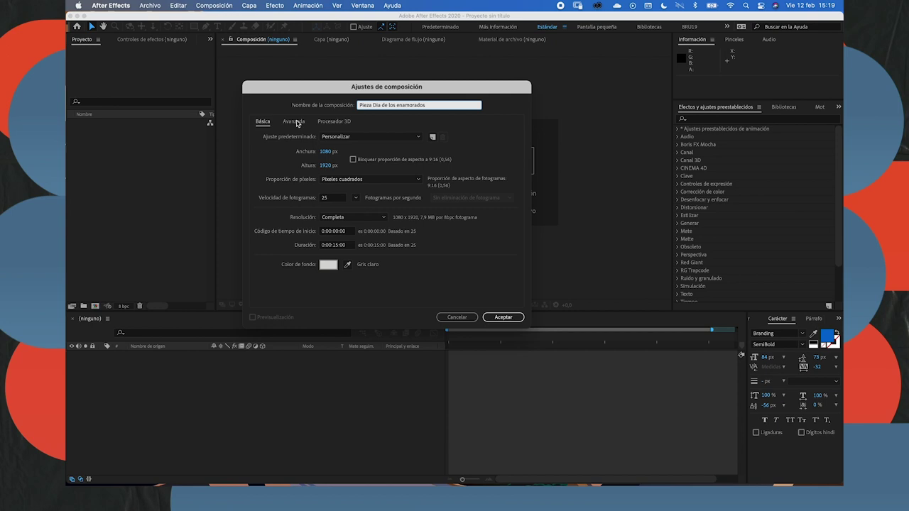
Review the Avanzada and Procesador 3D composition tabs, then return to Básica
left_click(293, 122)
left_click(329, 123)
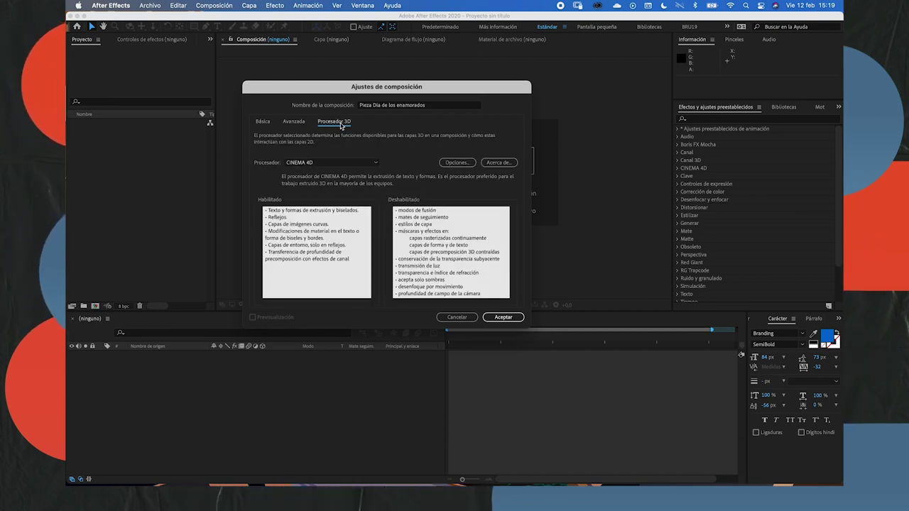
left_click(264, 125)
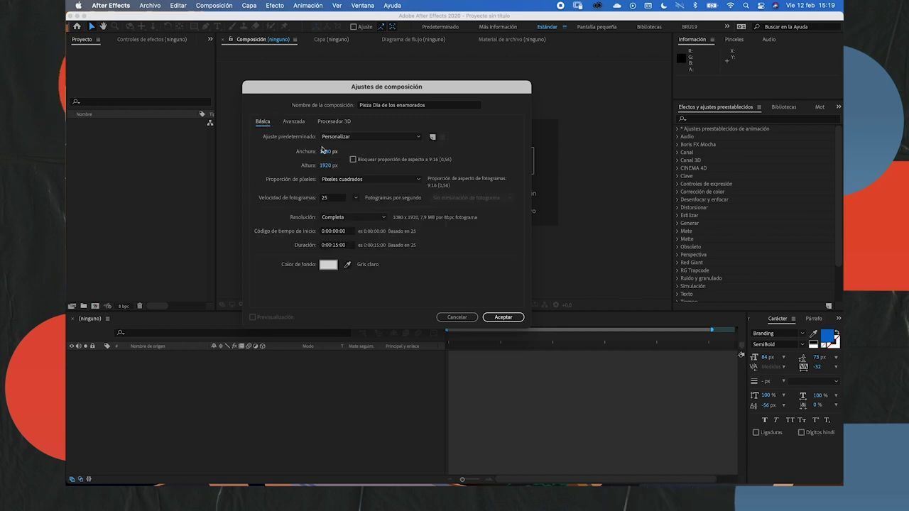
left_click(366, 138)
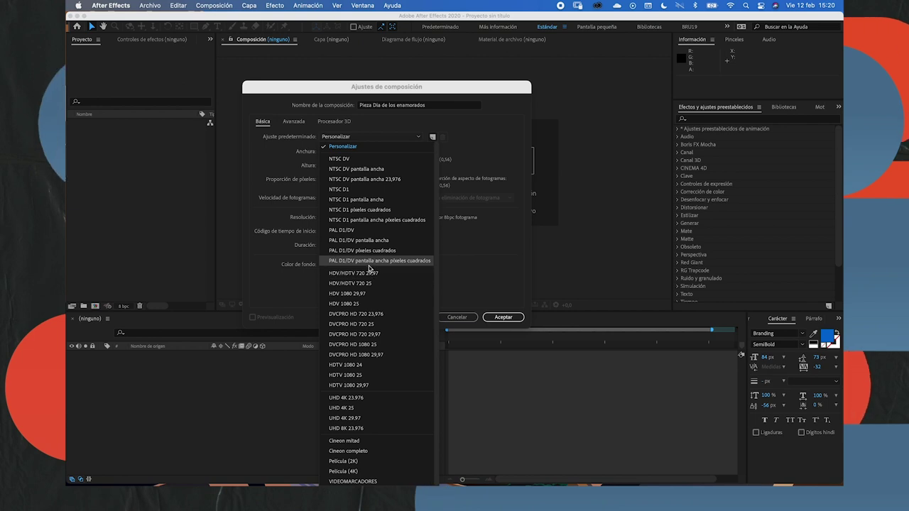
left_click(386, 87)
left_click_drag(387, 86, 390, 56)
left_click(384, 108)
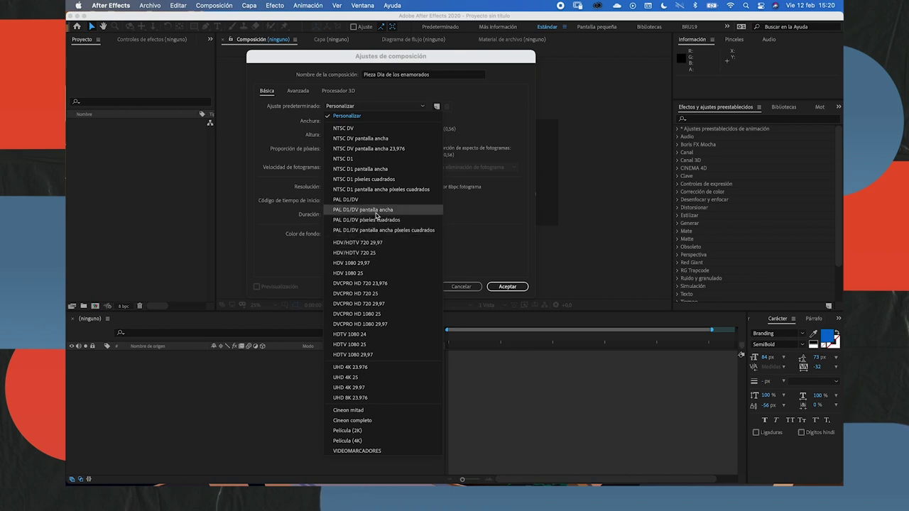
left_click(472, 120)
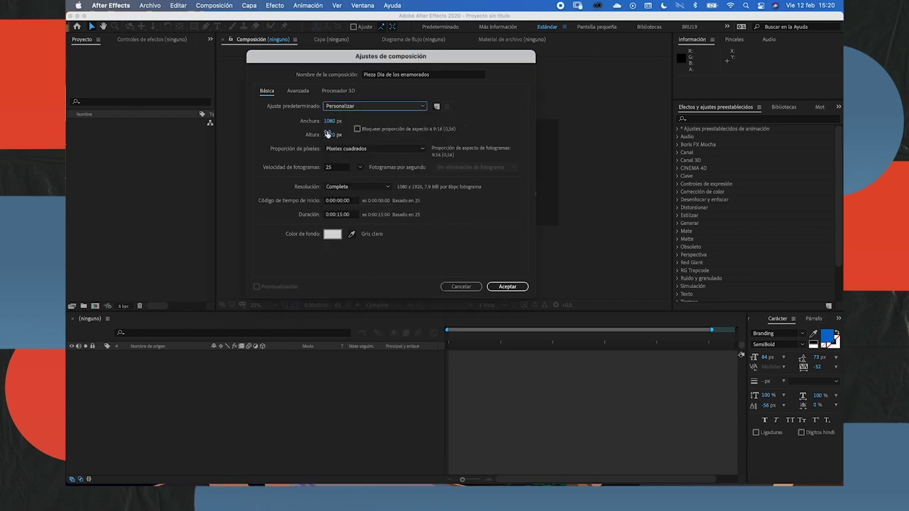
left_click(356, 106)
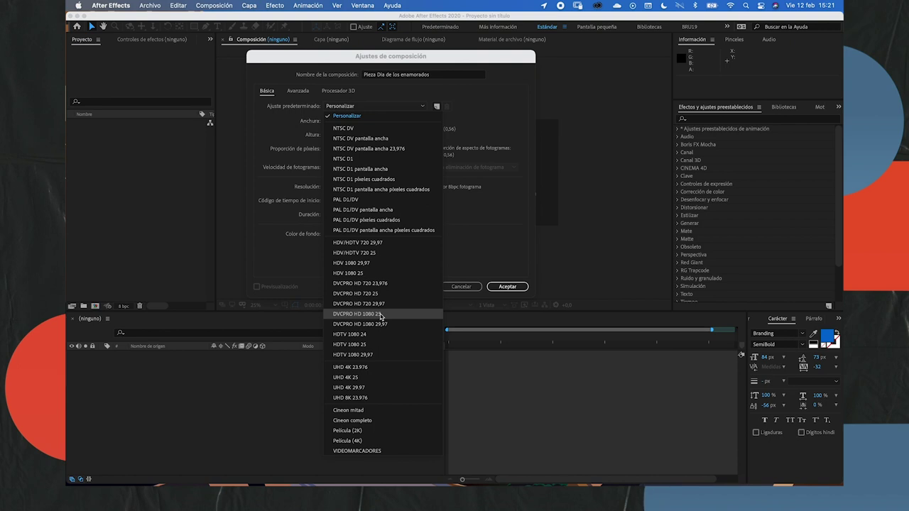
left_click(424, 106)
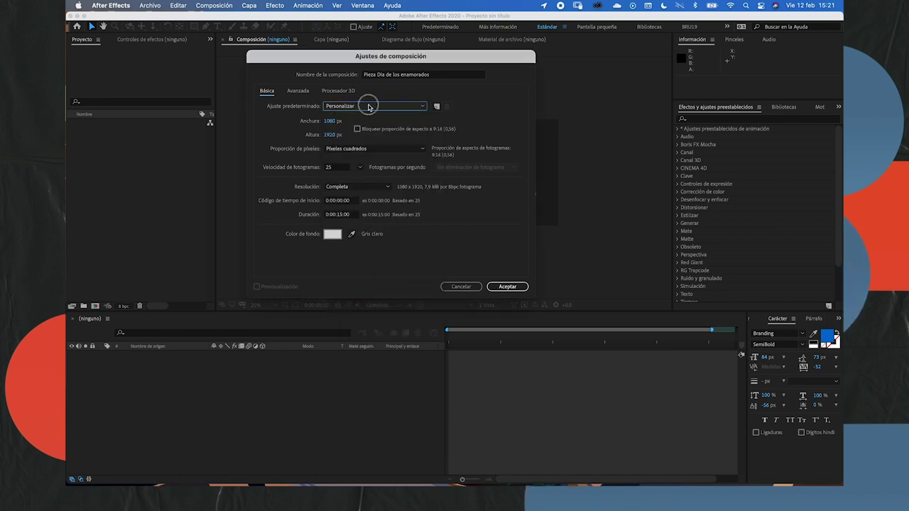
left_click(424, 105)
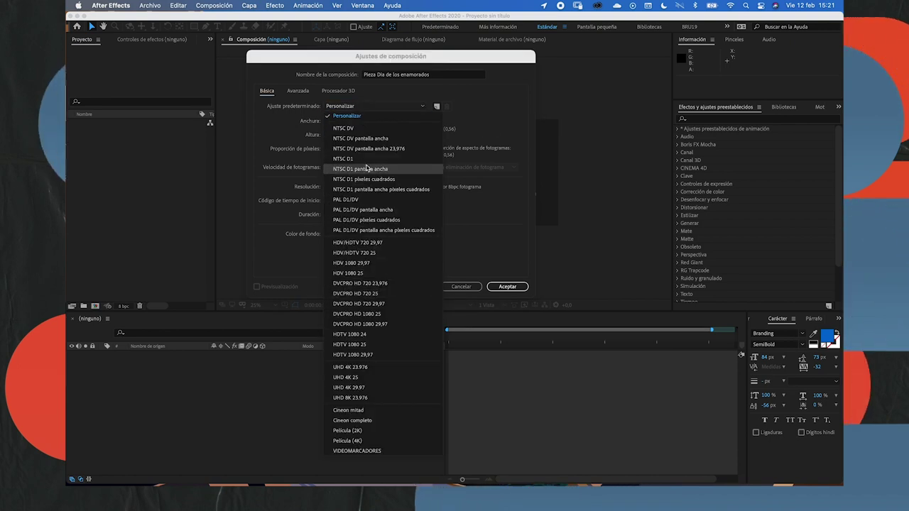
left_click(469, 116)
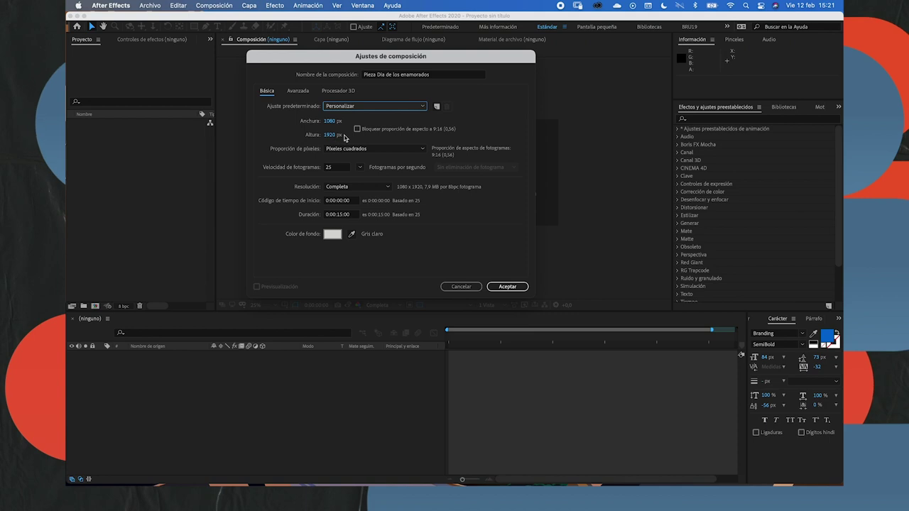
left_click(328, 121)
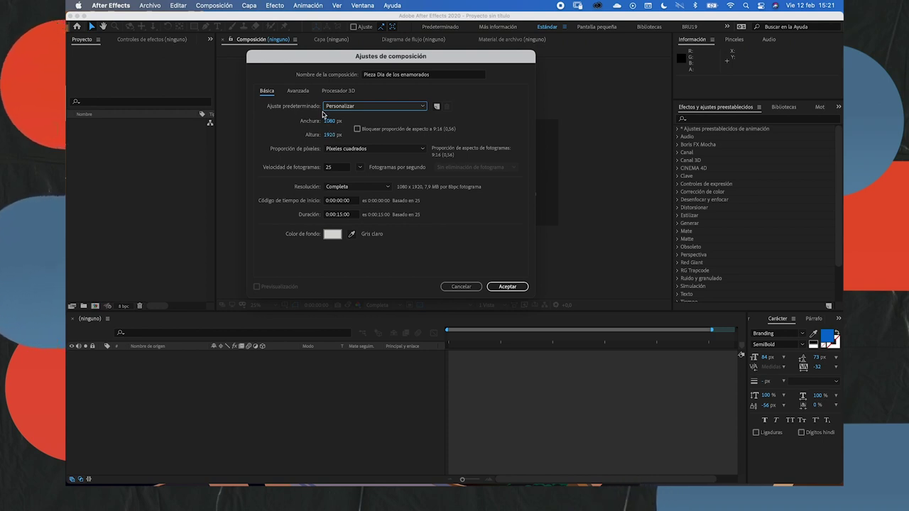
Set width and height to 1200 px, checking the frame rate and resolution options
left_click(329, 121)
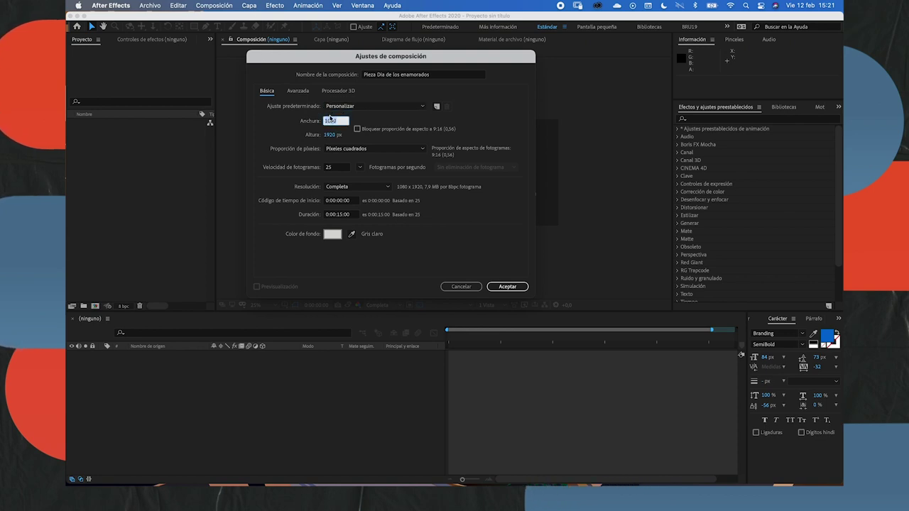
type("4")
type("00")
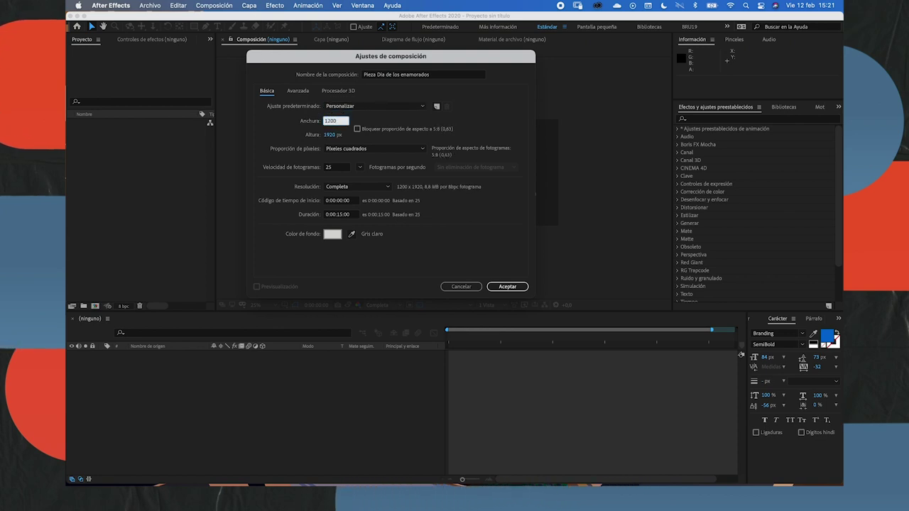
key("Tab")
type("12")
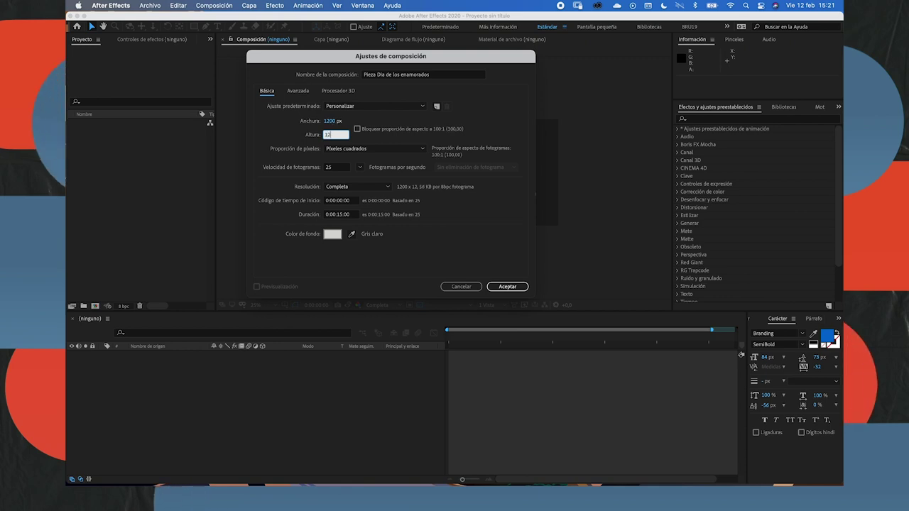
type("00")
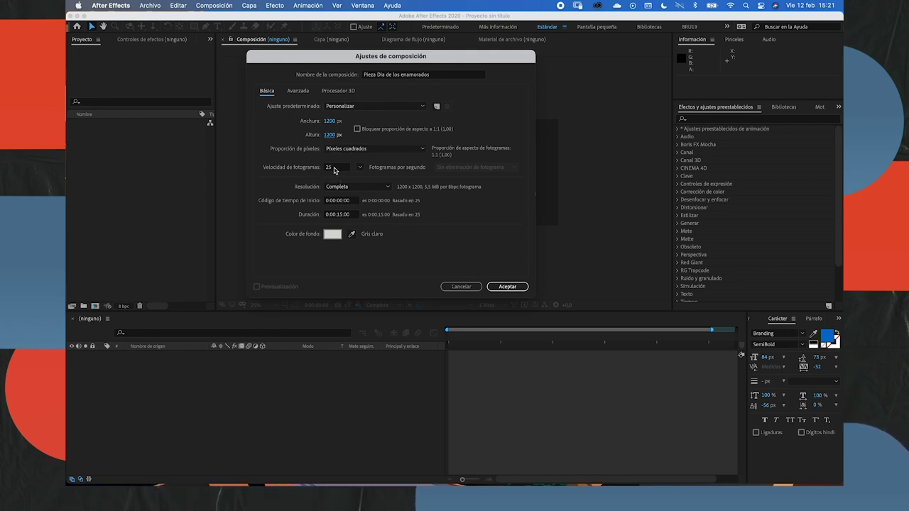
left_click(332, 168)
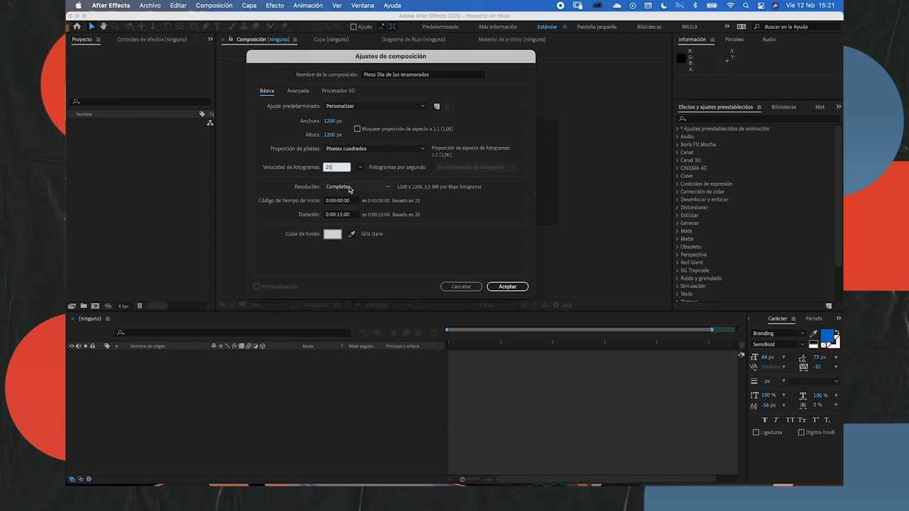
left_click(348, 188)
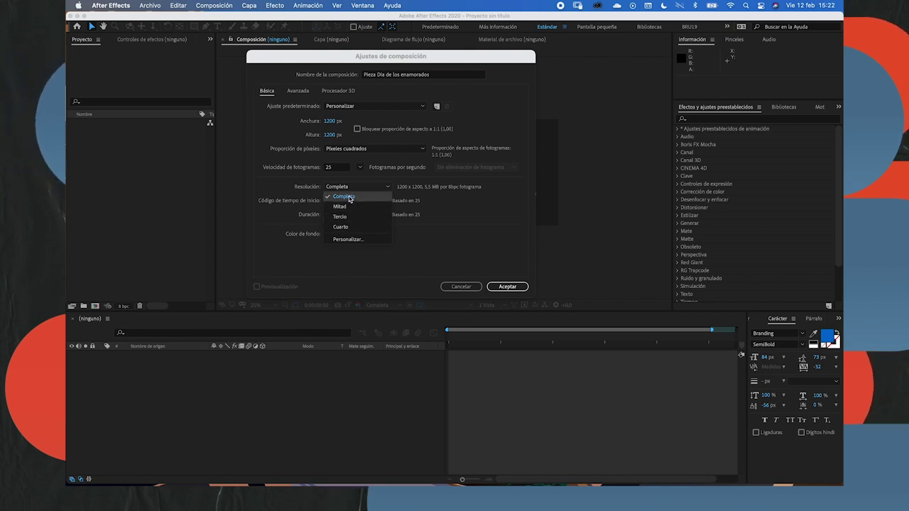
Keep Completa resolution and re-enter the duration, aiming for 0:00:15:00
left_click(350, 198)
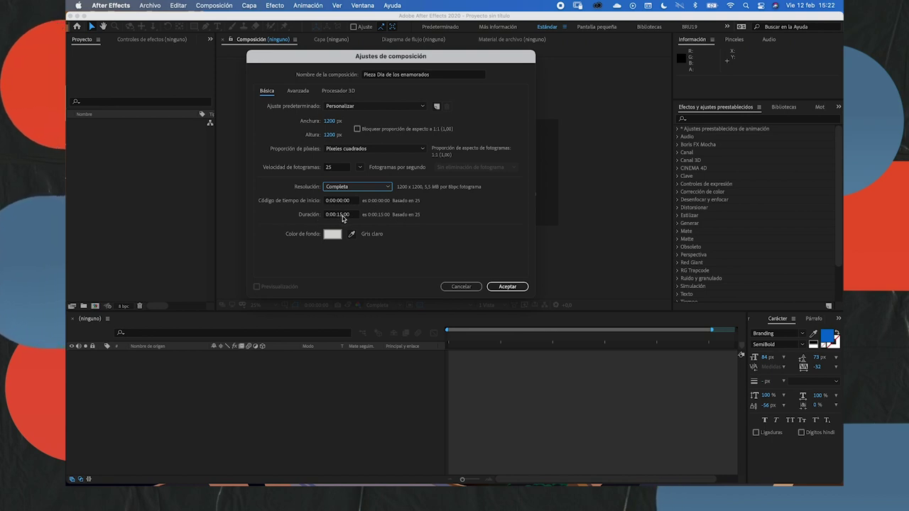
left_click(339, 215)
double_click(343, 213)
type("30")
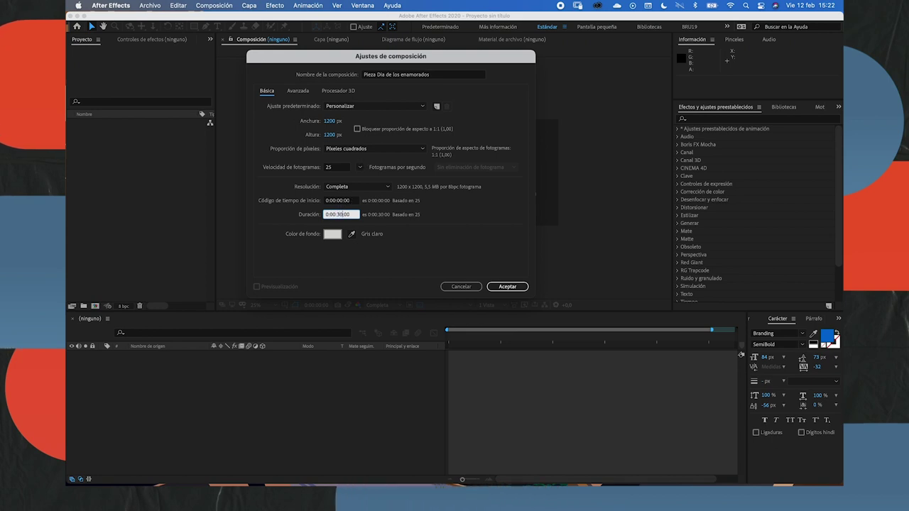
left_click(339, 214)
type("1")
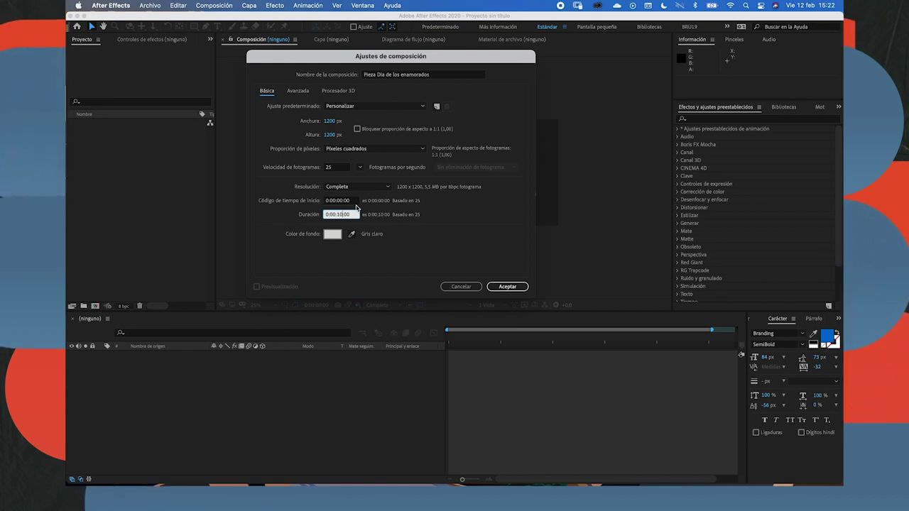
type("0:00:00:00")
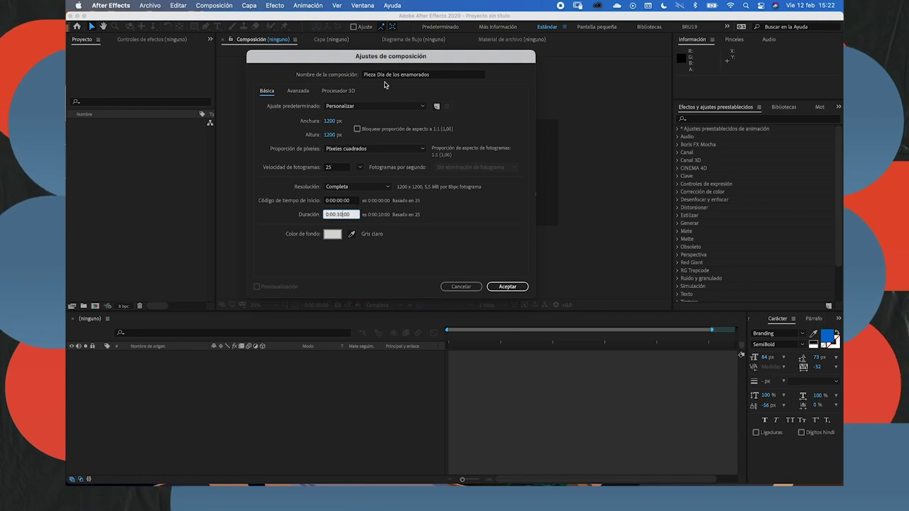
type("15:")
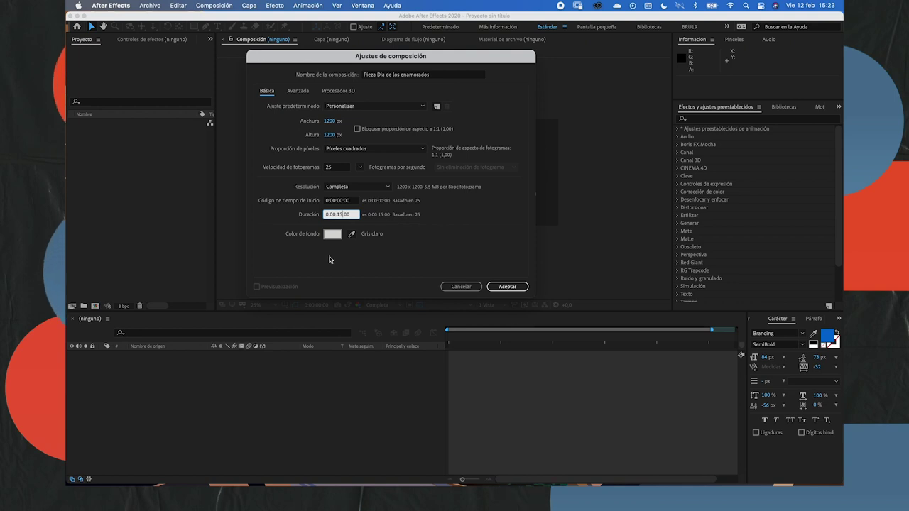
Confirm the 1200×1200 composition, select it in the Project panel and zoom the viewer to 50%
left_click(509, 287)
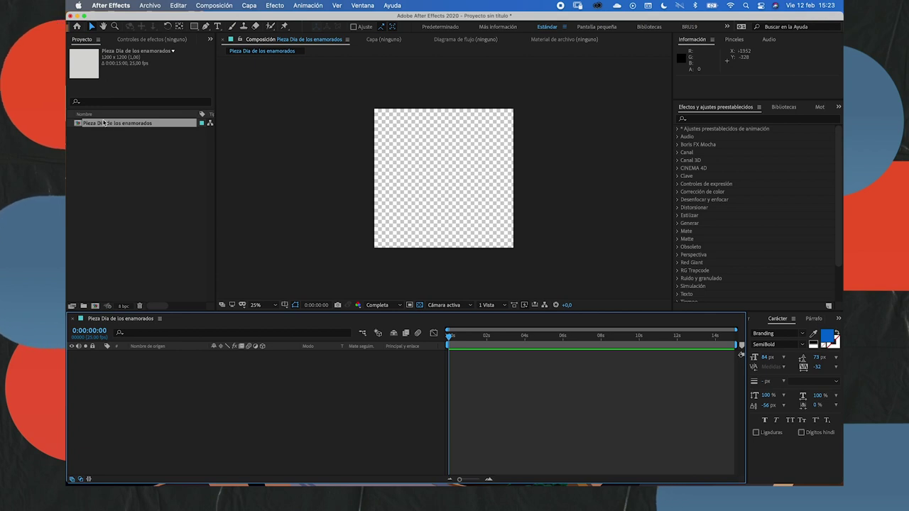
key("Return")
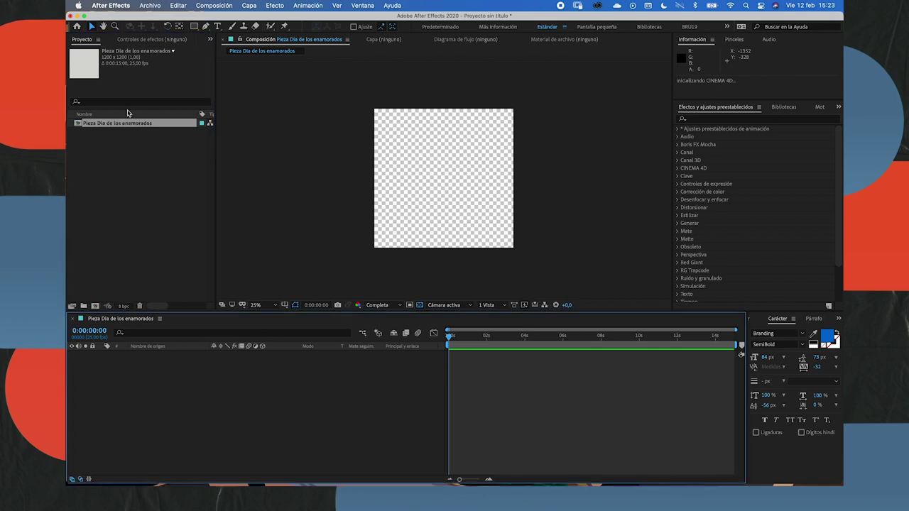
left_click(110, 125)
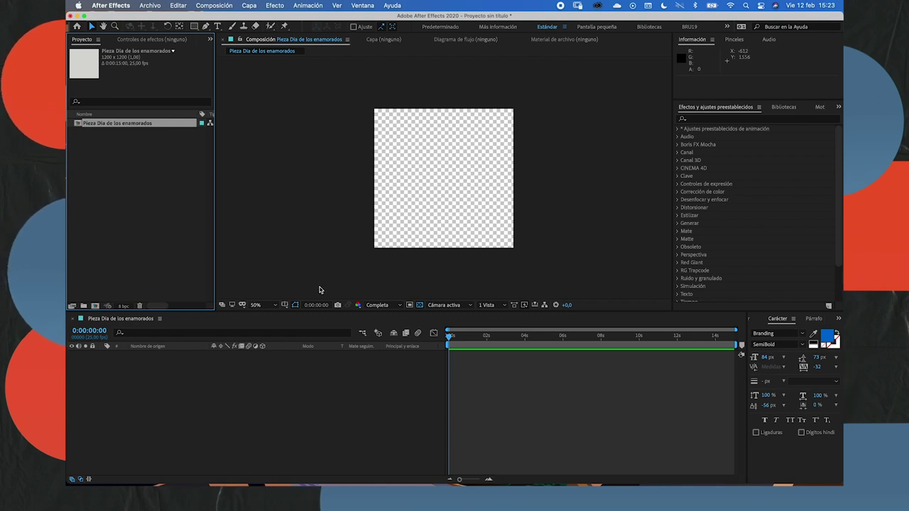
key("period")
key("period")
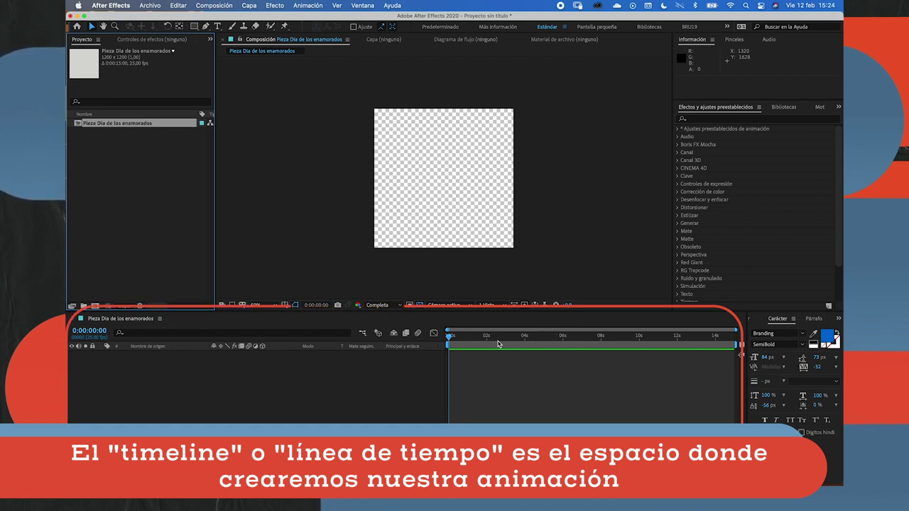
left_click(717, 335)
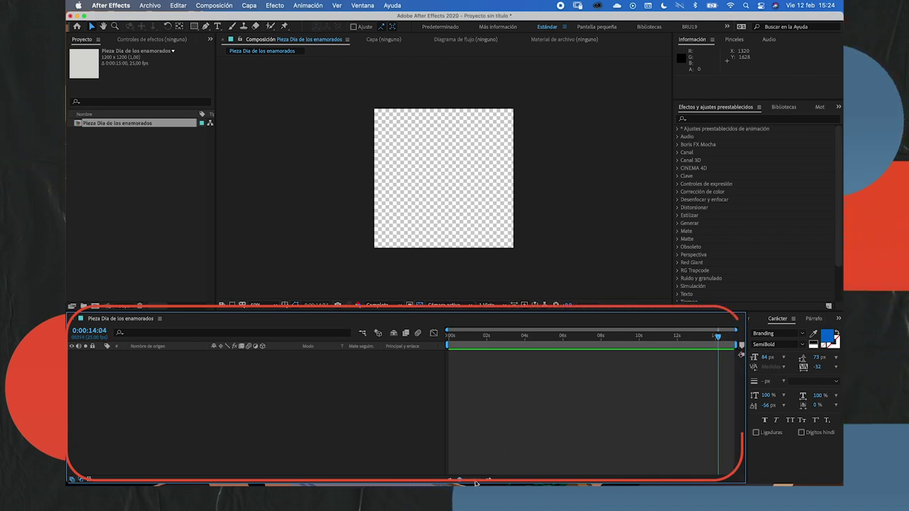
left_click_drag(475, 481, 467, 480)
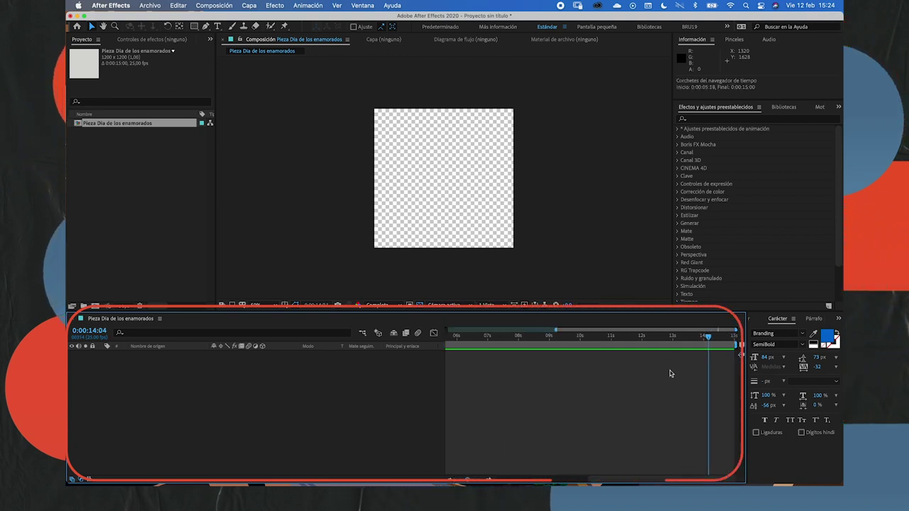
left_click_drag(707, 336, 390, 339)
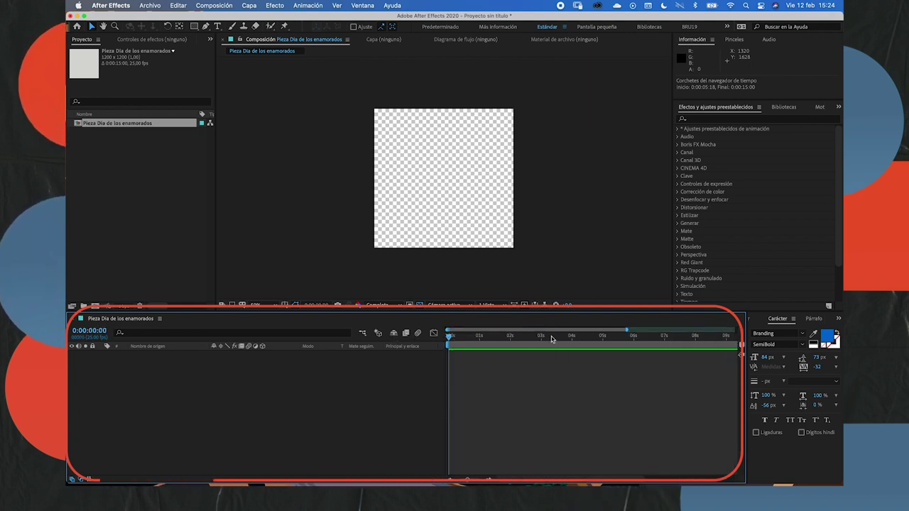
left_click_drag(465, 480, 455, 477)
left_click(454, 338)
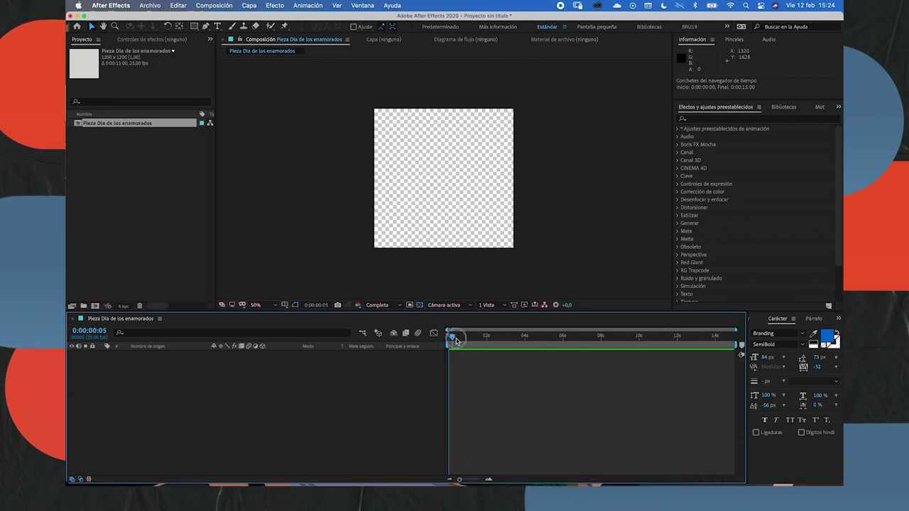
left_click_drag(456, 340, 426, 352)
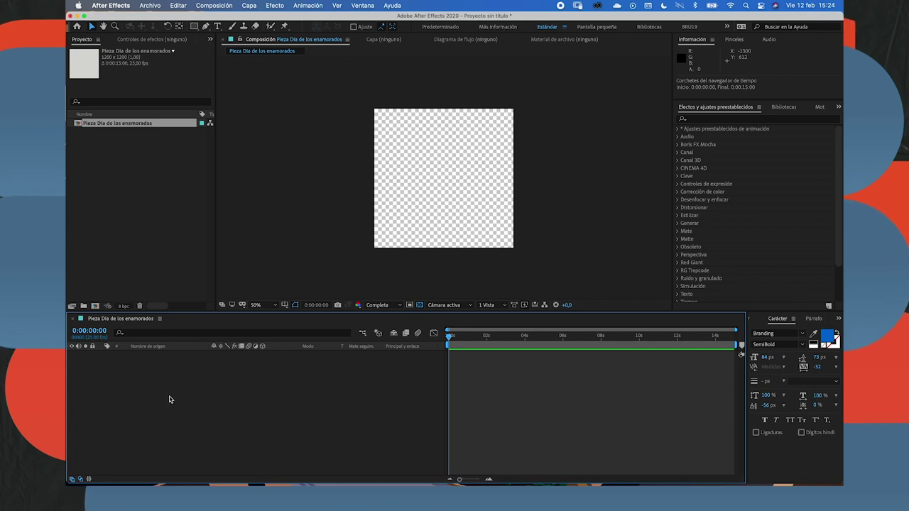
Open the empty timeline's context menu and browse its Nuevo submenu
right_click(172, 386)
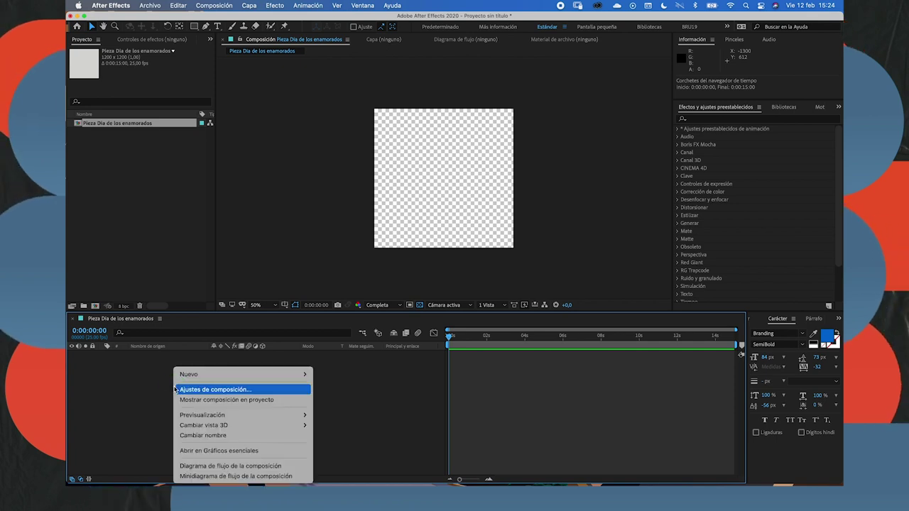
mouse_move(183, 374)
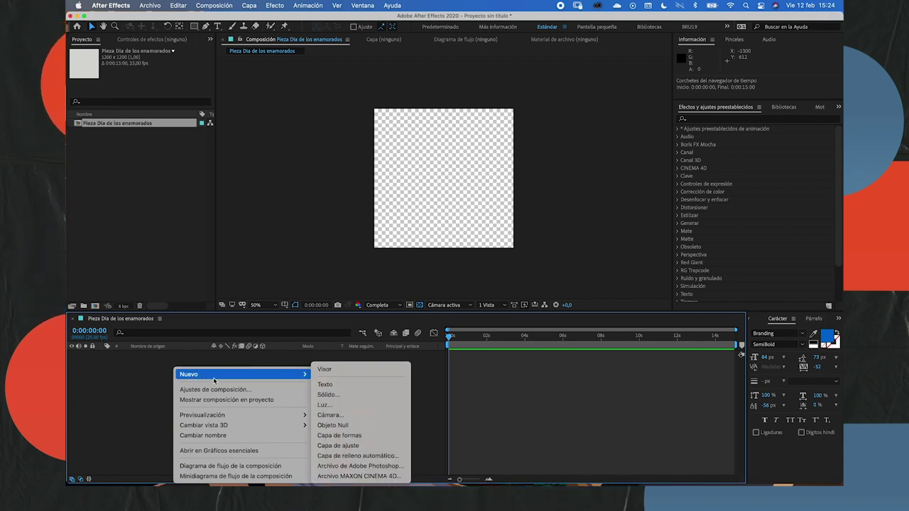
left_click(334, 370)
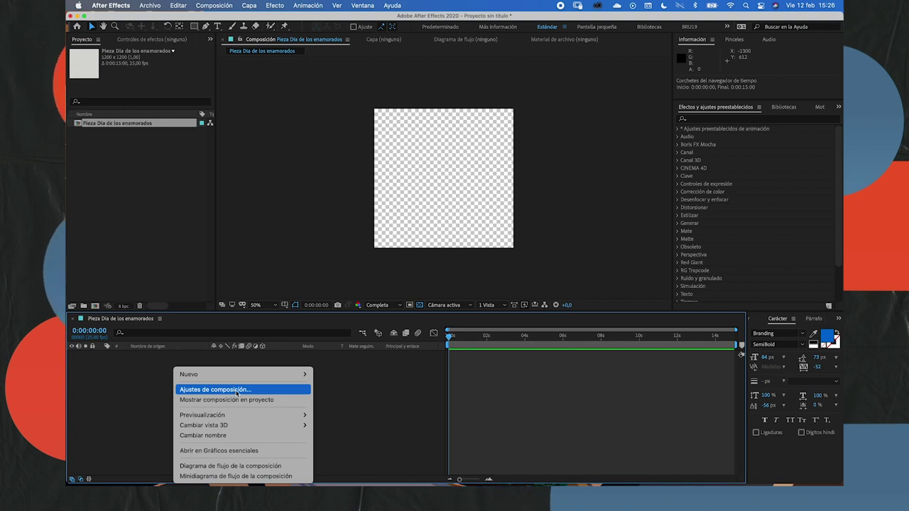
Change the composition duration to 0:00:20:00 in Ajustes de composición
left_click(235, 393)
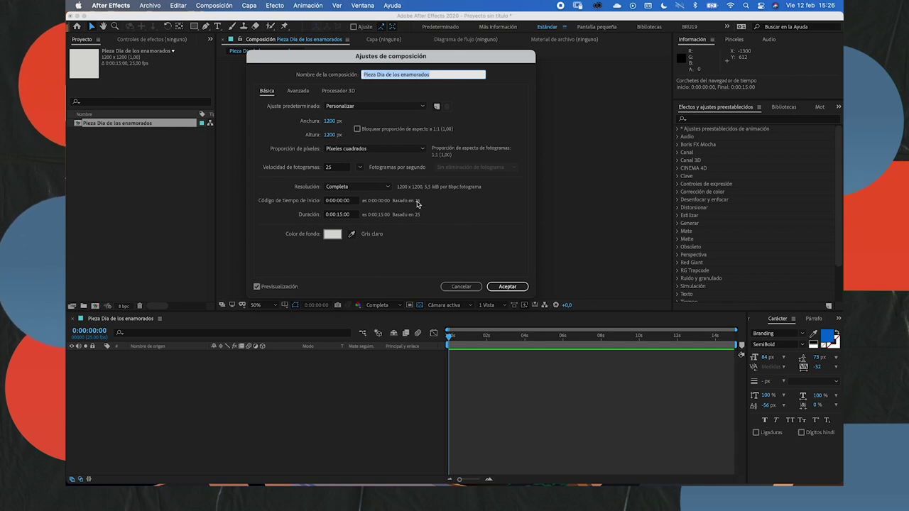
left_click(341, 216)
type("20")
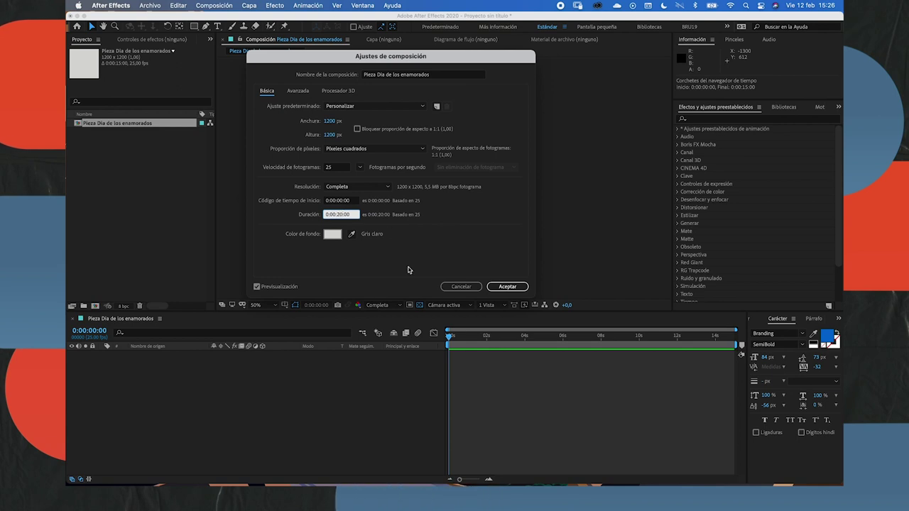
left_click(507, 286)
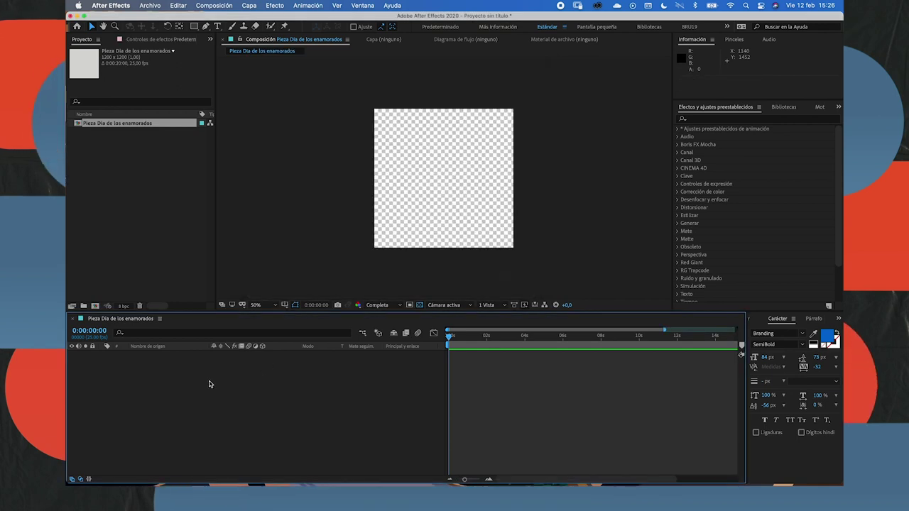
Show the composition in the Project panel via Mostrar composición en proyecto, then reopen the timeline menu
right_click(195, 368)
mouse_move(215, 374)
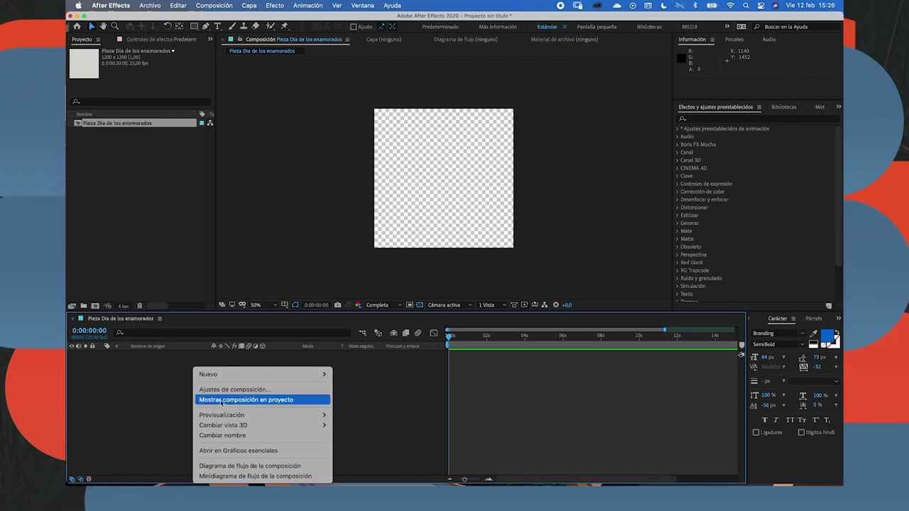
left_click(255, 400)
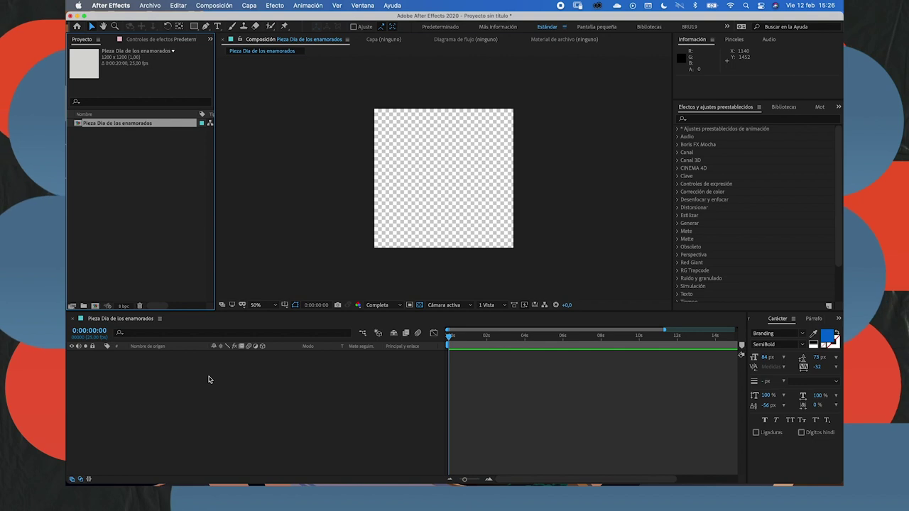
right_click(183, 370)
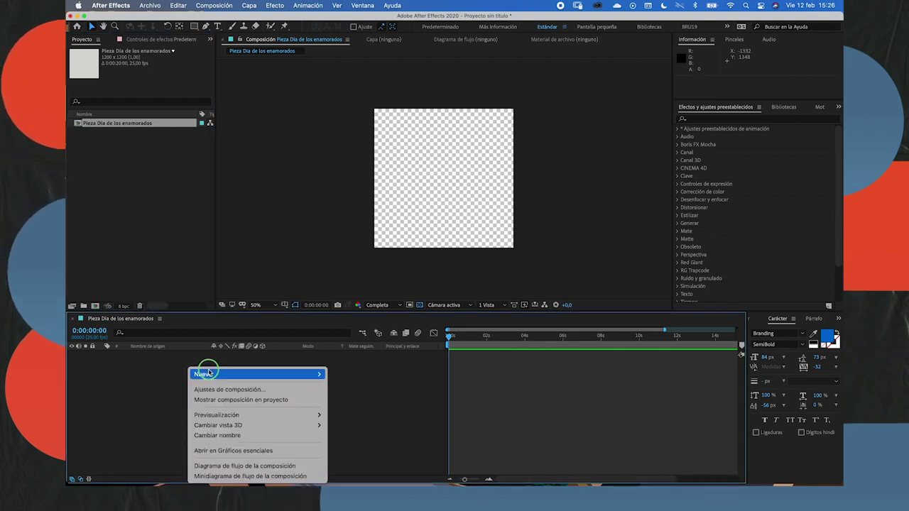
mouse_move(211, 414)
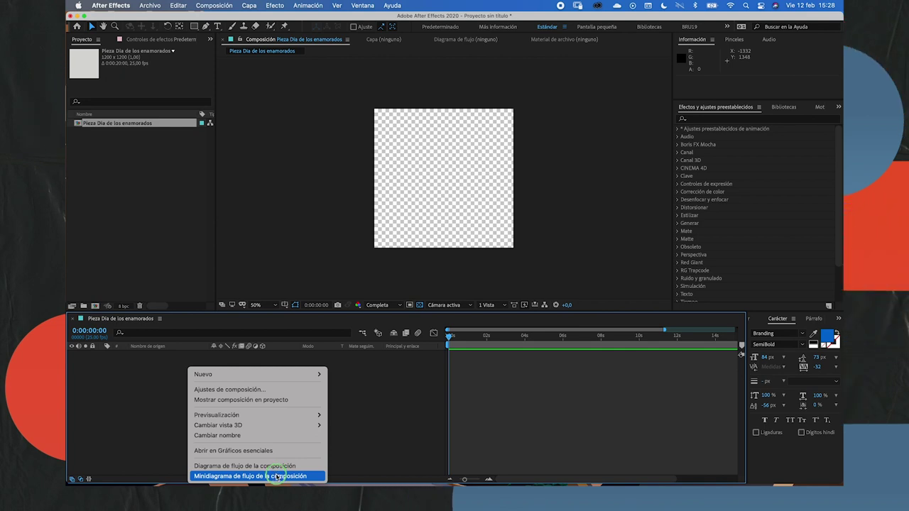
right_click(203, 369)
mouse_move(228, 379)
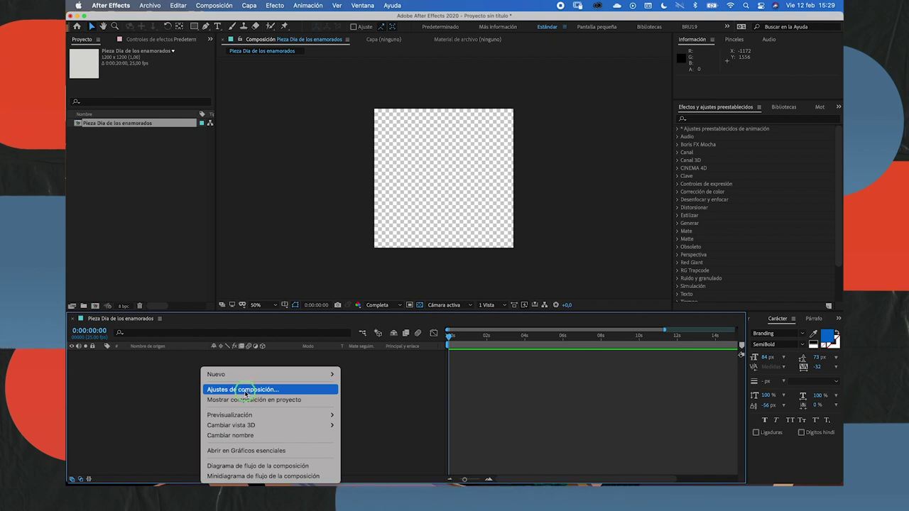
left_click(176, 393)
right_click(223, 369)
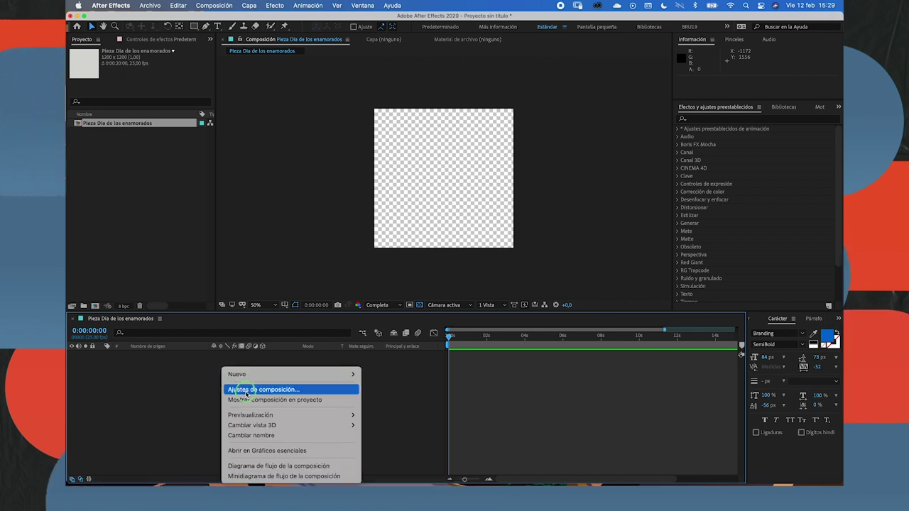
left_click(191, 370)
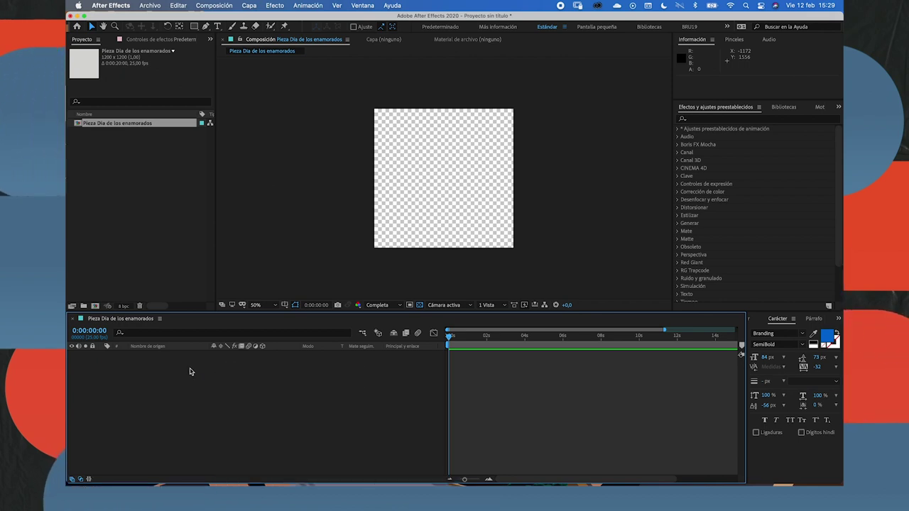
right_click(290, 159)
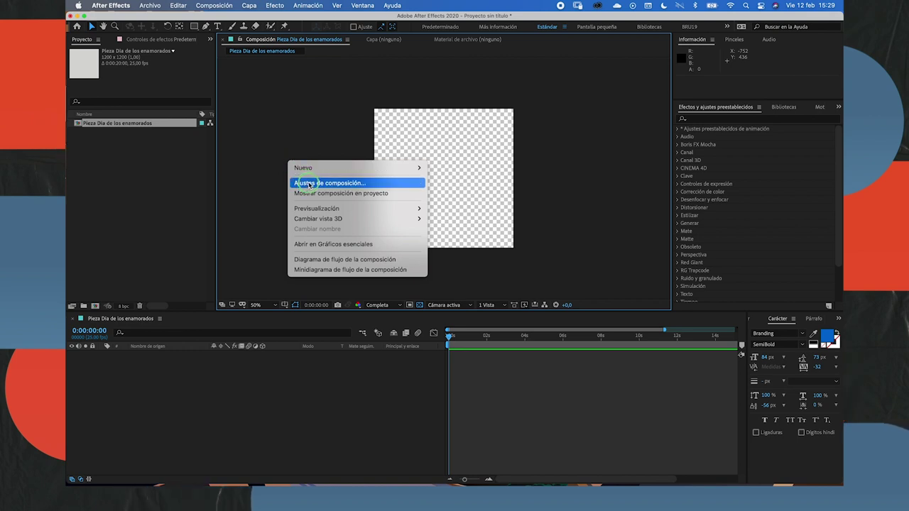
left_click(219, 402)
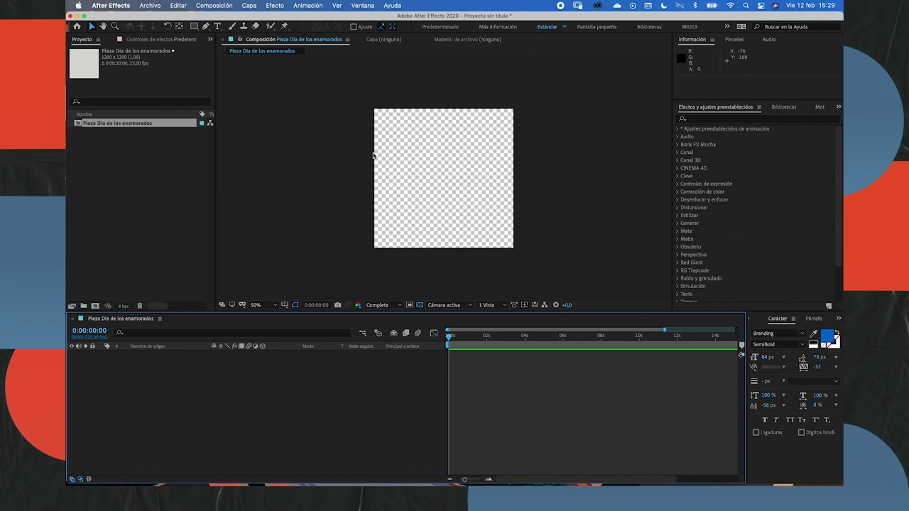
Zoom the timeline out to show 0–20 s and park the current time at 0:00:19:18
left_click_drag(453, 341, 428, 345)
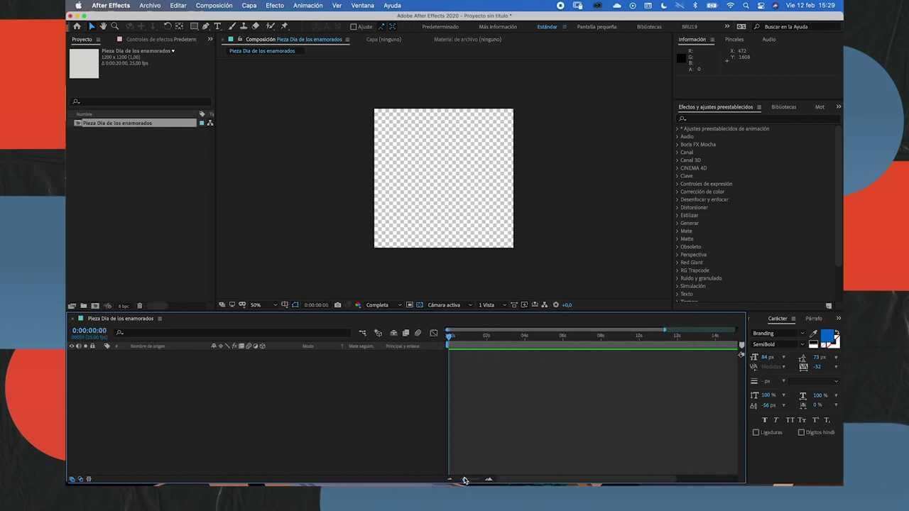
left_click_drag(465, 479, 459, 480)
left_click_drag(463, 341, 732, 336)
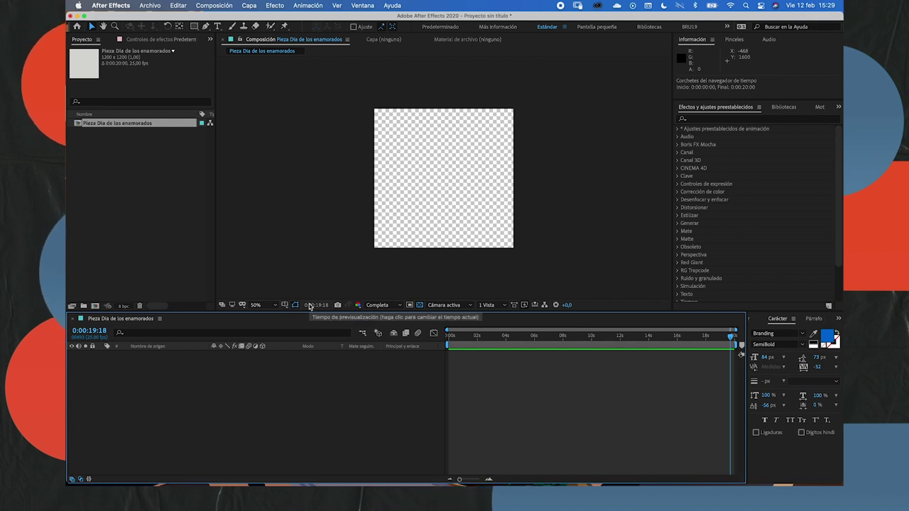
Add a Nuevo > Texto layer reading 'HOLA' in Branding SemiBold 84 px and exit editing
right_click(190, 368)
mouse_move(205, 374)
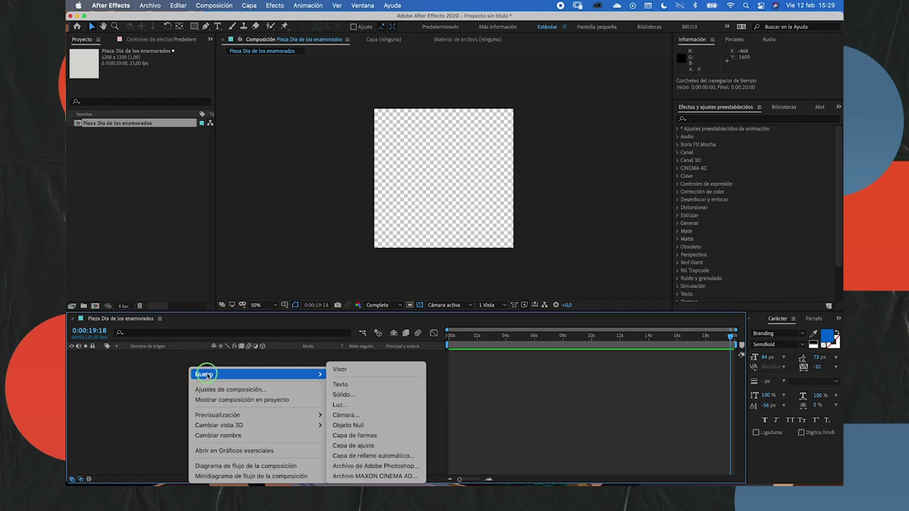
left_click(351, 386)
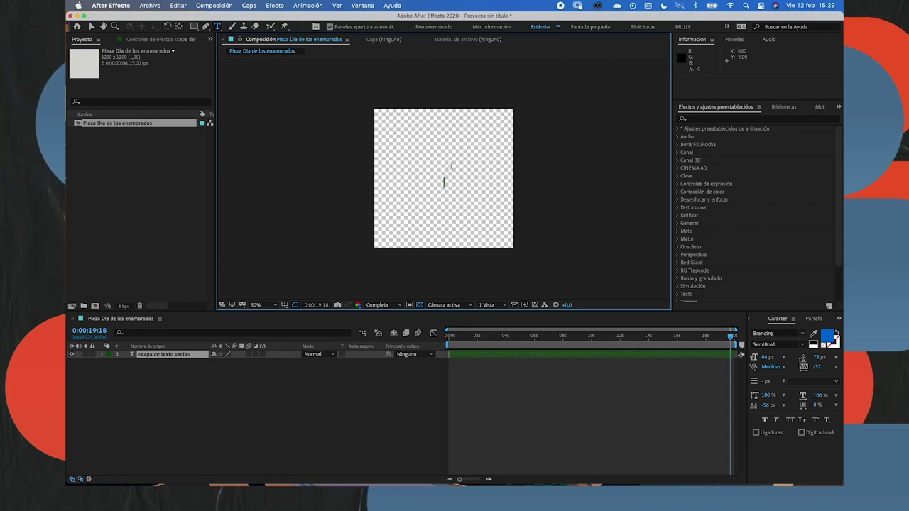
type("HOLA")
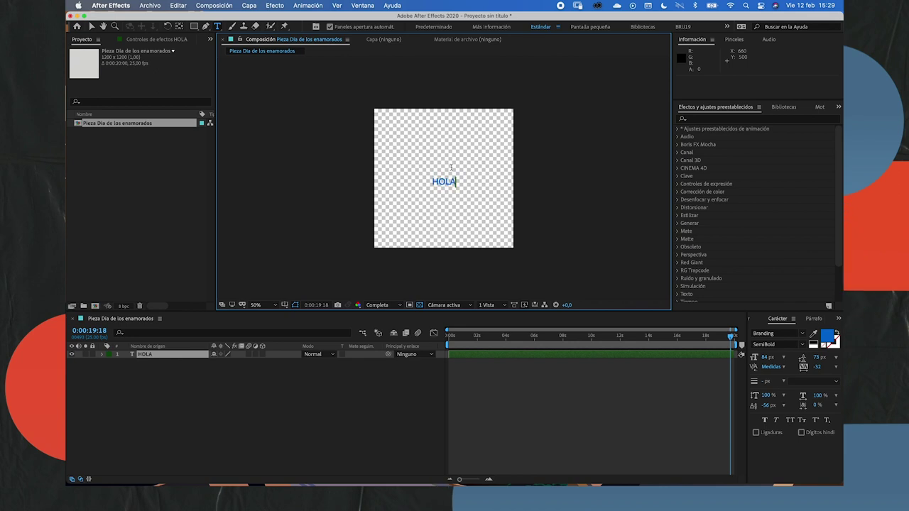
double_click(445, 187)
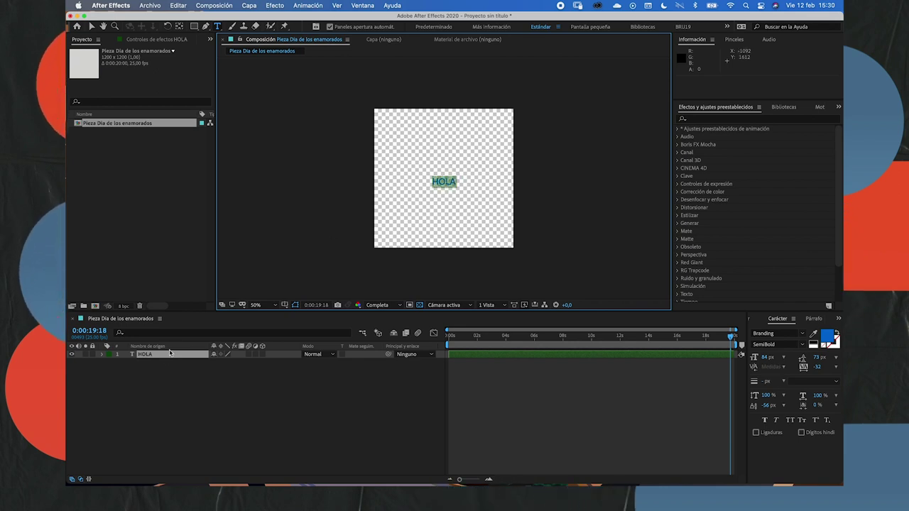
left_click(145, 355)
Scrub the current-time indicator back to 0:00:03:02
left_click_drag(511, 335, 469, 355)
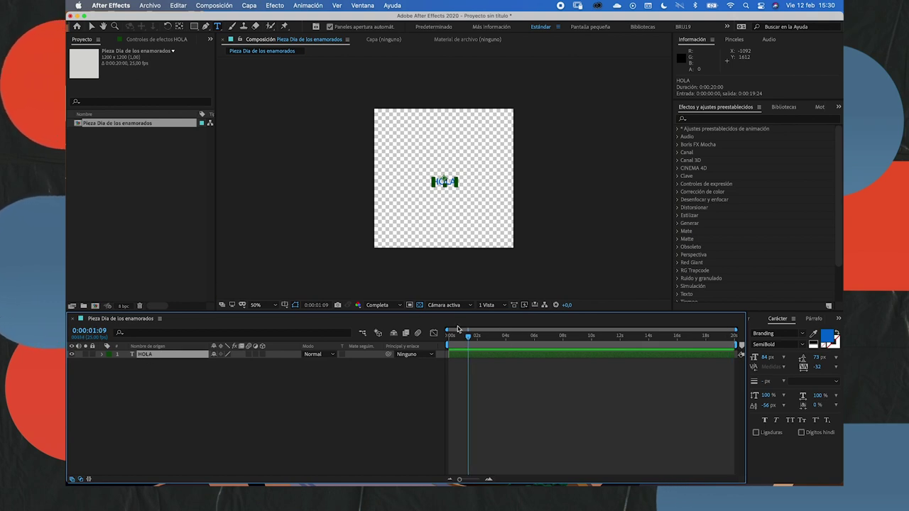
left_click_drag(462, 335, 499, 335)
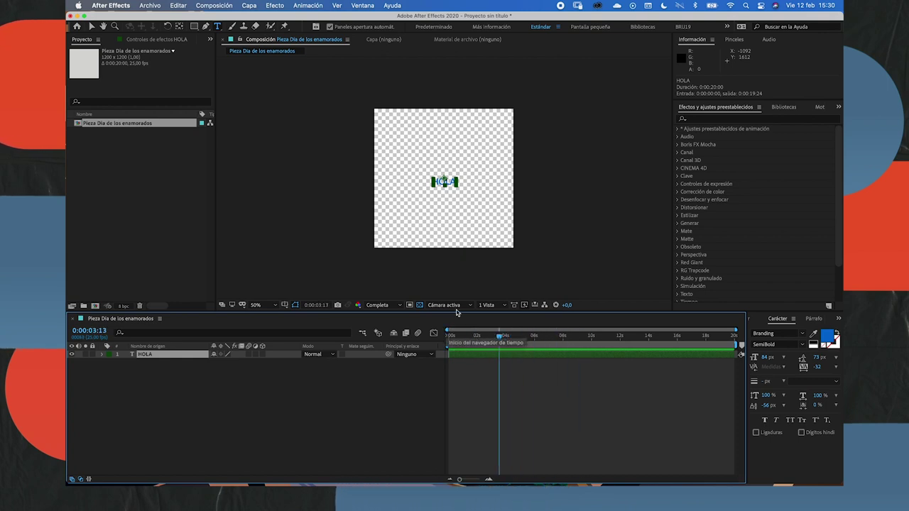
key("Caps_Lock")
left_click(477, 338)
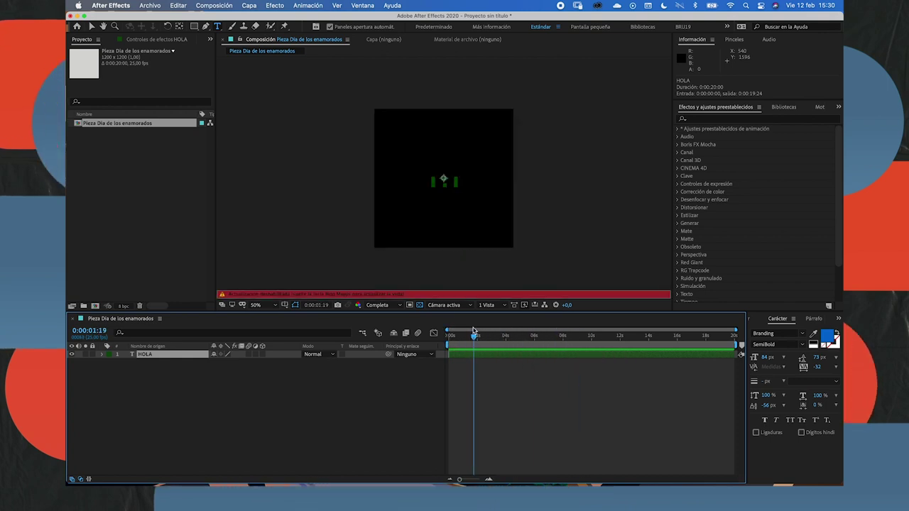
key("Caps_Lock")
key("Caps_Lock")
left_click_drag(477, 339, 485, 339)
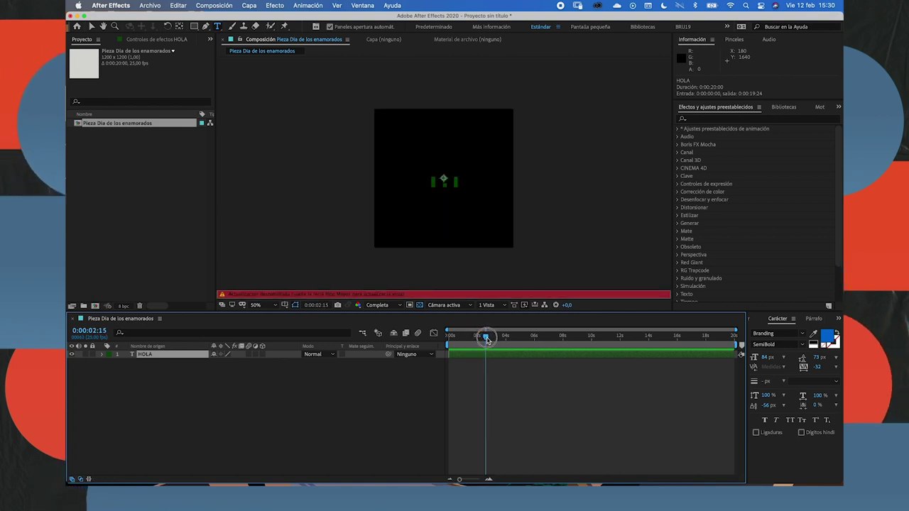
left_click_drag(487, 339, 488, 340)
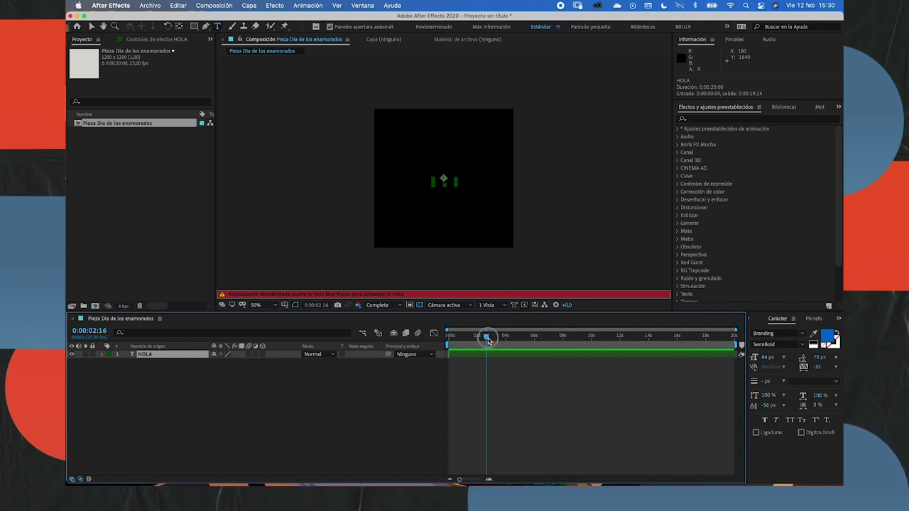
left_click_drag(487, 340, 487, 335)
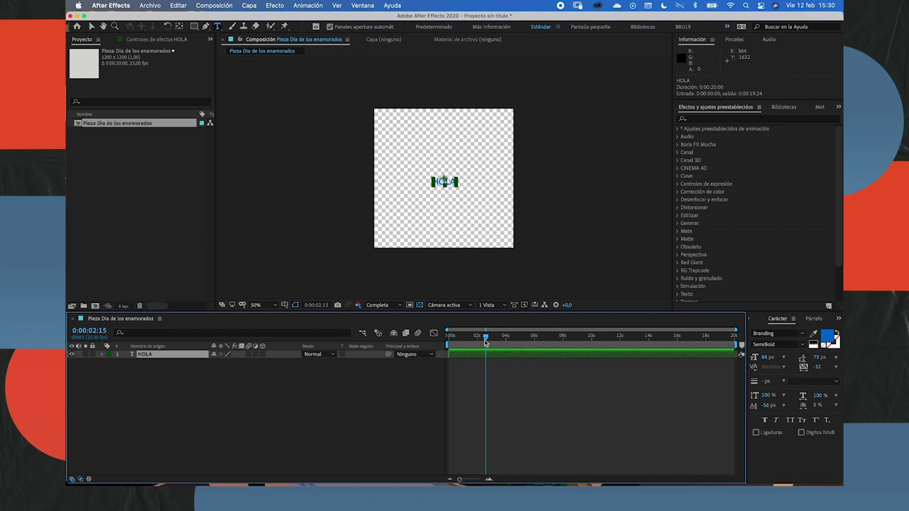
left_click_drag(485, 342, 493, 337)
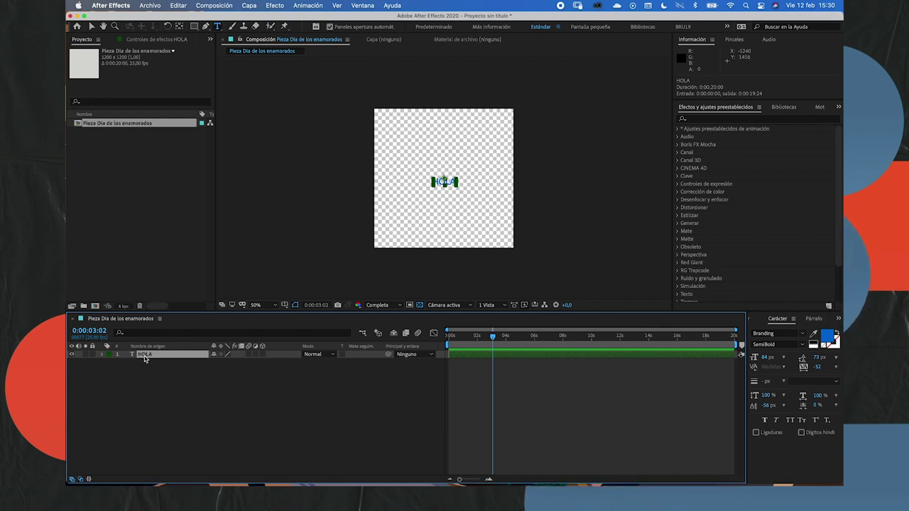
Hide the HOLA layer and show it again, leaving its name unchanged
key("Return")
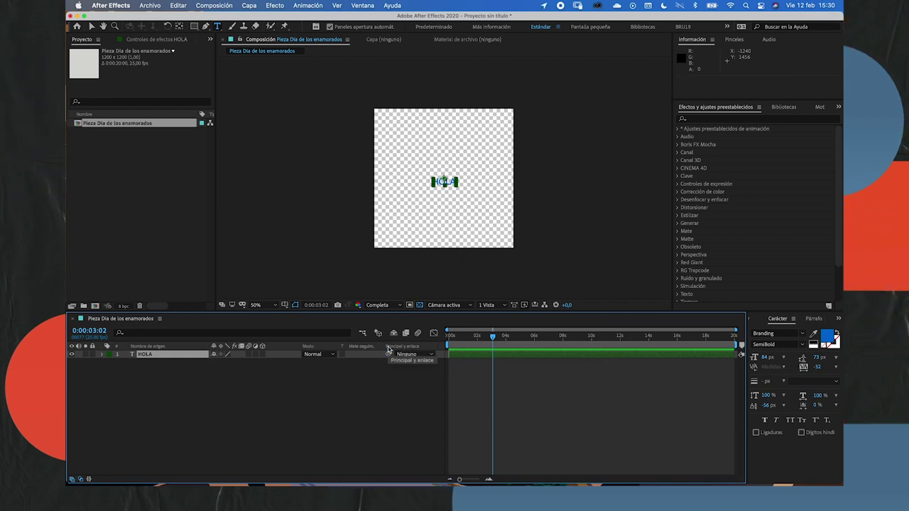
left_click(72, 355)
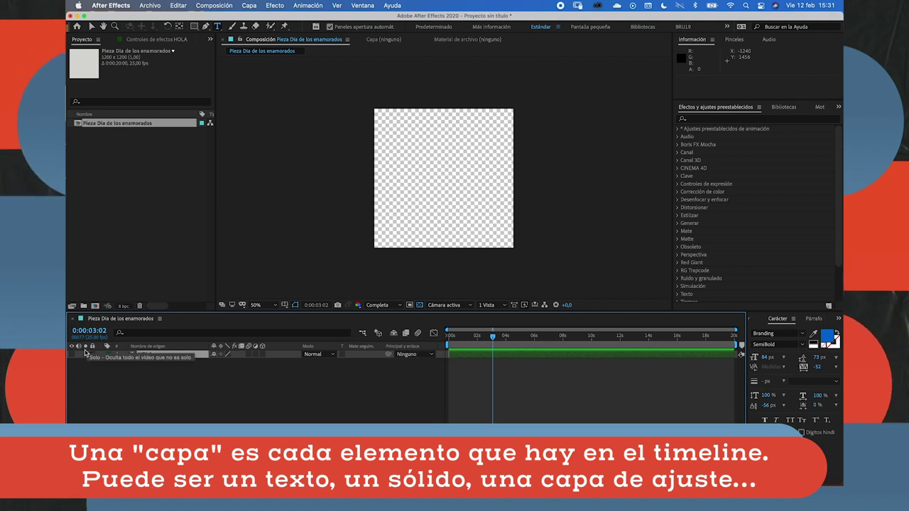
left_click(72, 354)
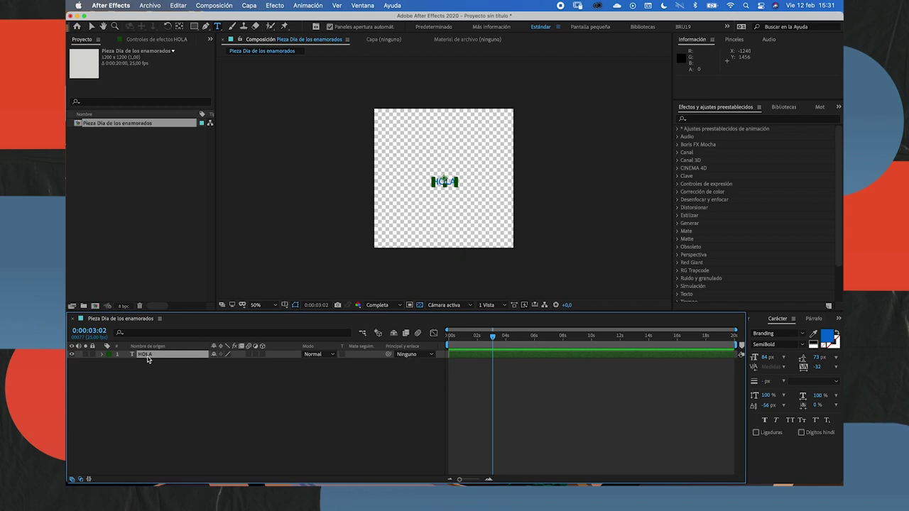
key("Return")
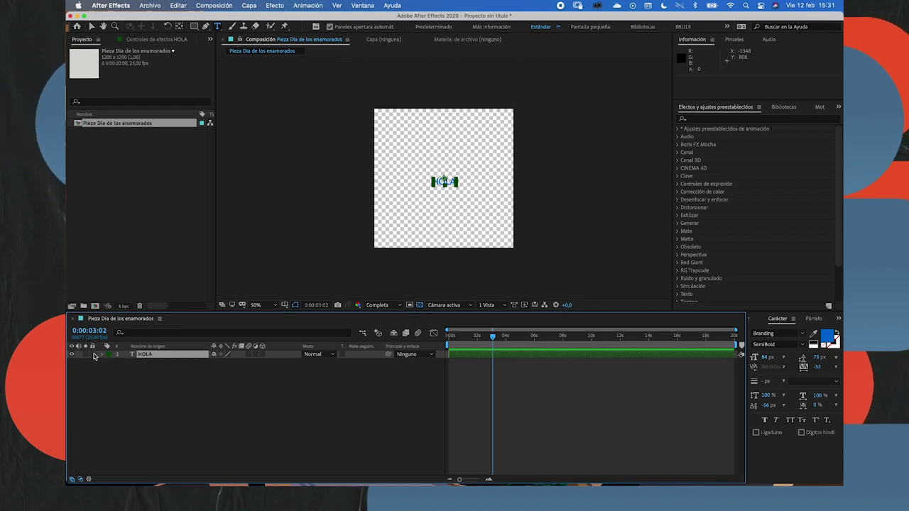
Lock the HOLA layer, then return to the Selection tool (V) and test clicking the text
left_click(92, 355)
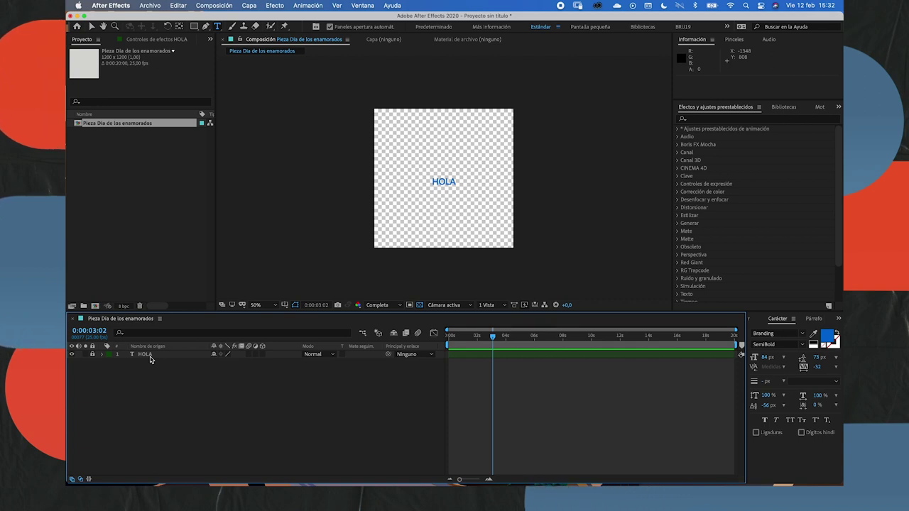
left_click(92, 354)
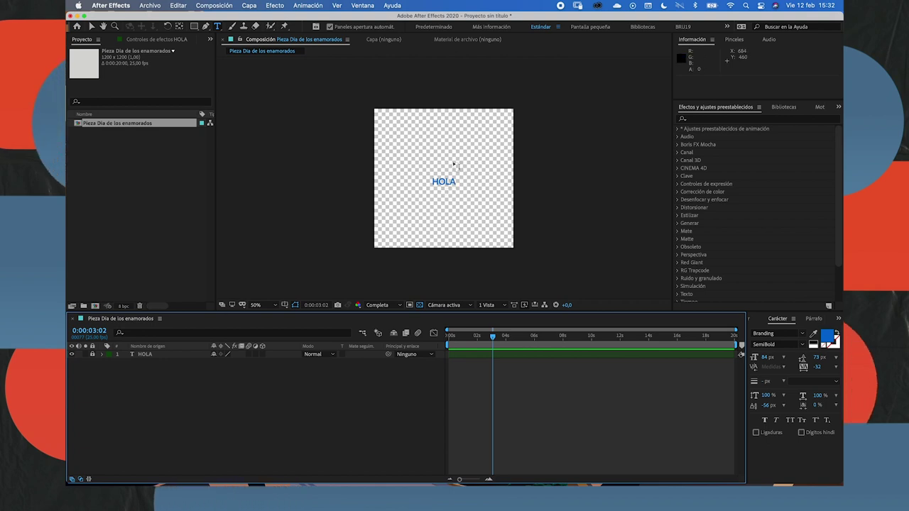
key("v")
left_click(450, 173)
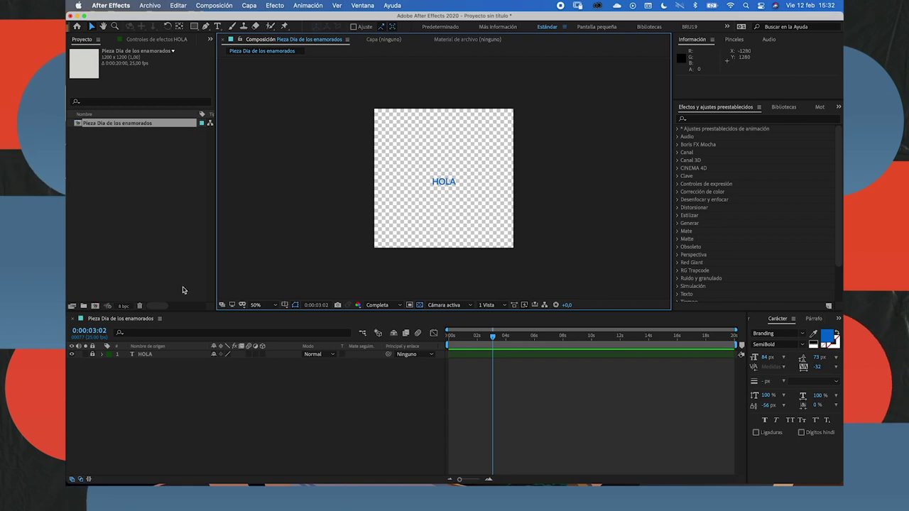
Unlock HOLA, select its text in the viewer, zoom in and out, and select the layer
left_click(92, 354)
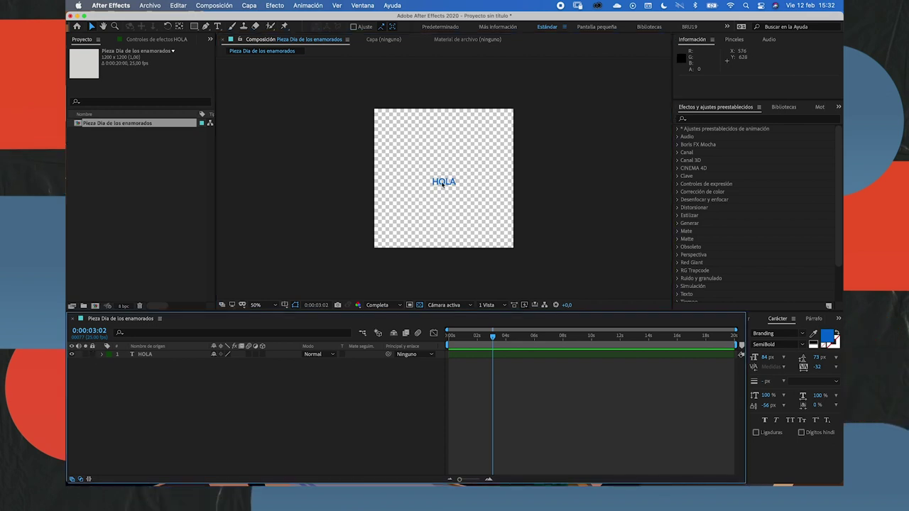
mouse_move(443, 184)
left_mouse_down()
mouse_move(462, 166)
mouse_move(446, 176)
left_mouse_up()
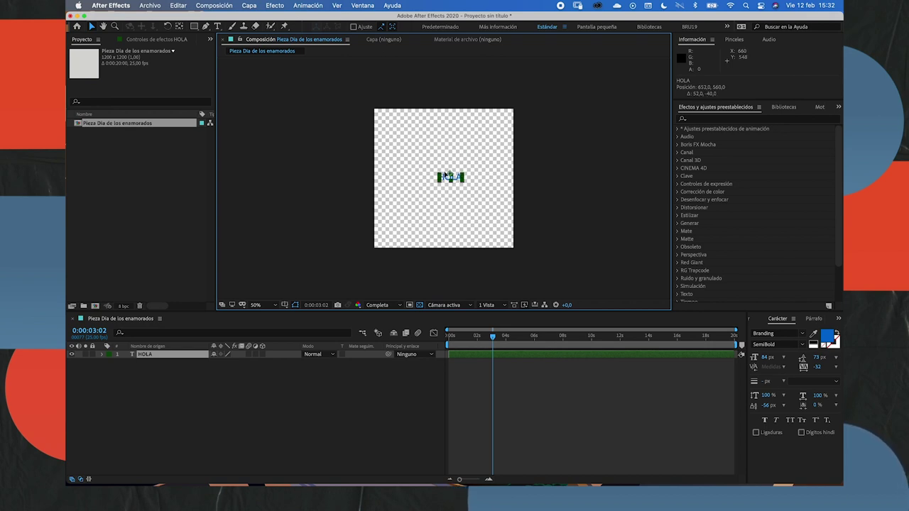
key("period")
key("period")
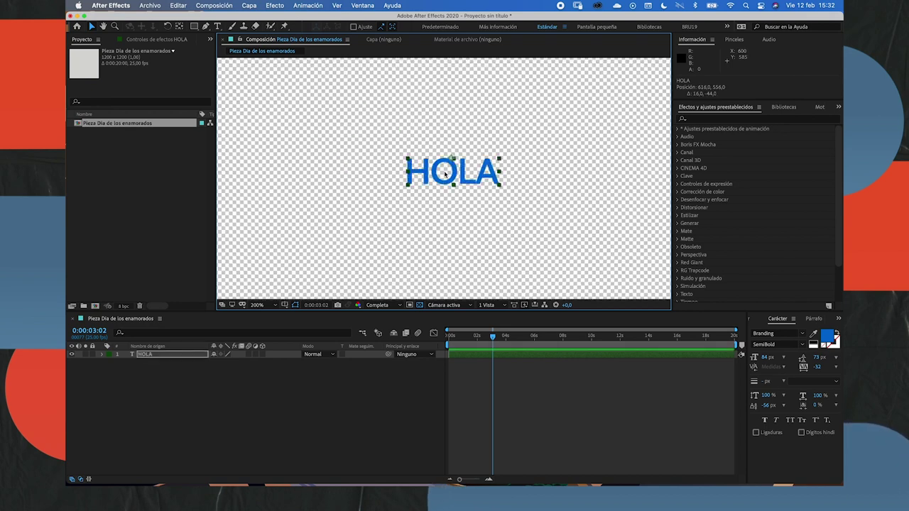
key("comma")
key("comma")
key("period")
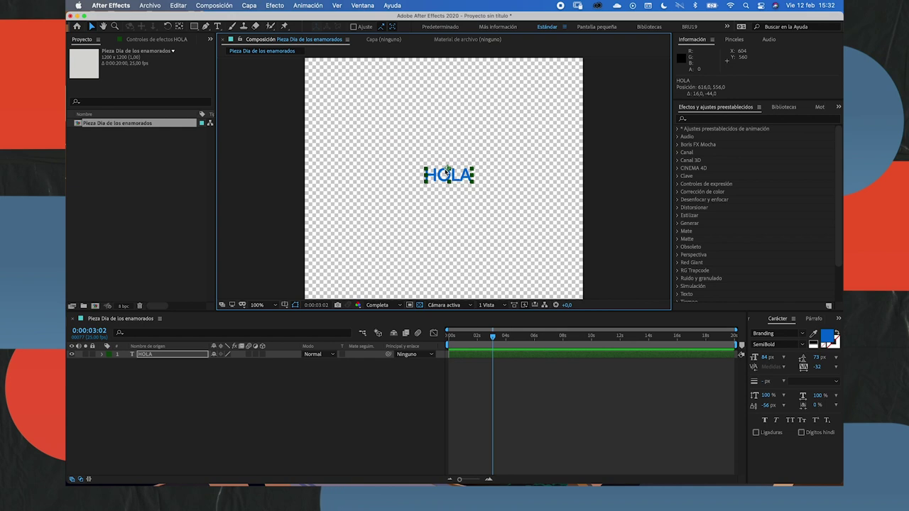
left_click(145, 355)
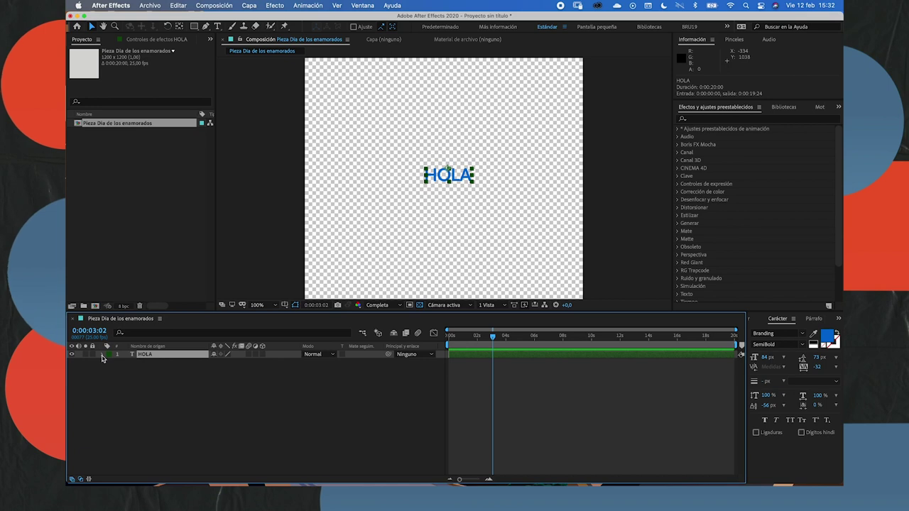
Expand HOLA's Transformar group, briefly exploring the Texto group and its path options before collapsing them
left_click(102, 354)
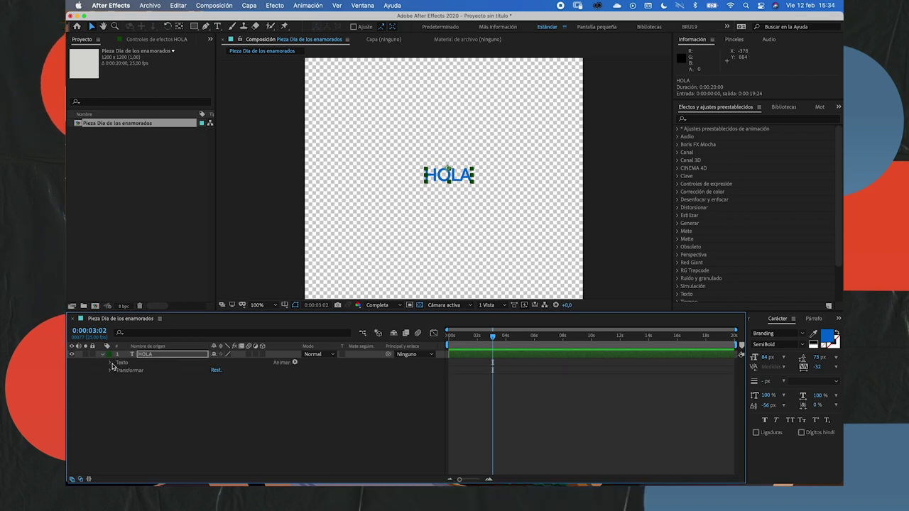
left_click(110, 363)
left_click(111, 394)
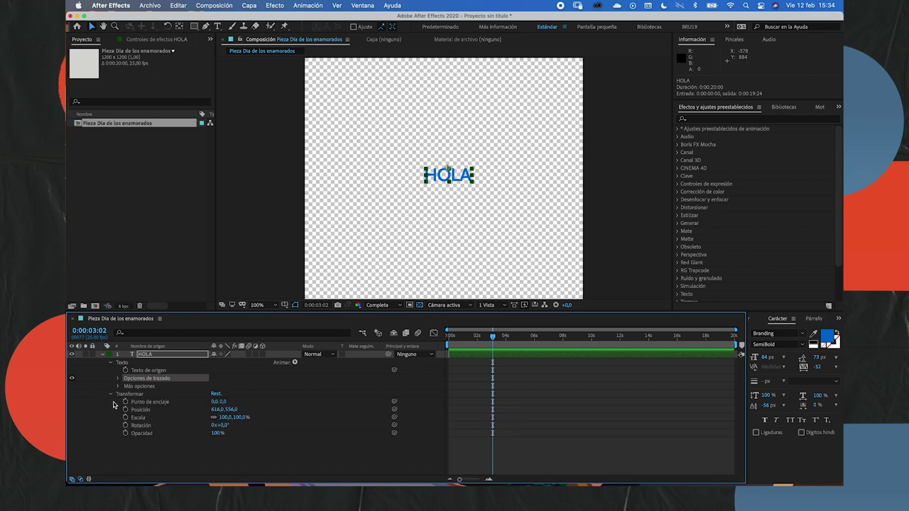
left_click(111, 363)
left_click(112, 363)
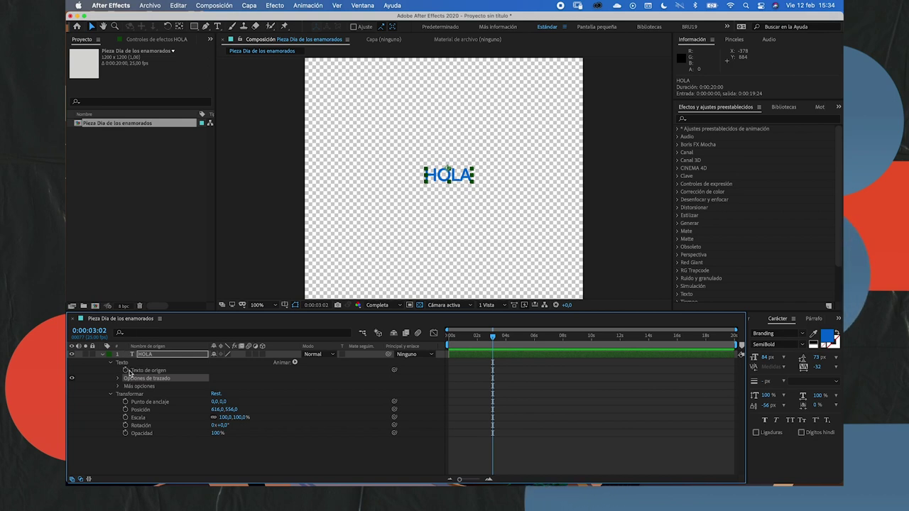
left_click(118, 378)
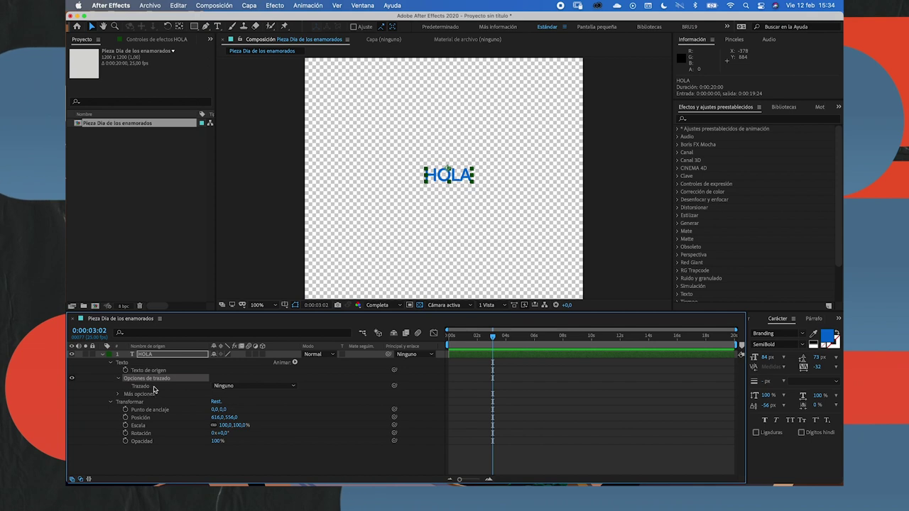
left_click(119, 379)
left_click(110, 362)
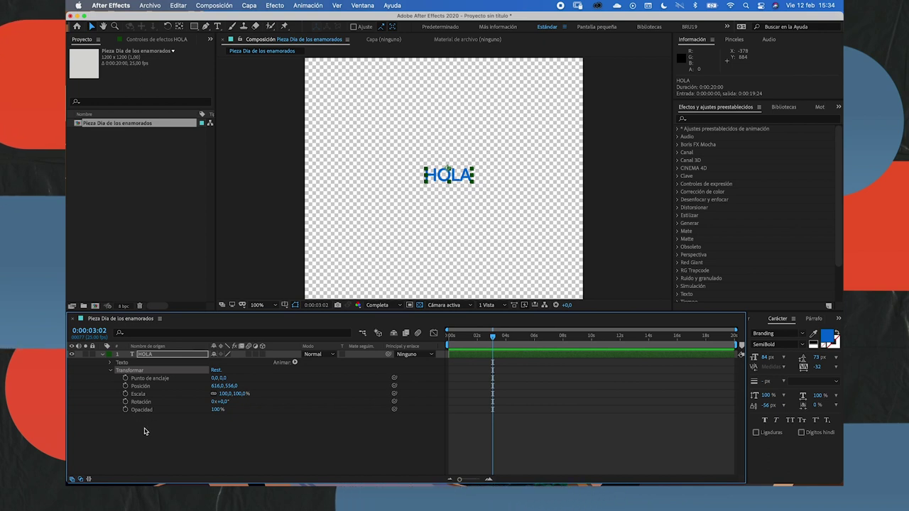
Scrub HOLA's Posición values to 394,0, 297,0, moving it up and left
left_click(151, 378)
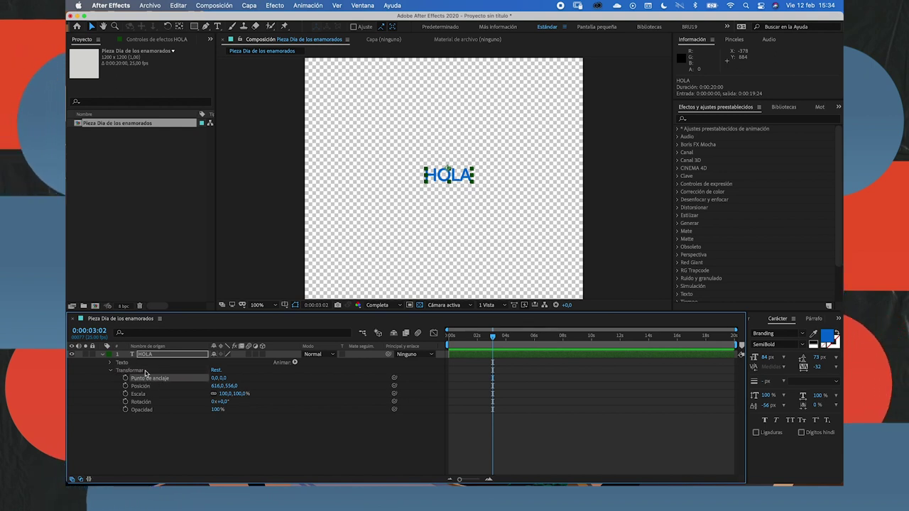
left_click(142, 409)
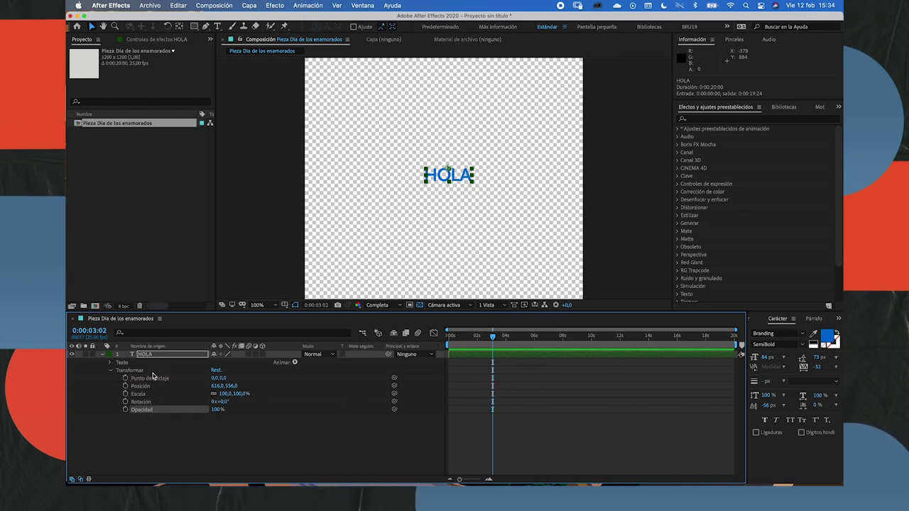
left_click(152, 377)
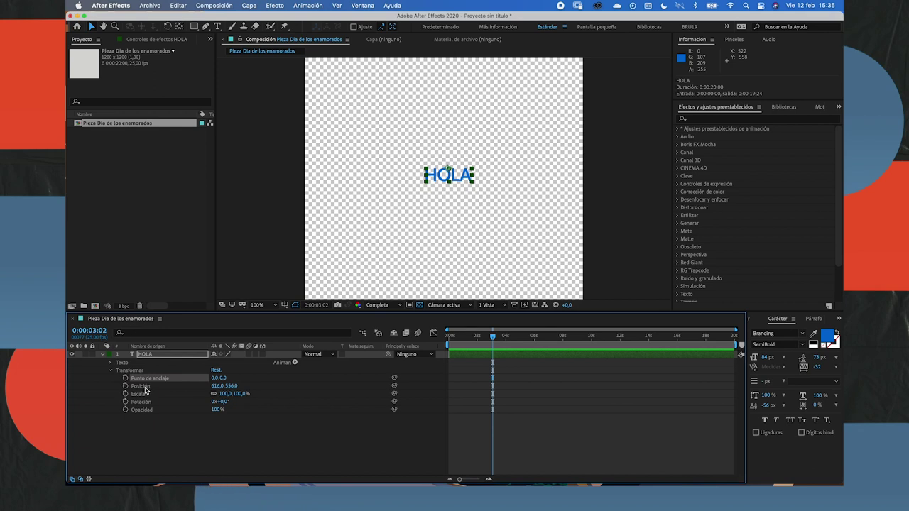
left_click(142, 386)
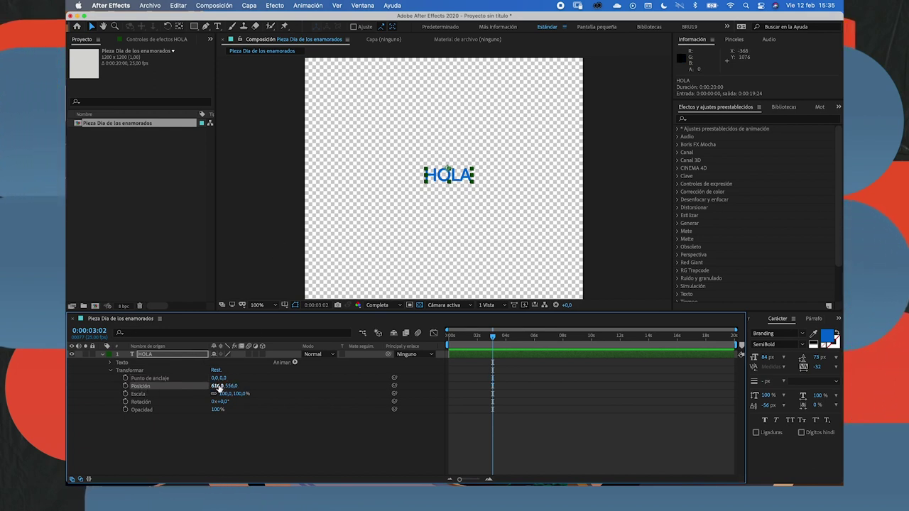
mouse_move(216, 386)
left_mouse_down()
mouse_move(436, 375)
mouse_move(242, 380)
left_mouse_up()
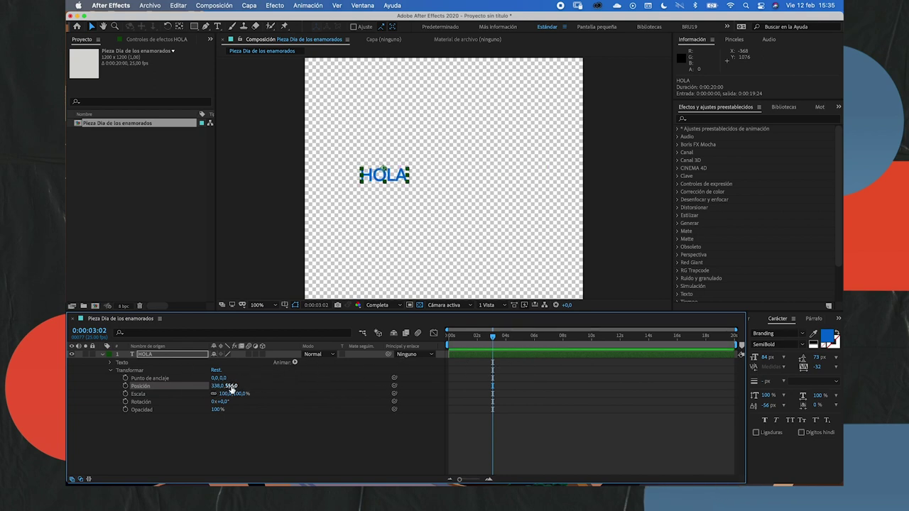
mouse_move(225, 385)
left_mouse_down()
mouse_move(142, 402)
mouse_move(259, 384)
mouse_move(186, 381)
mouse_move(460, 346)
mouse_move(189, 372)
left_mouse_up()
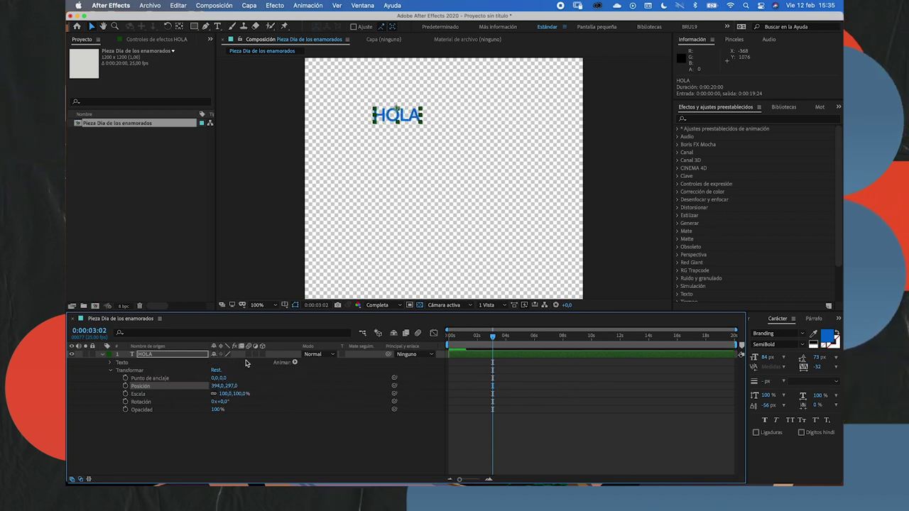
left_click(147, 396)
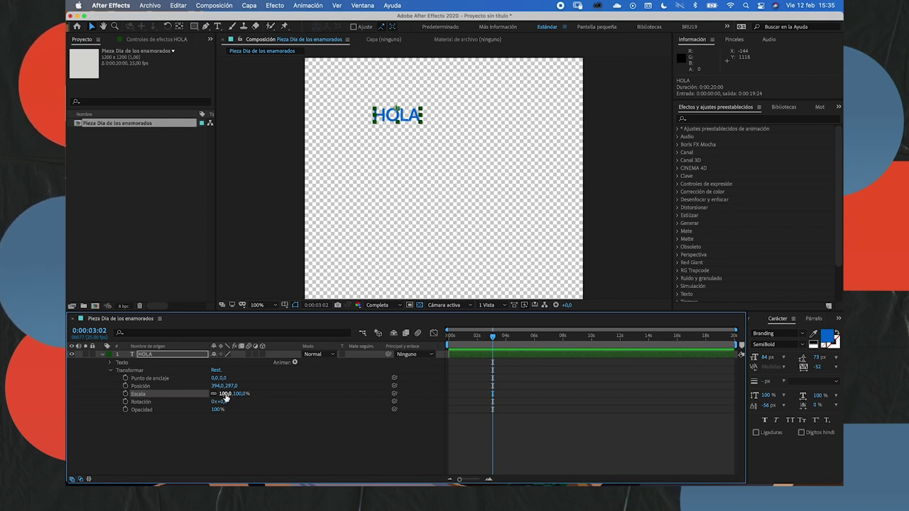
Scrub HOLA's Escala to 245,0, 245,0%, keeping the scale uniform rather than horizontal-only
mouse_move(226, 396)
left_mouse_down()
mouse_move(375, 366)
mouse_move(821, 367)
mouse_move(257, 376)
mouse_move(272, 365)
left_mouse_up()
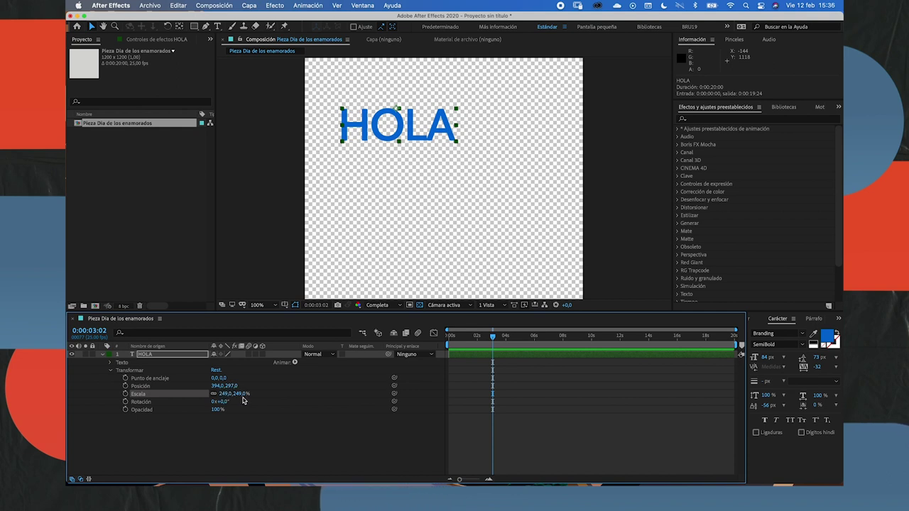
mouse_move(229, 396)
left_mouse_down()
mouse_move(270, 391)
mouse_move(217, 396)
left_mouse_up()
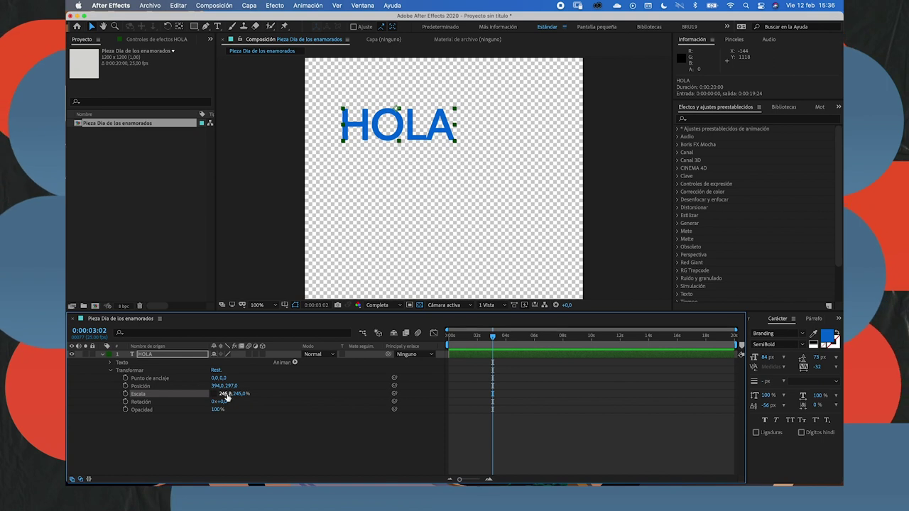
mouse_move(227, 396)
left_mouse_down()
mouse_move(424, 368)
mouse_move(230, 391)
mouse_move(448, 380)
mouse_move(226, 375)
mouse_move(539, 354)
left_mouse_up()
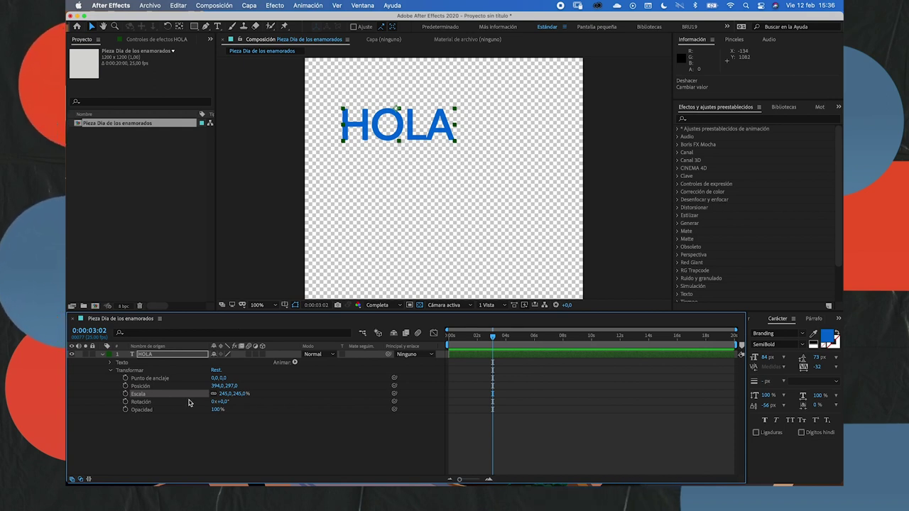
left_click(146, 403)
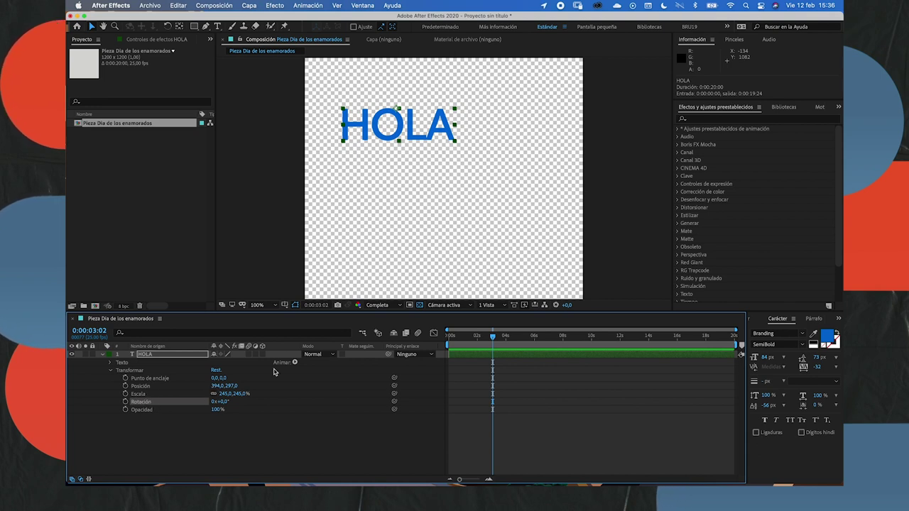
mouse_move(224, 402)
left_mouse_down()
mouse_move(211, 404)
mouse_move(267, 377)
left_mouse_up()
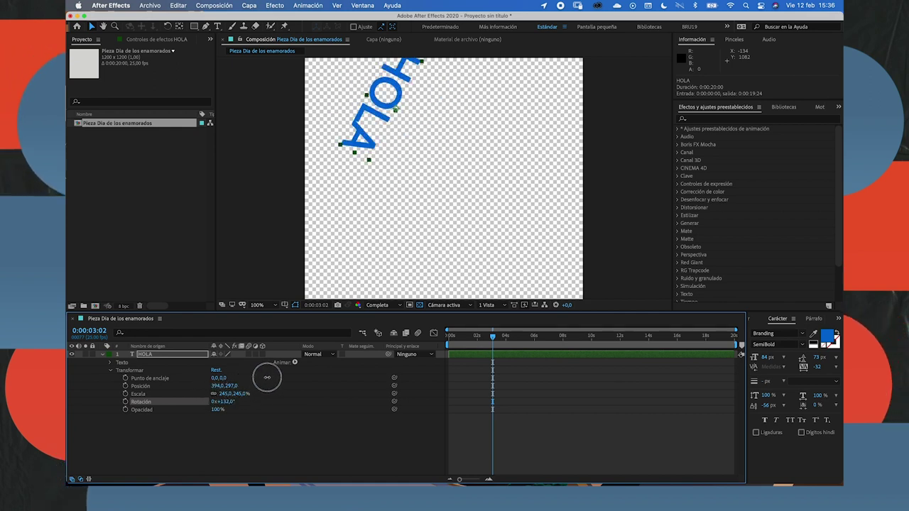
mouse_move(267, 377)
left_mouse_down()
mouse_move(249, 385)
mouse_move(362, 360)
mouse_move(228, 374)
left_mouse_up()
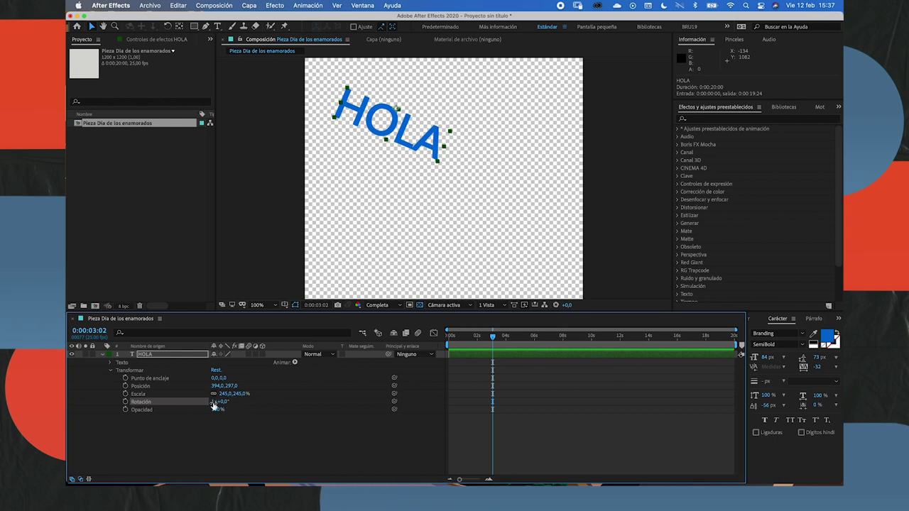
left_click(214, 401)
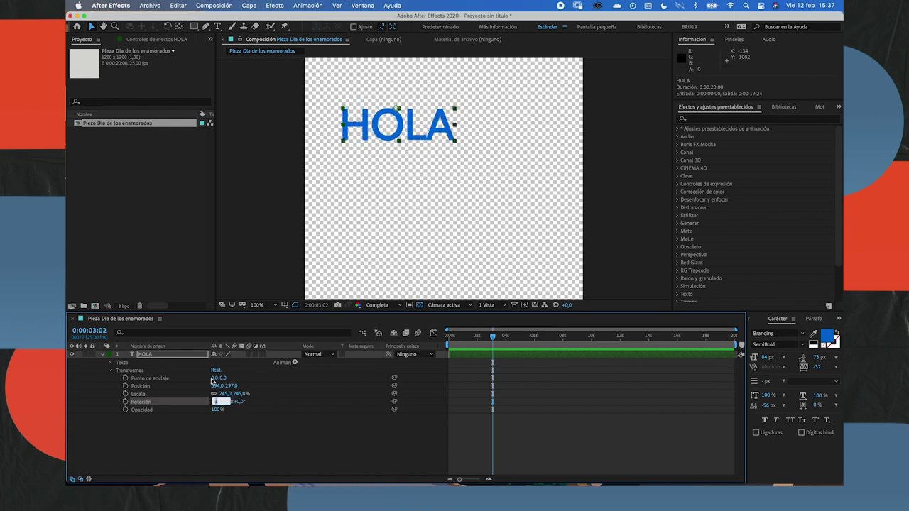
left_click(238, 431)
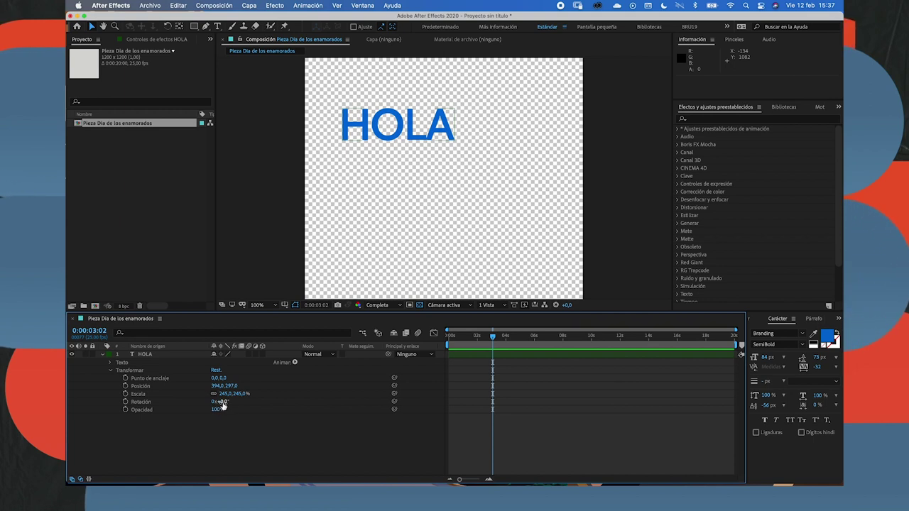
left_click_drag(225, 402, 226, 406)
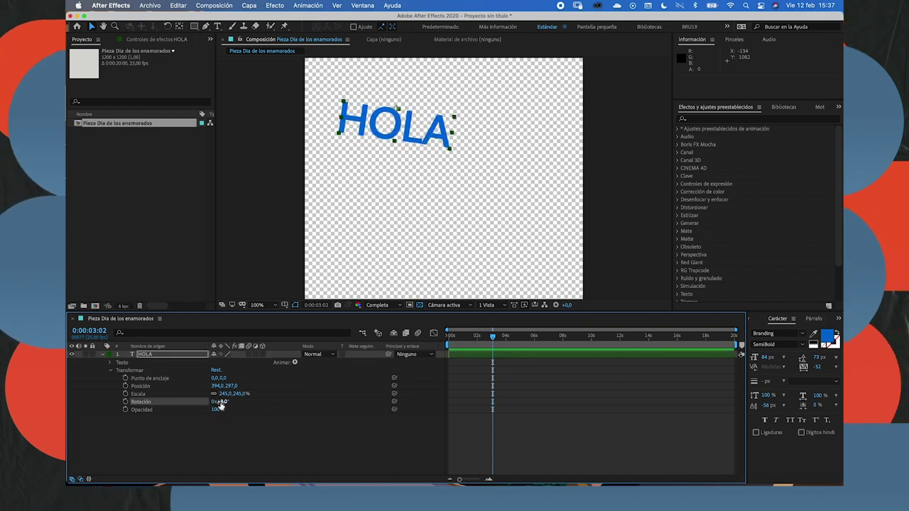
left_click(224, 402)
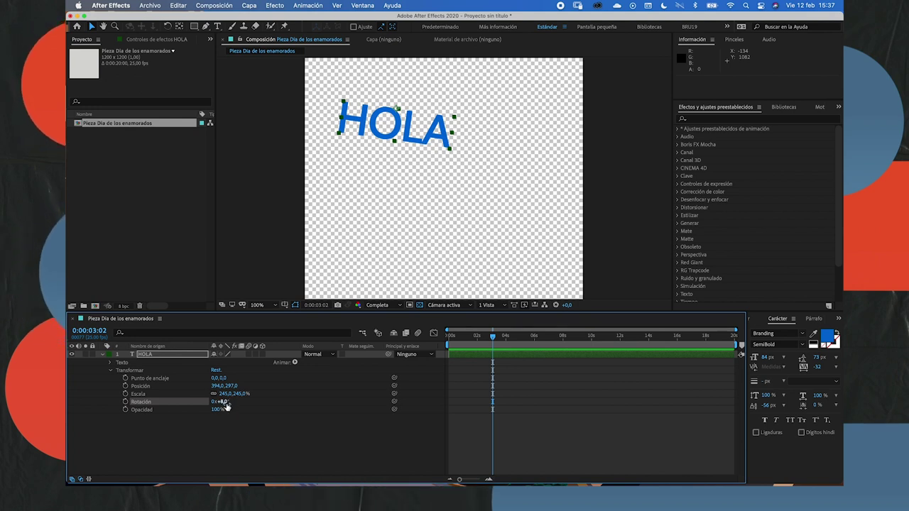
mouse_move(225, 403)
left_mouse_down()
mouse_move(277, 391)
mouse_move(267, 386)
left_mouse_up()
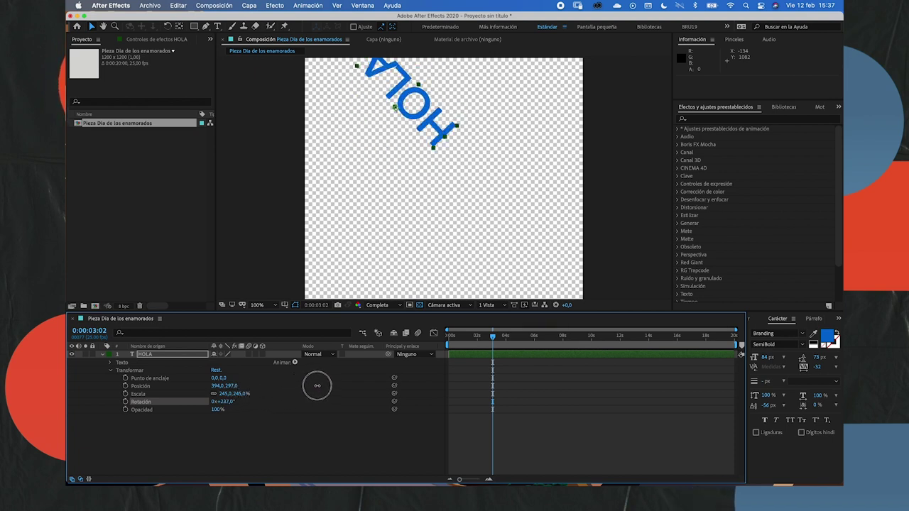
left_click_drag(231, 402, 248, 400)
left_click(227, 404)
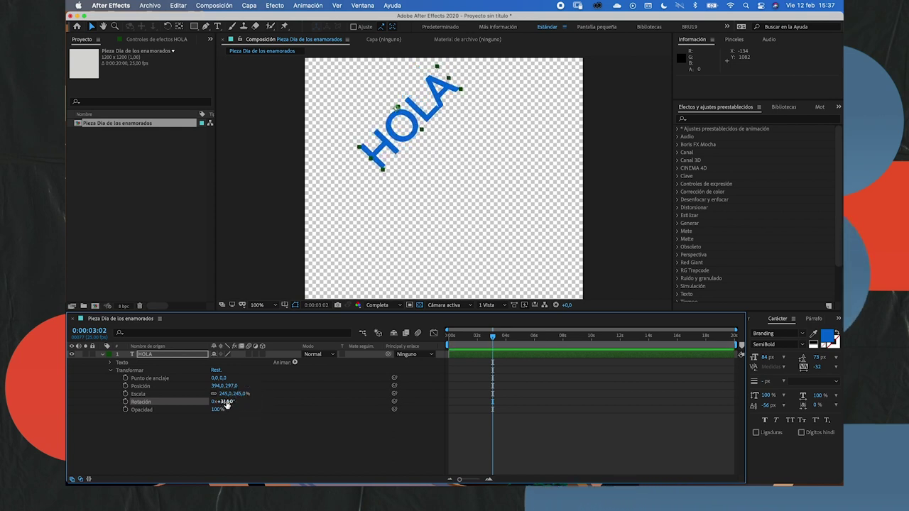
key("Return")
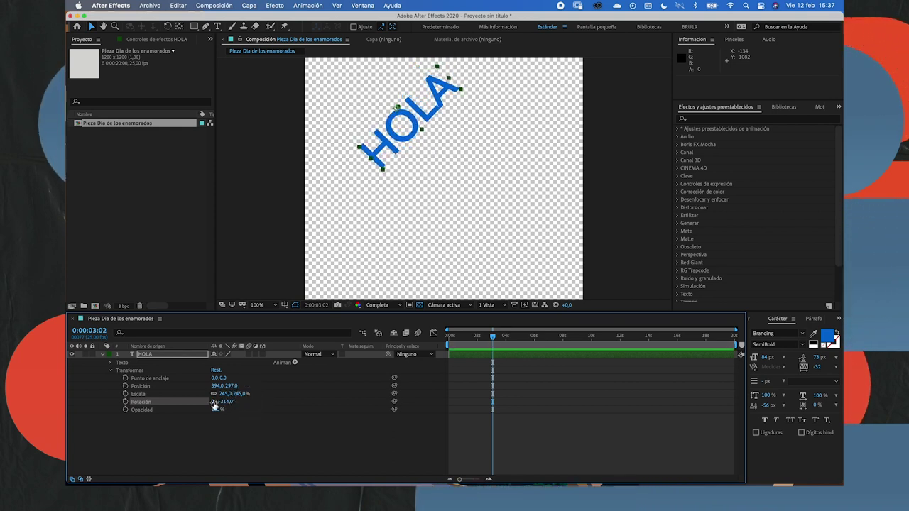
left_click_drag(223, 403, 243, 399)
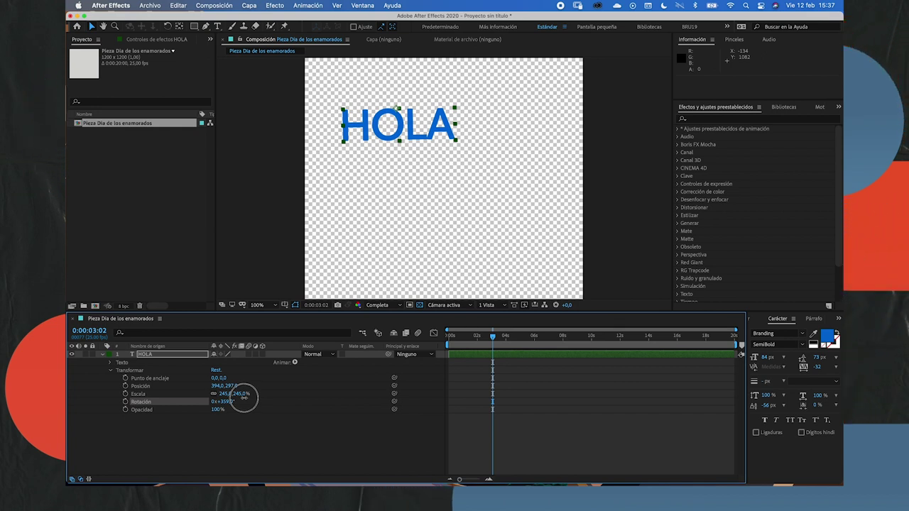
left_click_drag(243, 397, 244, 398)
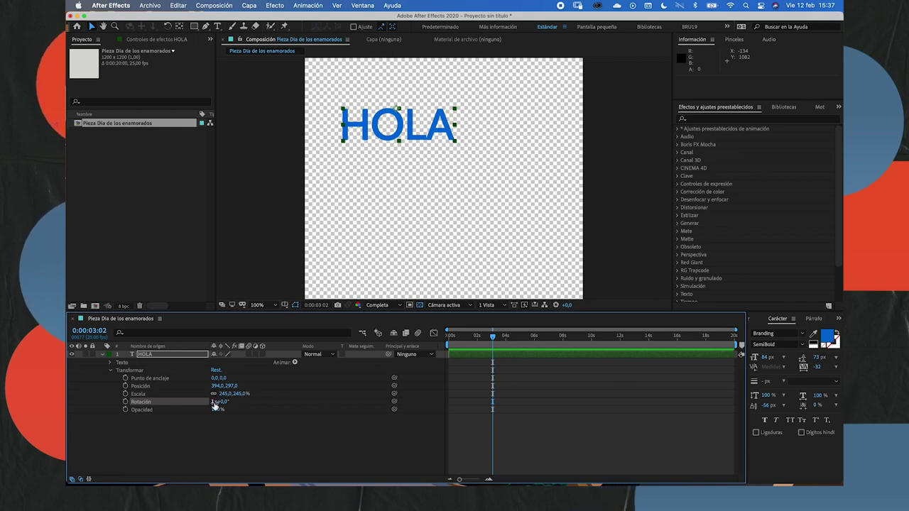
mouse_move(224, 402)
left_mouse_down()
mouse_move(524, 378)
mouse_move(223, 410)
mouse_move(293, 372)
left_mouse_up()
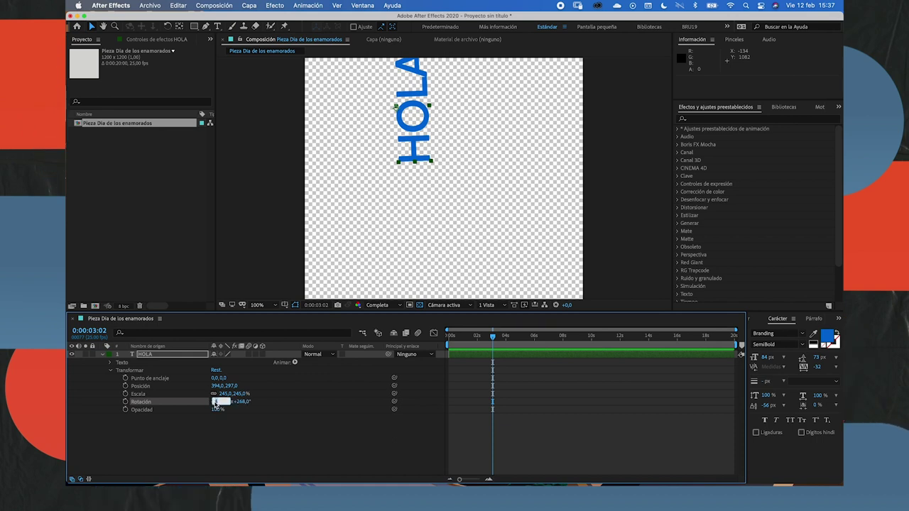
left_click(247, 416)
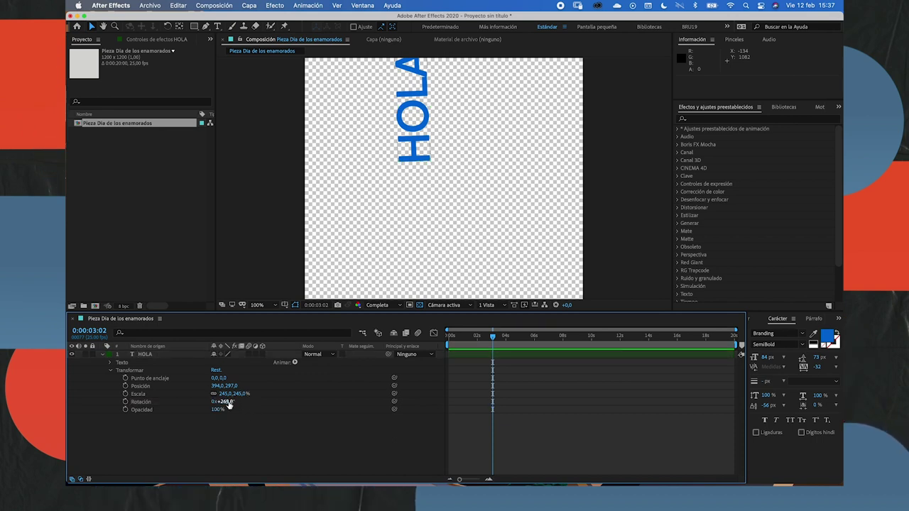
type("0")
key("Return")
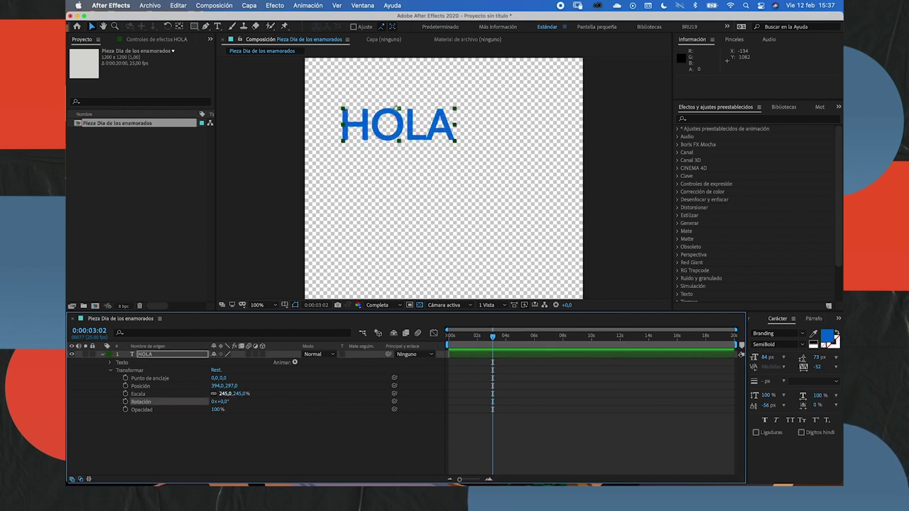
left_click(136, 409)
left_click_drag(213, 409, 178, 409)
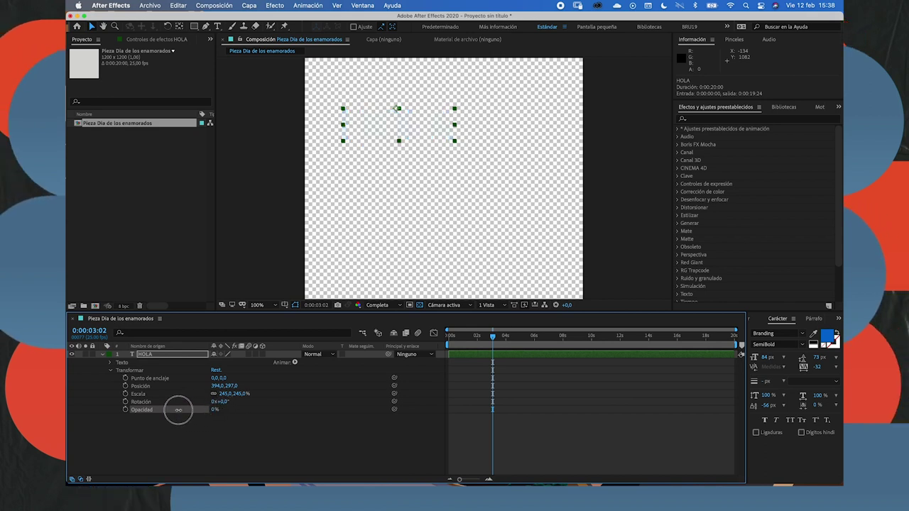
left_click_drag(178, 410, 227, 411)
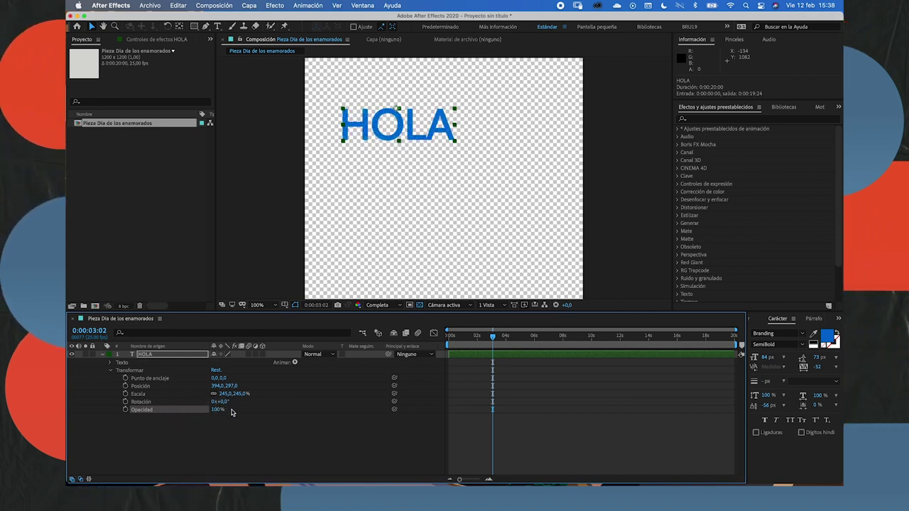
left_click(159, 377)
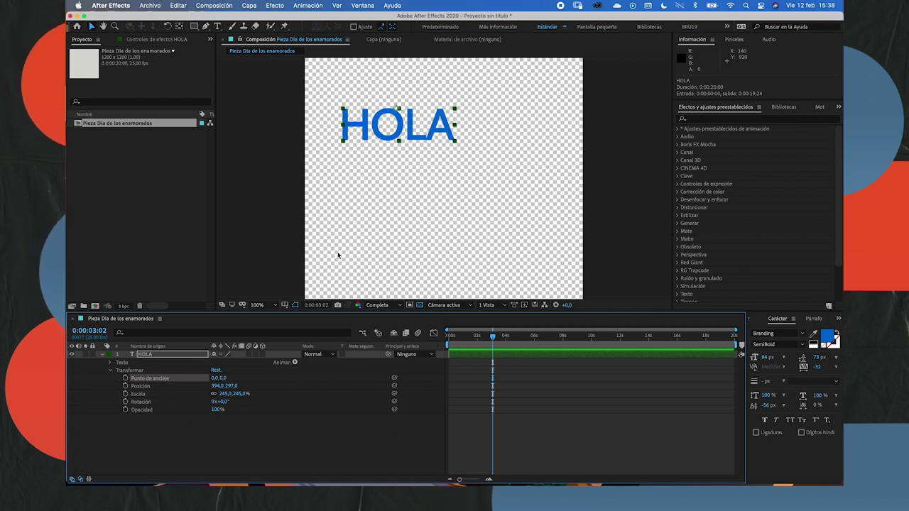
left_click(142, 387)
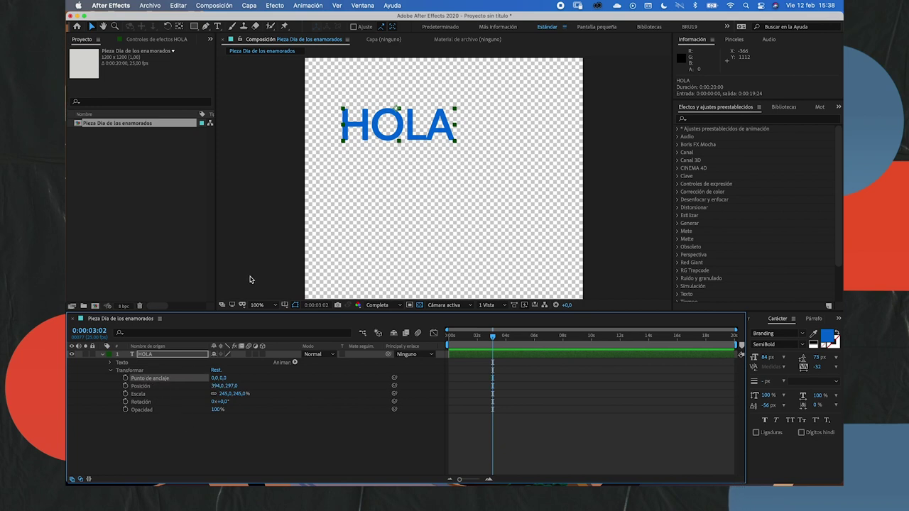
Drag HOLA in the viewer, zooming in then back to 200%, to Position 407,5, 325,0
left_click_drag(398, 109, 399, 116)
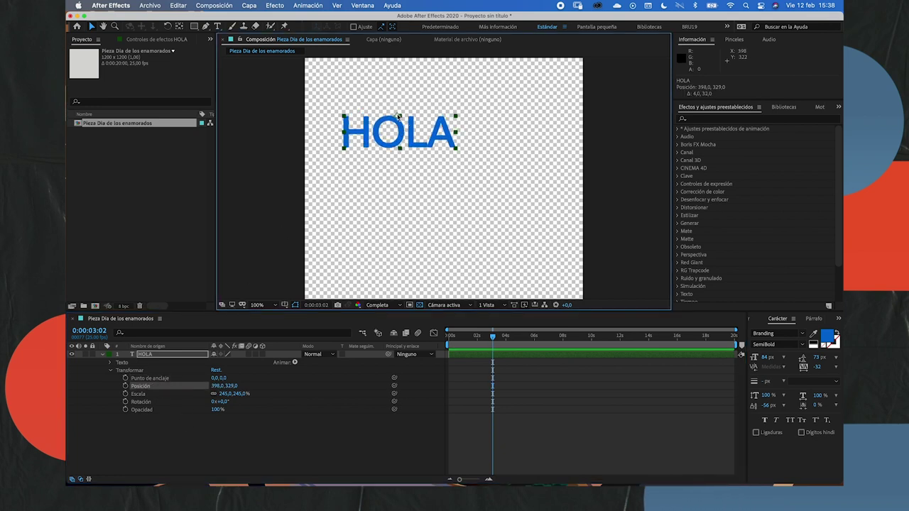
key("period")
key("period")
mouse_move(397, 114)
left_mouse_down()
mouse_move(424, 157)
mouse_move(555, 217)
left_mouse_up()
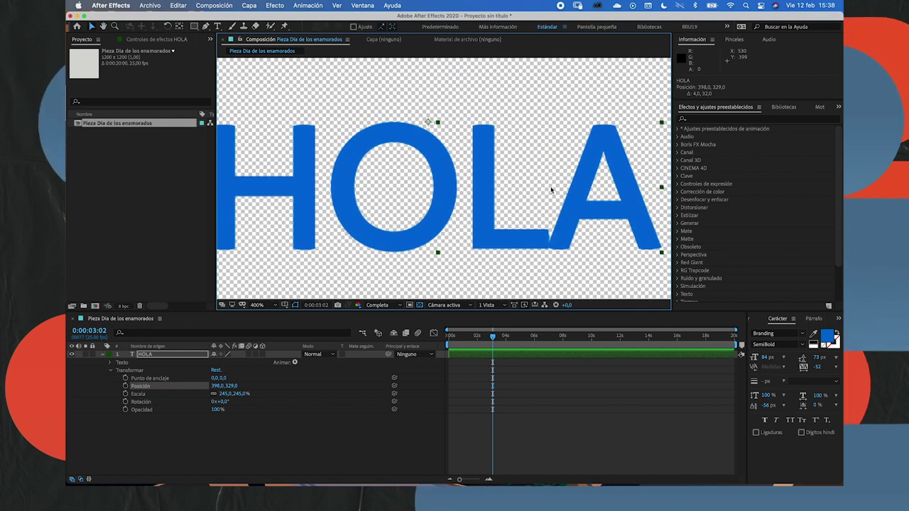
left_click(146, 378)
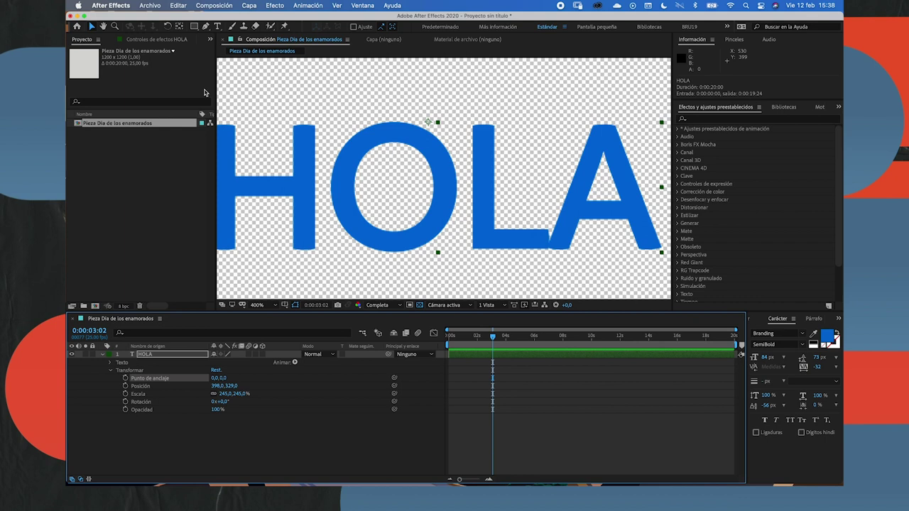
left_click_drag(428, 123, 429, 124)
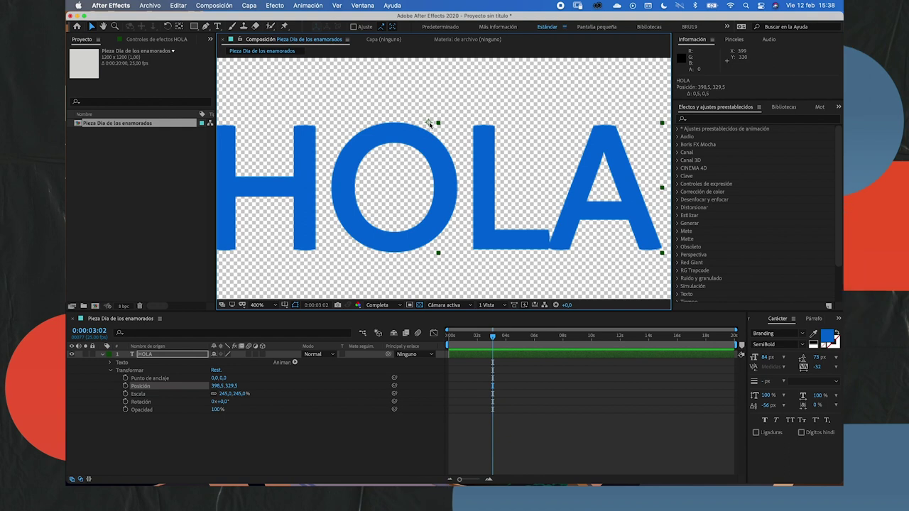
left_click_drag(429, 124, 439, 119)
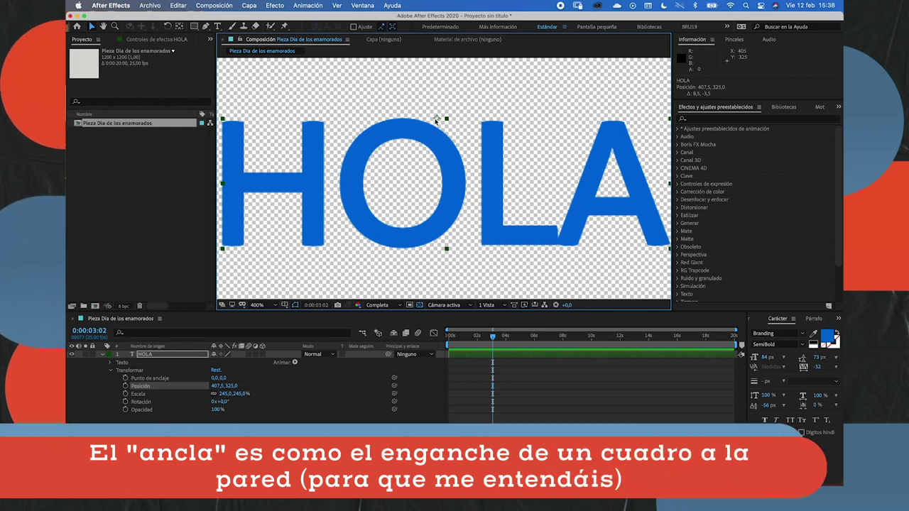
key("comma")
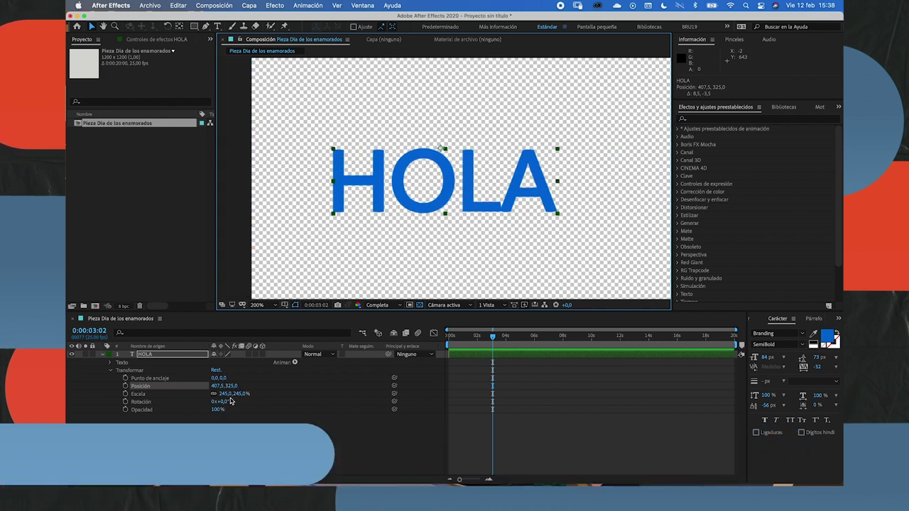
left_click(170, 402)
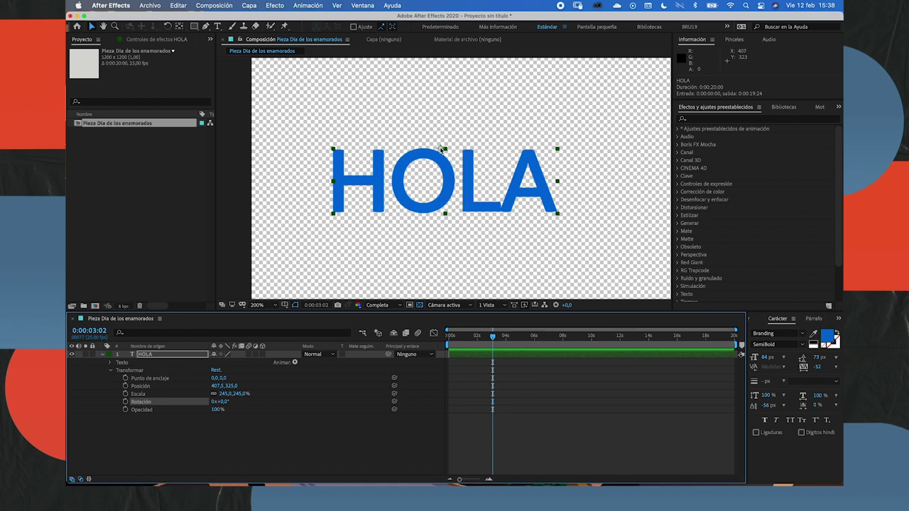
left_click_drag(441, 148, 442, 140)
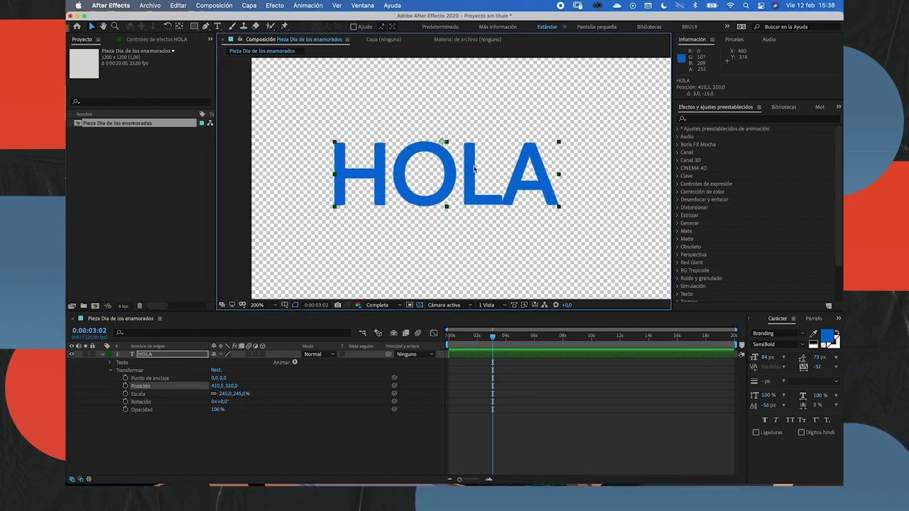
mouse_move(235, 400)
left_mouse_down()
mouse_move(216, 409)
mouse_move(225, 398)
left_mouse_up()
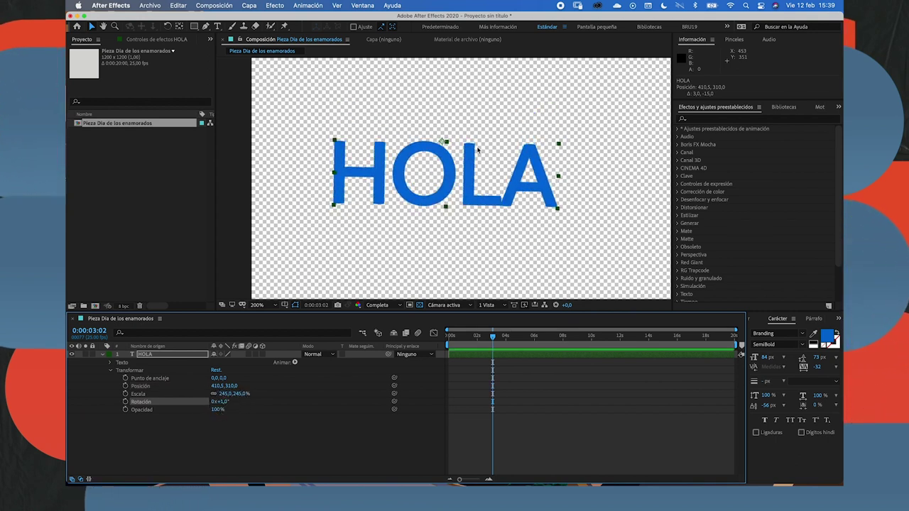
left_click_drag(445, 156, 448, 157)
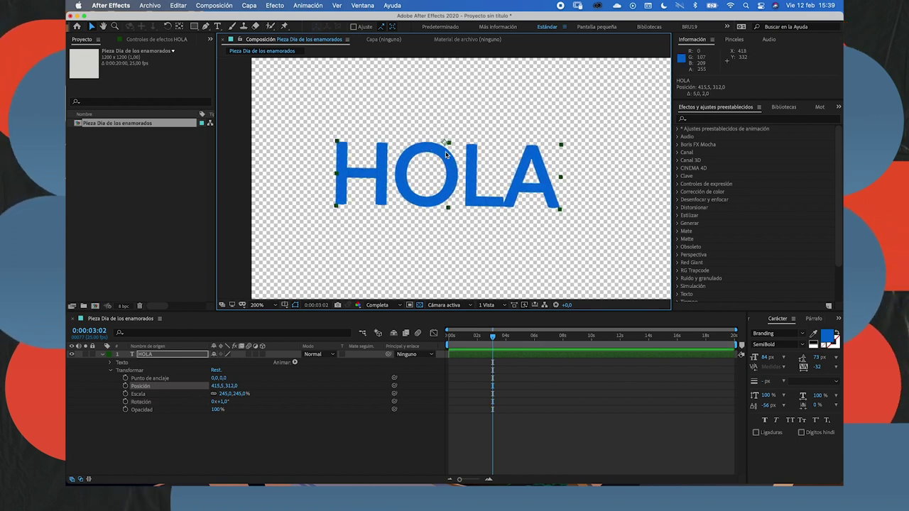
key("y")
left_click_drag(443, 143, 340, 140)
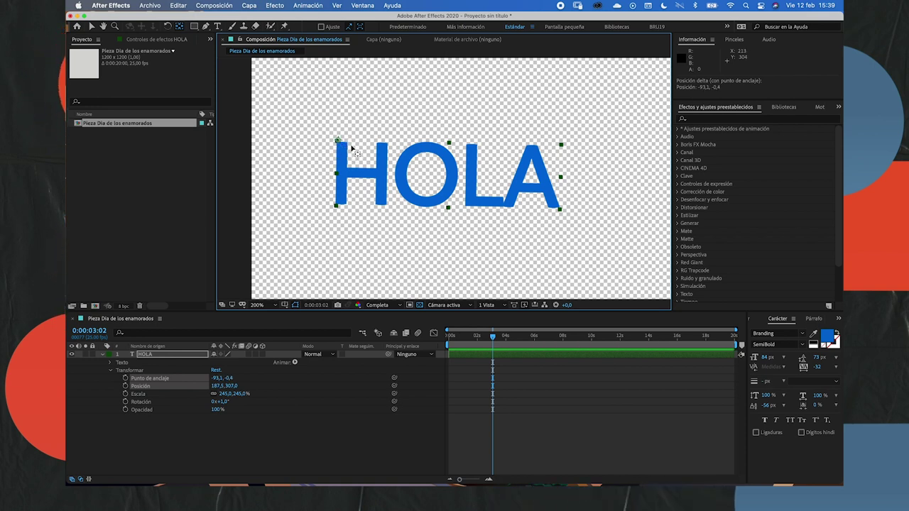
left_click_drag(223, 401, 239, 404)
key("comma")
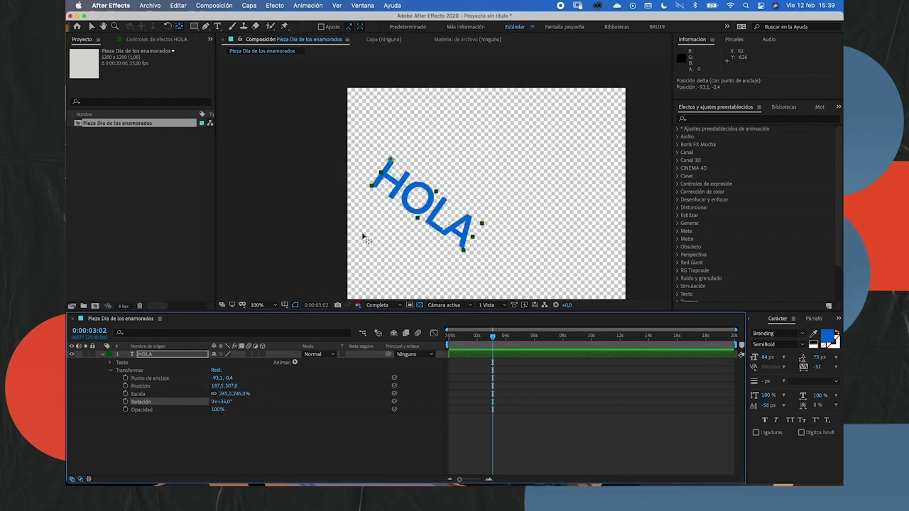
mouse_move(226, 402)
left_mouse_down()
mouse_move(247, 403)
mouse_move(216, 405)
left_mouse_up()
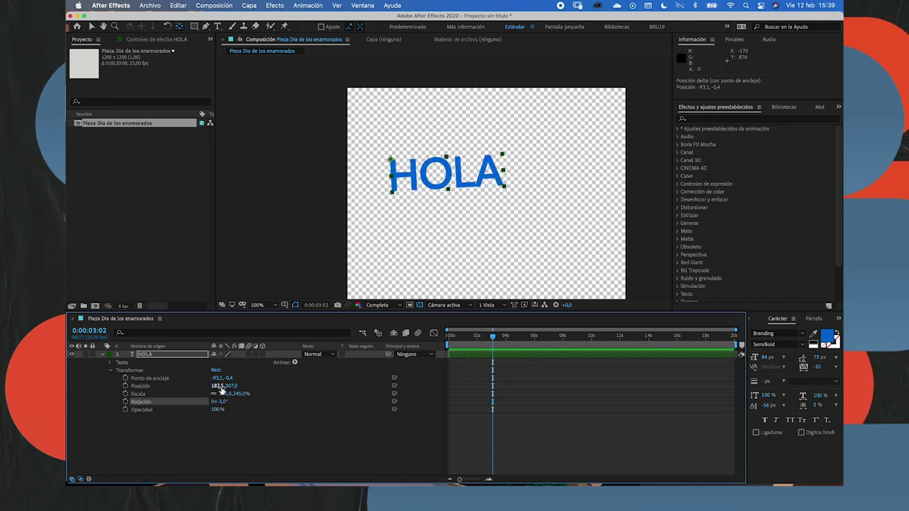
scroll(437, 170, "up", 1)
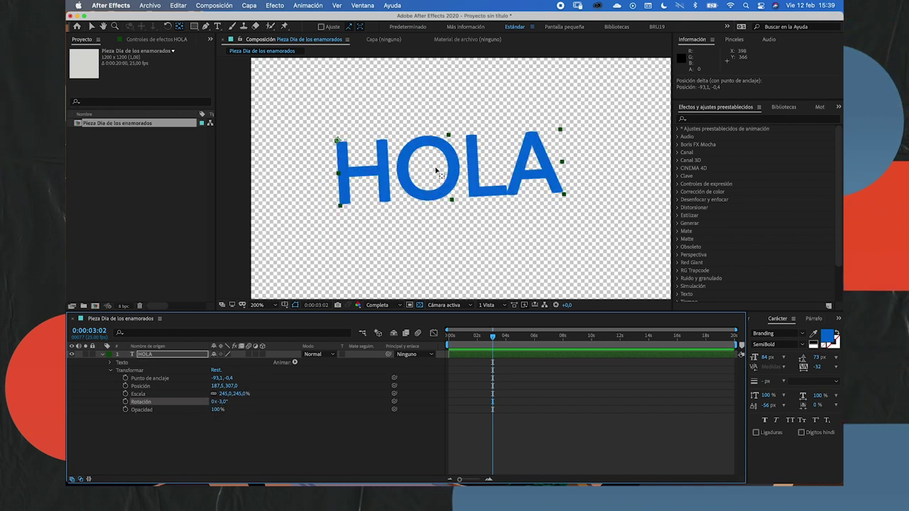
key("ctrl+z")
key("ctrl+z")
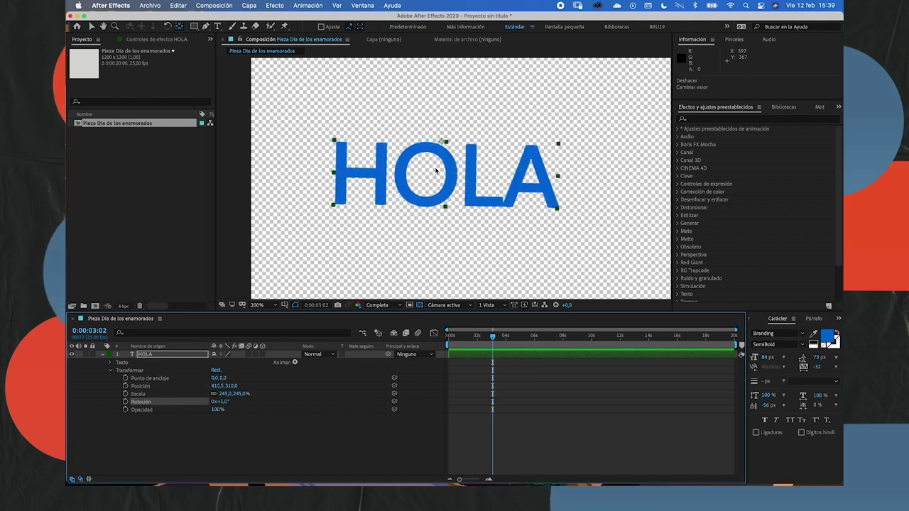
key("ctrl+z")
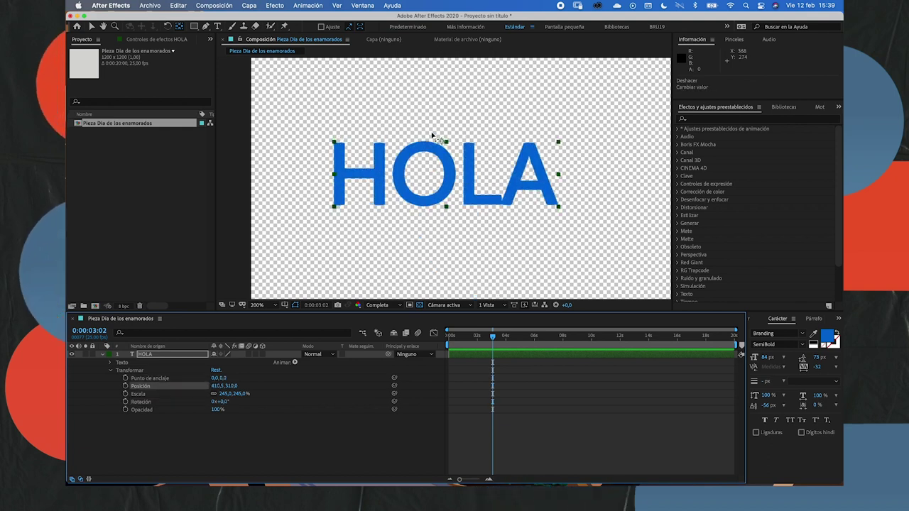
With the Pan Behind tool, move HOLA's anchor point up to the top of the O
left_click_drag(440, 140, 447, 176)
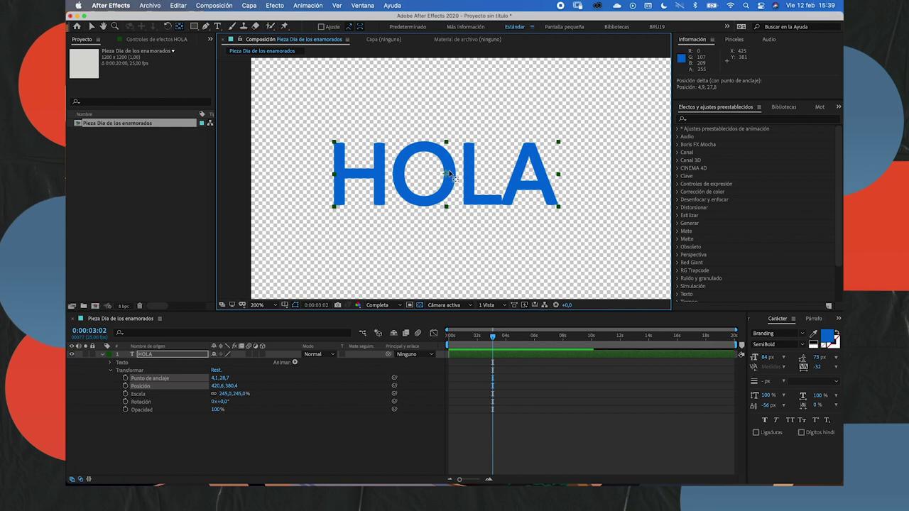
mouse_move(223, 403)
left_mouse_down()
mouse_move(325, 382)
mouse_move(340, 393)
mouse_move(240, 415)
left_mouse_up()
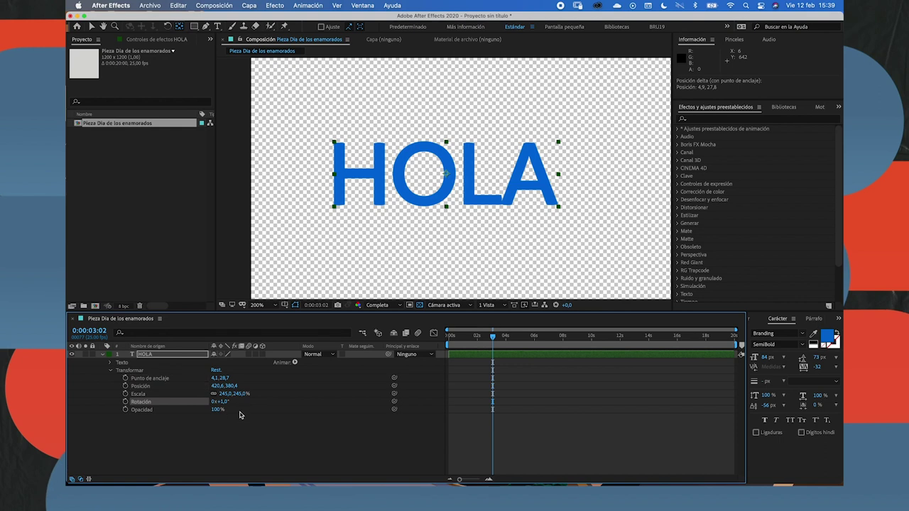
left_click(155, 378)
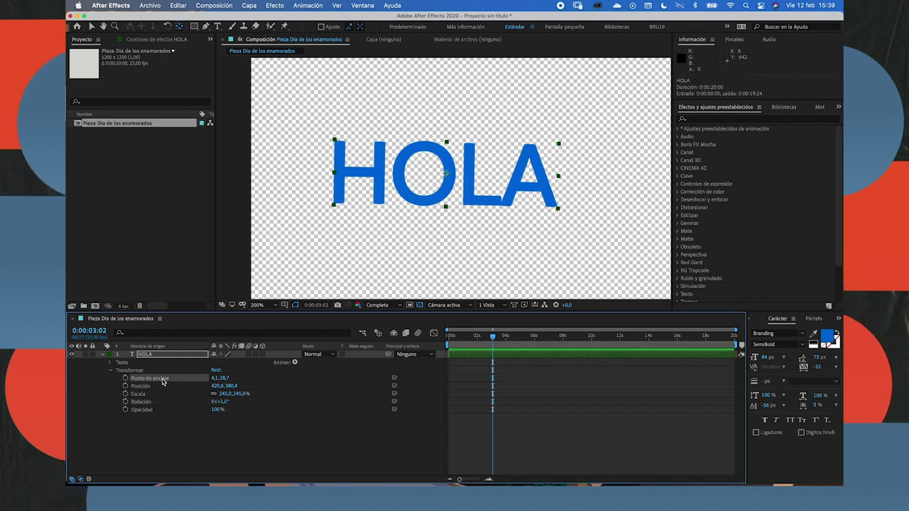
left_click(180, 26)
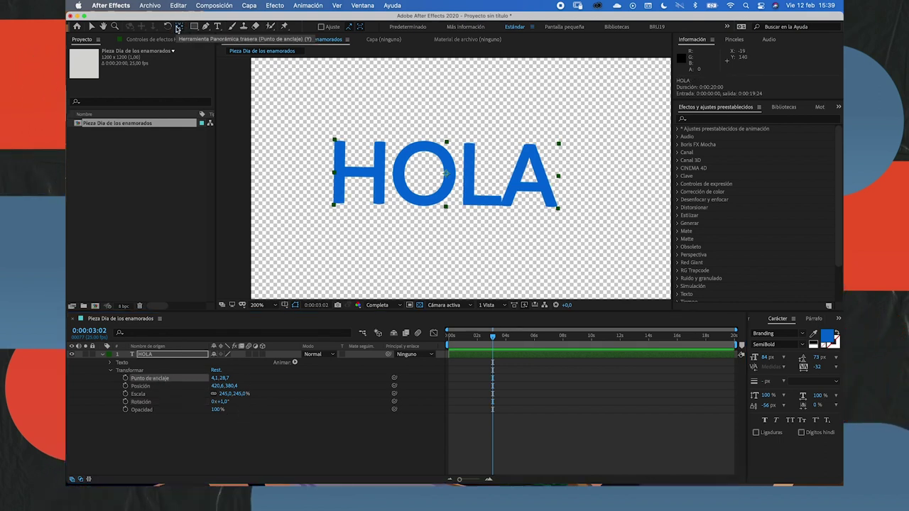
left_click_drag(446, 174, 413, 162)
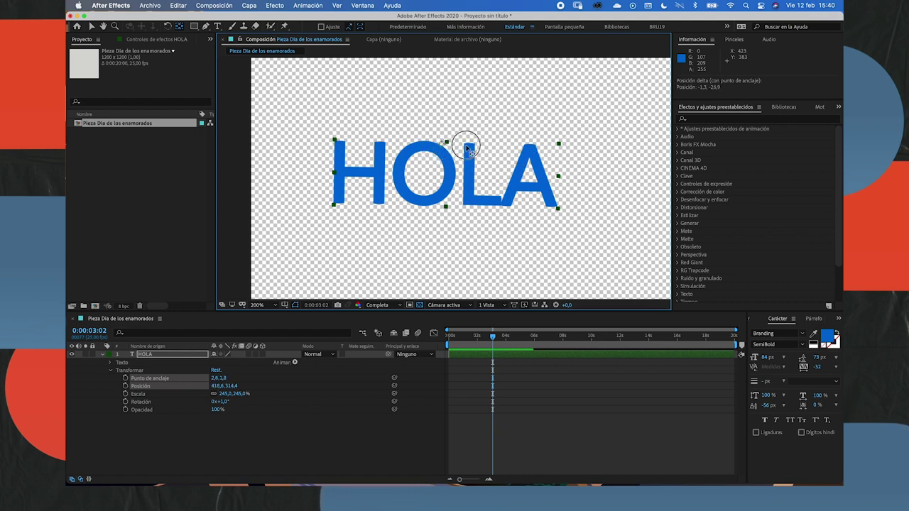
left_click_drag(556, 146, 457, 145)
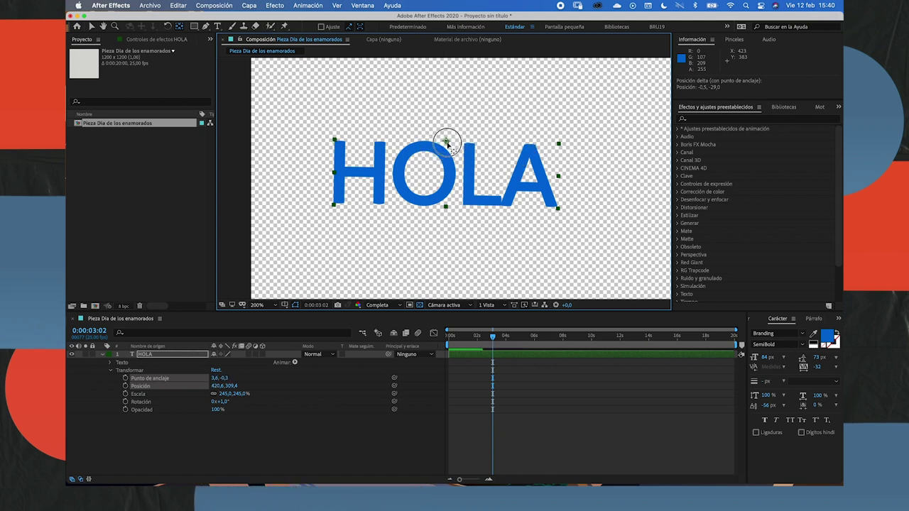
left_click(163, 354)
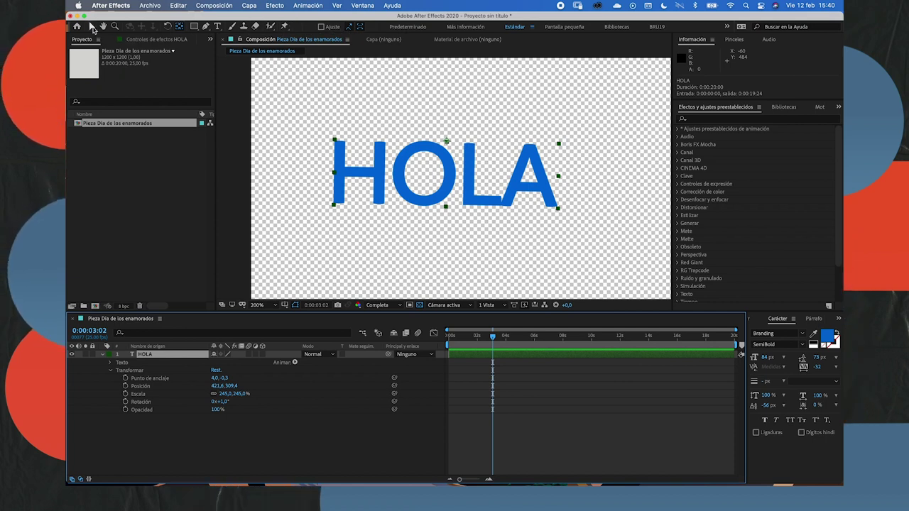
Nudge HOLA and refine its anchor point to 20,5, 29,7, ending on the Selection tool
left_click(91, 27)
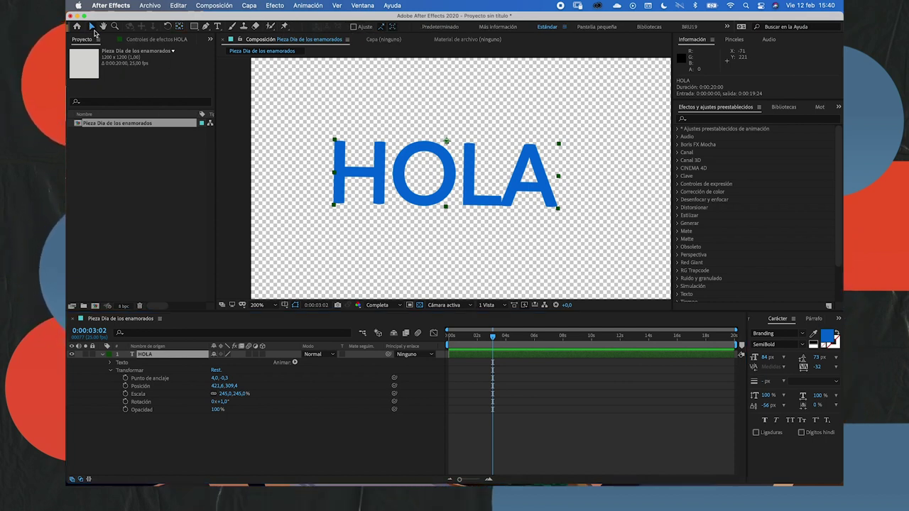
left_click_drag(447, 152, 470, 157)
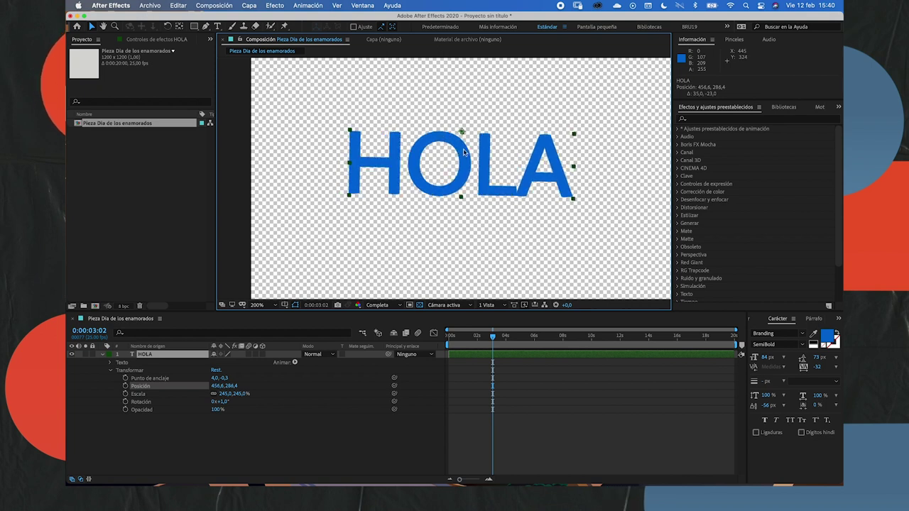
left_click(160, 345)
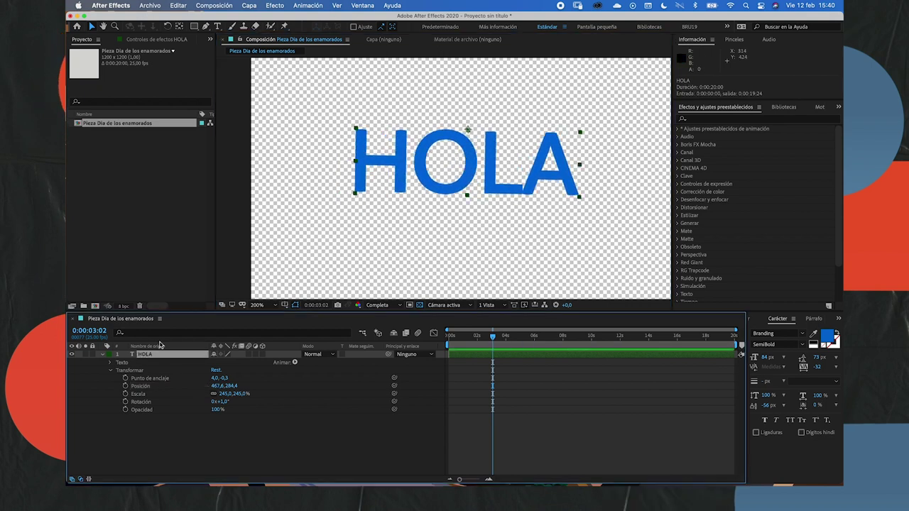
left_click_drag(468, 130, 465, 133)
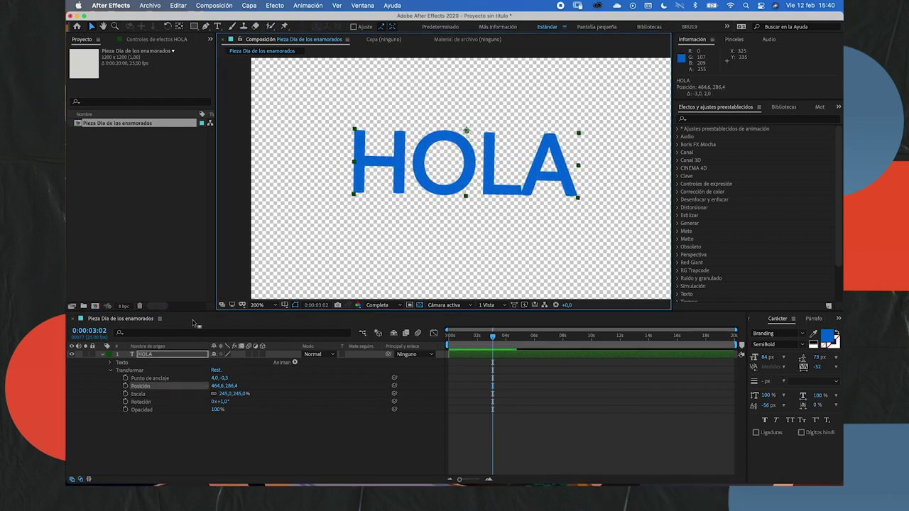
left_click(168, 355)
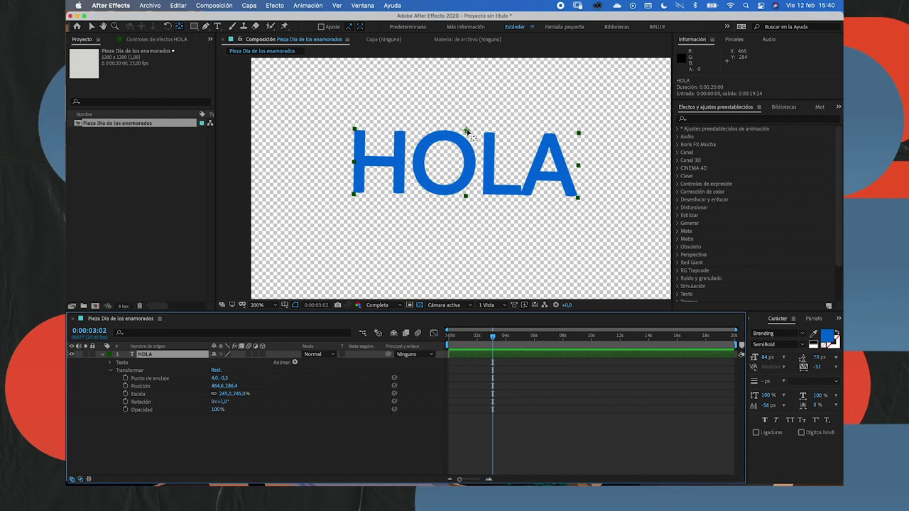
left_click_drag(466, 131, 493, 142)
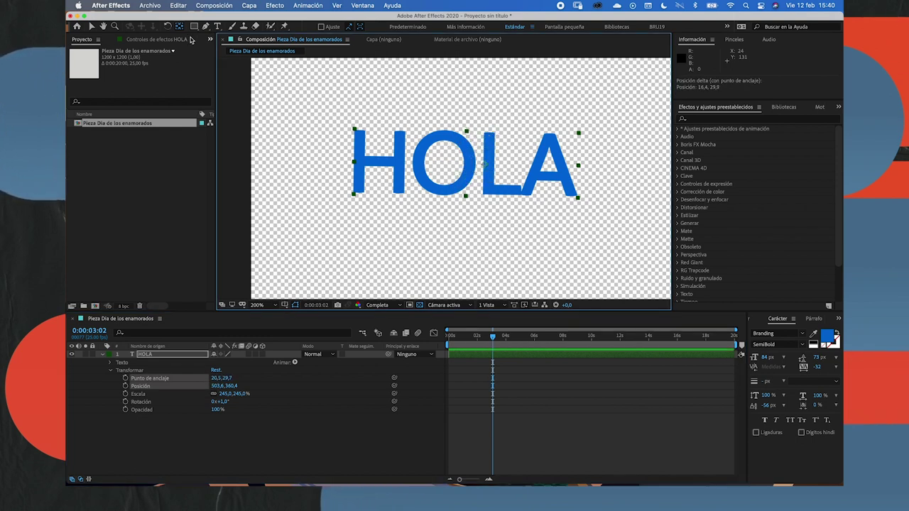
left_click(91, 26)
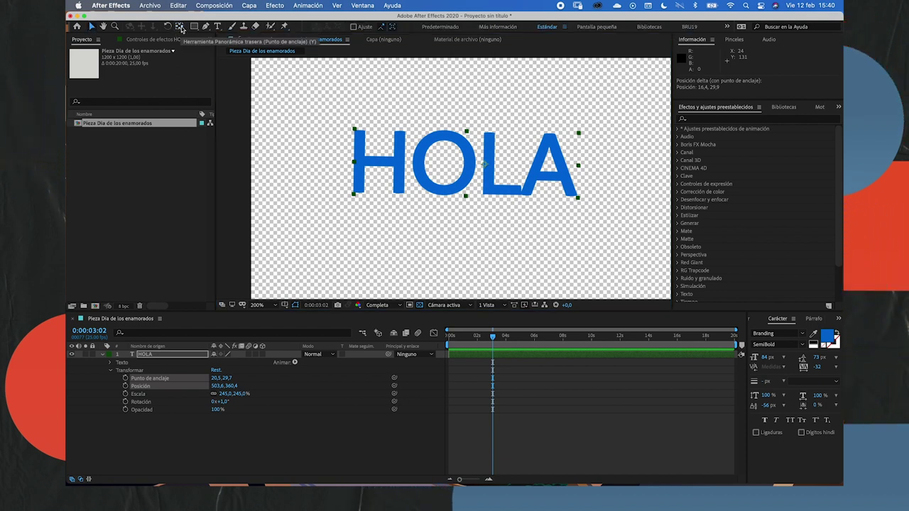
key("y")
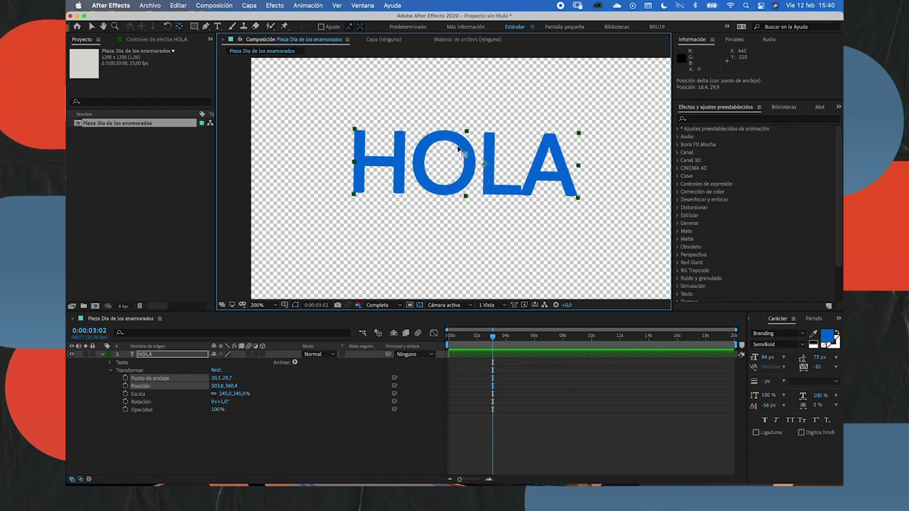
key("v")
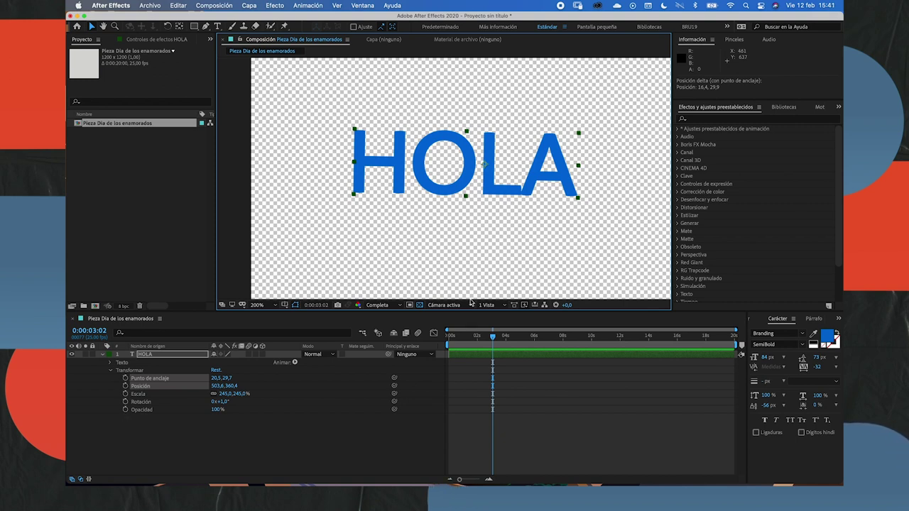
At 0:00, centre HOLA at 645,6, 668,4 and set its first Position keyframe
left_click_drag(469, 341, 444, 336)
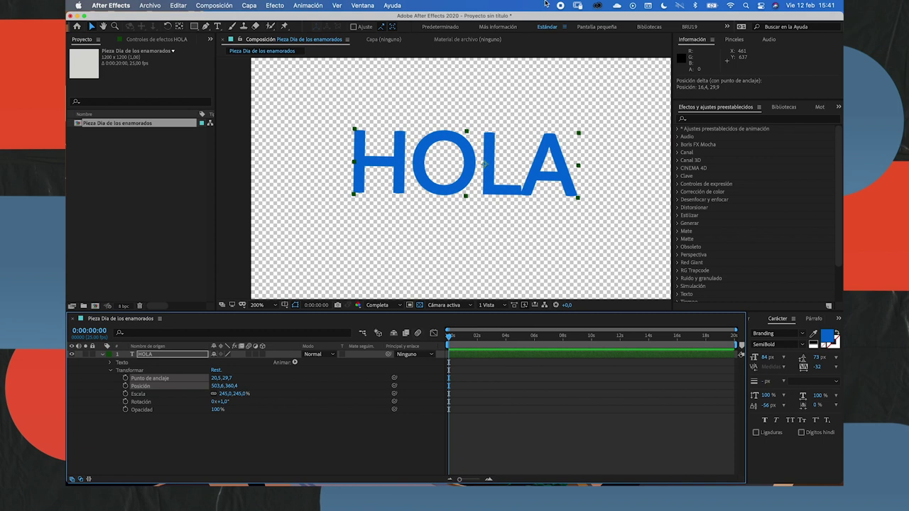
scroll(471, 167, "down", 2)
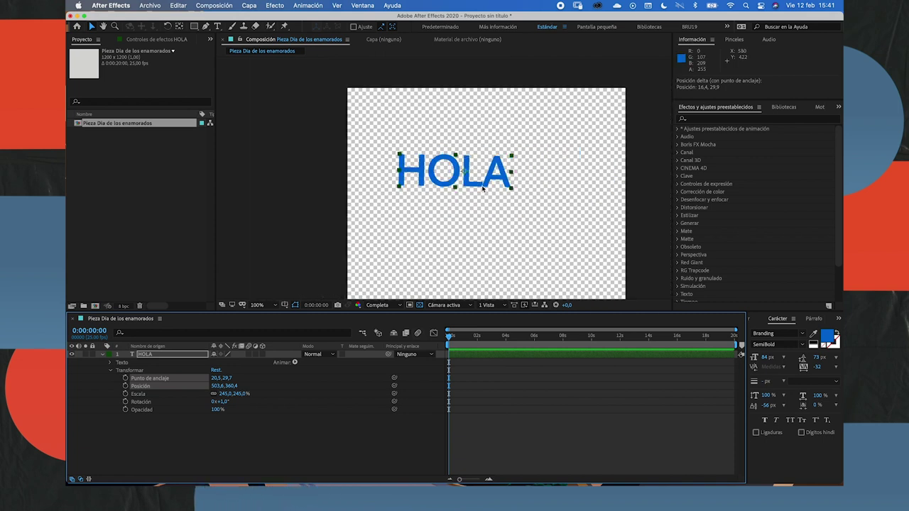
mouse_move(483, 188)
left_mouse_down()
mouse_move(414, 122)
mouse_move(428, 177)
left_mouse_up()
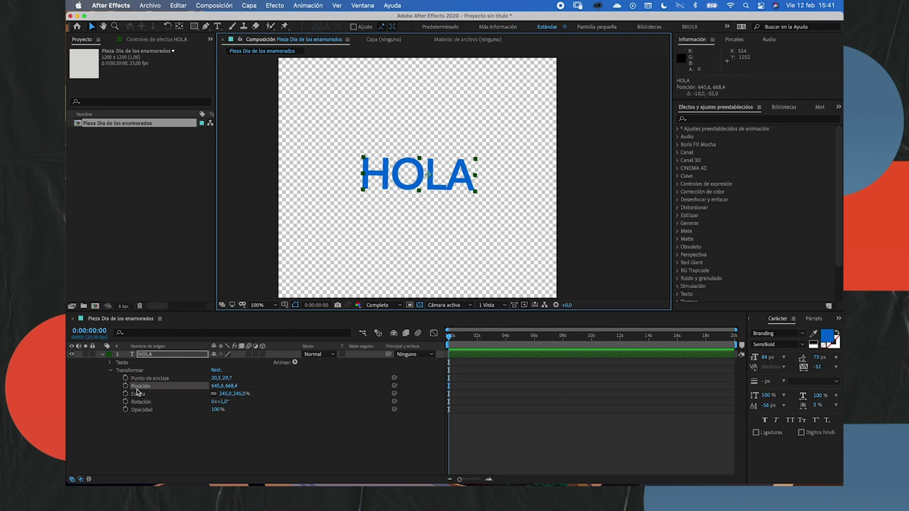
left_click(138, 392)
left_click(126, 387)
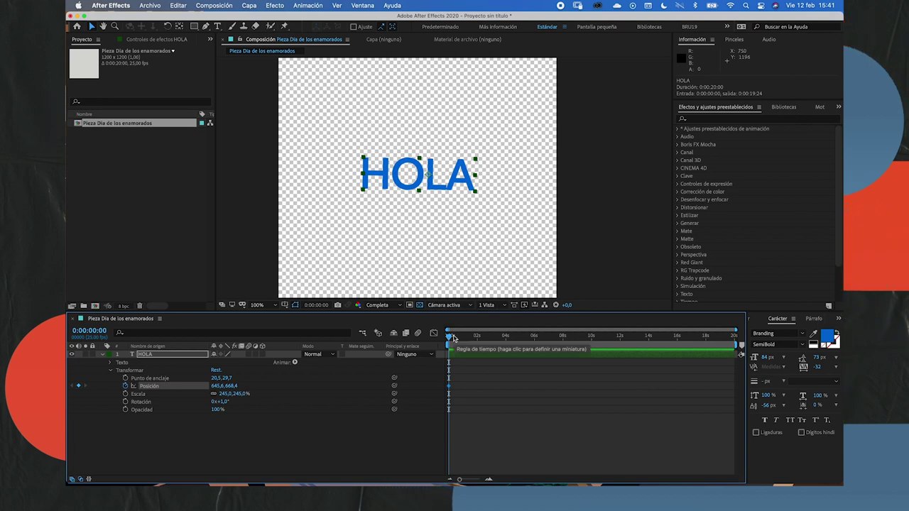
At 0:00:04:01 with the view at 50%, keyframe Position and scrub X to 1584,6
left_click(465, 338)
left_click_drag(466, 340, 451, 338)
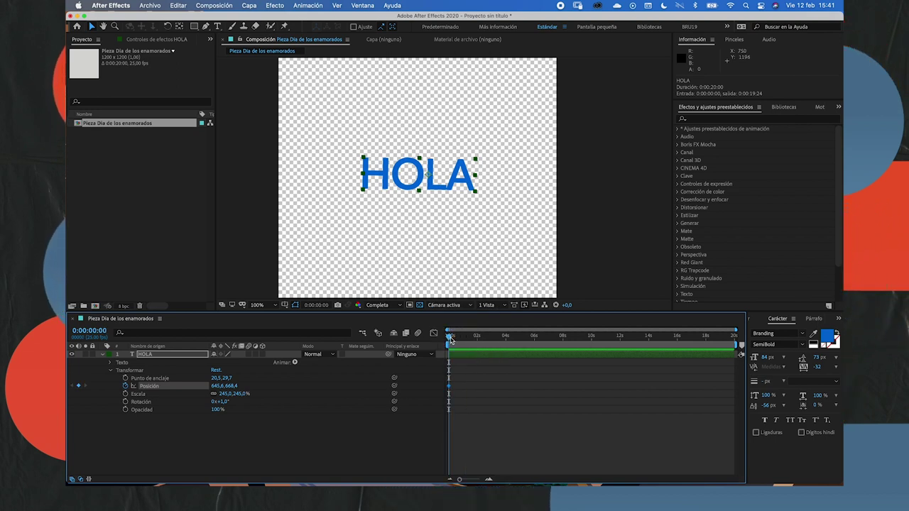
mouse_move(451, 340)
left_mouse_down()
mouse_move(463, 340)
mouse_move(450, 340)
left_mouse_up()
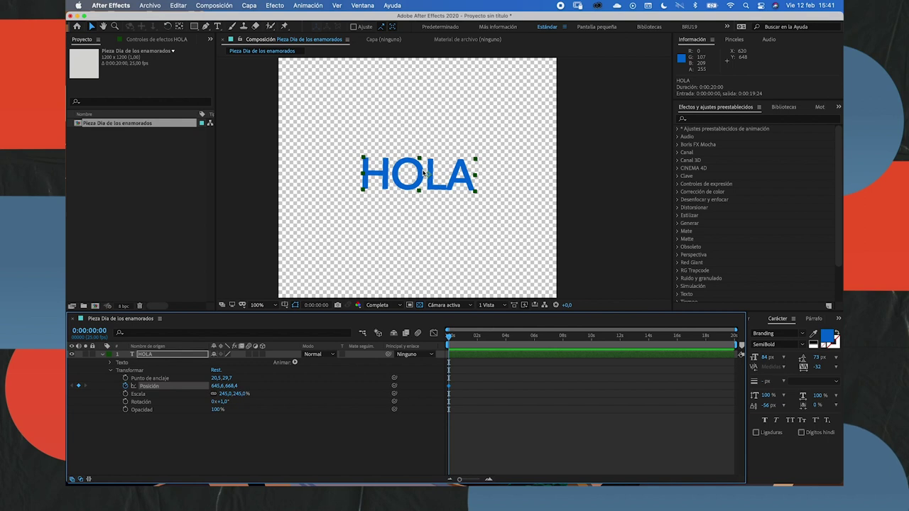
key("comma")
key("comma")
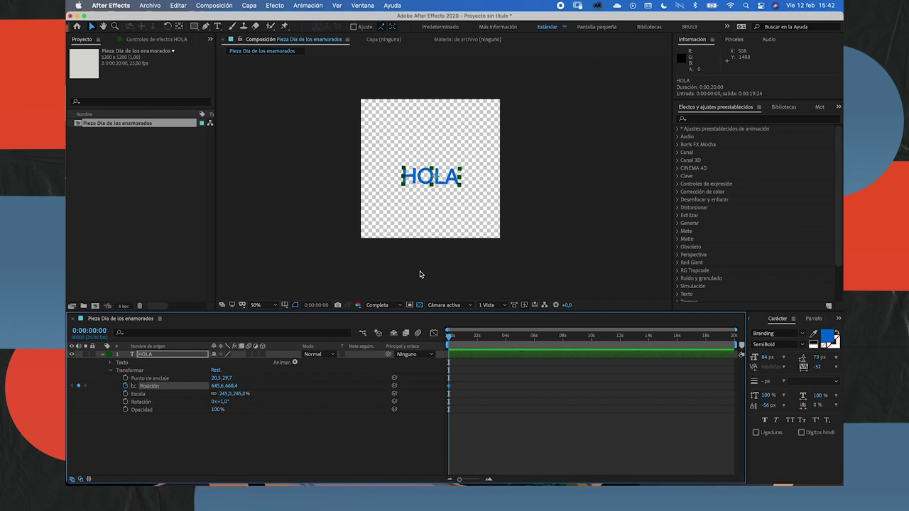
left_click(507, 338)
left_click_drag(507, 337, 506, 338)
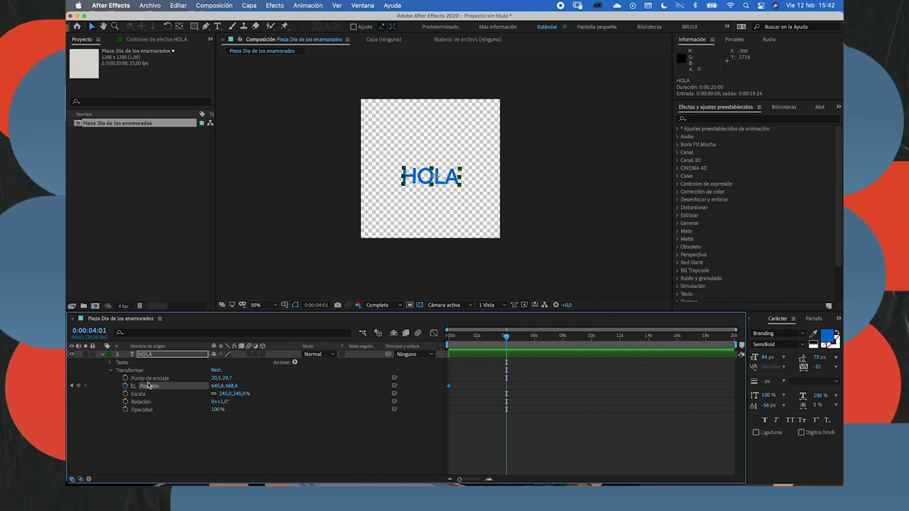
left_click(78, 386)
left_click_drag(217, 386, 658, 395)
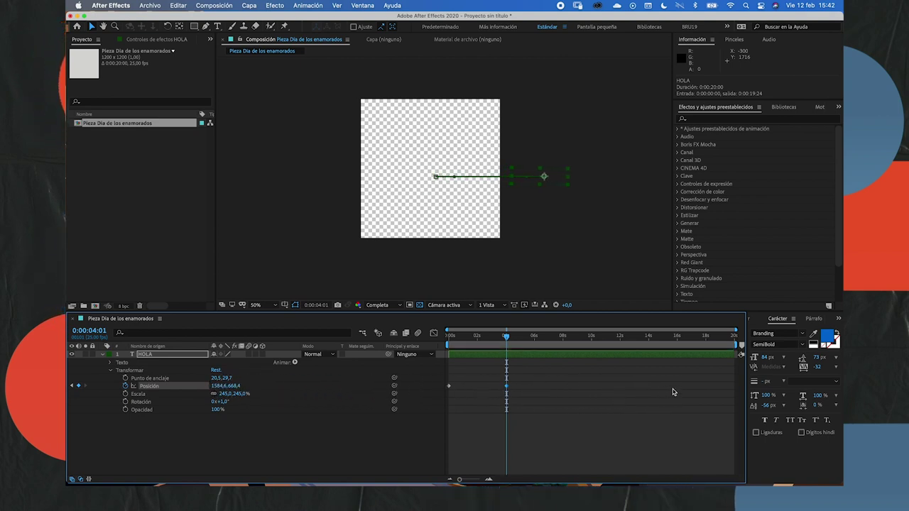
Scrub from the start to check HOLA sliding right, then reselect it at 4:01
left_click(350, 443)
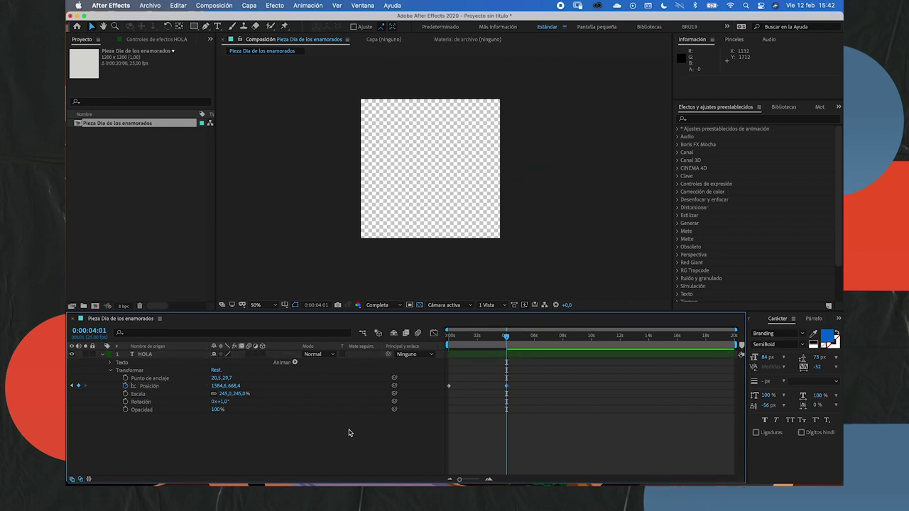
left_click_drag(509, 338, 444, 343)
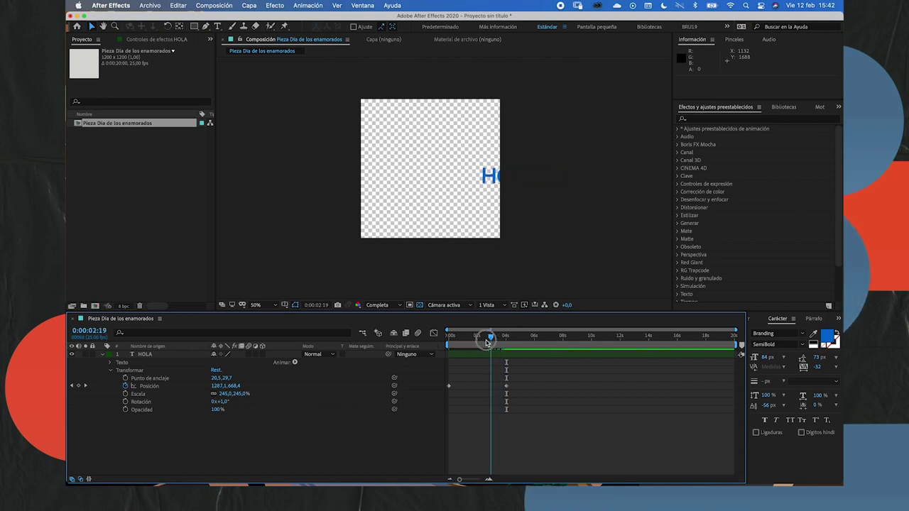
mouse_move(445, 342)
left_mouse_down()
mouse_move(476, 338)
mouse_move(448, 347)
left_mouse_up()
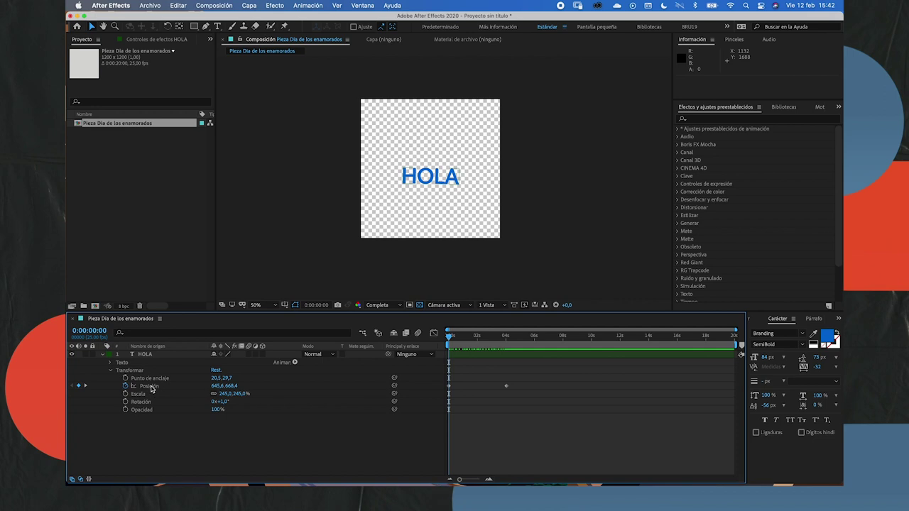
left_click(429, 174)
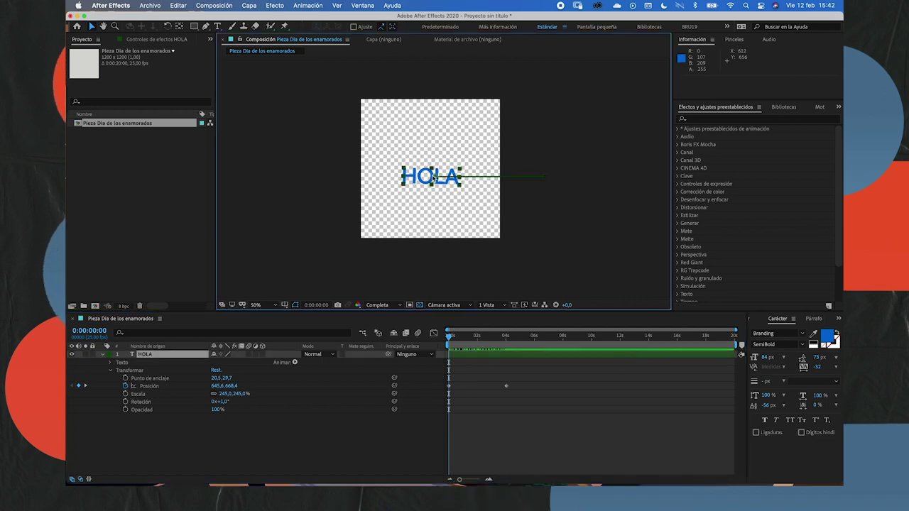
left_click(506, 340)
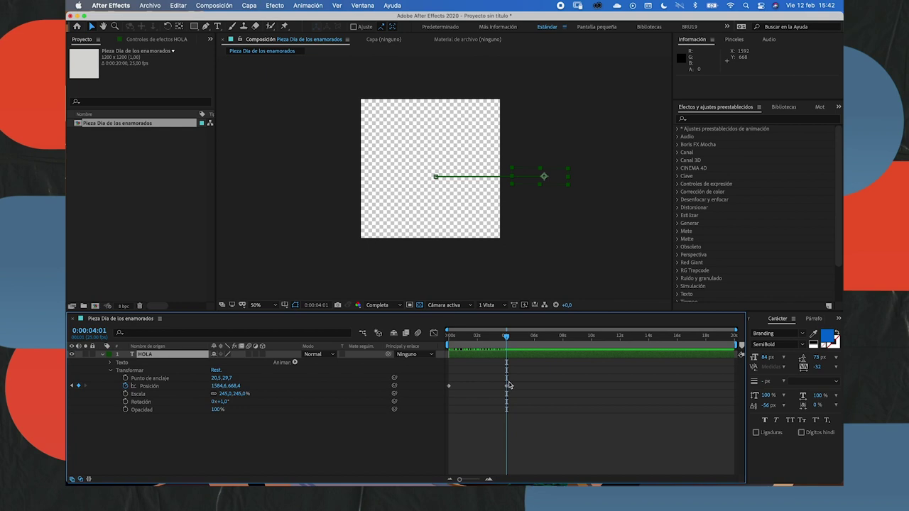
At 0:00:08:01, scrub HOLA's Position to 610,6, 192,4 near the top of the frame
left_click_drag(507, 342, 504, 344)
left_click(563, 340)
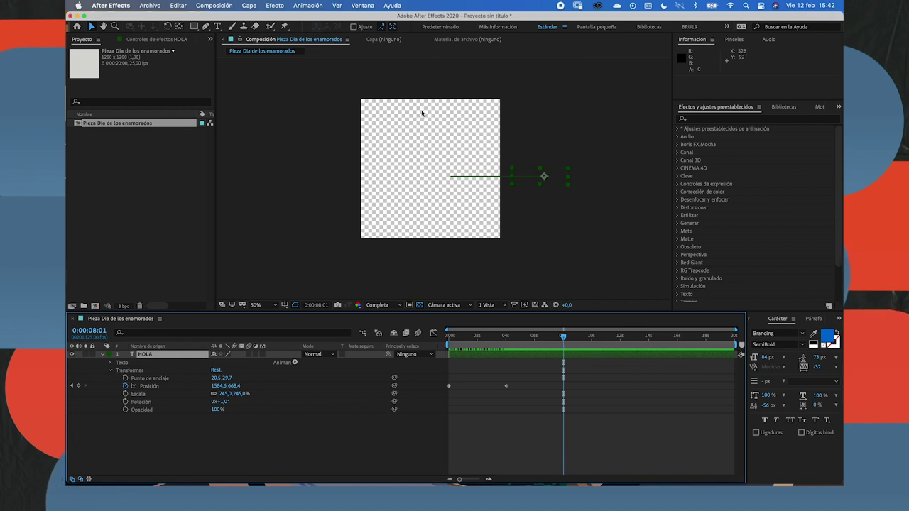
mouse_move(221, 385)
left_mouse_down()
mouse_move(159, 389)
mouse_move(243, 392)
mouse_move(138, 396)
mouse_move(206, 382)
left_mouse_up()
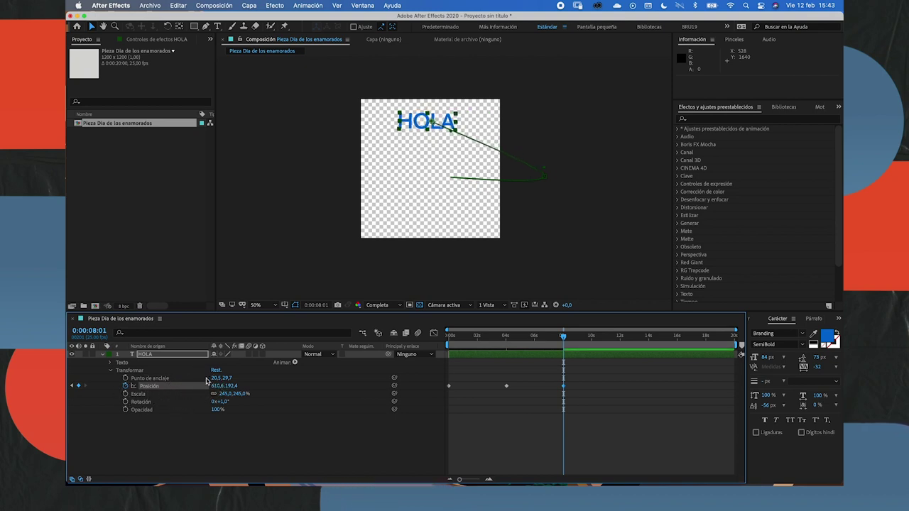
Review the motion by scrubbing from the start and playing a Space preview
left_click_drag(566, 336, 410, 339)
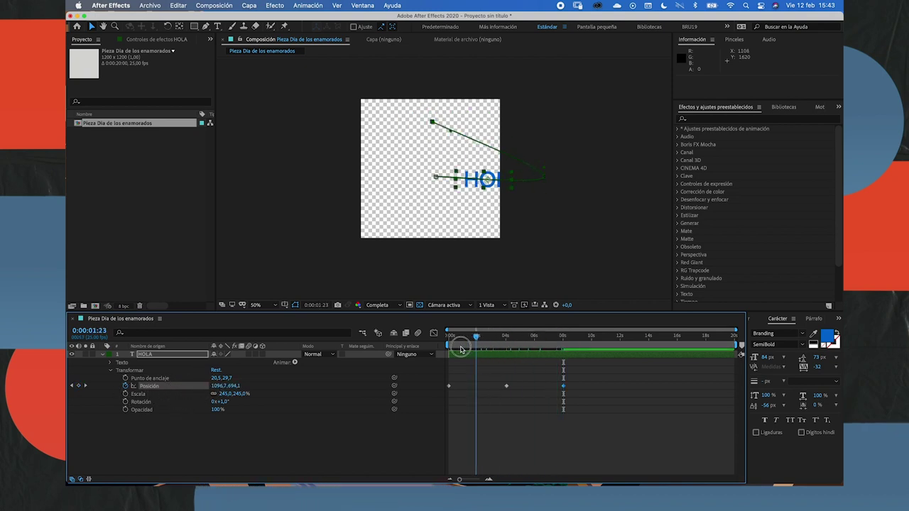
mouse_move(449, 335)
left_mouse_down()
mouse_move(551, 335)
mouse_move(459, 351)
mouse_move(465, 338)
mouse_move(436, 333)
left_mouse_up()
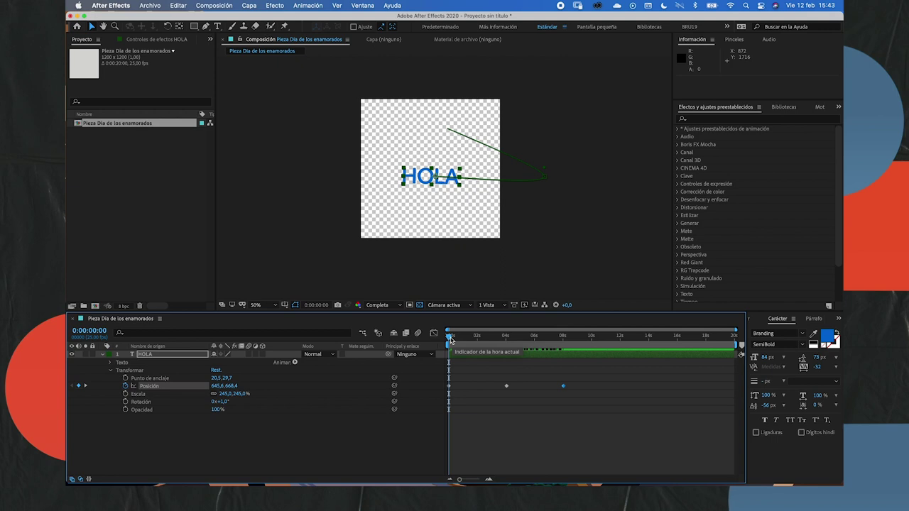
key("space")
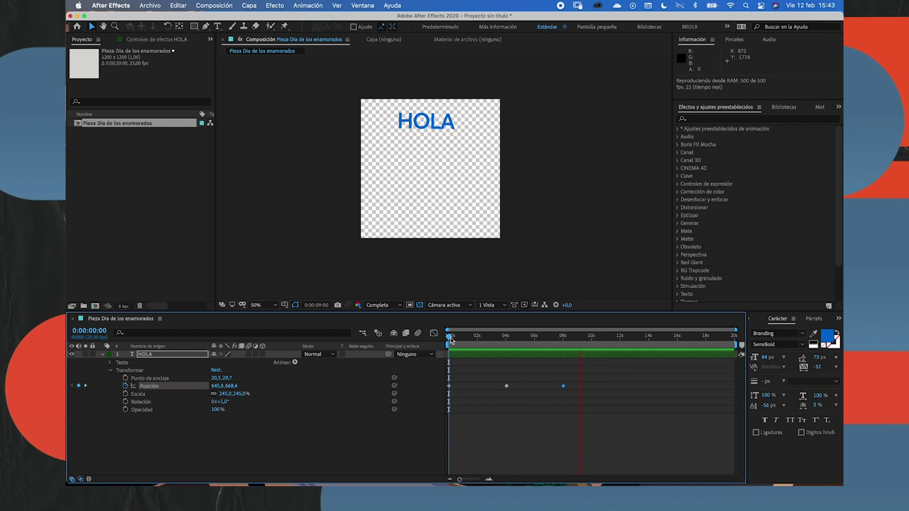
key("space")
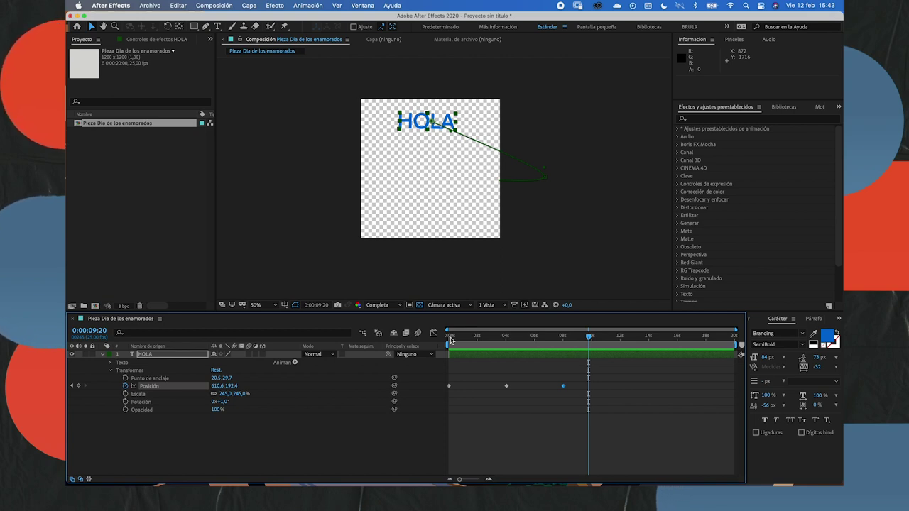
left_click_drag(450, 335, 333, 347)
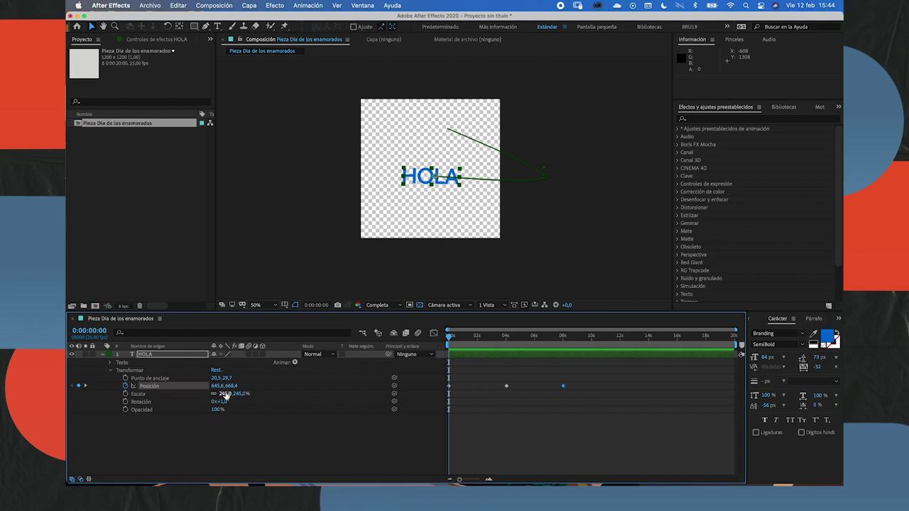
Keyframe HOLA's Scale at 245% at 0:00 and about 964% at 2 seconds
left_click(125, 394)
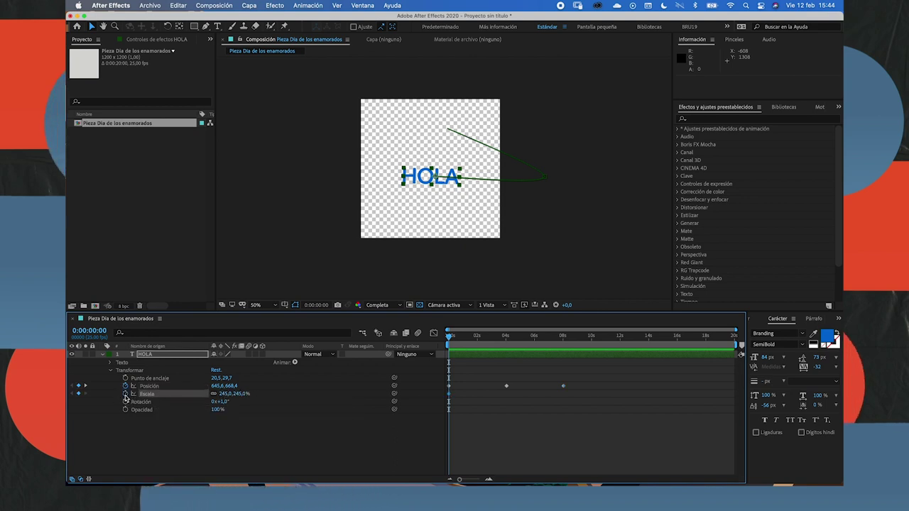
left_click(477, 338)
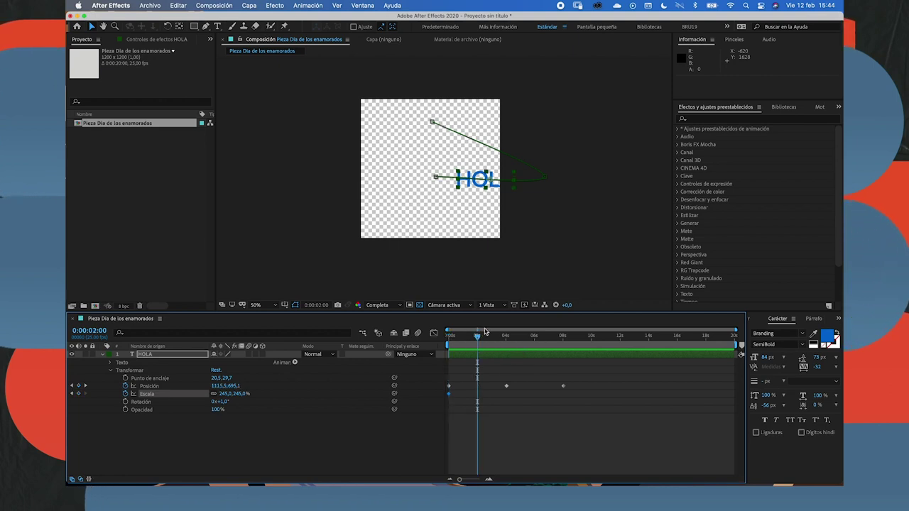
left_click_drag(227, 394, 487, 330)
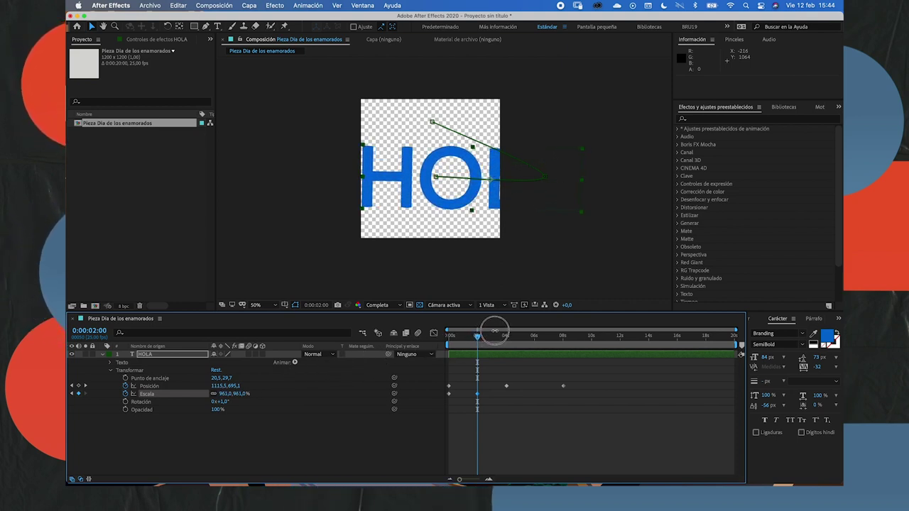
Return to the start and preview the growing-text animation
left_click_drag(477, 334, 436, 349)
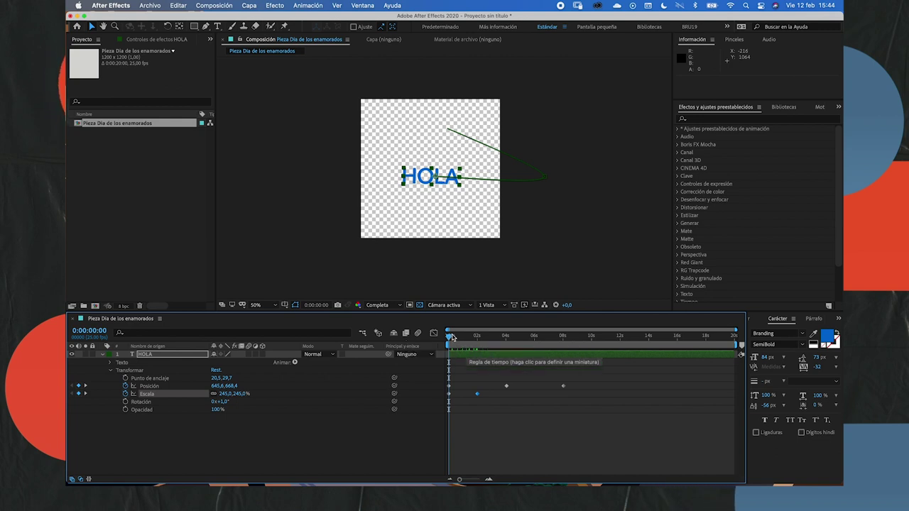
left_click(448, 339)
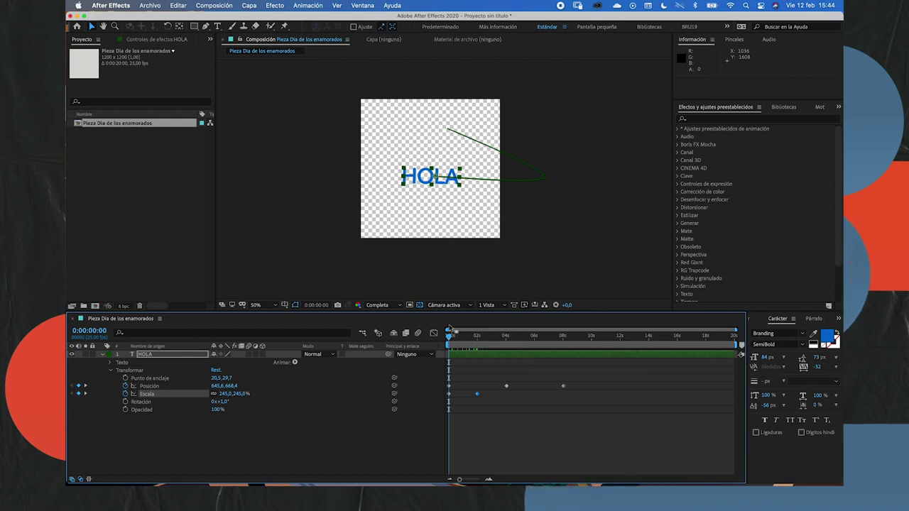
key("space")
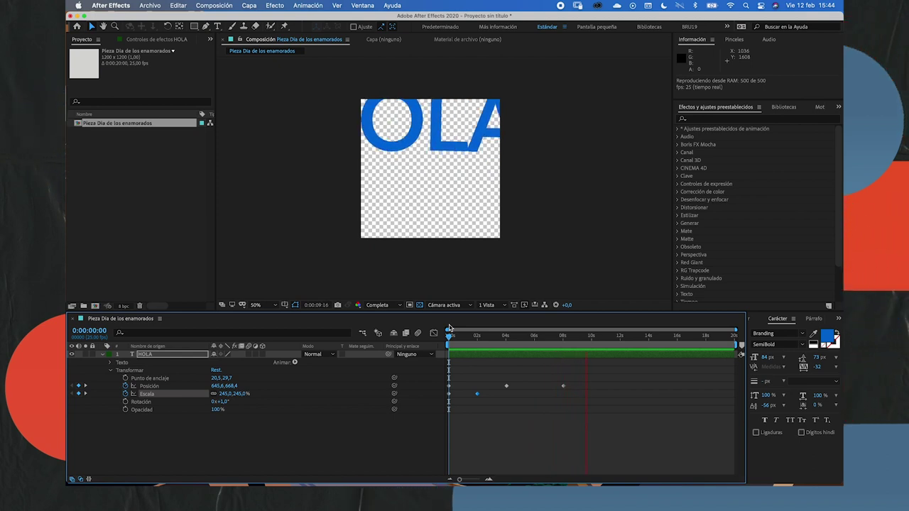
key("space")
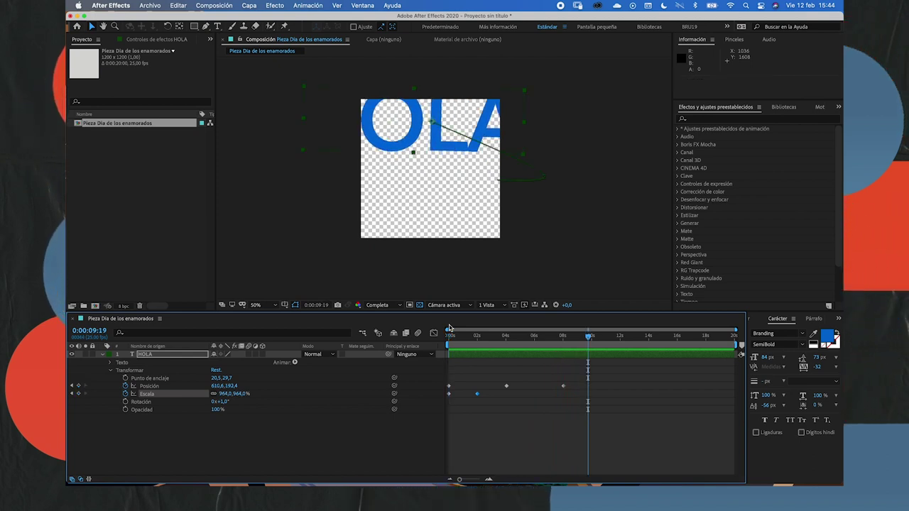
Undo the Scale animation and the later Position keyframes
key("j")
key("super+z")
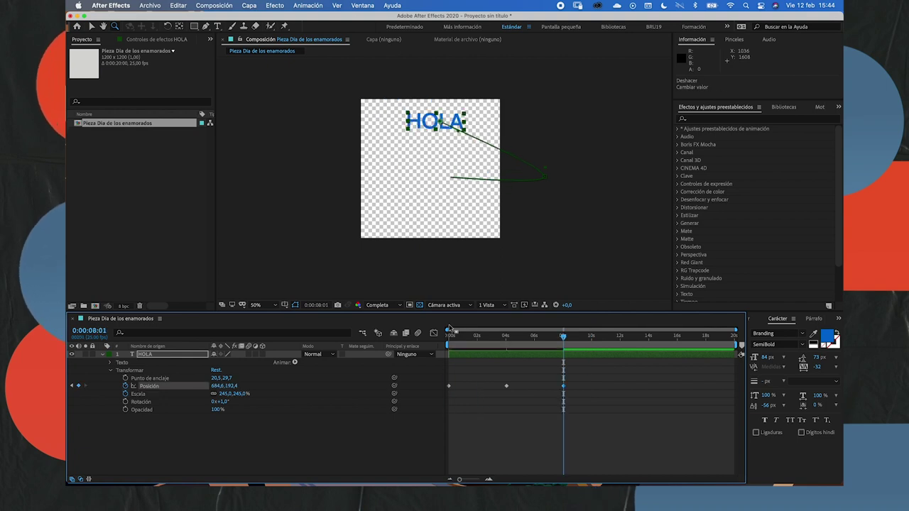
key("super+z")
key("super+z")
key("super+z")
key("super+z")
key("super+z")
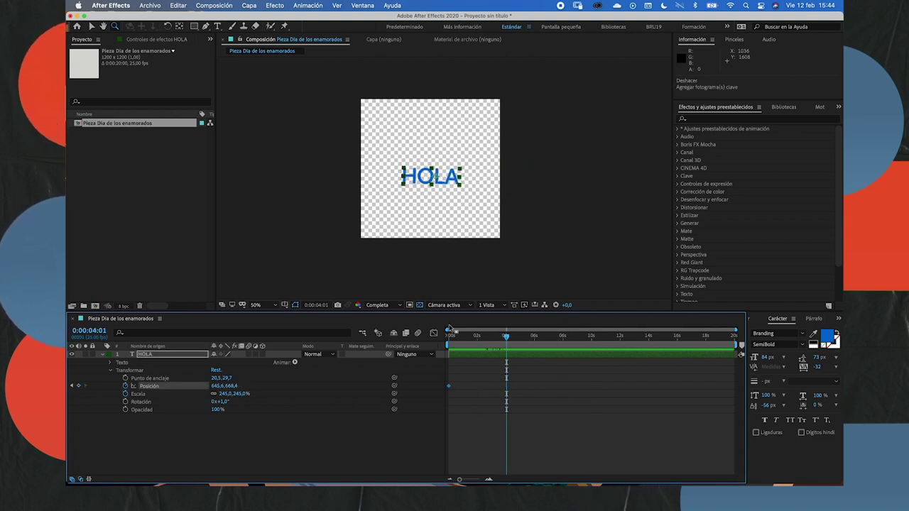
At 0 seconds, clear HOLA's Position keyframes and set its first Rotation keyframe
left_click_drag(470, 335, 434, 343)
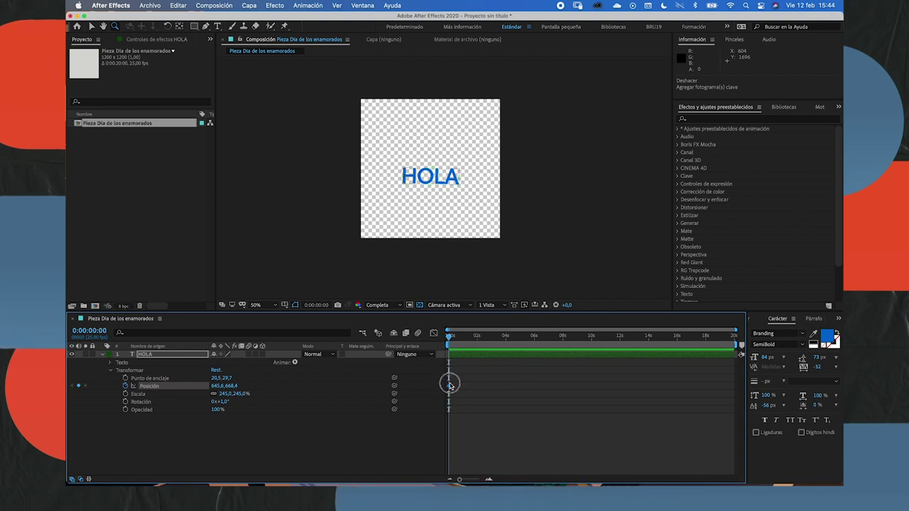
left_click(124, 386)
left_click(125, 401)
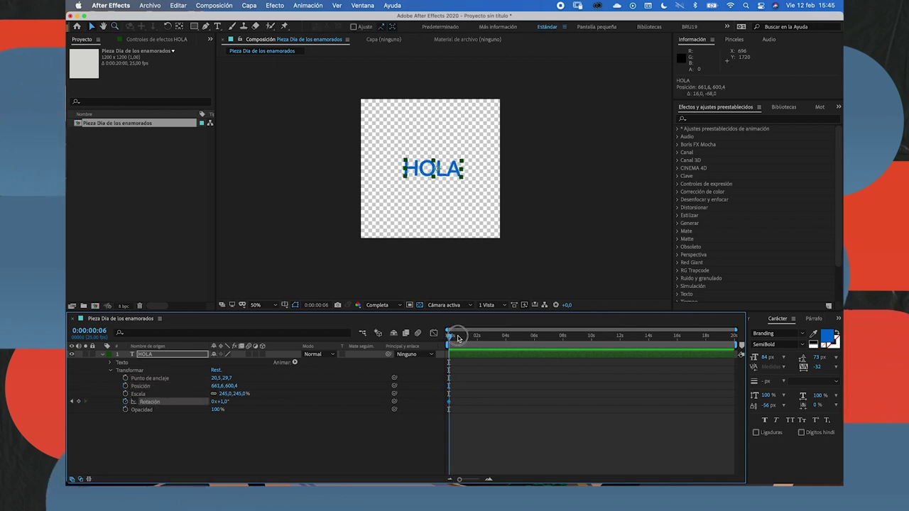
Add a 1x+0° Rotation keyframe at 0:00:06:01 and scrub back to watch HOLA spin
left_click_drag(524, 338, 534, 335)
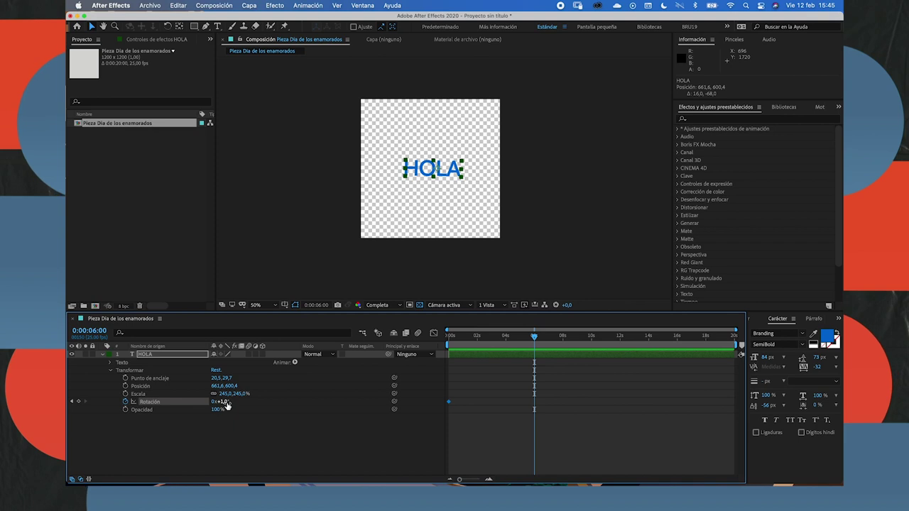
key("Home")
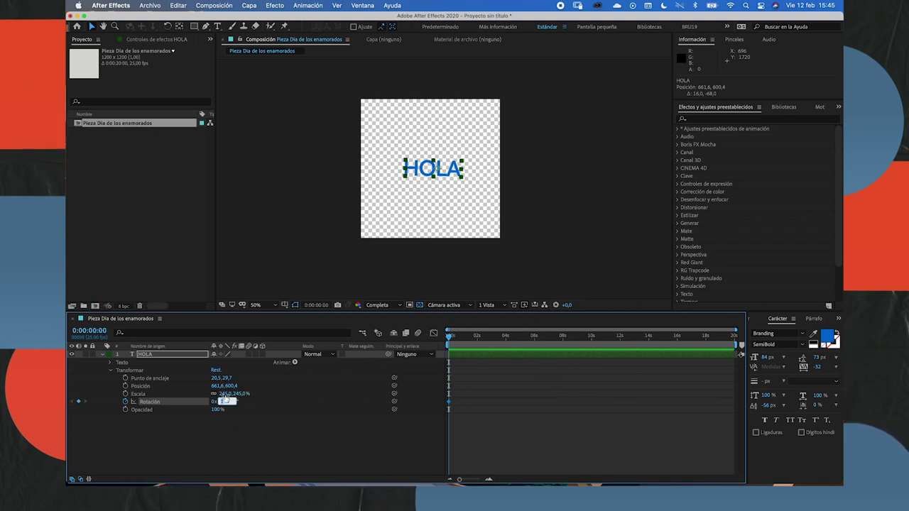
left_click(250, 446)
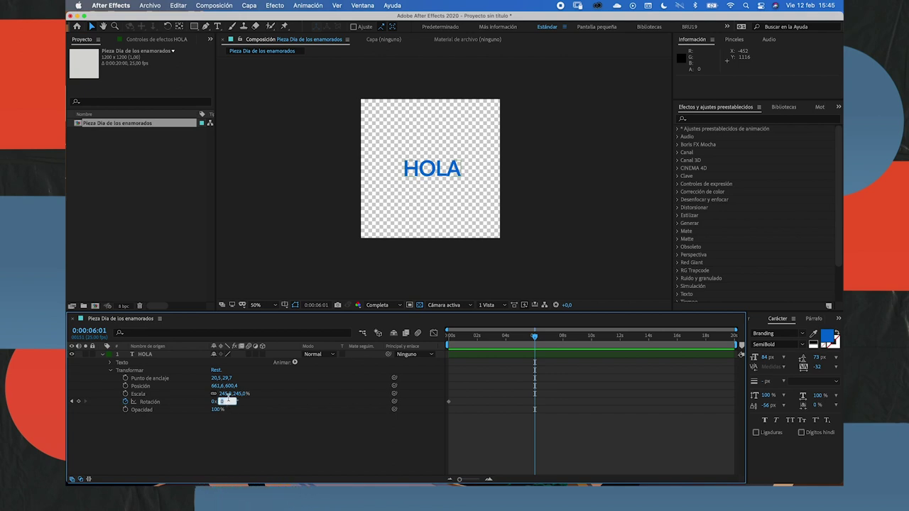
type("60")
key("Return")
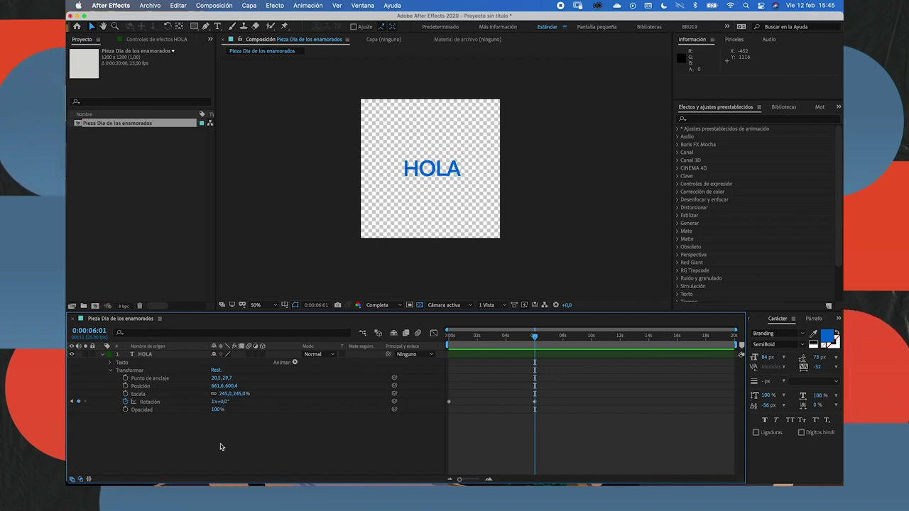
left_click_drag(524, 335, 448, 335)
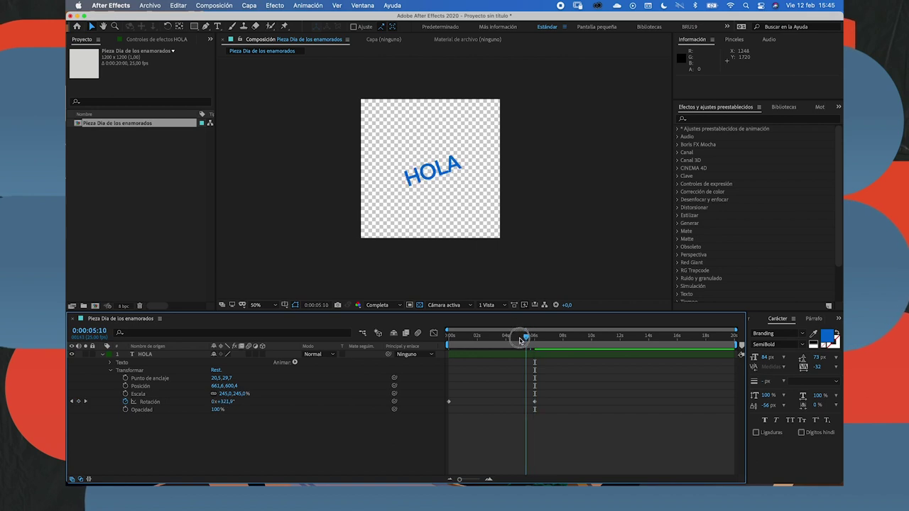
Select HOLA, zoom the viewer to 100%, and scrub partway into the rotation
left_click(472, 353)
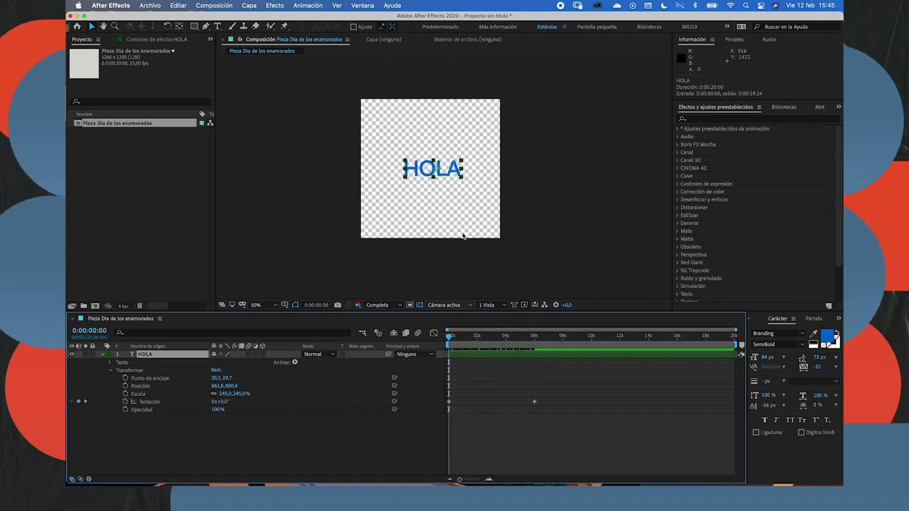
scroll(433, 167, "up", 2)
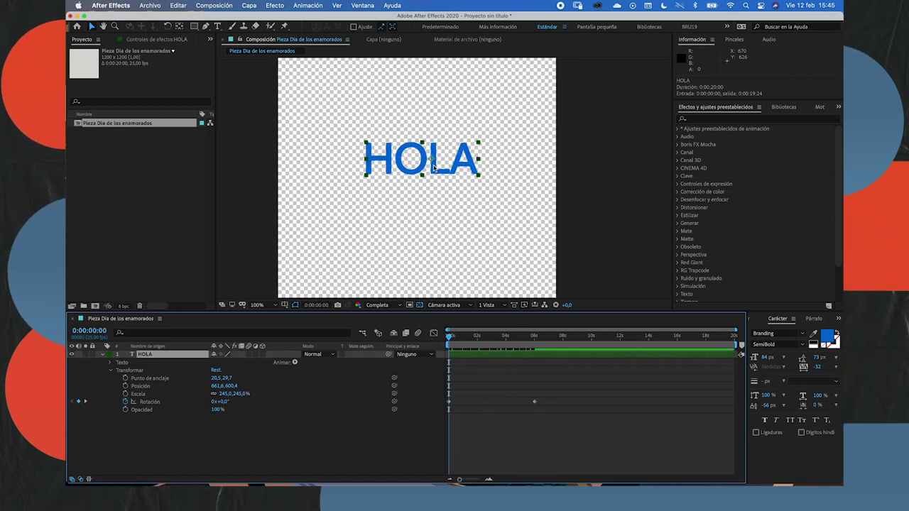
scroll(434, 168, "up", 2)
scroll(434, 168, "up", 3)
scroll(433, 167, "down", 4)
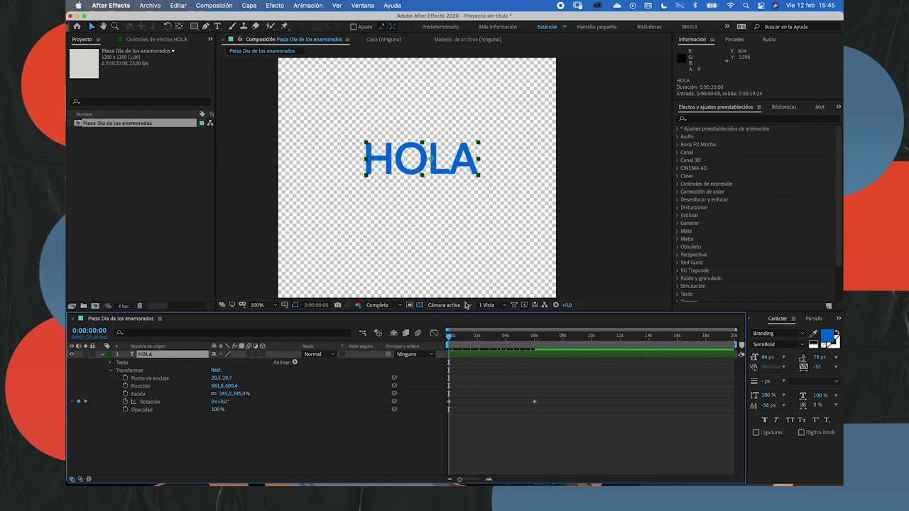
mouse_move(448, 335)
left_mouse_down()
mouse_move(506, 337)
mouse_move(425, 342)
left_mouse_up()
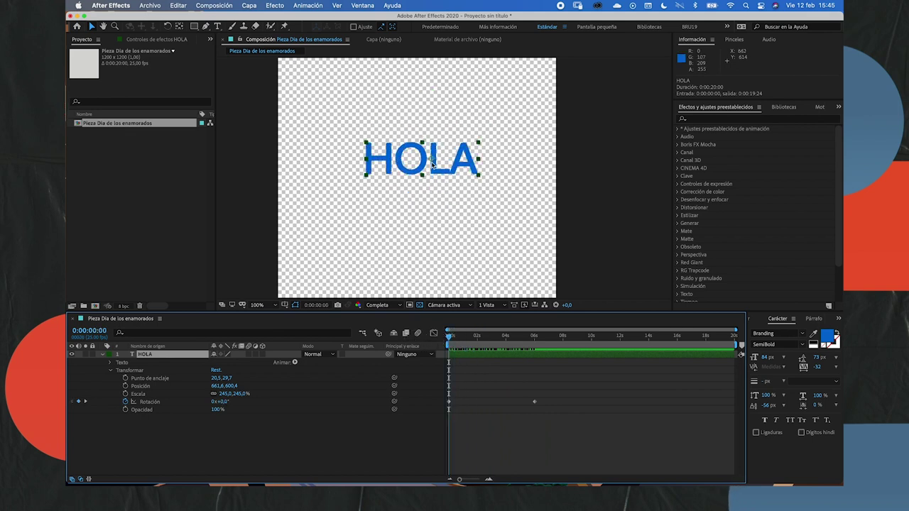
Use the Pan Behind tool to move HOLA's anchor point left to 4.1, 28.7, then scrub to check
key("y")
left_click_drag(431, 162, 428, 163)
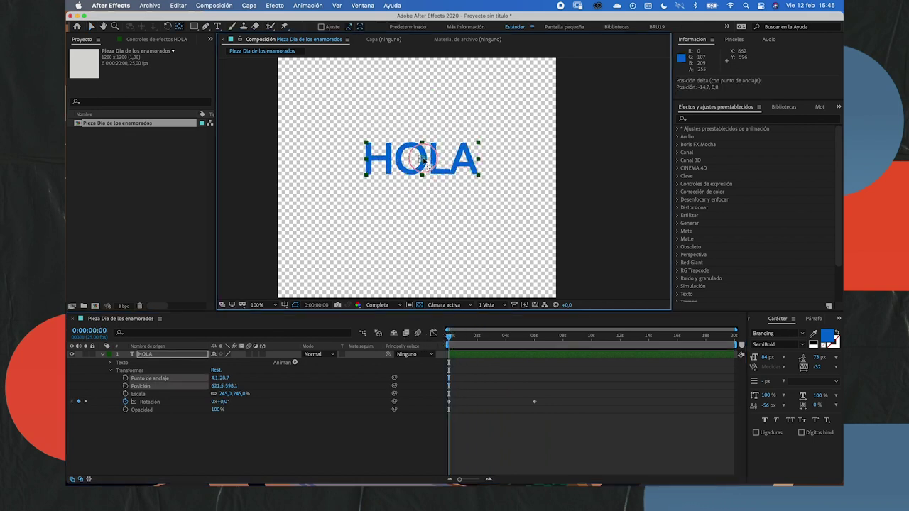
left_click_drag(425, 162, 422, 161)
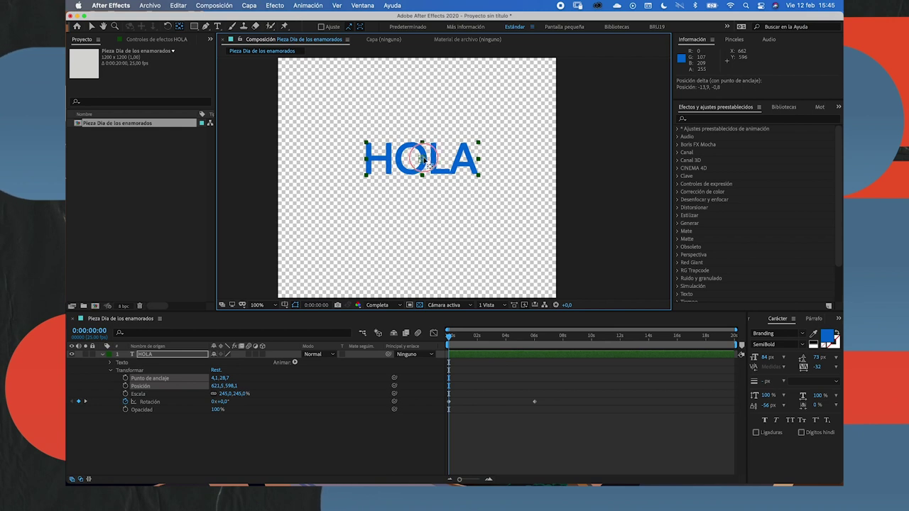
left_click(469, 367)
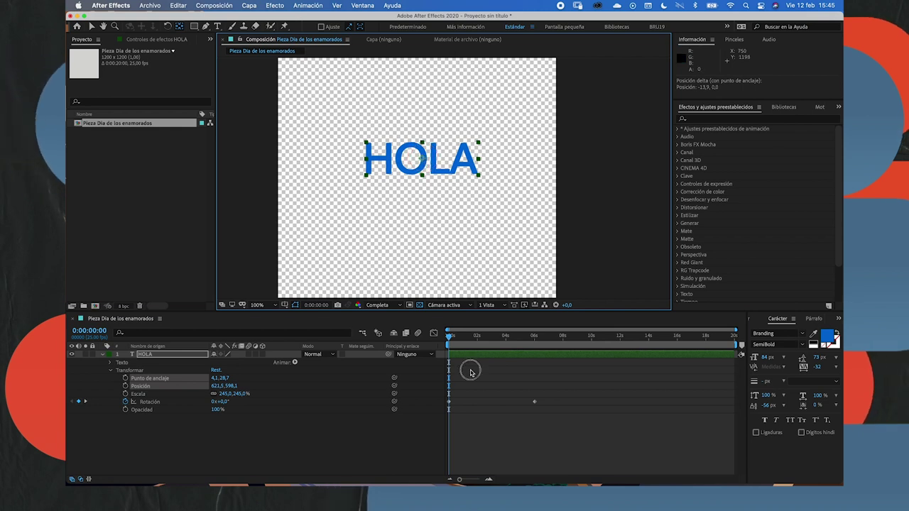
left_click(477, 337)
mouse_move(477, 338)
left_mouse_down()
mouse_move(550, 335)
mouse_move(449, 347)
left_mouse_up()
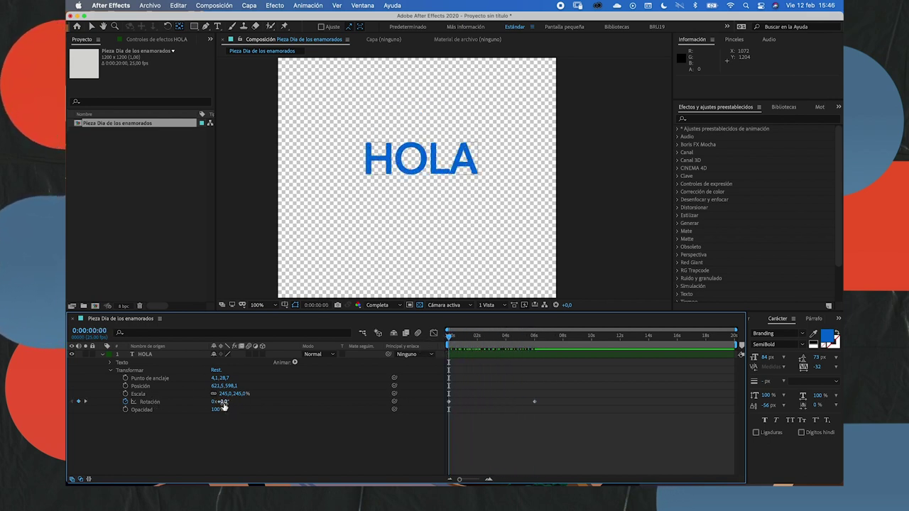
Replace the 6:01 Rotation keyframe with a fresh 1x+0° keyframe
left_click_drag(480, 340, 538, 349)
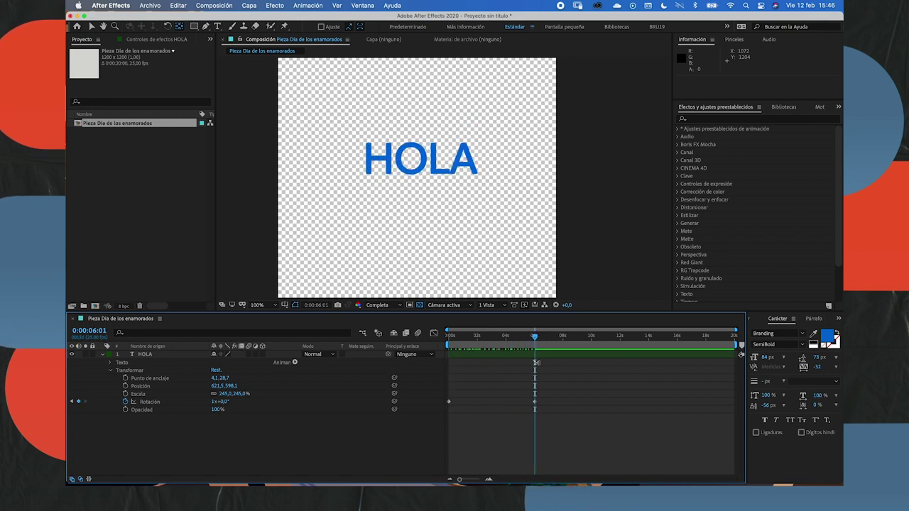
left_click(536, 403)
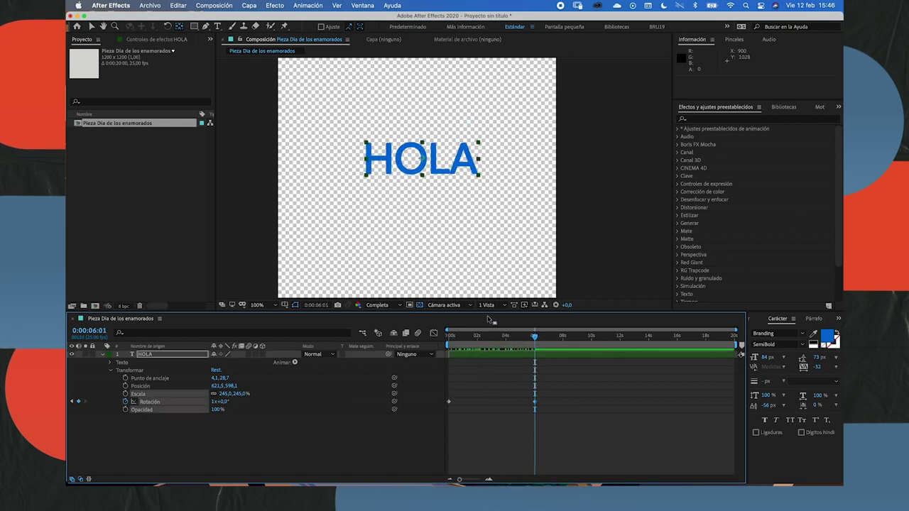
left_click(535, 401)
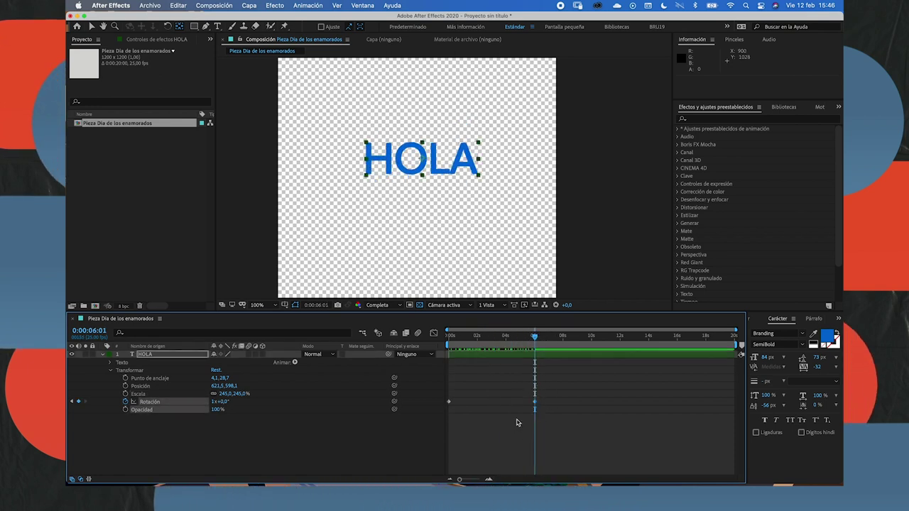
key("Delete")
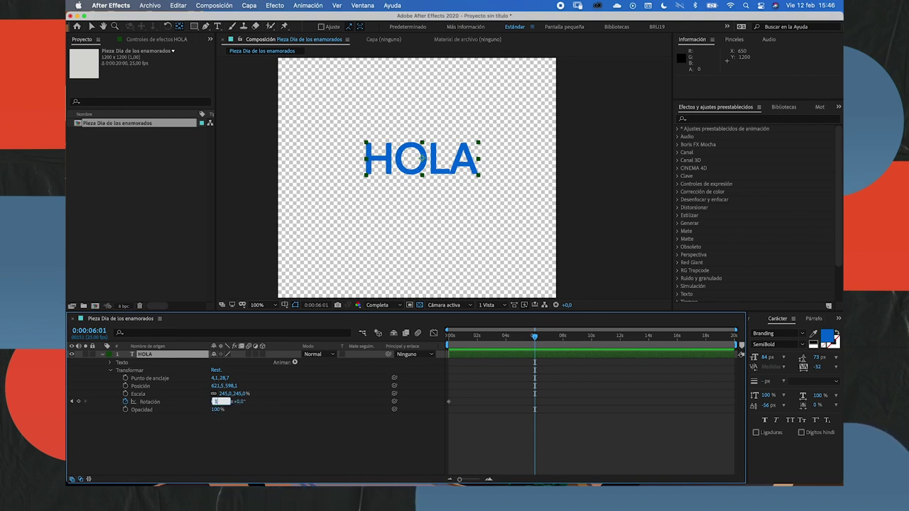
left_click(282, 453)
Play HOLA's full-turn spin from the start and stop it
left_click_drag(528, 339, 419, 346)
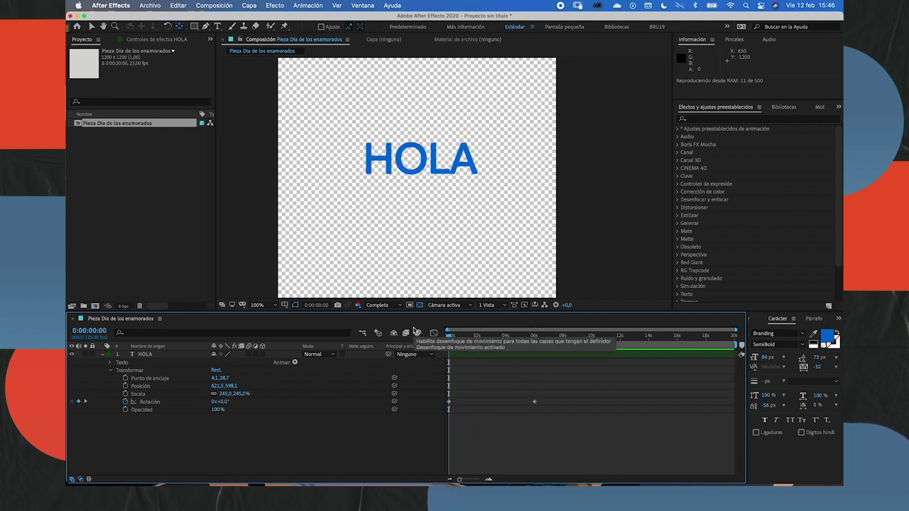
key("space")
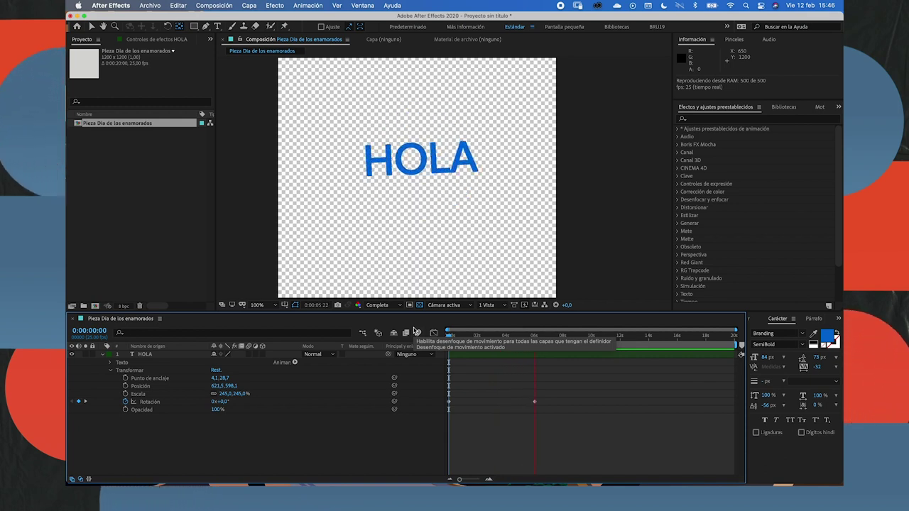
key("space")
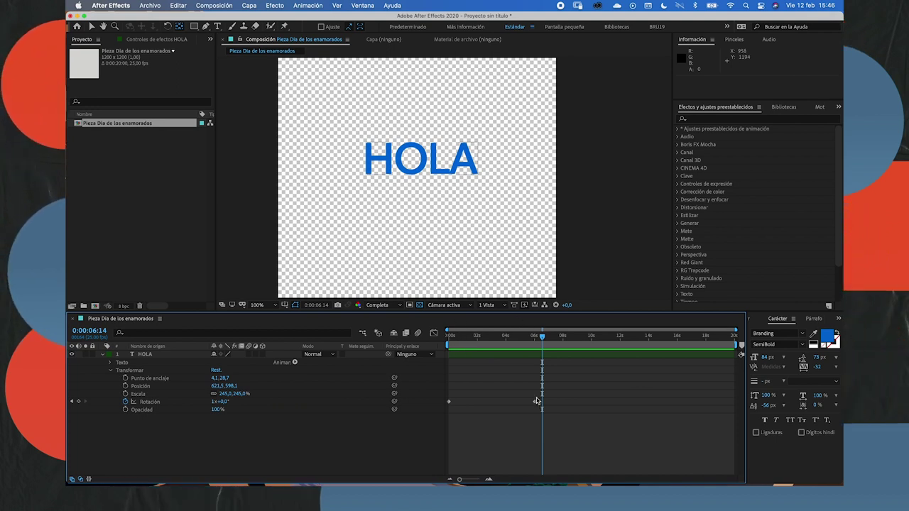
Move the end Rotation keyframe to about 0:00:01:04 and zoom the timeline into the first seconds
left_click_drag(551, 389, 514, 423)
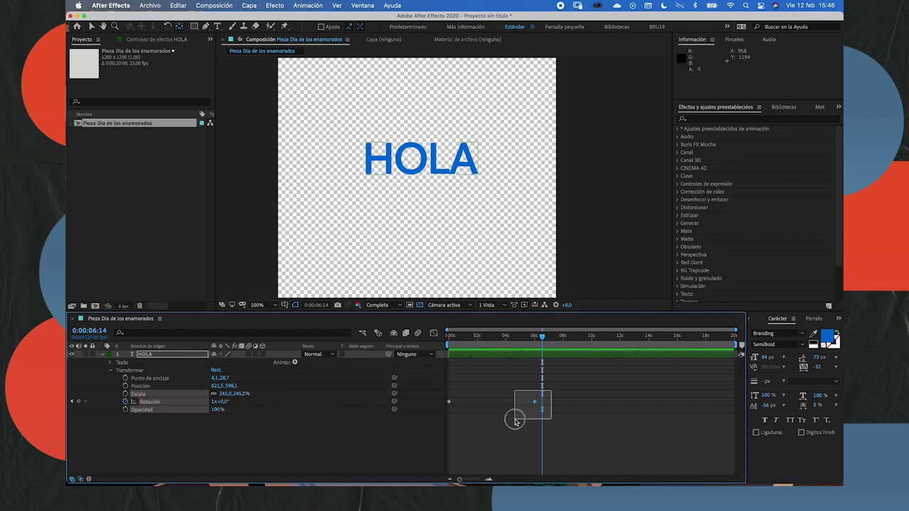
key("Delete")
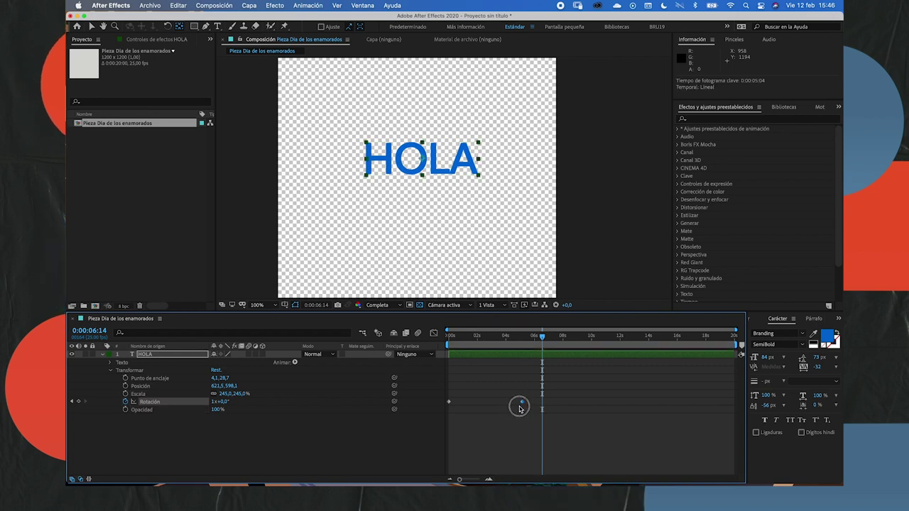
left_click_drag(494, 403, 537, 405)
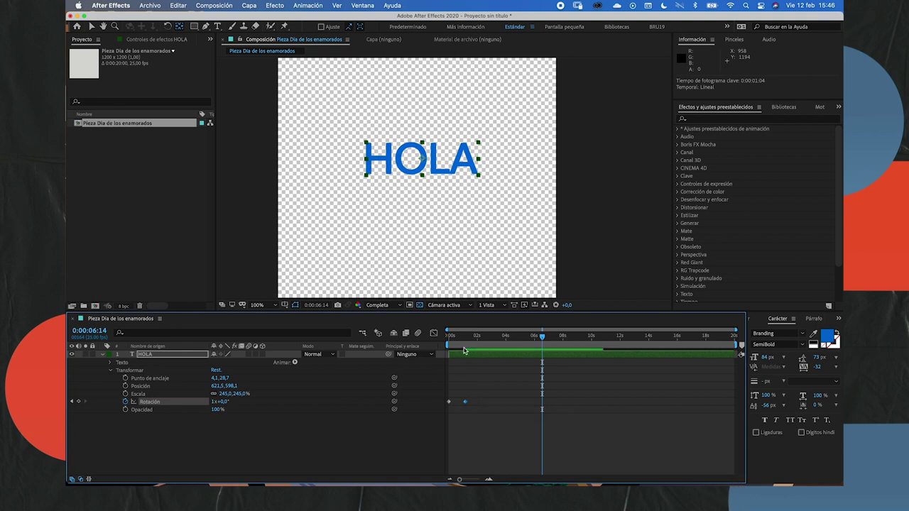
left_click(464, 336)
left_click(488, 479)
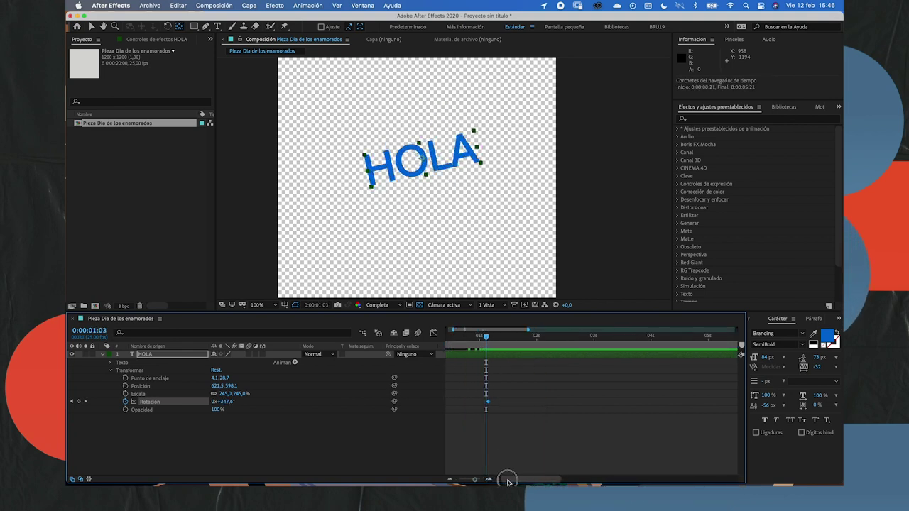
left_click_drag(510, 480, 497, 480)
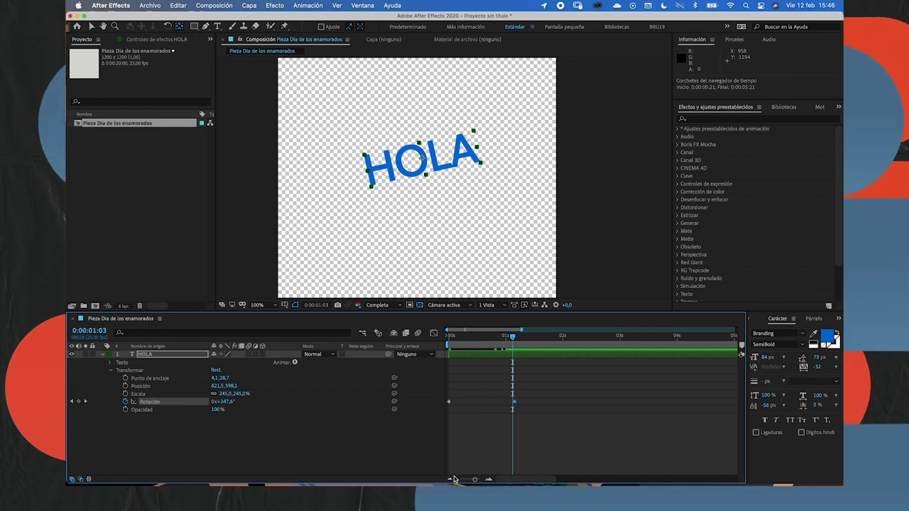
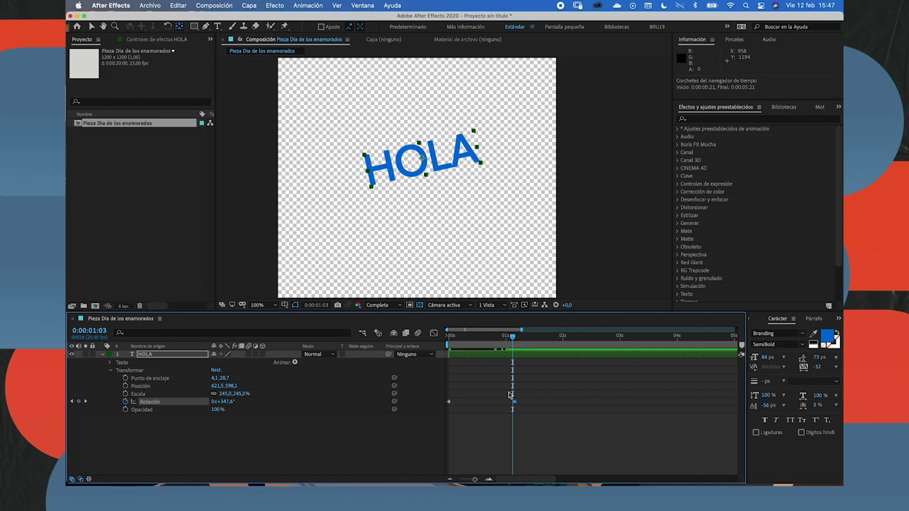
Move the full-turn Rotation keyframe to 0:00:01:00 and preview the spin
left_click_drag(514, 344, 507, 337)
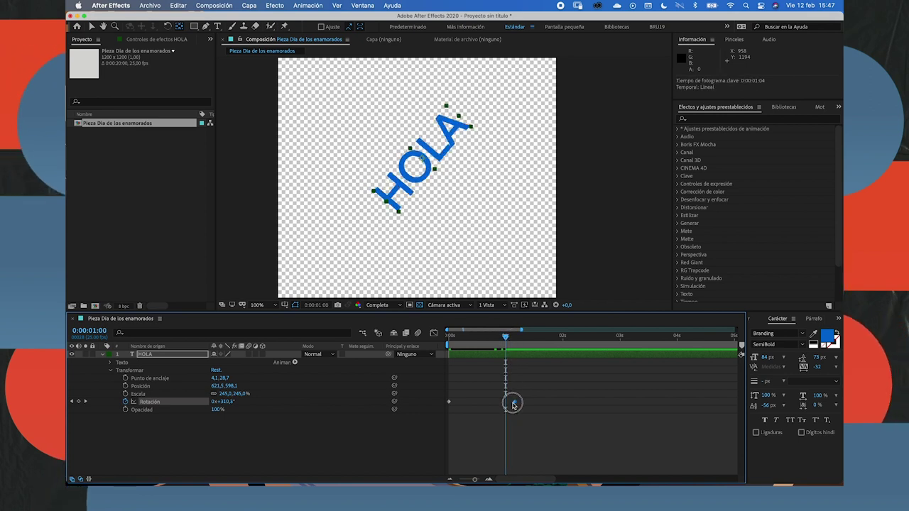
left_click_drag(513, 402, 507, 405)
left_click_drag(506, 337, 402, 347)
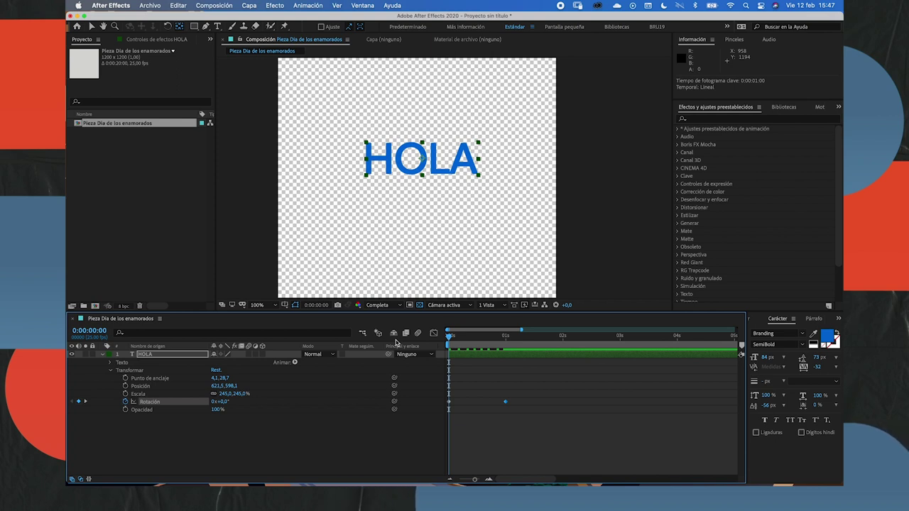
key("space")
key("space")
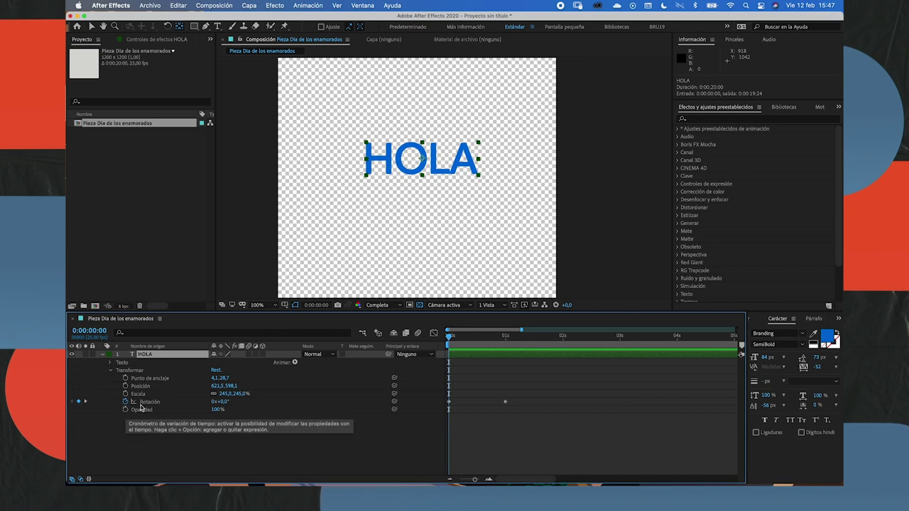
left_click_drag(450, 335, 505, 337)
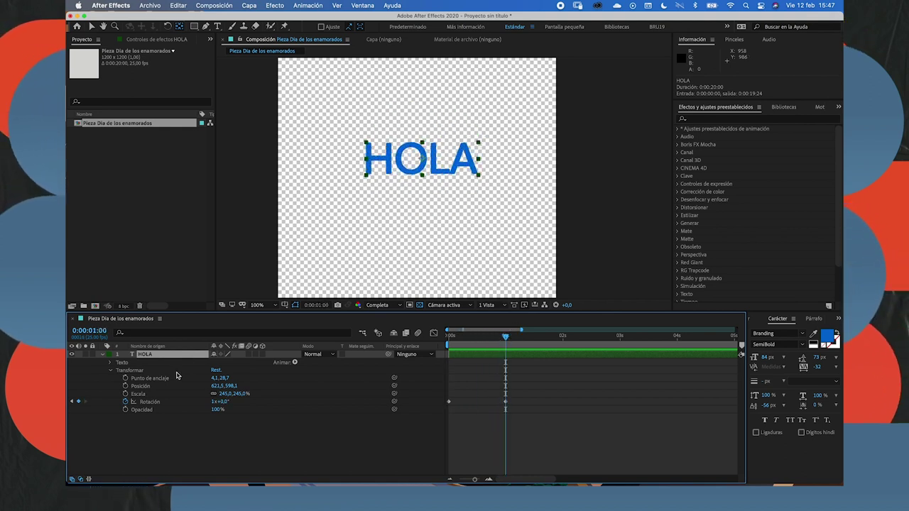
Keyframe HOLA's Opacity from 100% at one second to 0% at two seconds
left_click(126, 410)
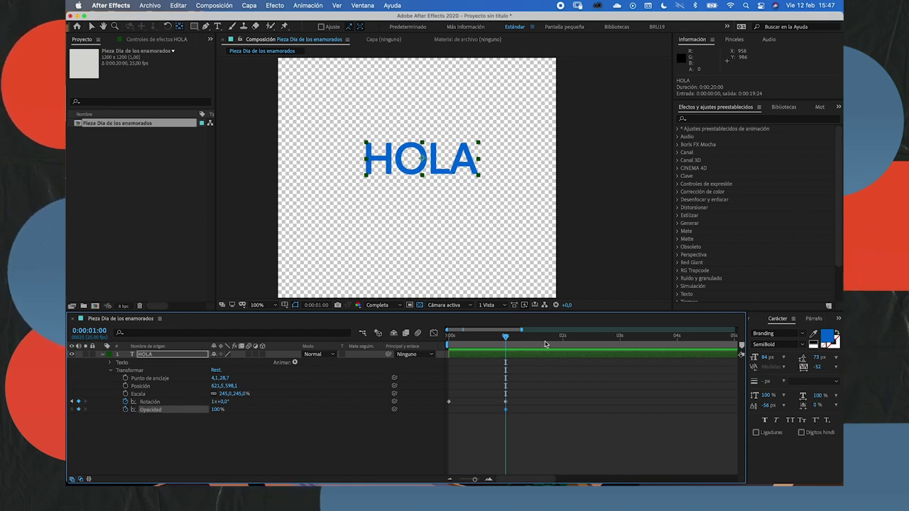
left_click(565, 334)
left_click_drag(564, 335, 563, 334)
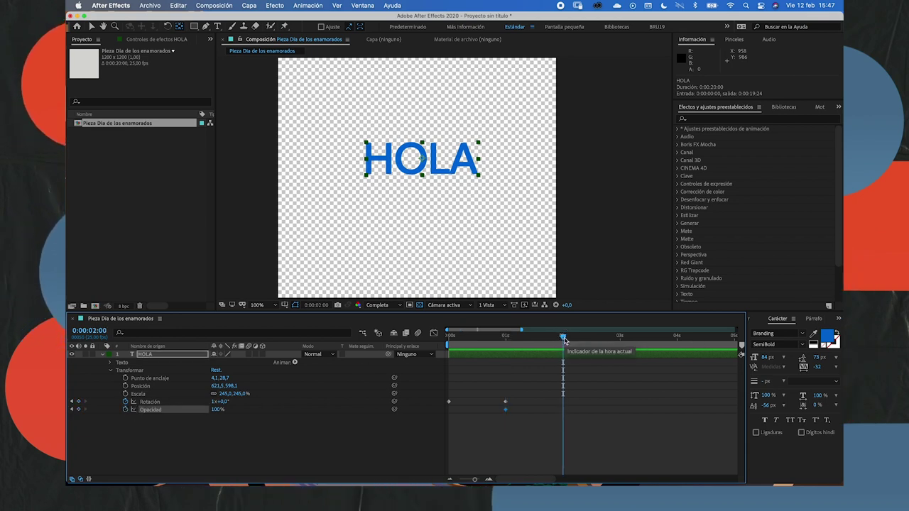
left_click_drag(216, 410, 126, 406)
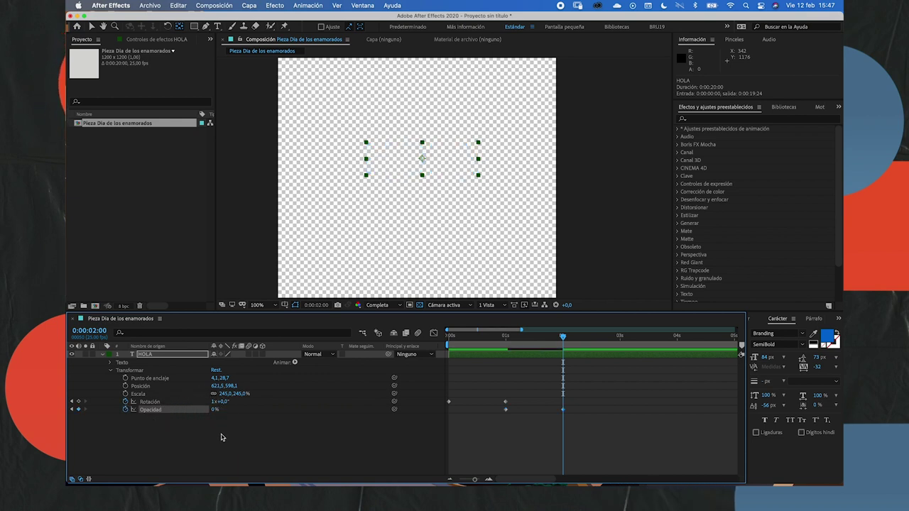
left_click_drag(562, 334, 418, 333)
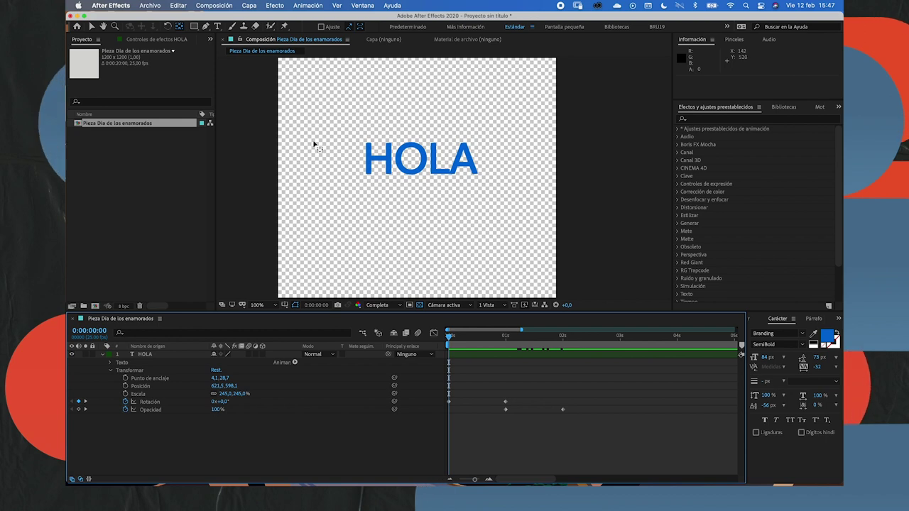
Zoom the viewer out to 50% and turn off the Transparency Grid
key("comma")
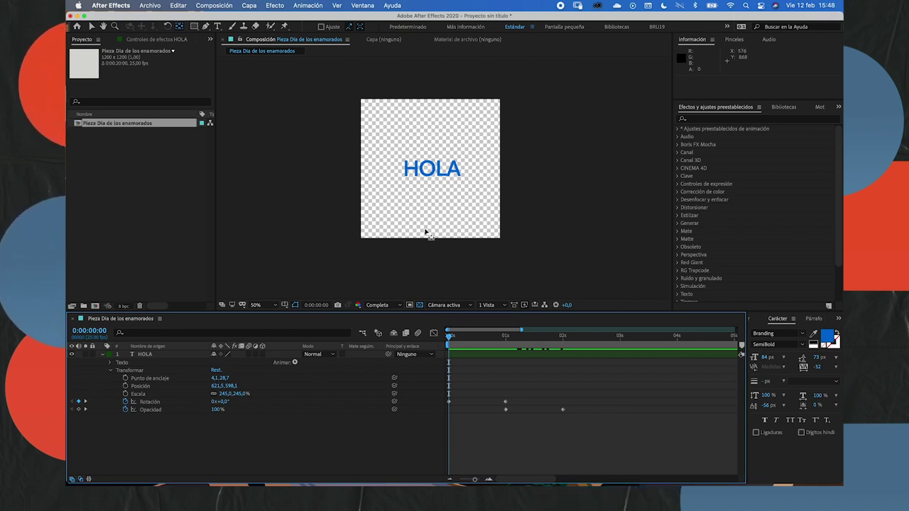
left_click(420, 306)
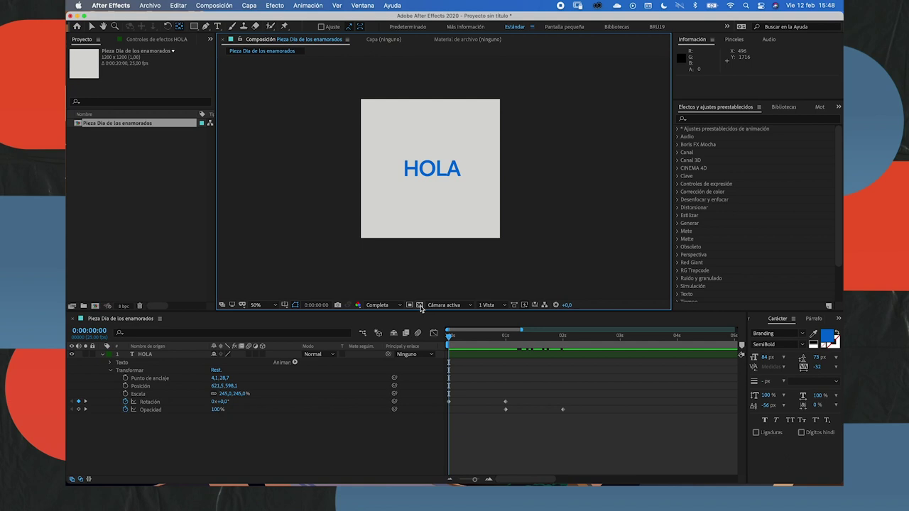
left_click(419, 306)
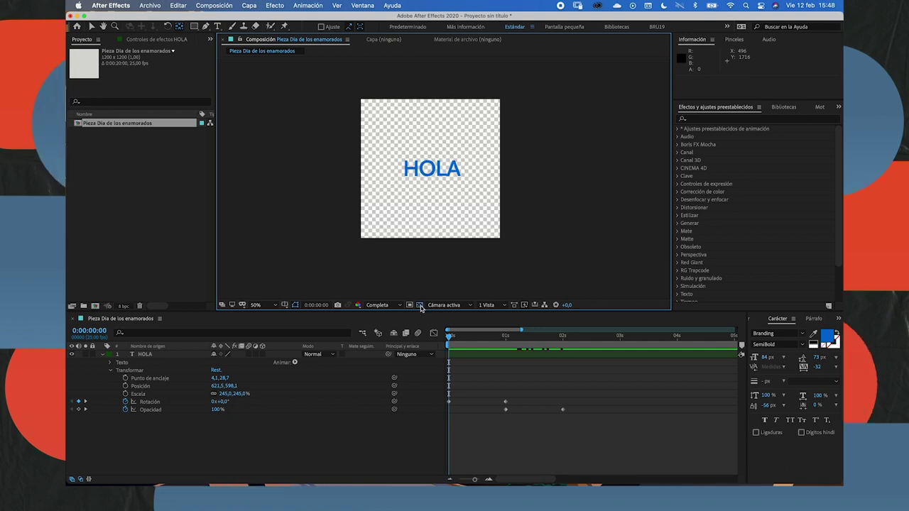
left_click(419, 305)
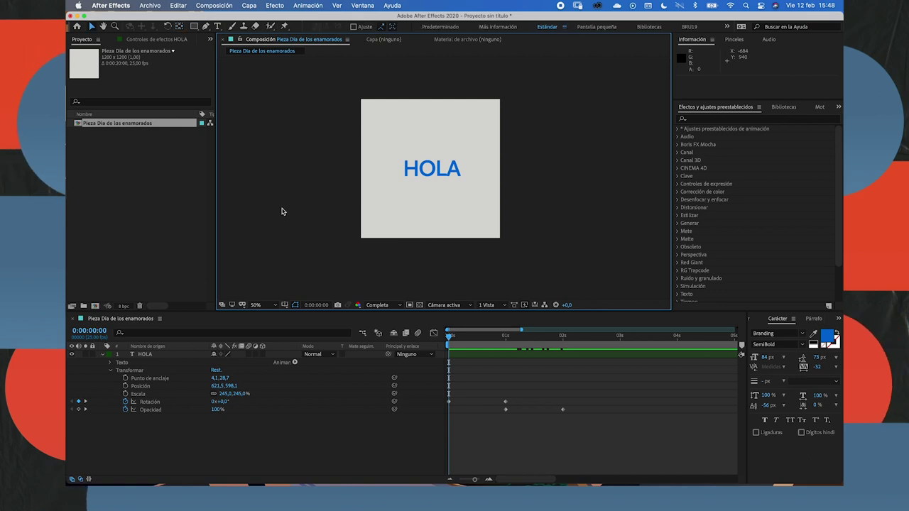
Set the Composition Settings background colour to deep blue 1B0CA9, then collapse the HOLA layer
right_click(297, 226)
left_click(322, 237)
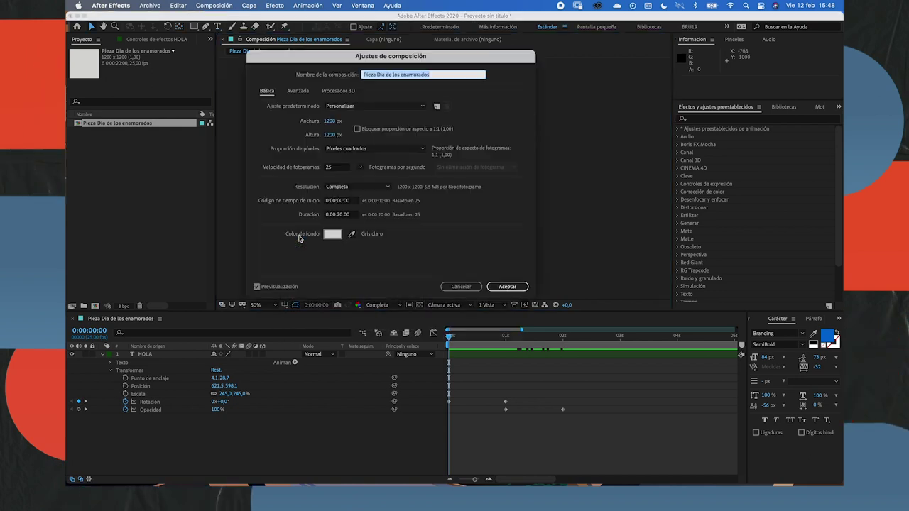
left_click_drag(338, 60, 145, 62)
left_click(154, 237)
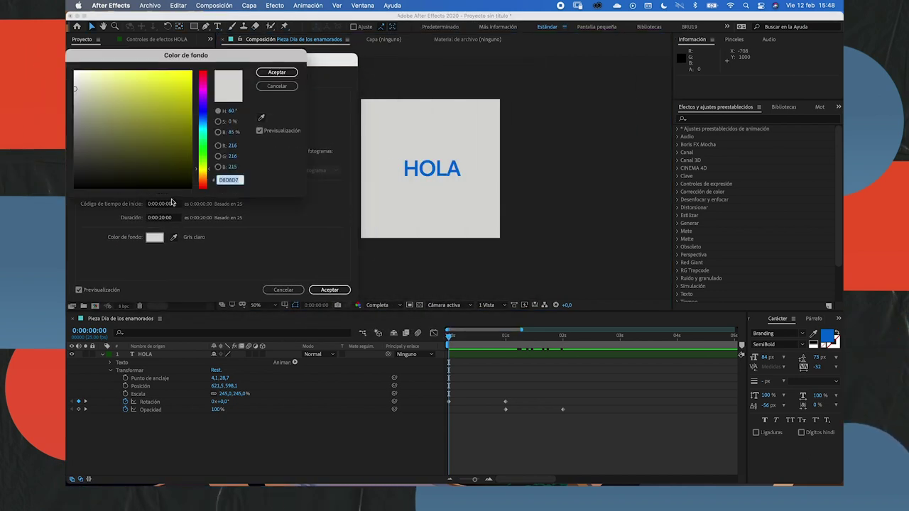
left_click_drag(120, 129, 200, 96)
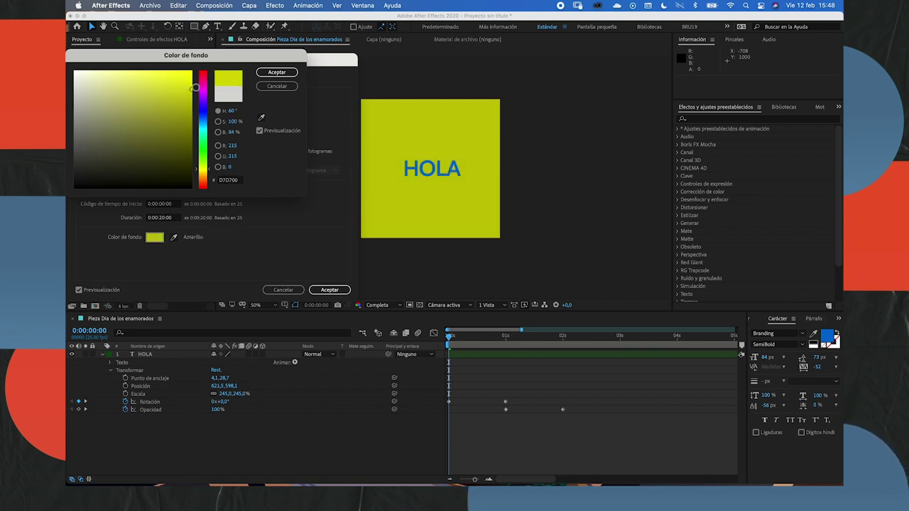
left_click(178, 144)
mouse_move(201, 168)
left_mouse_down()
mouse_move(202, 108)
mouse_move(183, 139)
left_mouse_up()
left_click(181, 88)
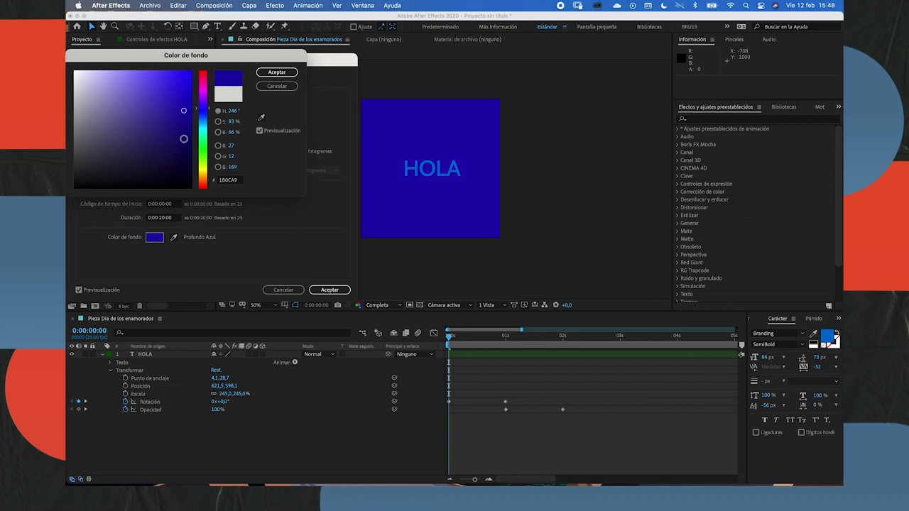
left_click(271, 73)
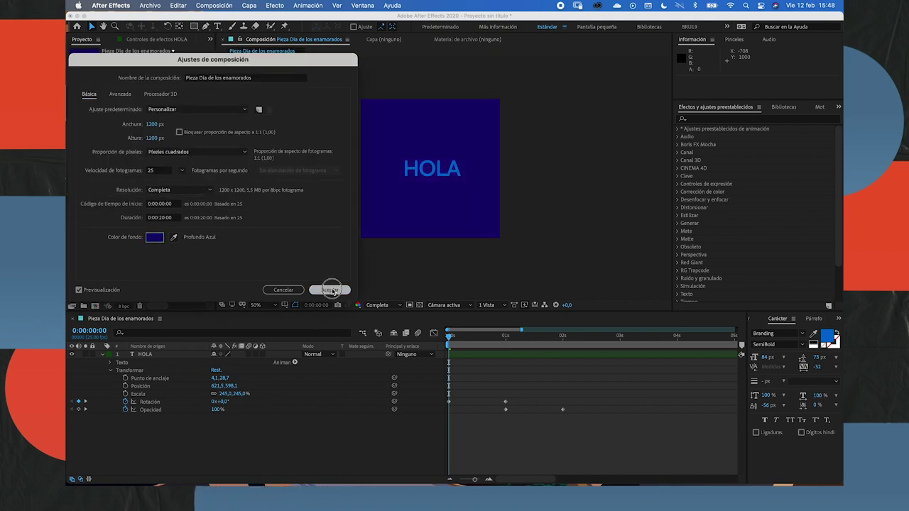
left_click(328, 290)
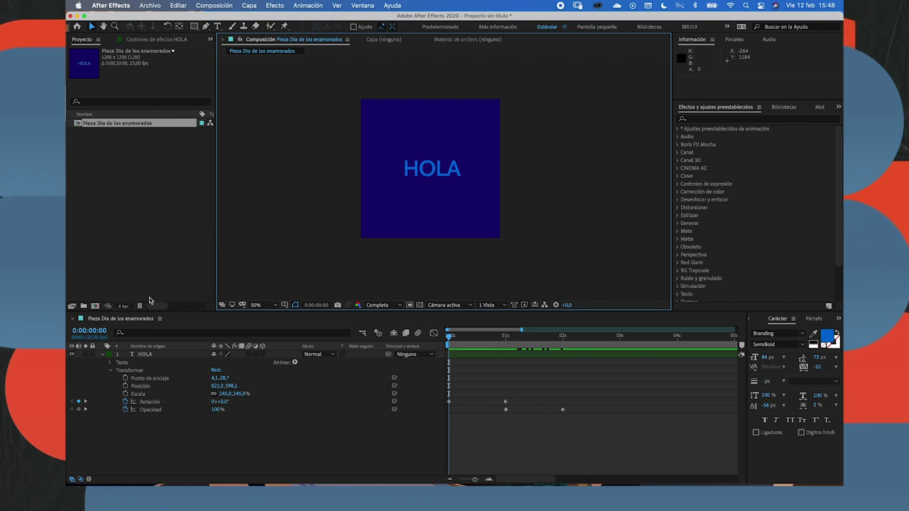
left_click(103, 355)
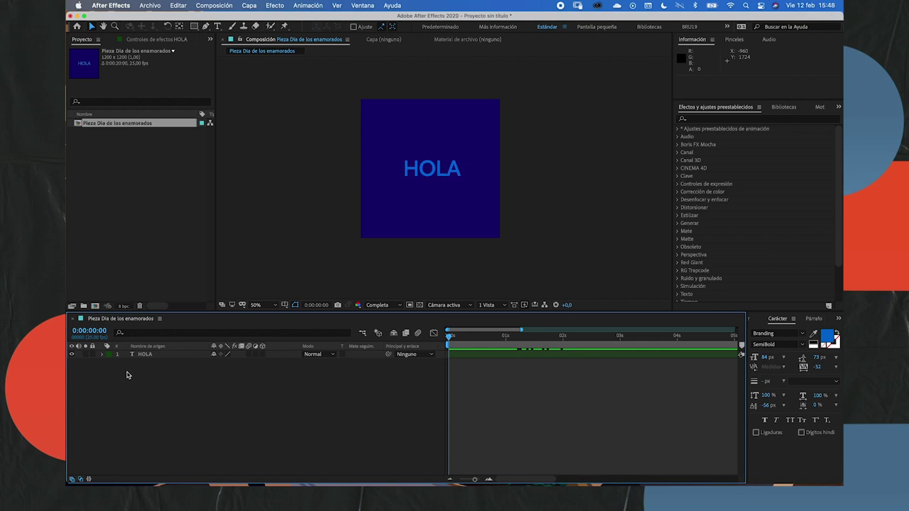
Create a new 1200×1200 Solid coloured violet 6E3095 and add it to the composition
right_click(162, 395)
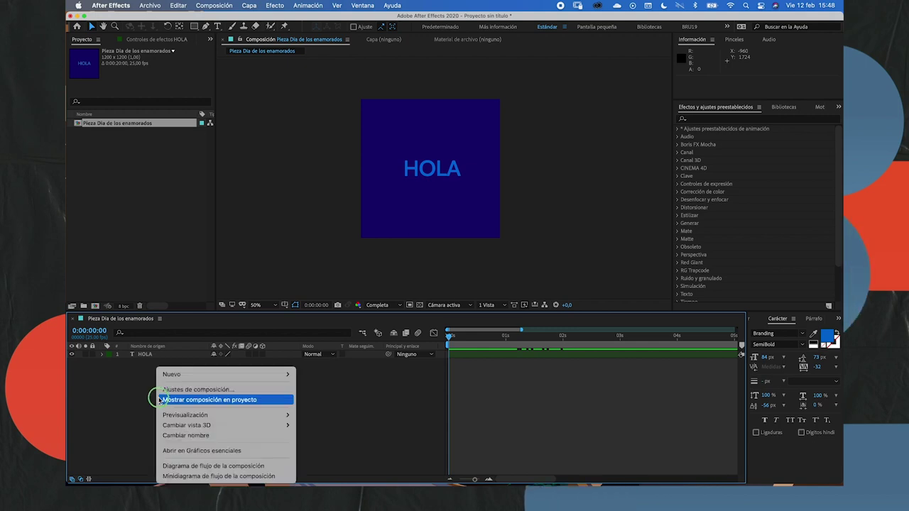
mouse_move(178, 374)
left_click(313, 395)
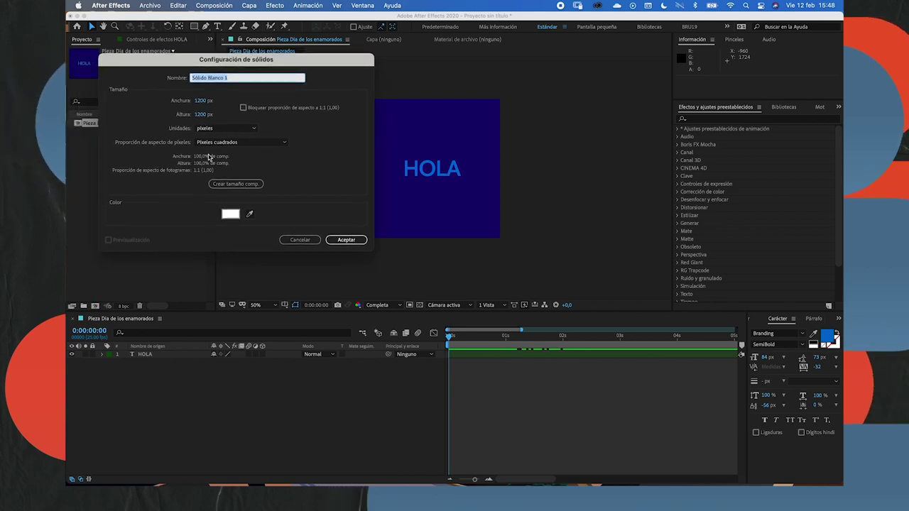
left_click(231, 213)
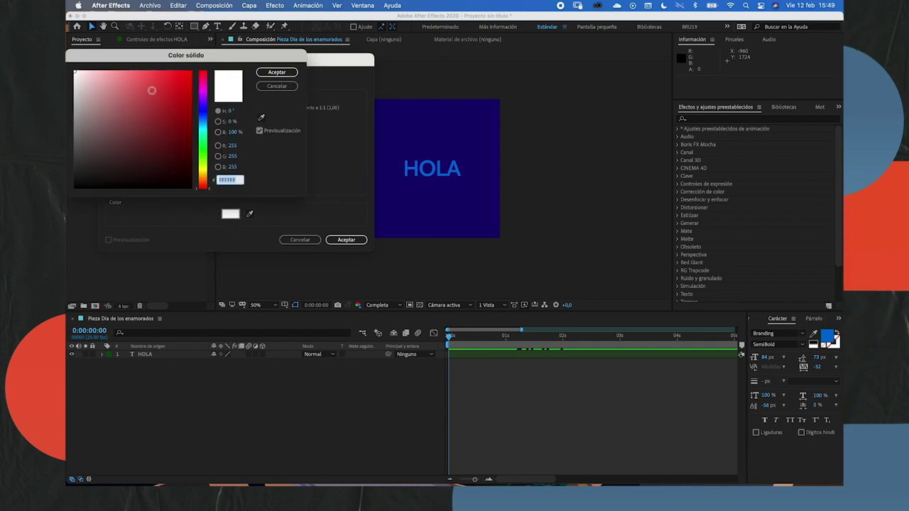
left_click(244, 133)
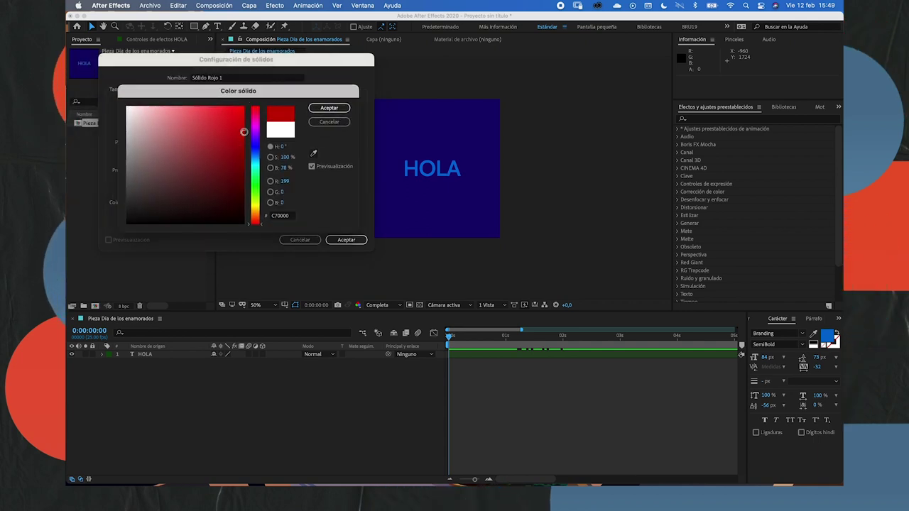
left_click(255, 135)
left_click_drag(235, 113, 229, 156)
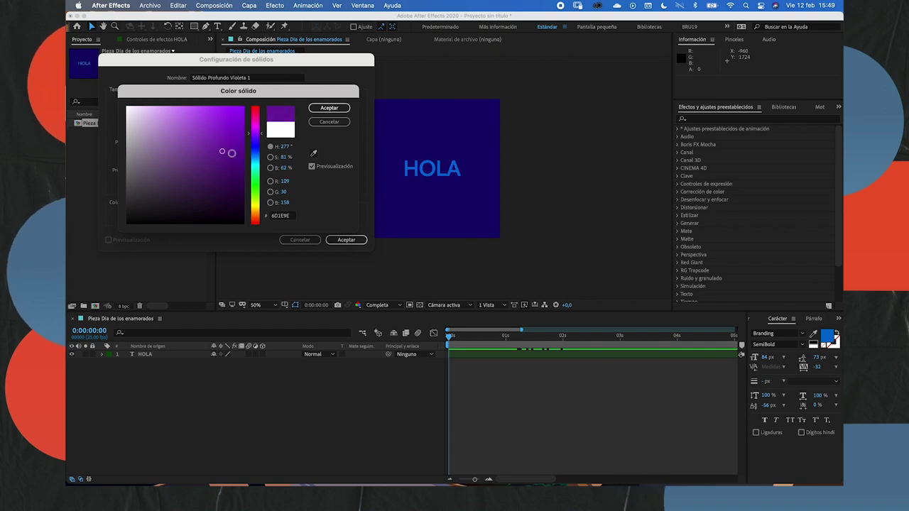
left_click(327, 109)
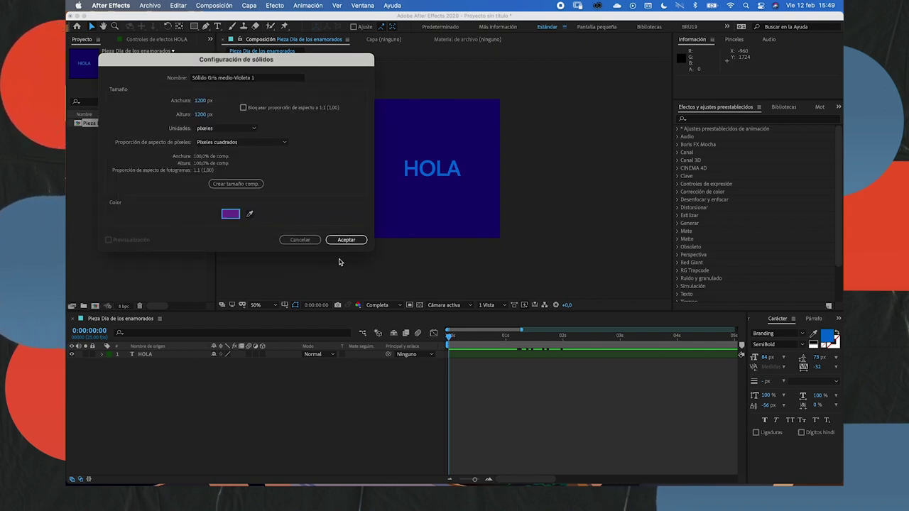
left_click(225, 213)
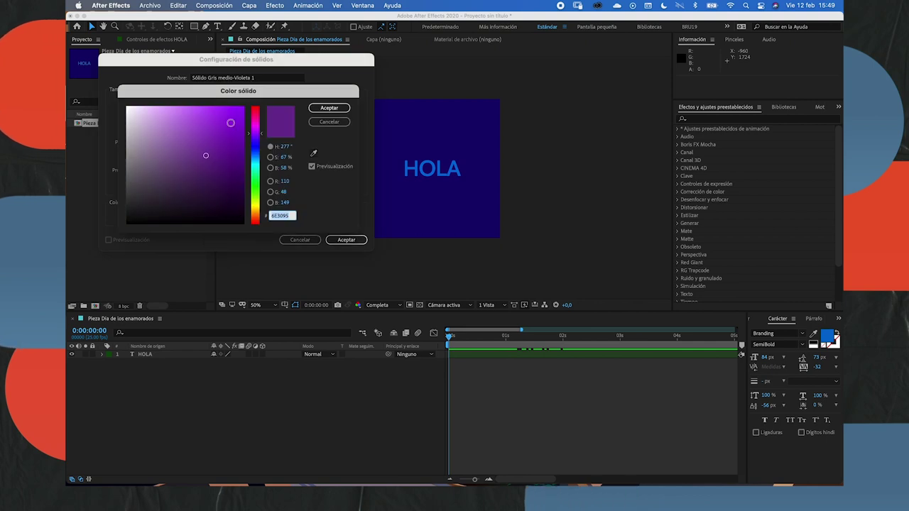
left_click(328, 108)
left_click(342, 240)
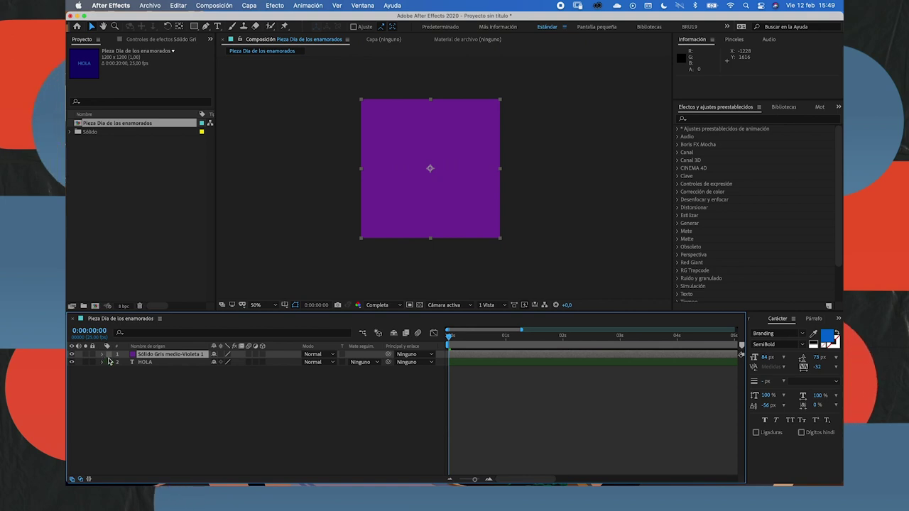
Drag the violet solid below HOLA in the layer stack and widen the Character panel
left_click(170, 362)
left_click(172, 354)
left_click(170, 362)
left_click(172, 355)
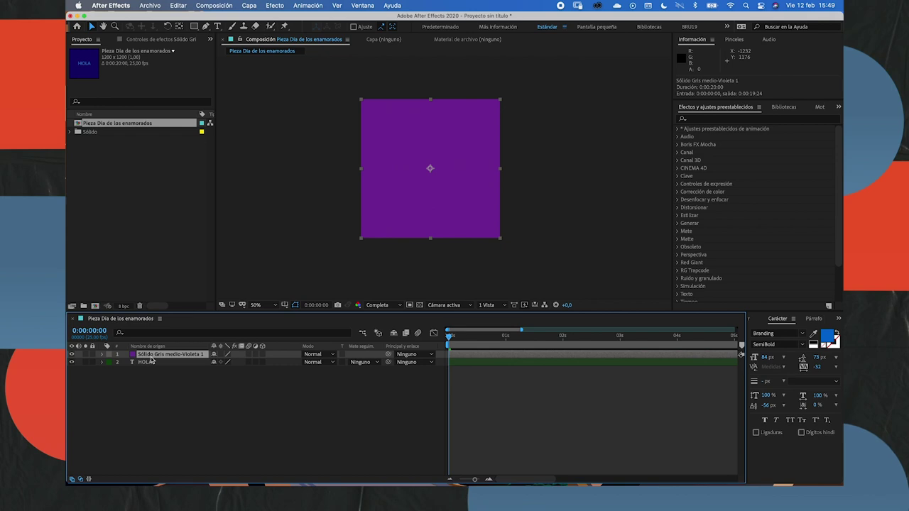
left_click_drag(150, 357, 150, 370)
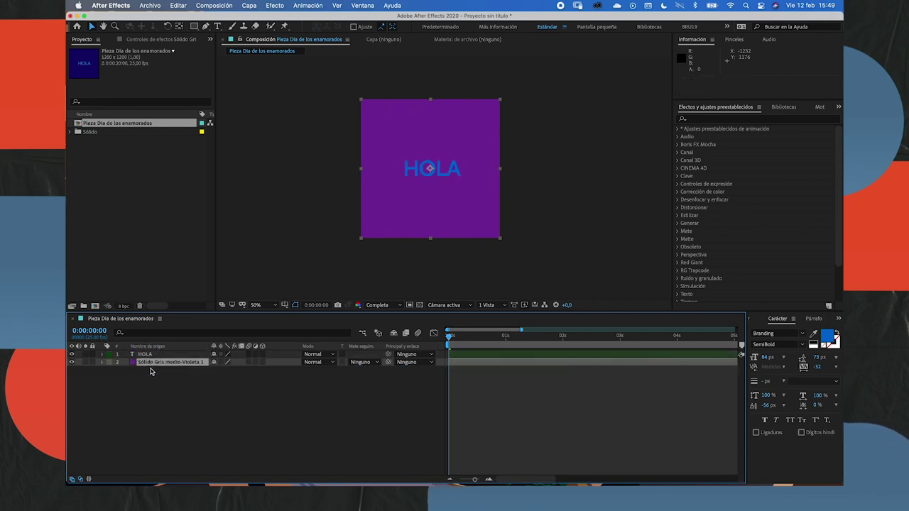
left_click(149, 355)
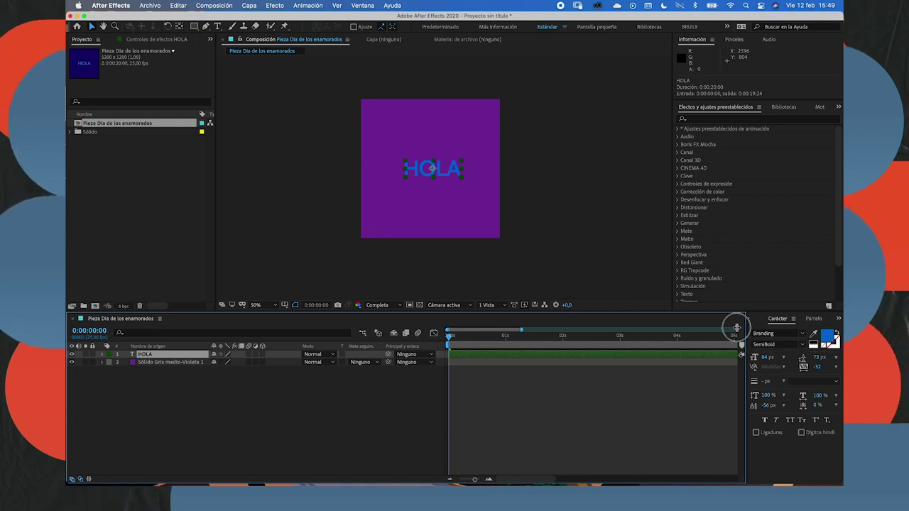
left_click_drag(736, 328, 702, 327)
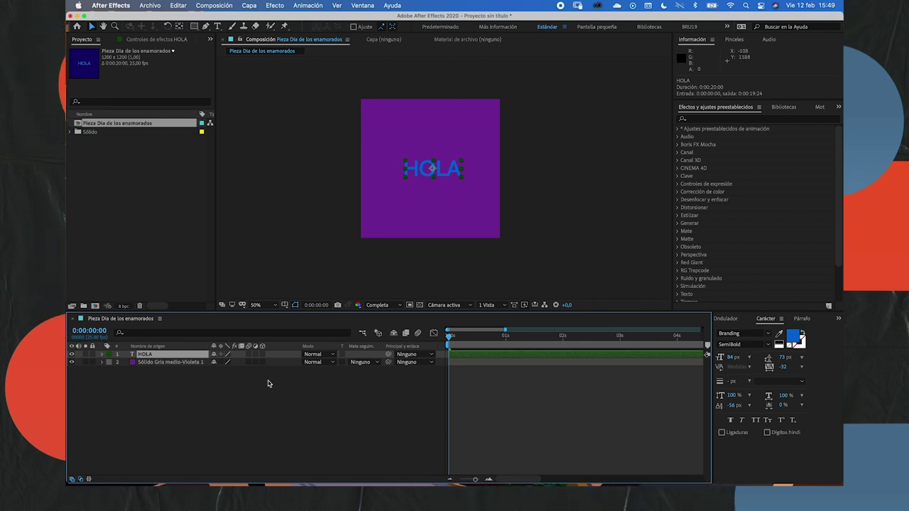
Set the HOLA text fill colour to white EAEEF2 in the Character panel
left_click(155, 355)
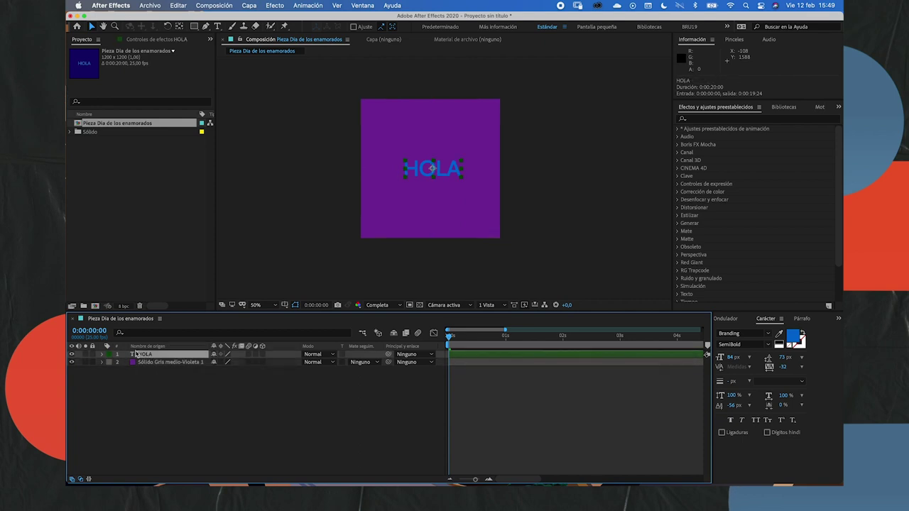
left_click(798, 341)
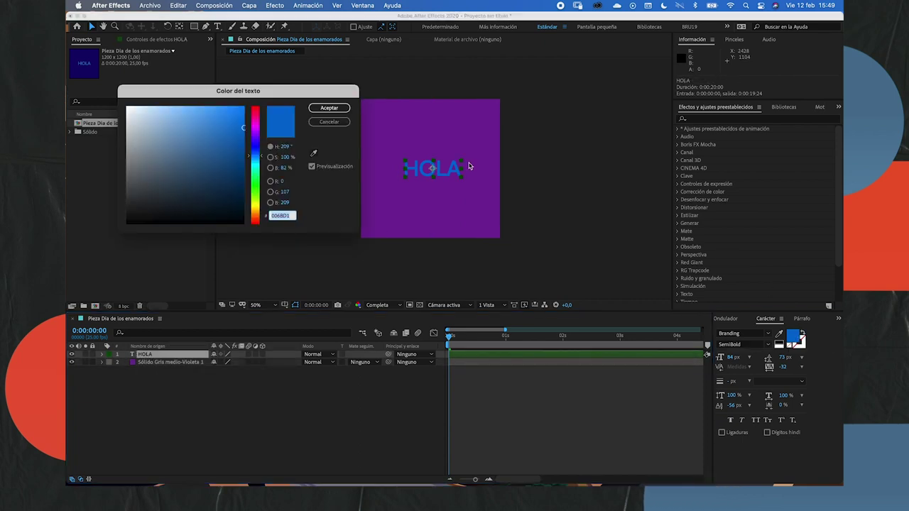
left_click(130, 112)
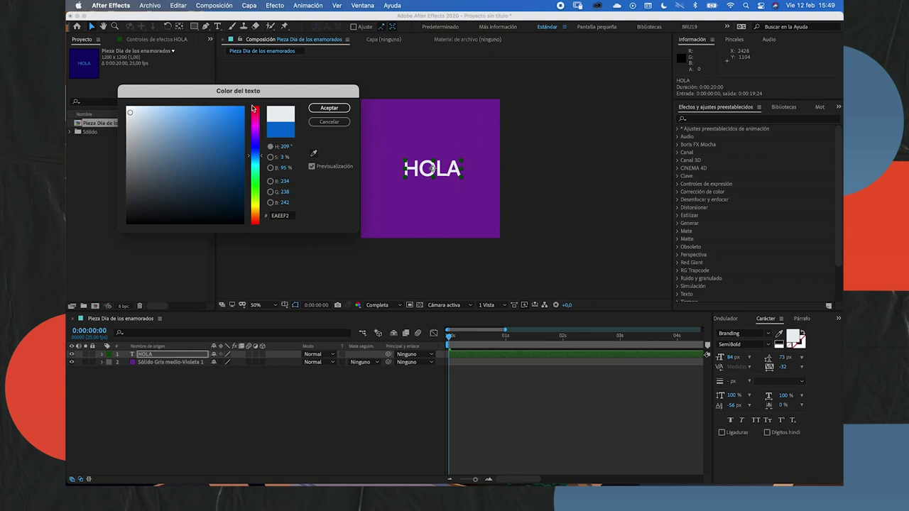
left_click(329, 107)
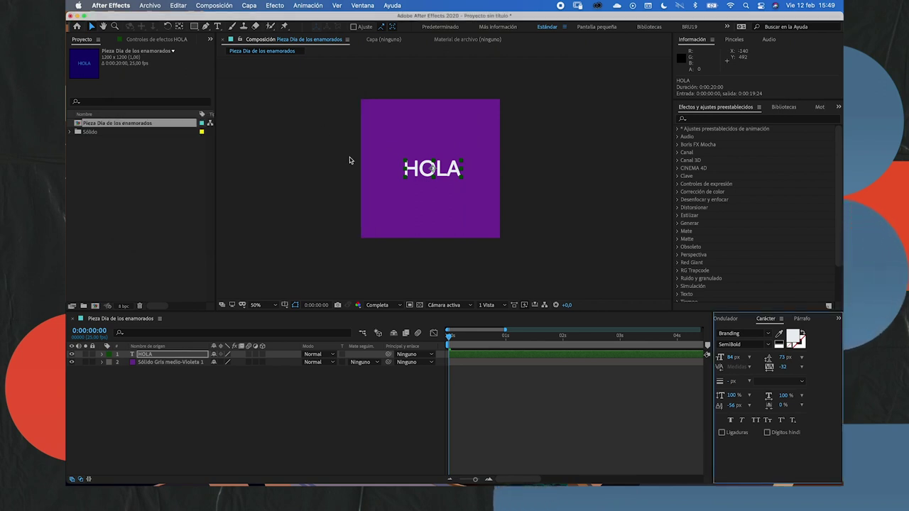
left_click(328, 396)
left_click(152, 362)
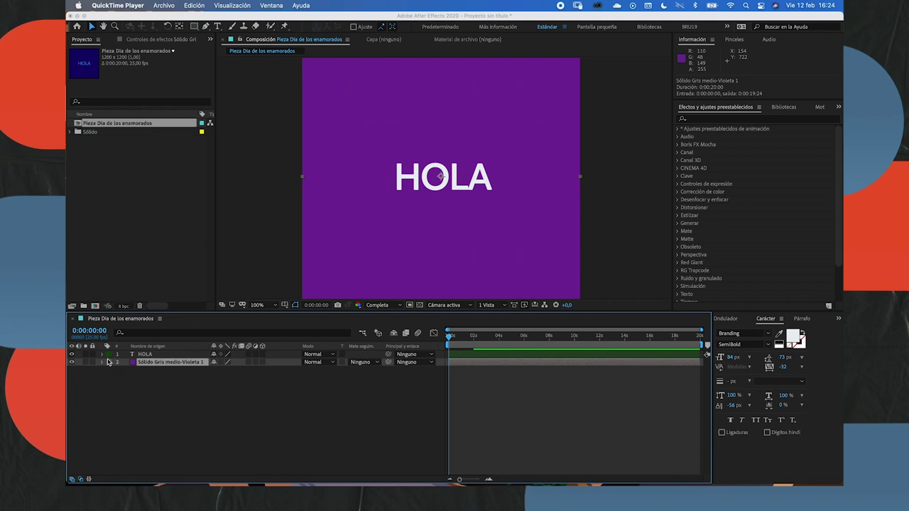
Try sliding the violet solid's Position, then undo back to 600,600 and collapse it
left_click(150, 355)
left_click(148, 355)
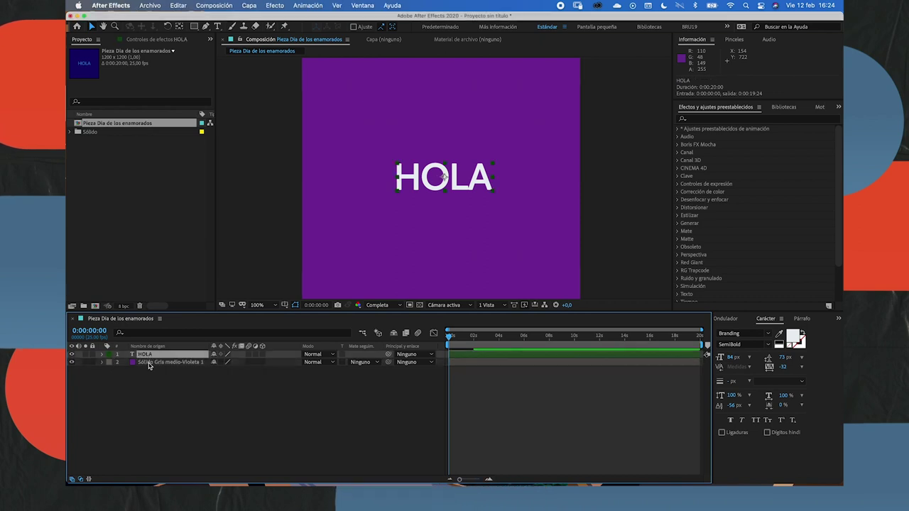
left_click(150, 363)
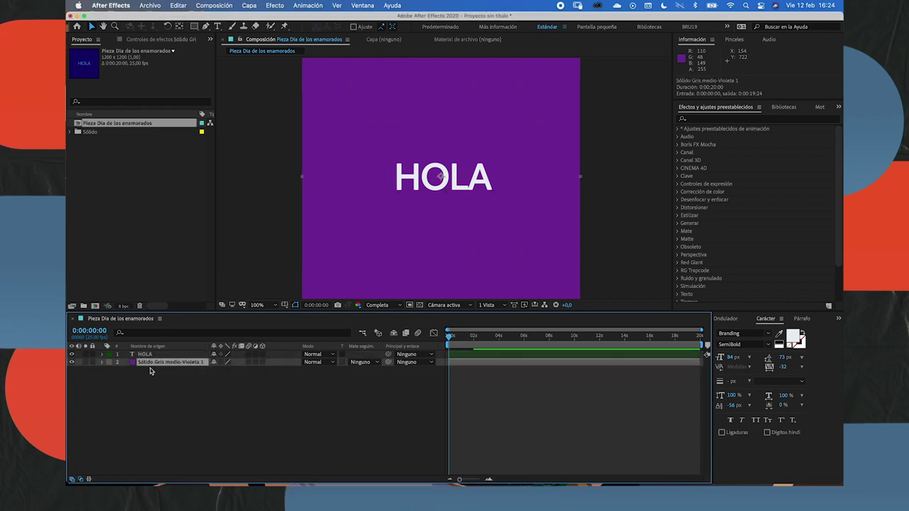
left_click(102, 363)
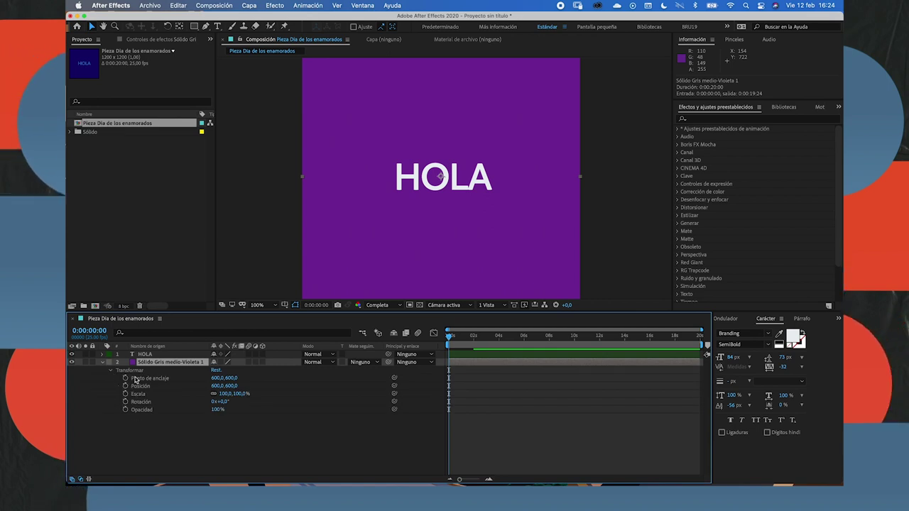
mouse_move(227, 387)
left_mouse_down()
mouse_move(178, 374)
mouse_move(312, 387)
left_mouse_up()
left_click_drag(216, 387, 226, 385)
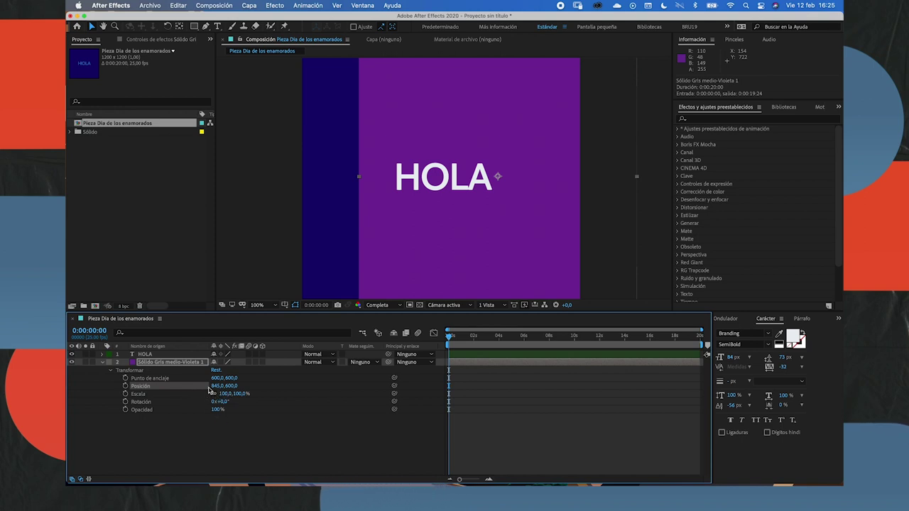
key("super+z")
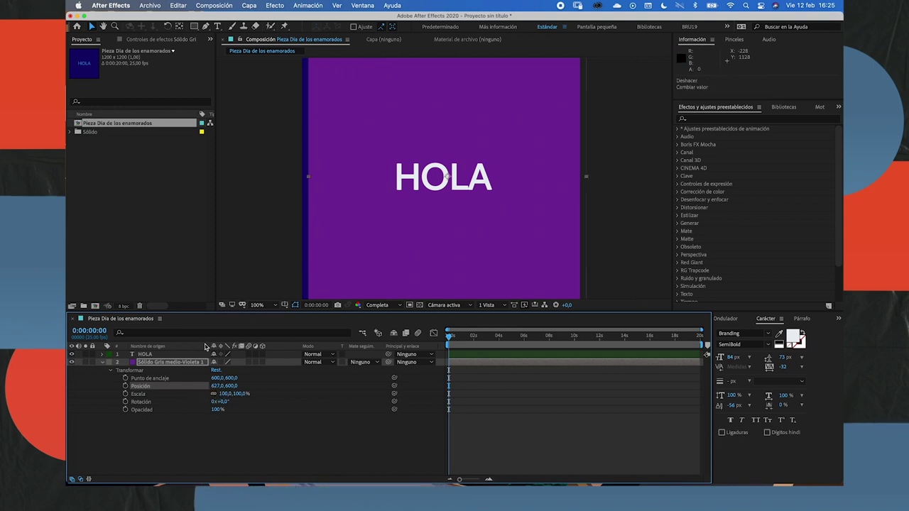
key("super+z")
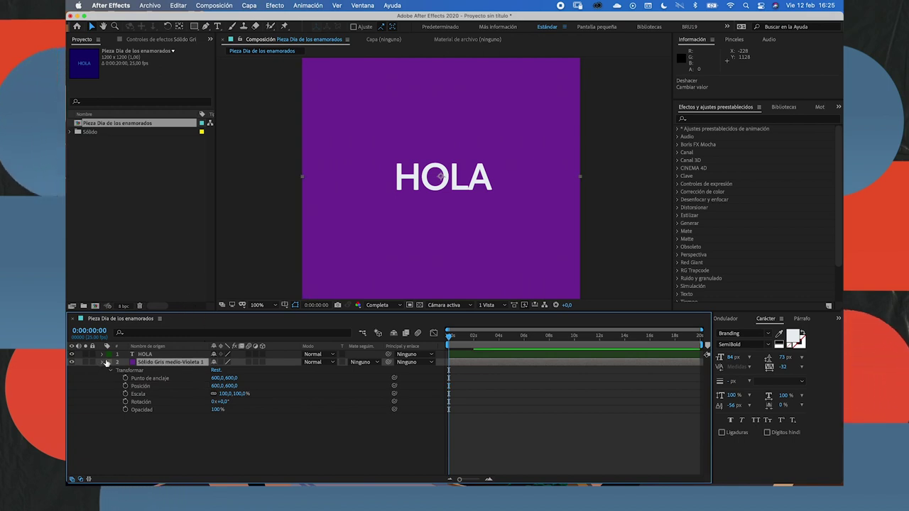
left_click(103, 362)
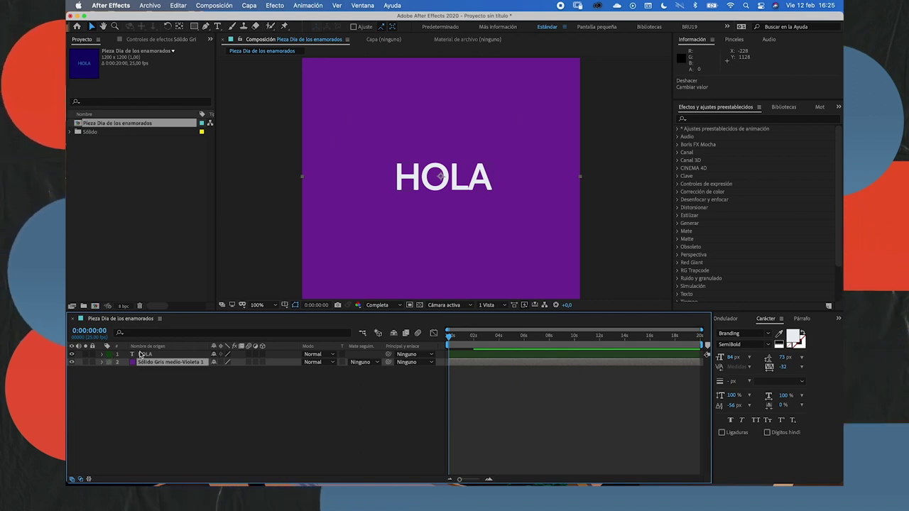
Open the label colour choices for the HOLA layer
left_click(143, 355)
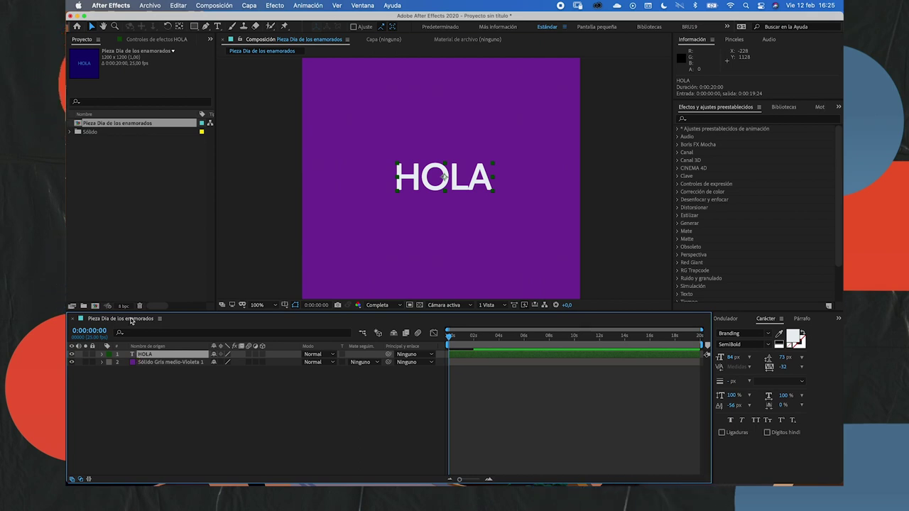
left_click(156, 362)
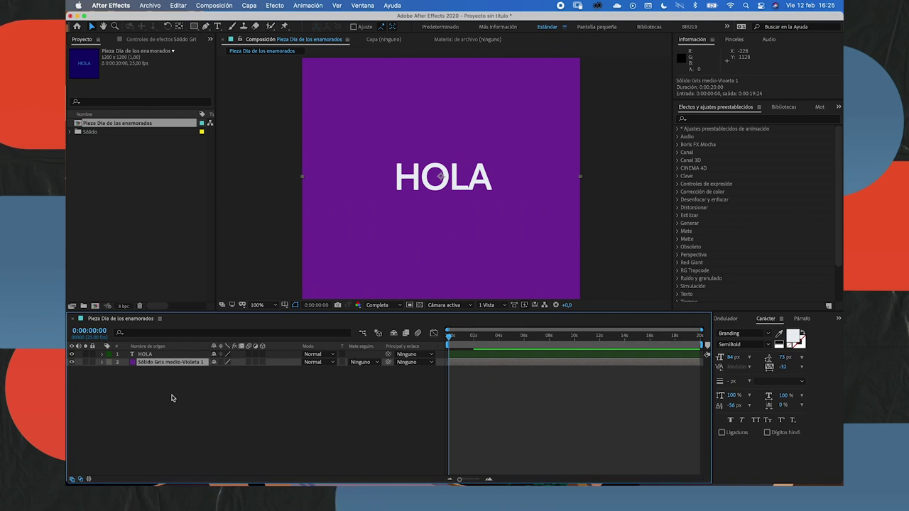
left_click(108, 354)
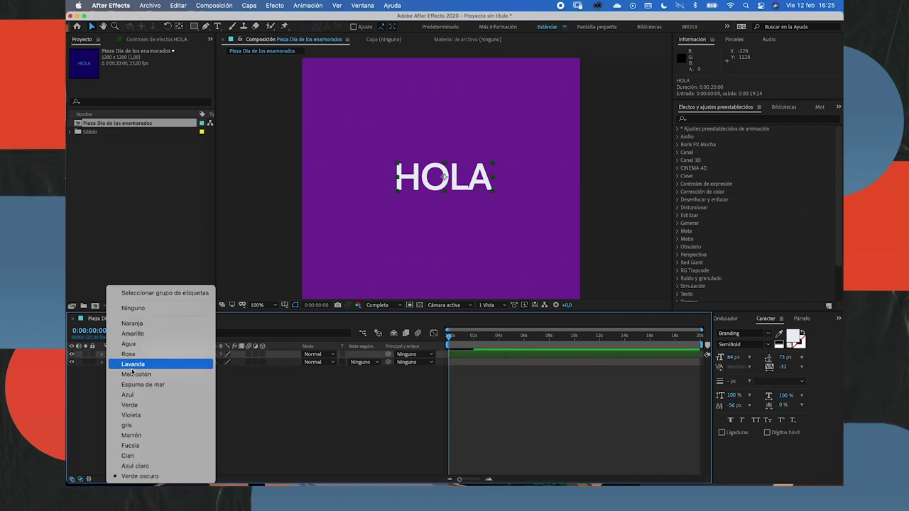
Set the HOLA layer's label to Cian and the solid's label to Violeta
left_click(141, 456)
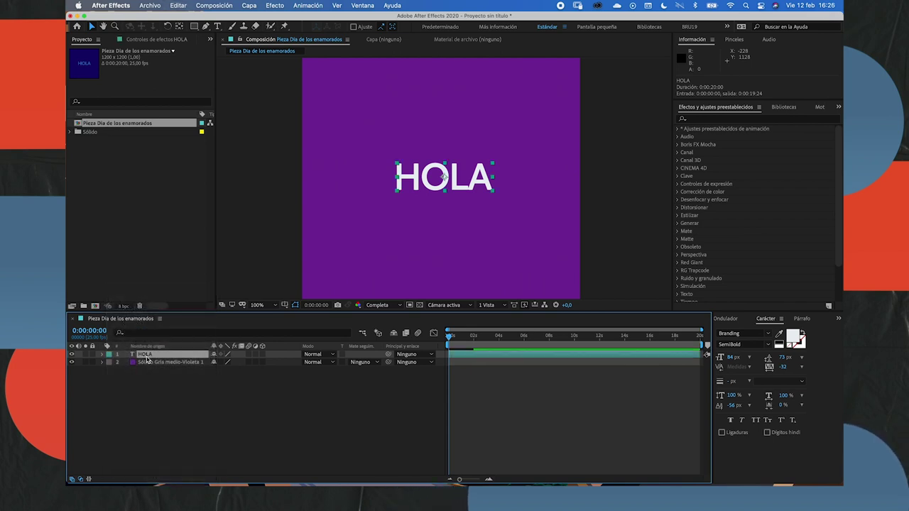
left_click(110, 361)
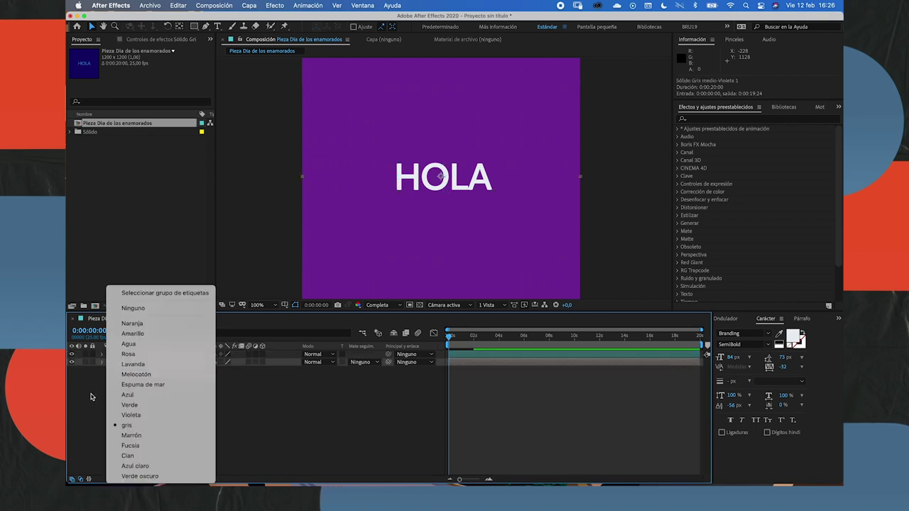
left_click(131, 414)
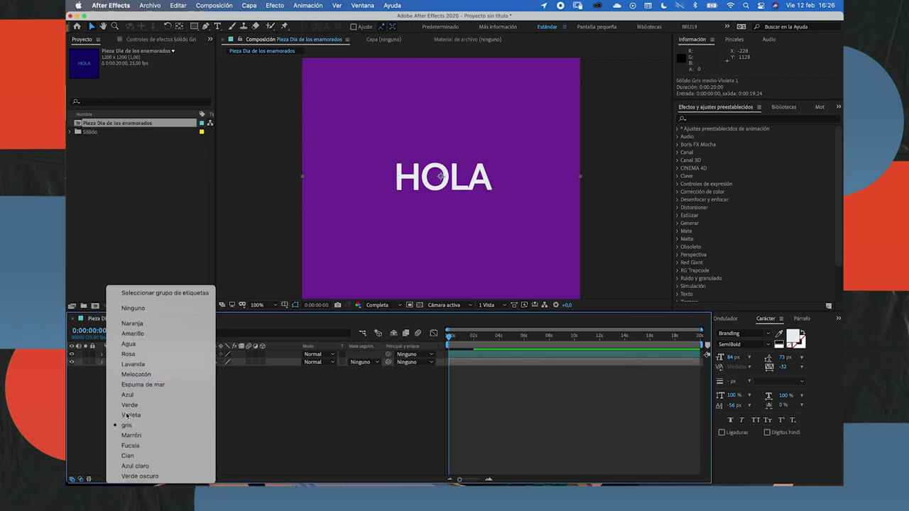
left_click(118, 368)
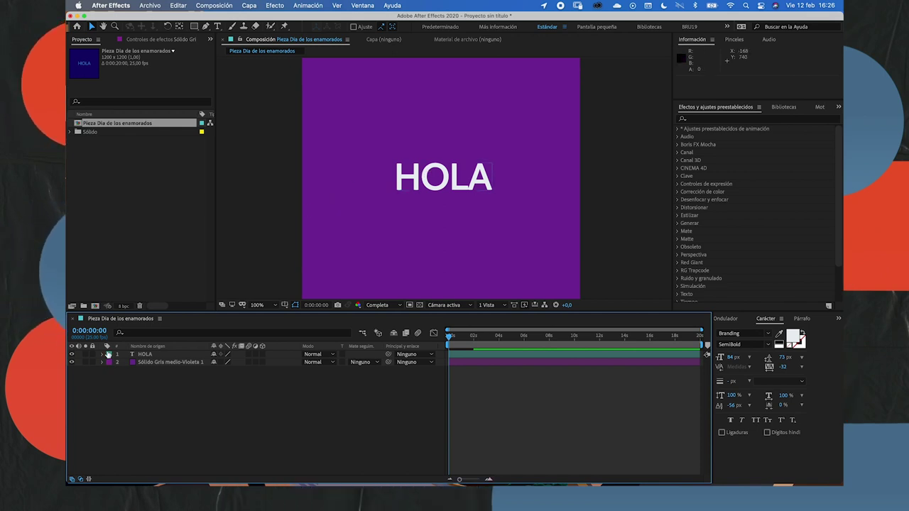
left_click(587, 358)
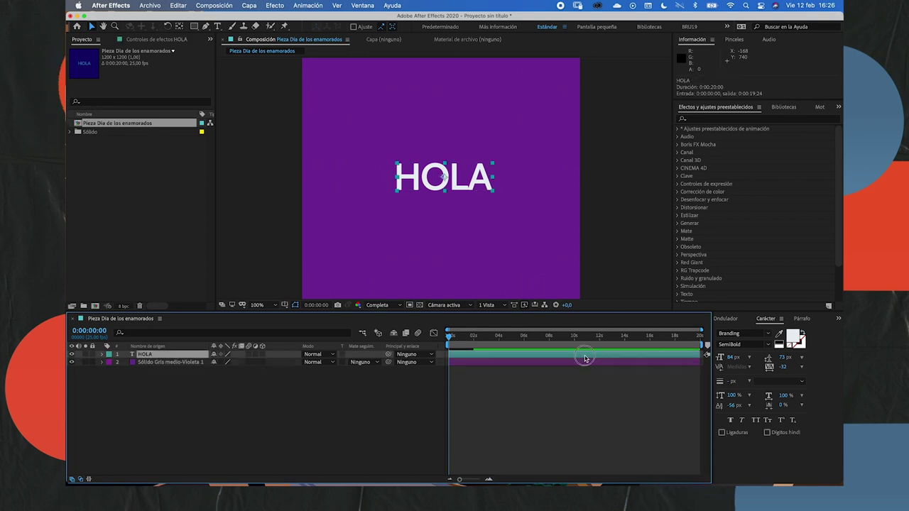
left_click(583, 362)
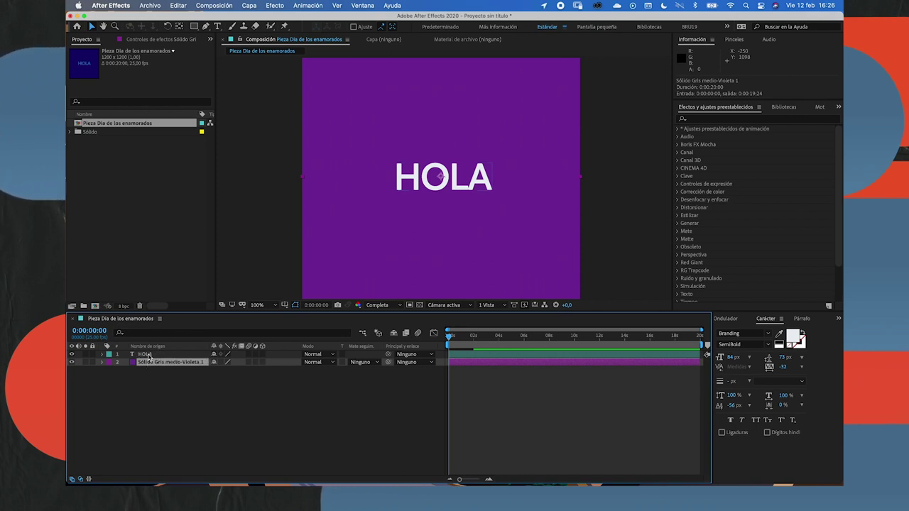
left_click(147, 354)
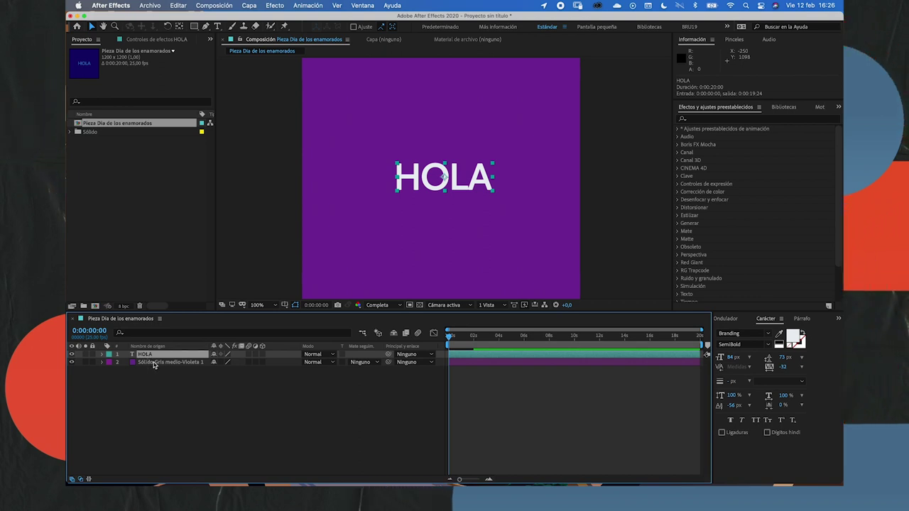
left_click(152, 363)
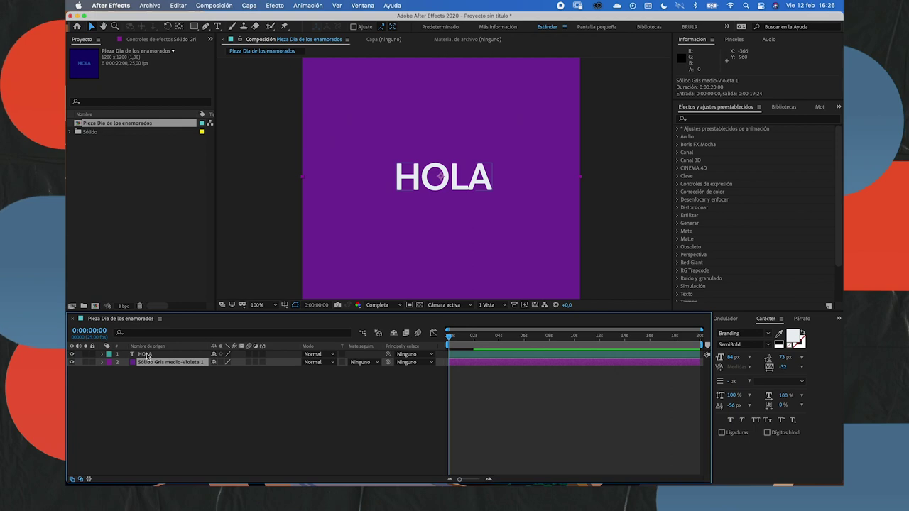
left_click(147, 355)
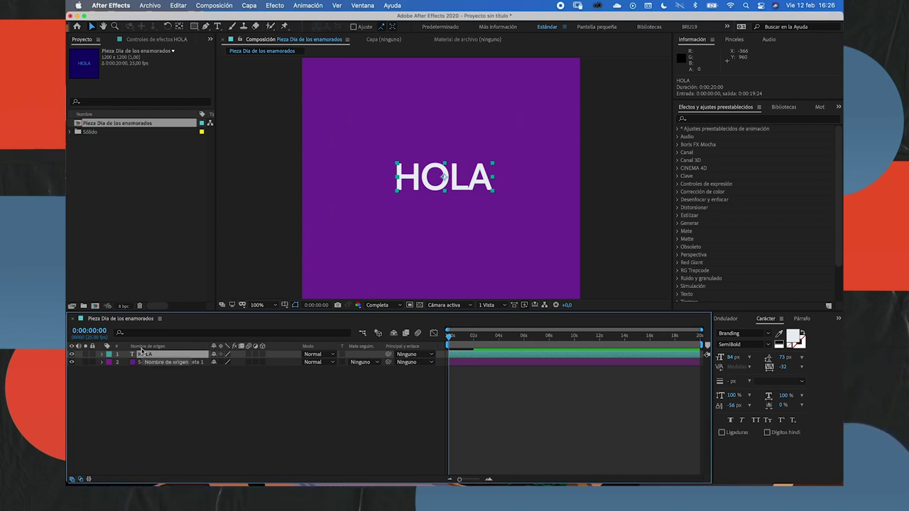
Rename text layer 1 to 'HOLA'
key("Return")
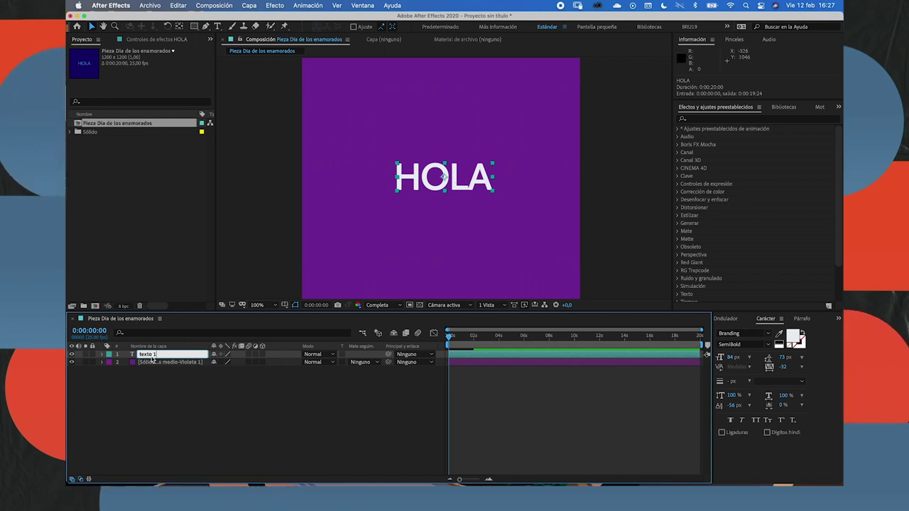
left_click(155, 372)
left_click(147, 358)
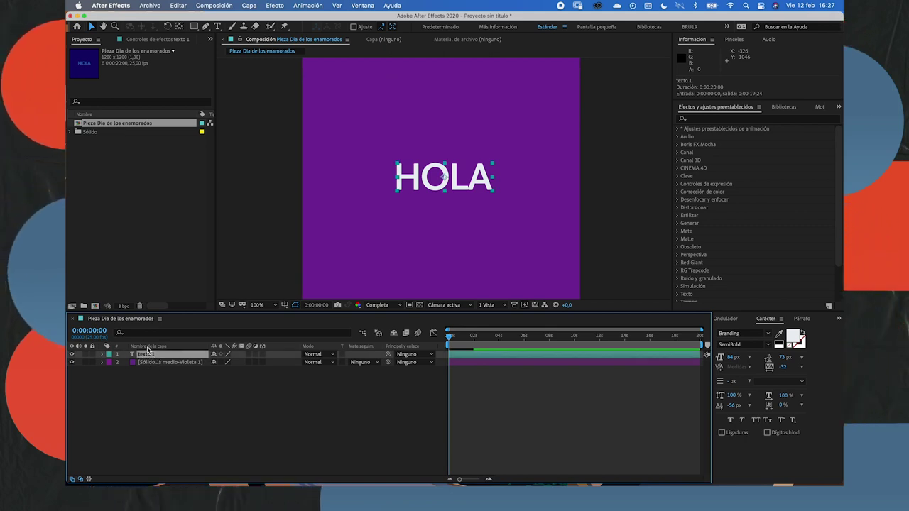
type("HOLA")
key("Return")
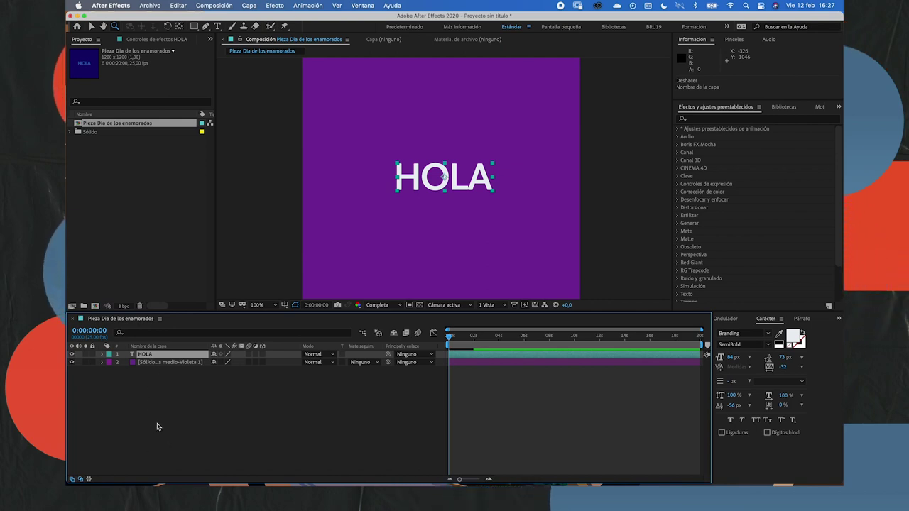
Mark the HOLA layer as shy and hide shy layers in the timeline
left_click(214, 353)
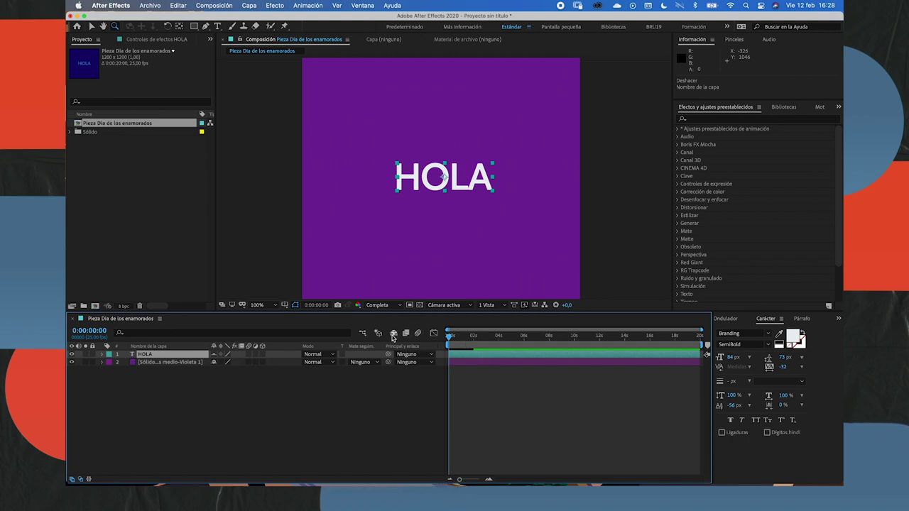
left_click(394, 335)
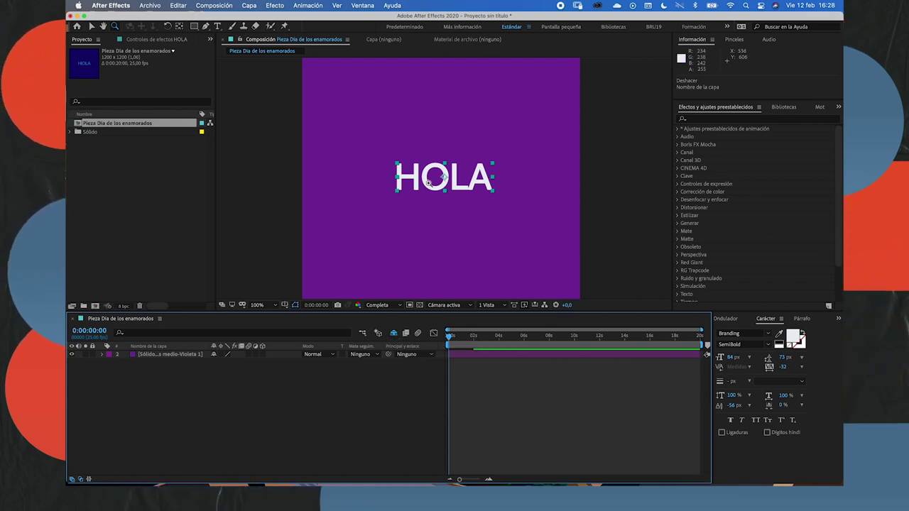
key("v")
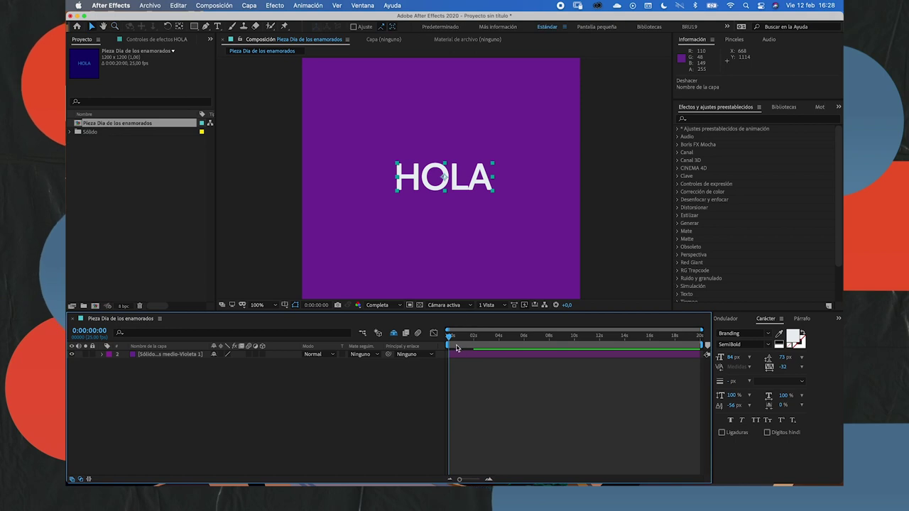
Preview the HOLA spin, return to 0:00:00:00, and reveal the shy HOLA layer
left_click(461, 338)
key("space")
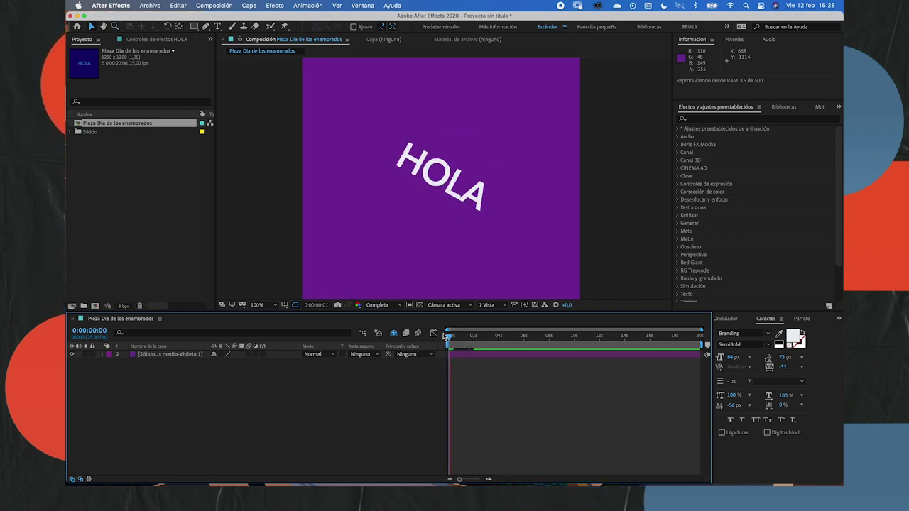
key("space")
left_click_drag(468, 333, 448, 341)
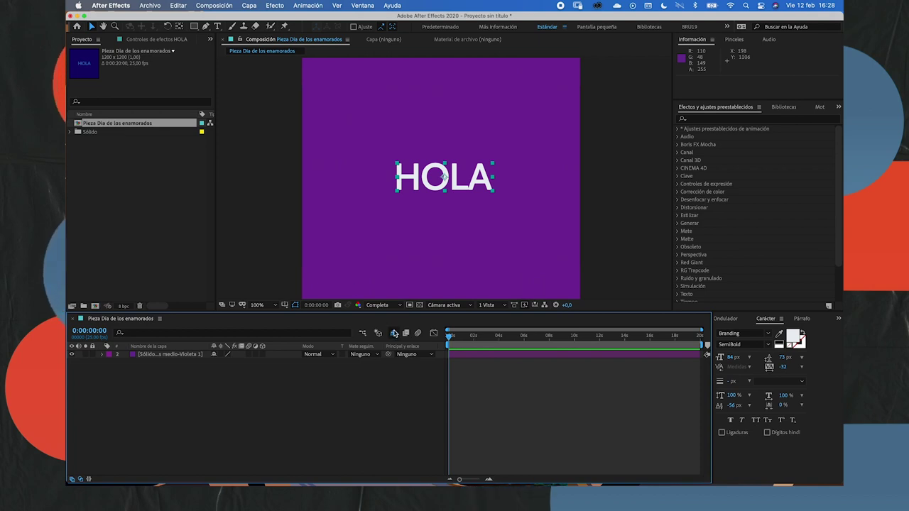
left_click(392, 345)
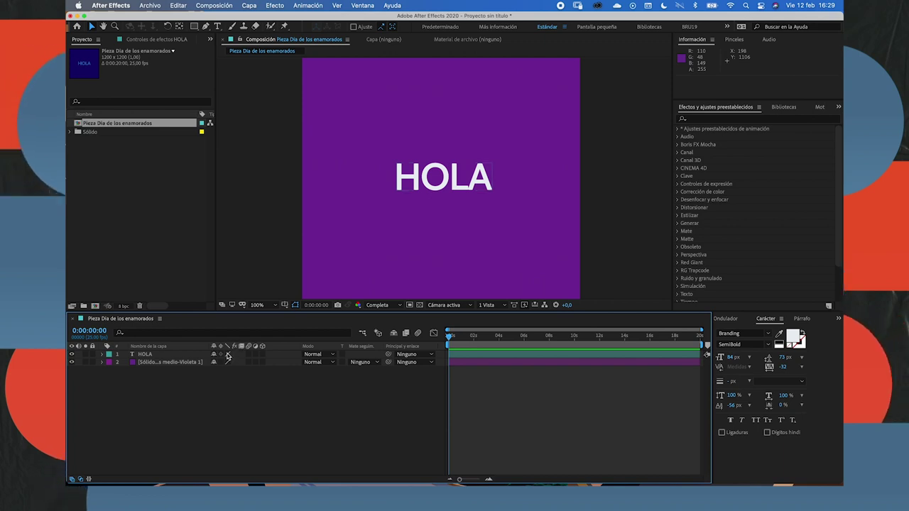
Zoom the view in and back to 200%, switch HOLA's Quality setting, and select HOLA
key("period")
key("period")
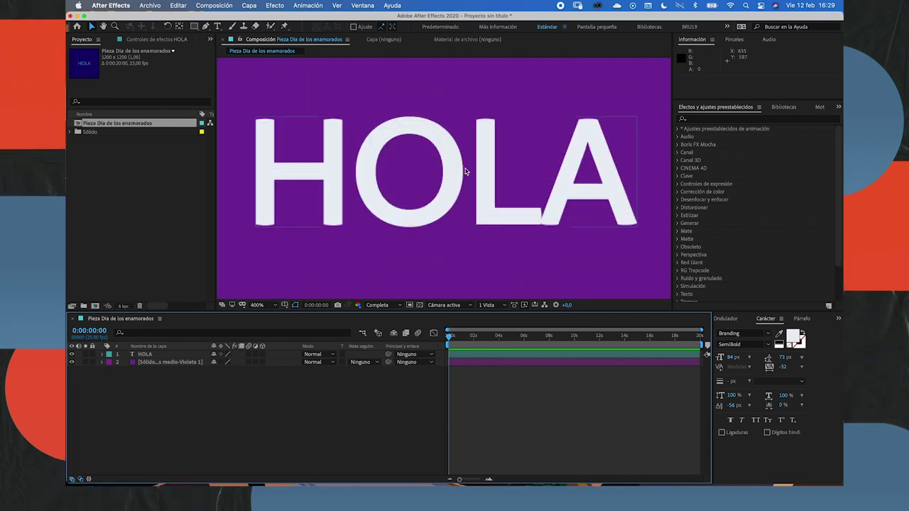
key("comma")
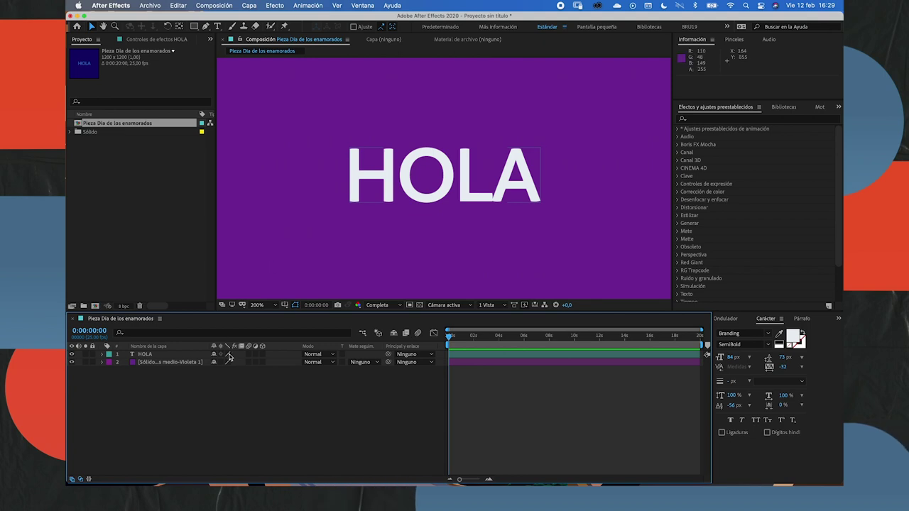
left_click(227, 355)
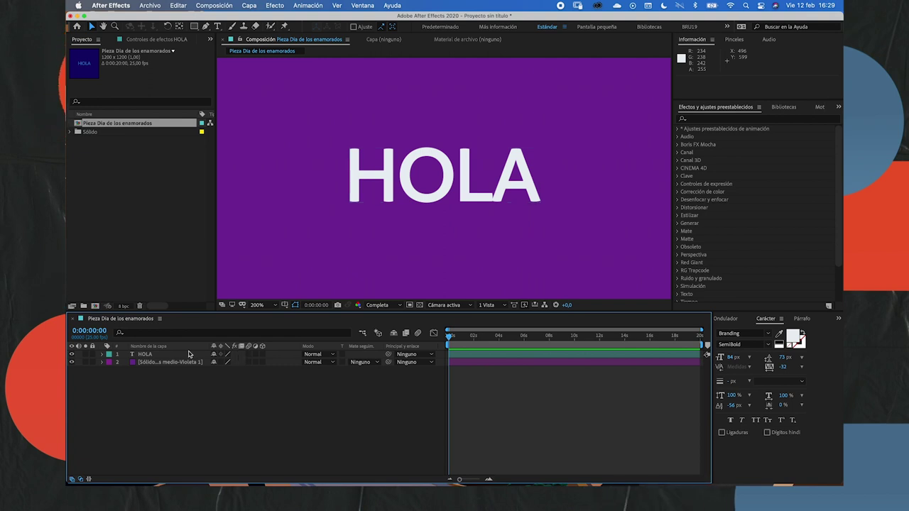
left_click(157, 356)
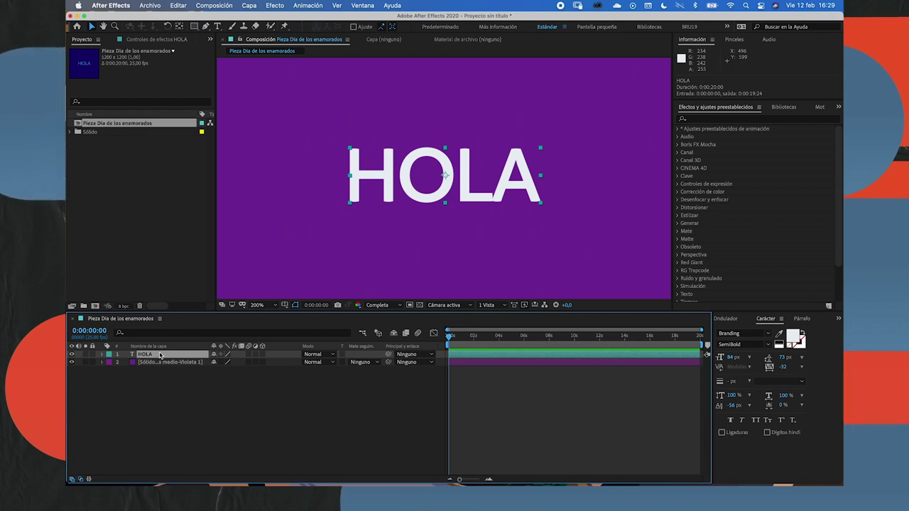
left_click(274, 7)
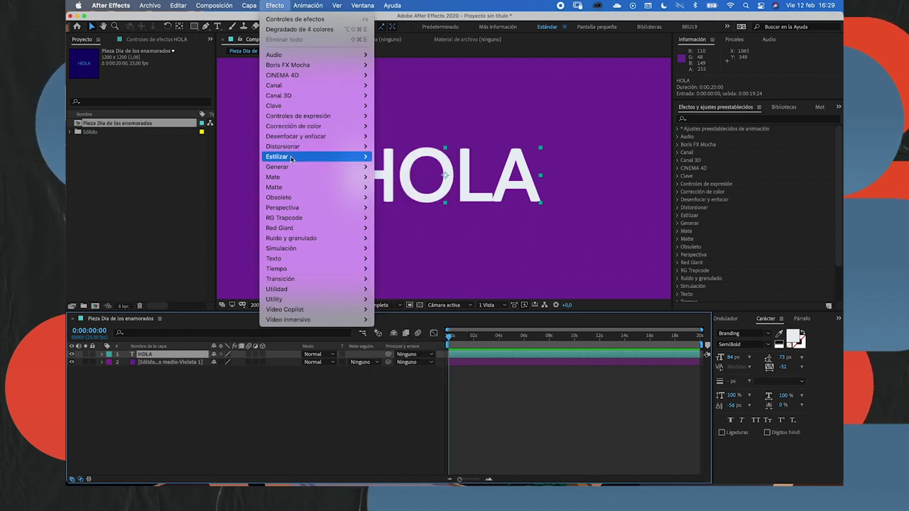
key("Escape")
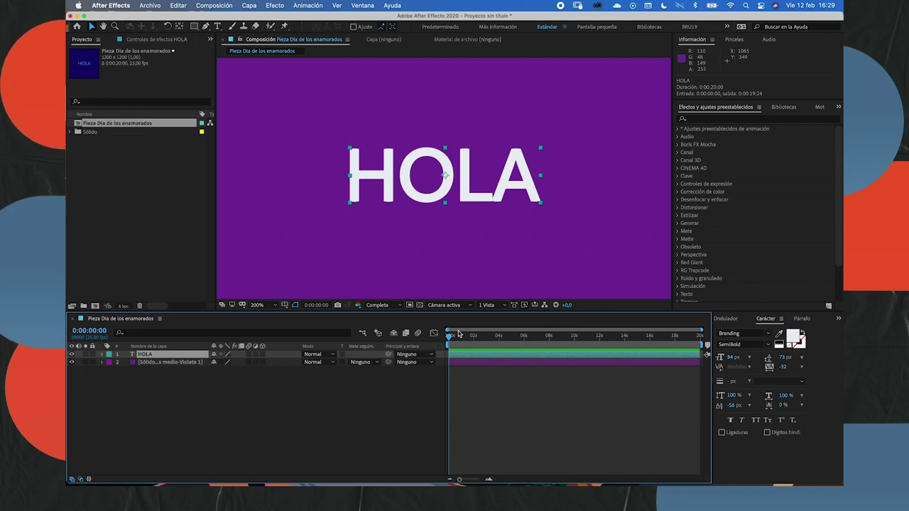
left_click_drag(451, 340, 447, 338)
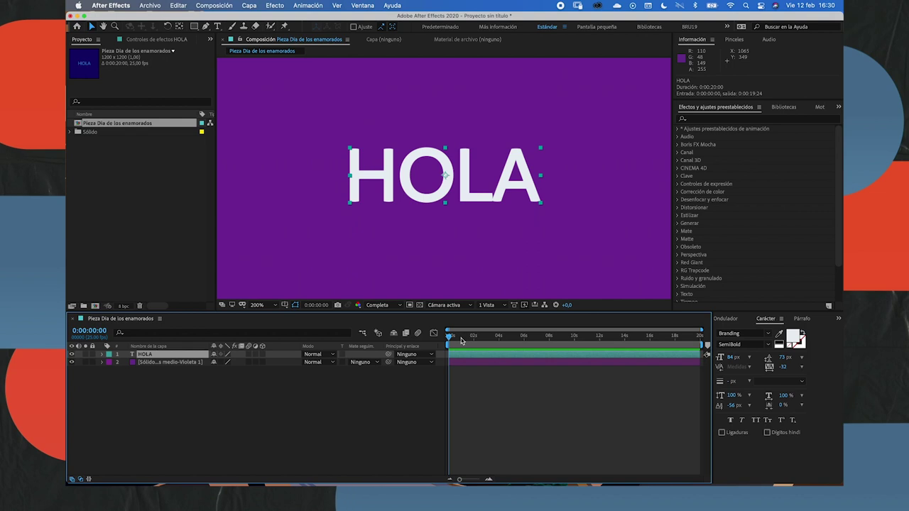
key("space")
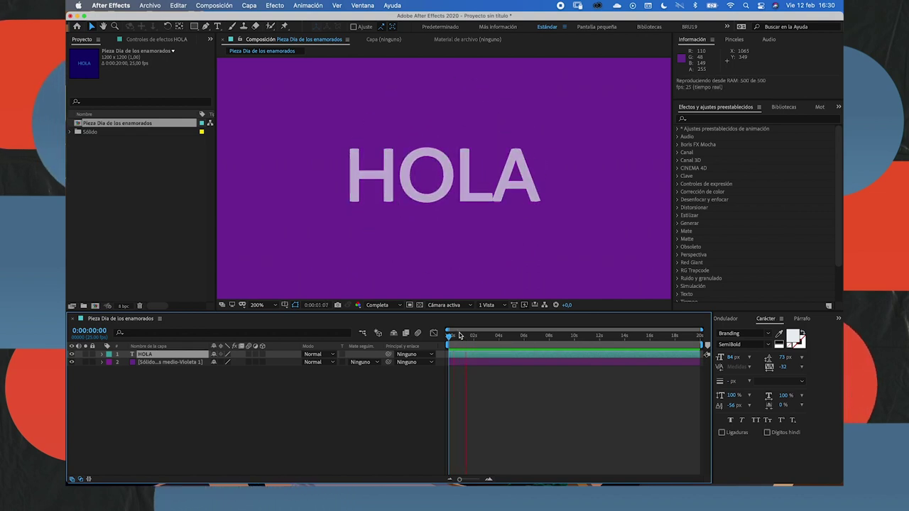
key("space")
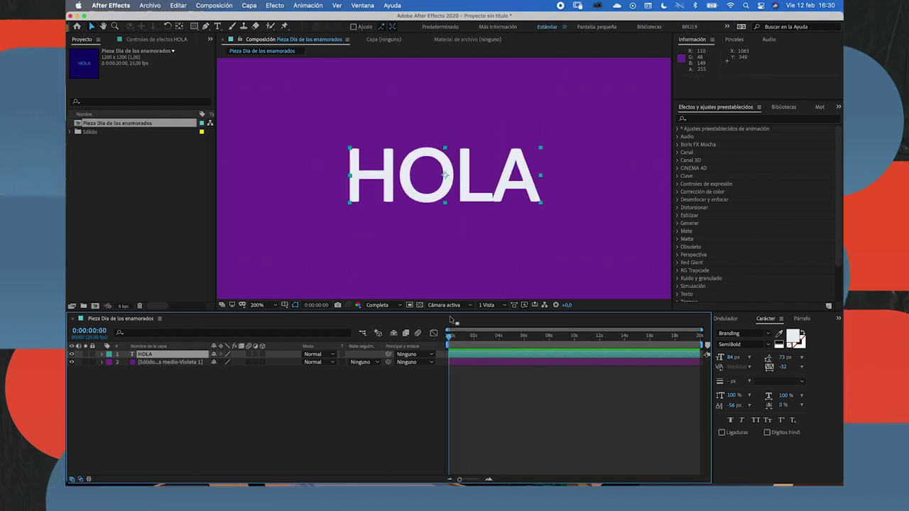
Turn on motion blur for HOLA and the composition, preview the spin, then make HOLA 3D
left_click(249, 354)
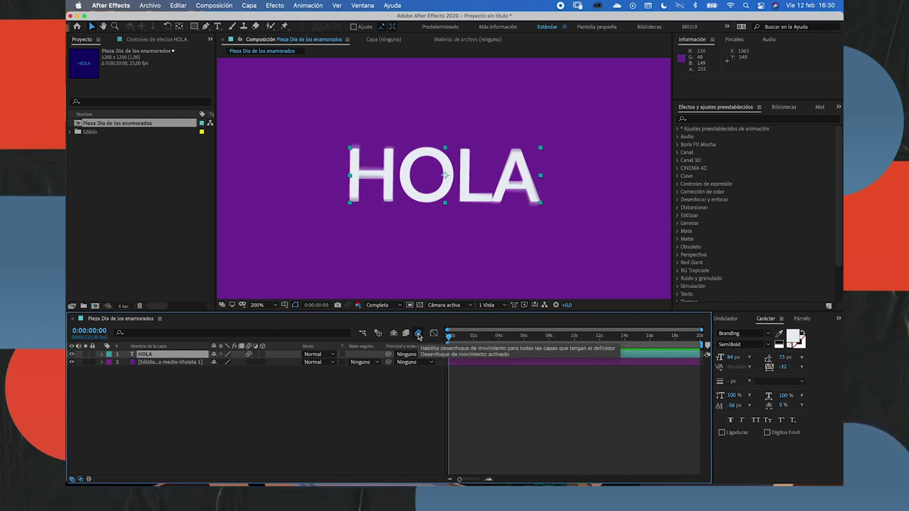
left_click(418, 334)
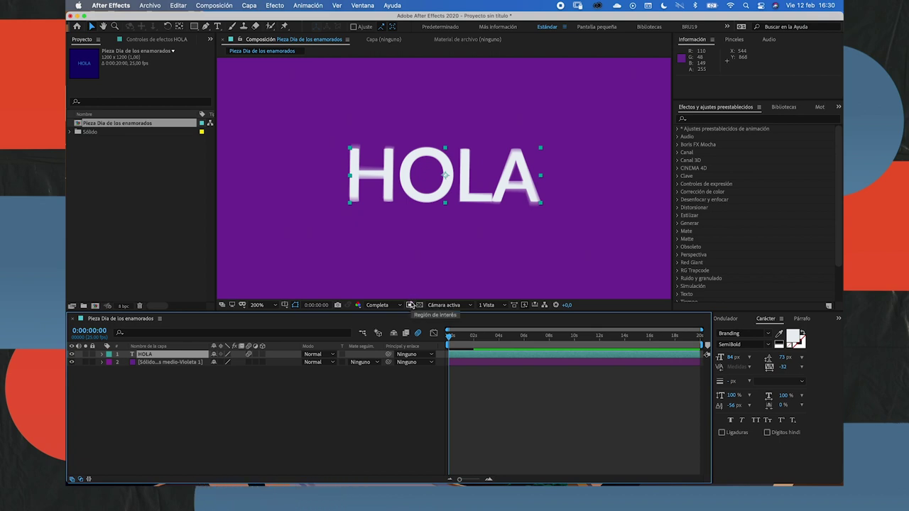
key("space")
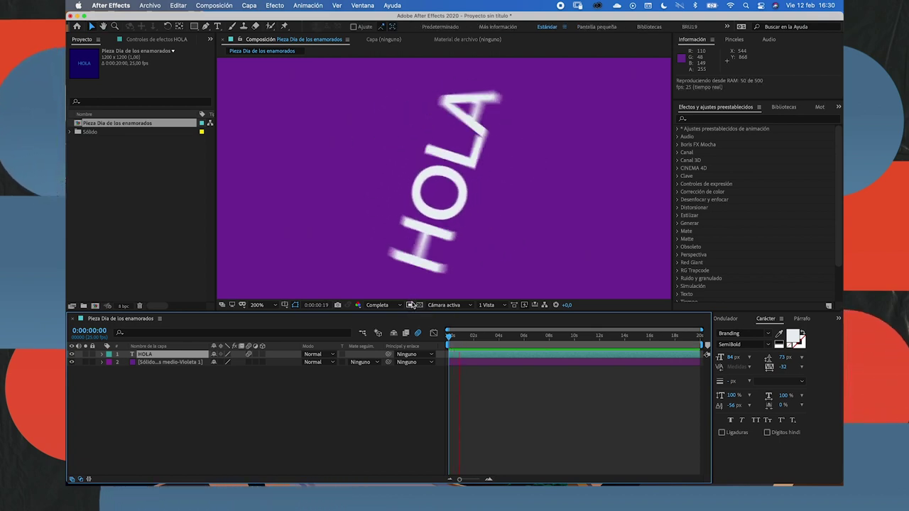
key("space")
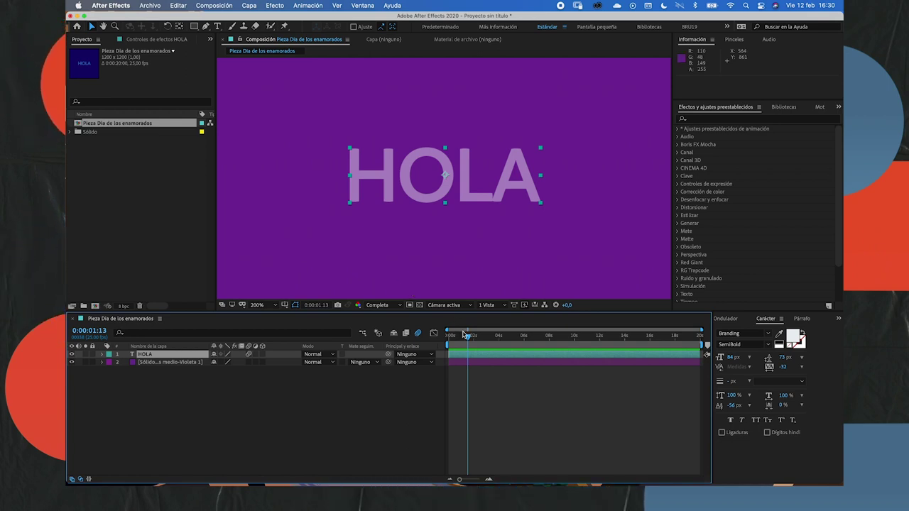
left_click_drag(465, 334, 426, 344)
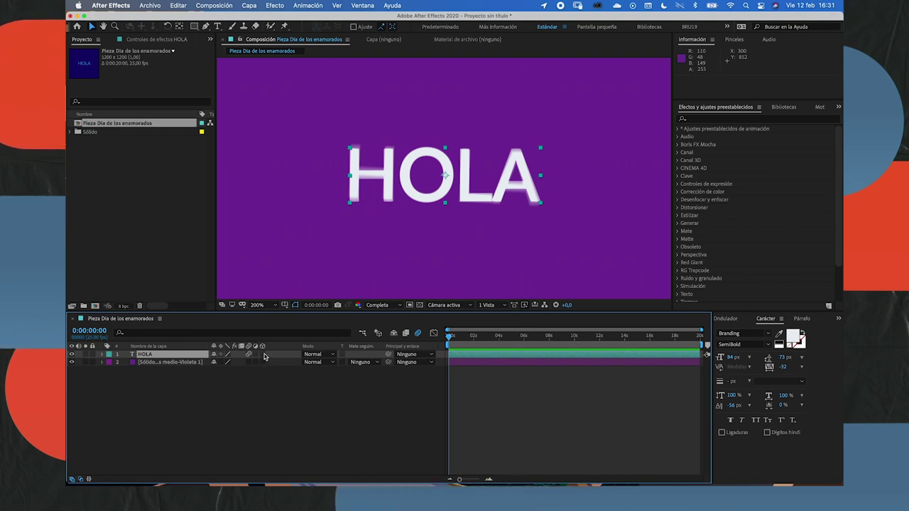
left_click(263, 354)
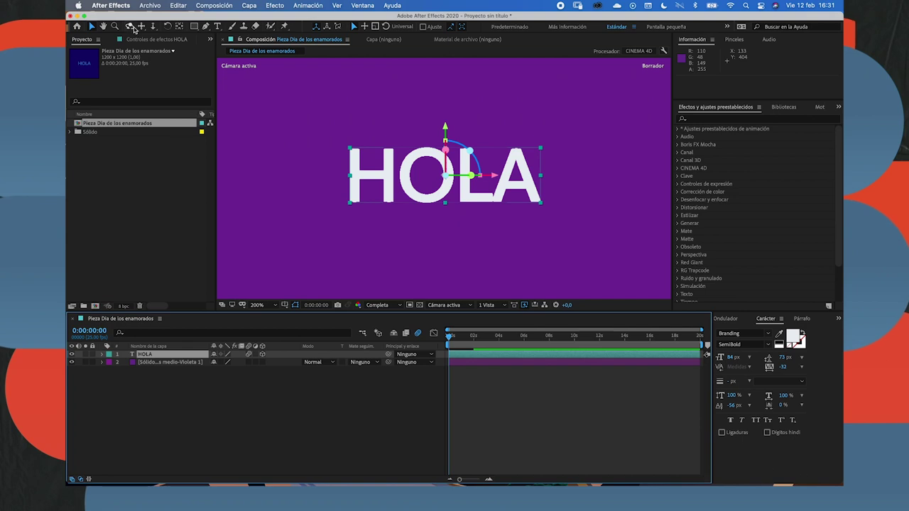
Orbit the camera around the 3D HOLA text to see it in perspective
left_click(131, 26)
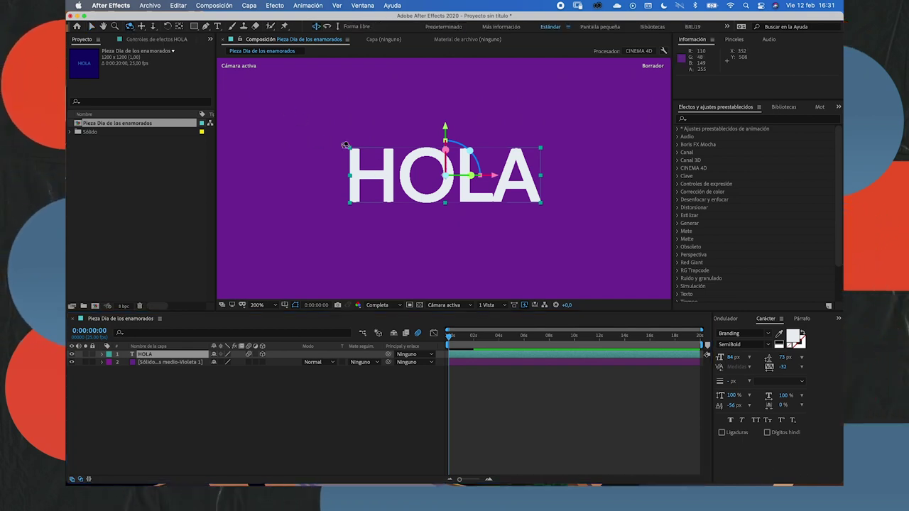
mouse_move(374, 170)
left_mouse_down()
mouse_move(416, 244)
mouse_move(454, 234)
mouse_move(511, 189)
mouse_move(551, 184)
mouse_move(443, 193)
mouse_move(482, 167)
left_mouse_up()
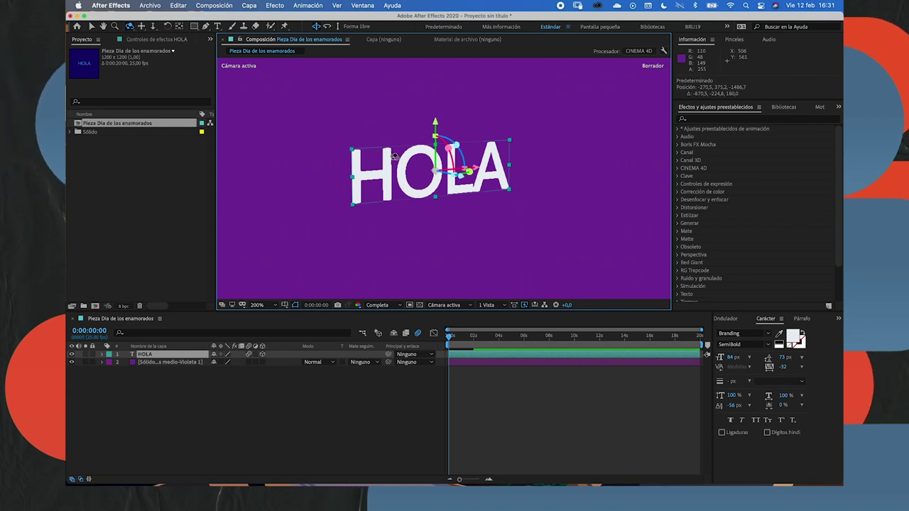
Undo the camera orbit and the 3D switch, then bring up HOLA's blend mode choices
key("super+z")
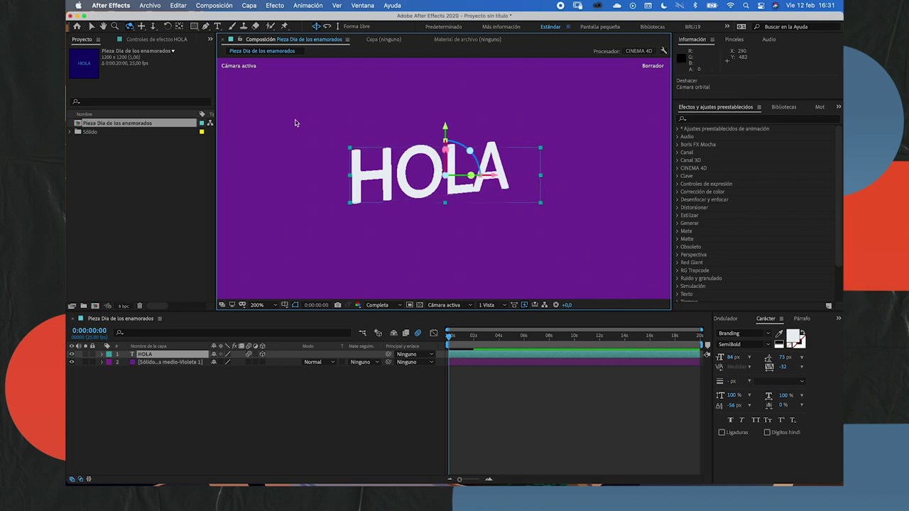
key("super+z")
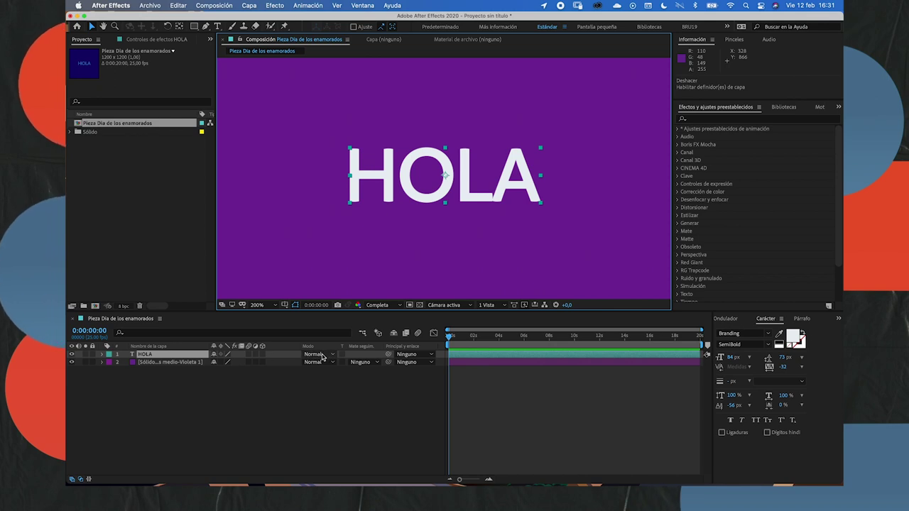
left_click(323, 355)
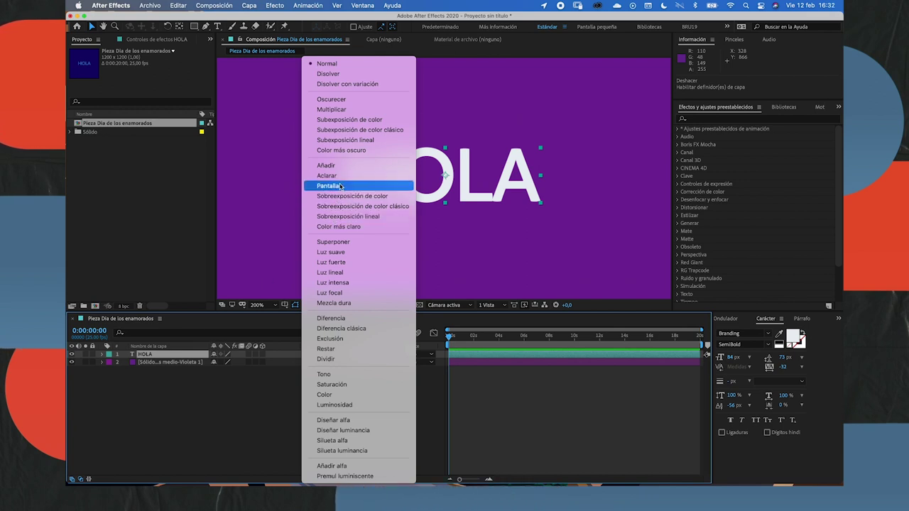
Try Pantalla on HOLA, then settle on Luz intensa, scrubbing to check the rotation
left_click(340, 186)
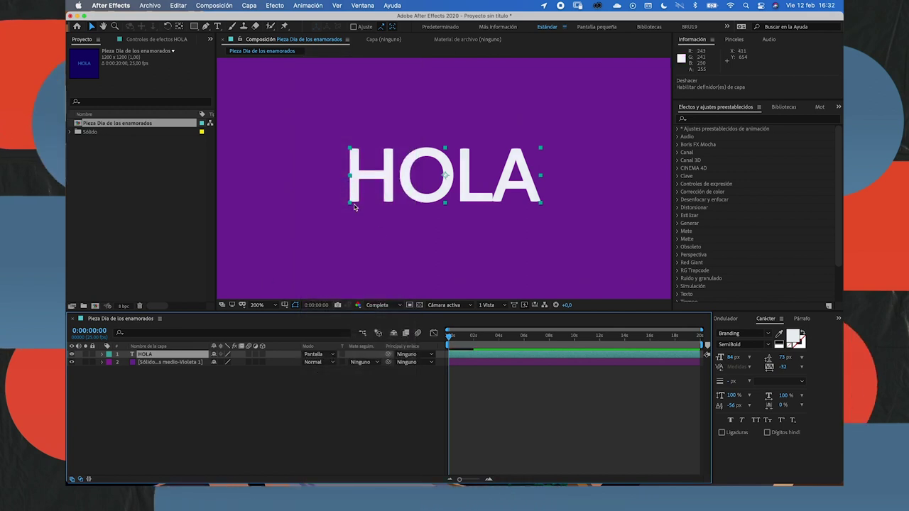
left_click(471, 337)
left_click_drag(471, 338, 460, 339)
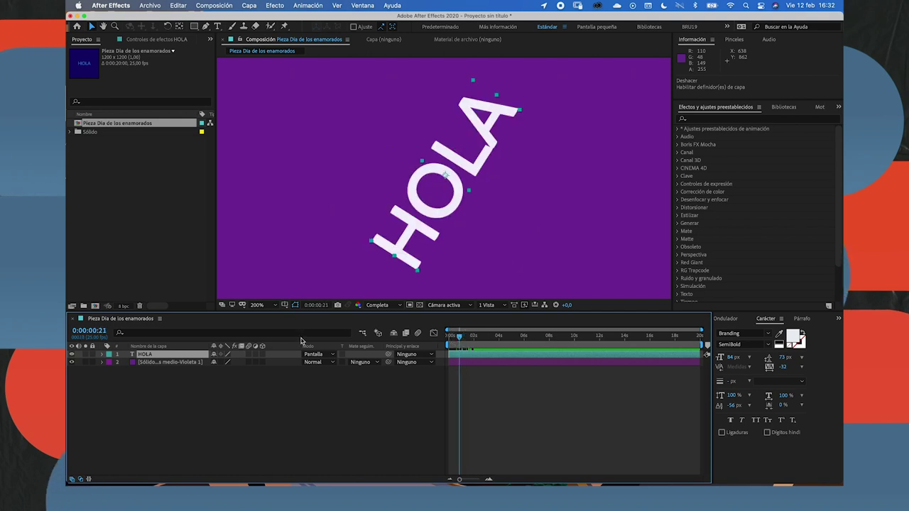
left_click(316, 353)
left_click(355, 282)
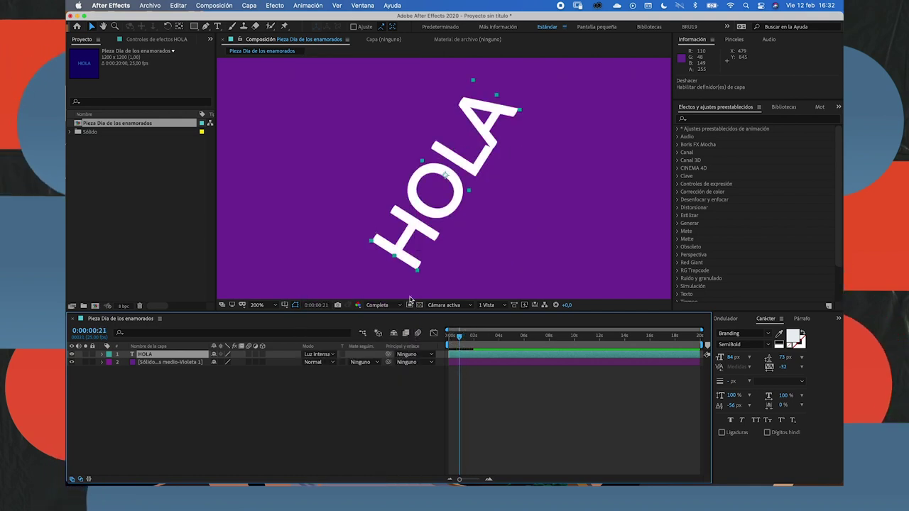
left_click_drag(459, 337, 466, 336)
left_click(153, 363)
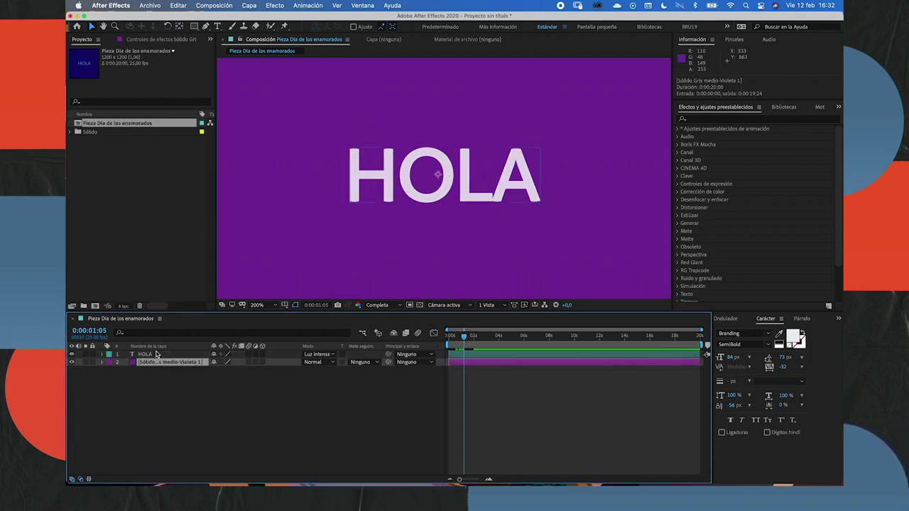
Create a new blue solid layer, after briefly trying a magenta-red colour
right_click(178, 369)
mouse_move(198, 374)
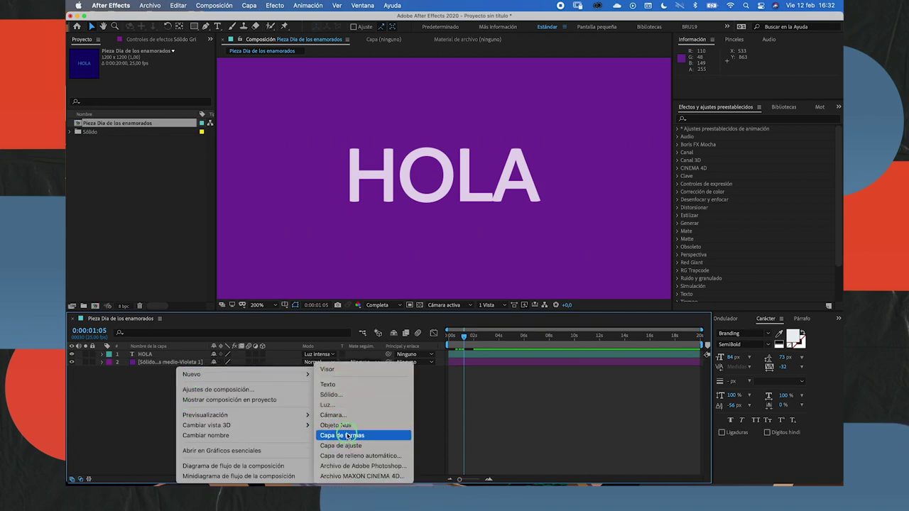
left_click(340, 394)
left_click(230, 214)
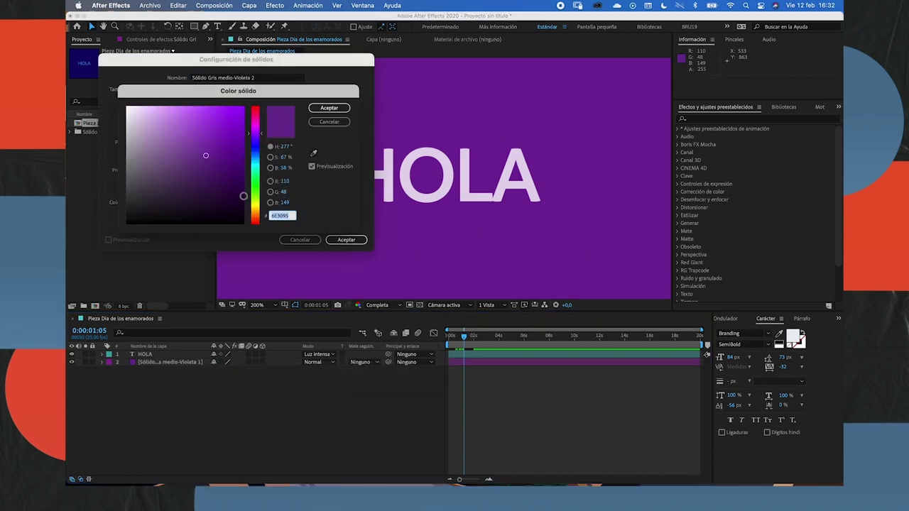
mouse_move(257, 134)
left_mouse_down()
mouse_move(257, 115)
mouse_move(258, 150)
left_mouse_up()
left_click(329, 108)
left_click(231, 213)
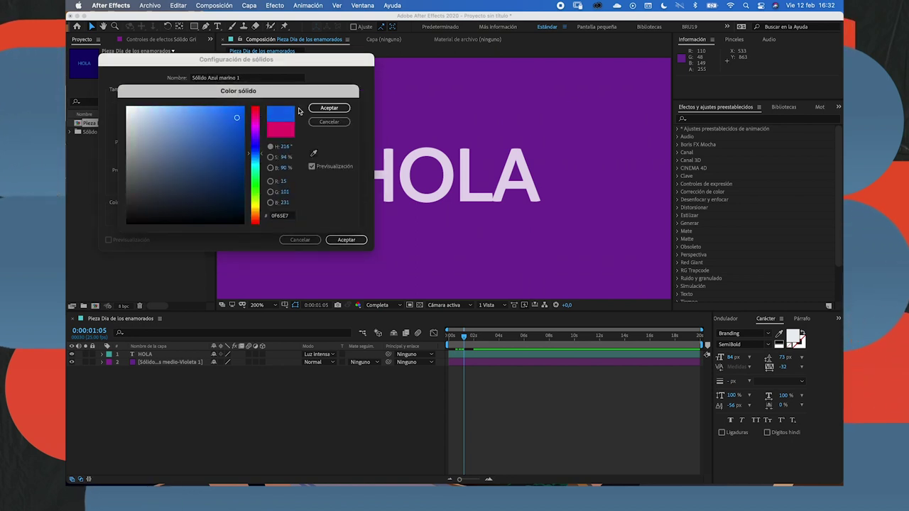
left_click(329, 108)
left_click(341, 240)
Place the blue solid below HOLA, scale it to 14%, and move it under the H
left_click_drag(165, 354, 160, 368)
key("s")
left_click_drag(236, 370, 205, 372)
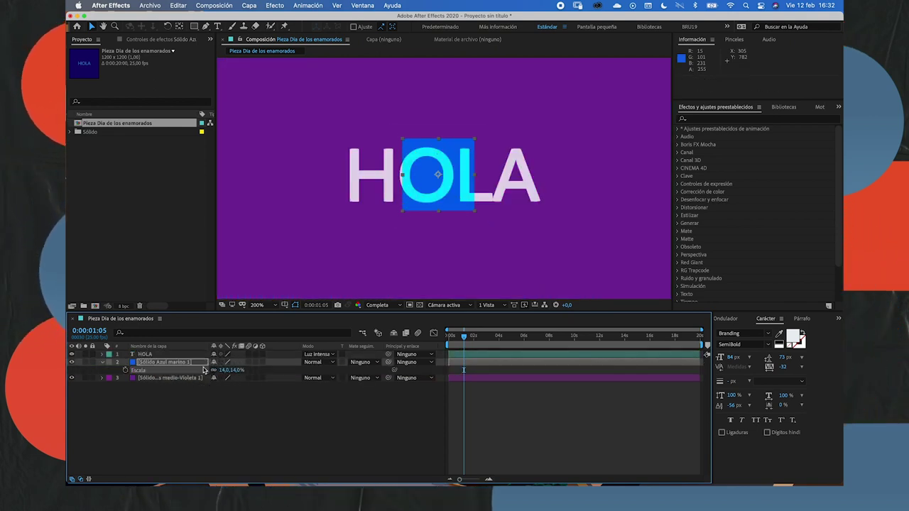
left_click_drag(408, 195, 356, 242)
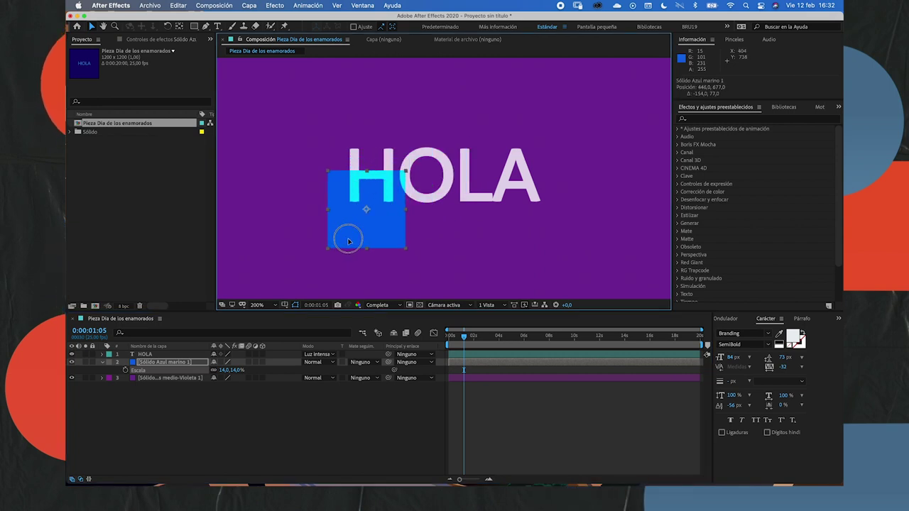
Try Luz focal on the HOLA layer, then set its blend mode to Diferencia
left_click(328, 431)
left_click(450, 353)
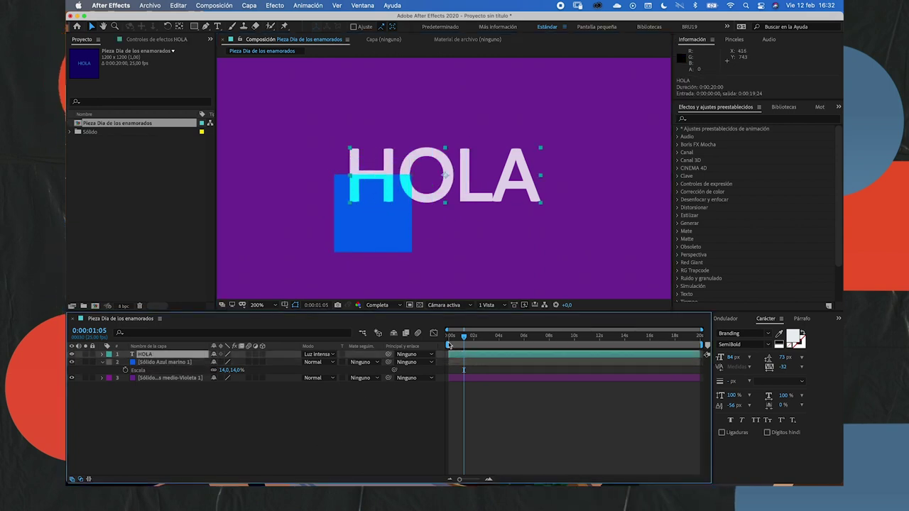
left_click(323, 355)
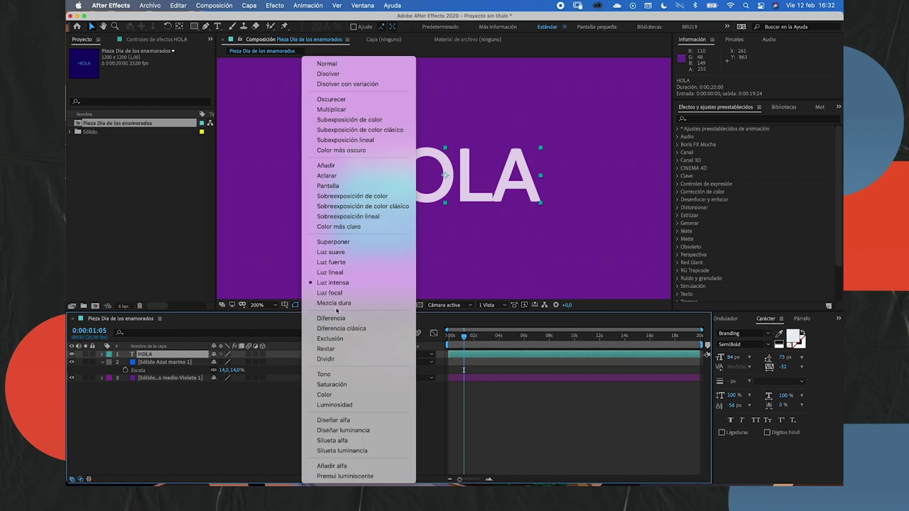
left_click(334, 290)
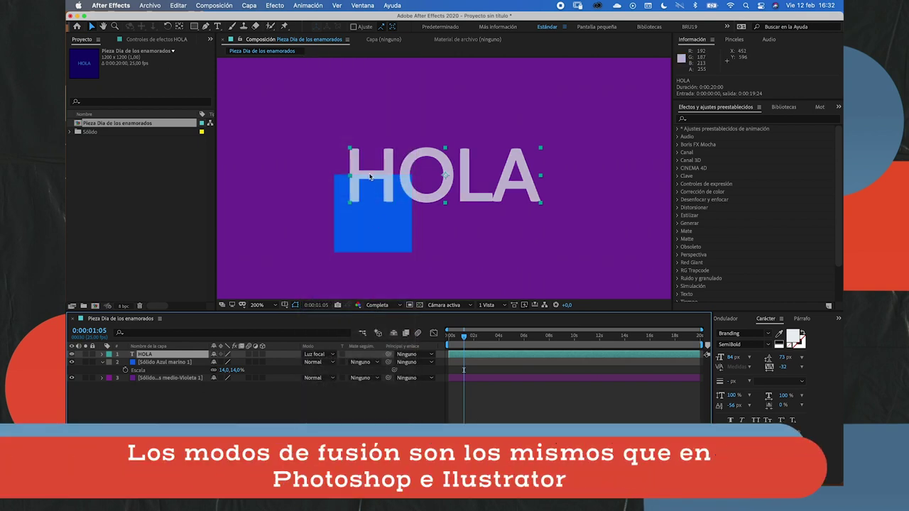
left_click(318, 353)
left_click(334, 371)
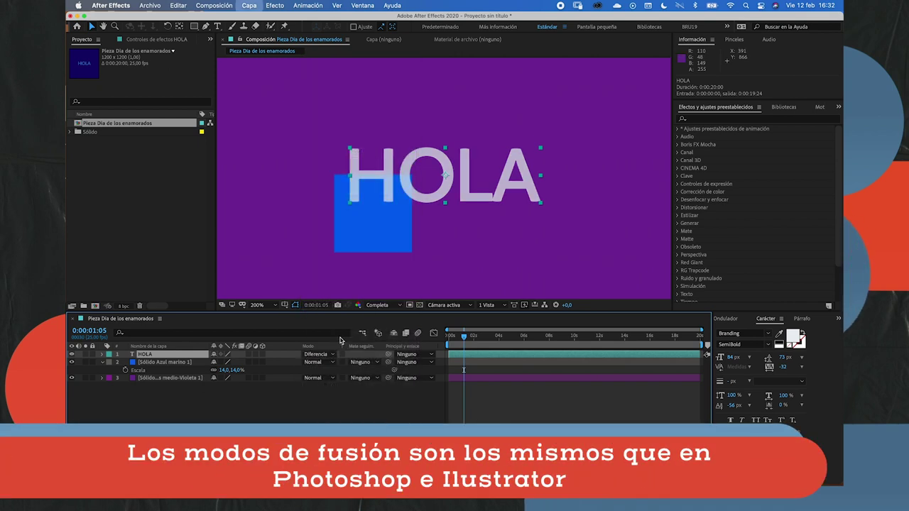
Nudge the blue square down-left and back slightly so it stays under the H
left_click(363, 230)
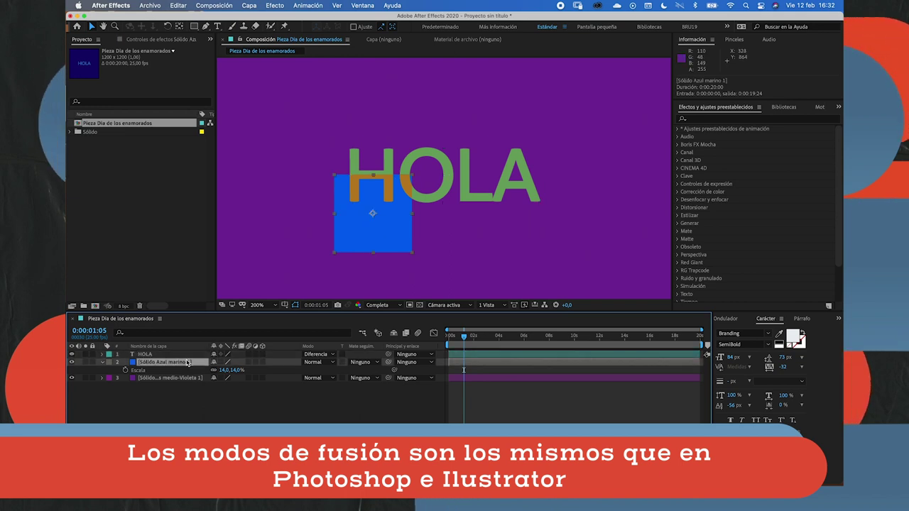
left_click_drag(364, 230, 362, 239)
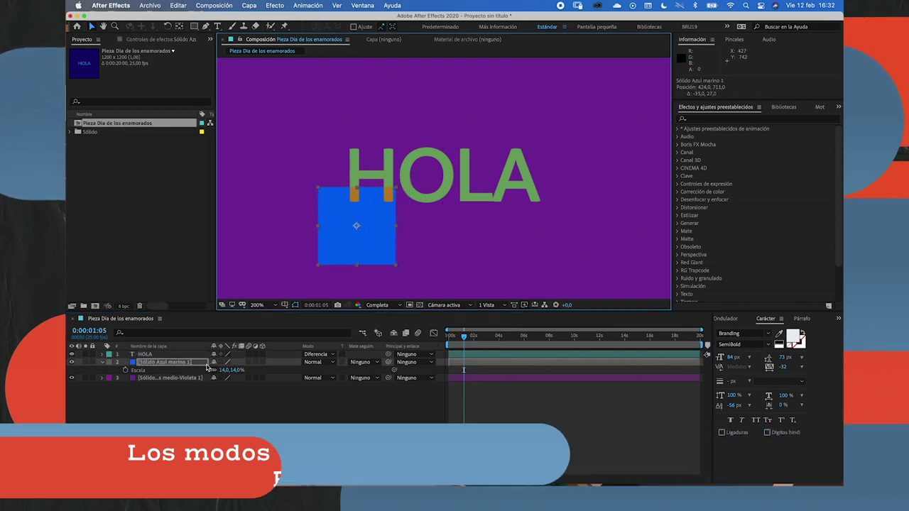
left_click_drag(362, 238, 372, 229)
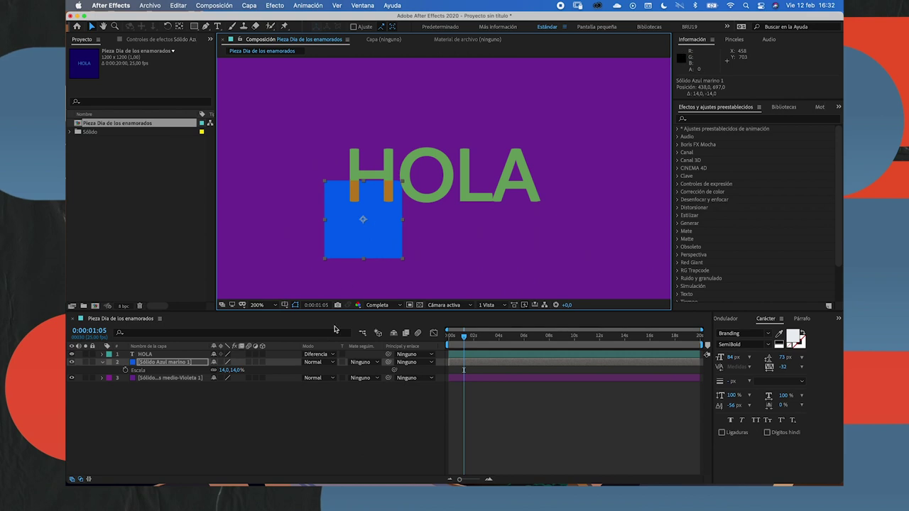
left_click(318, 354)
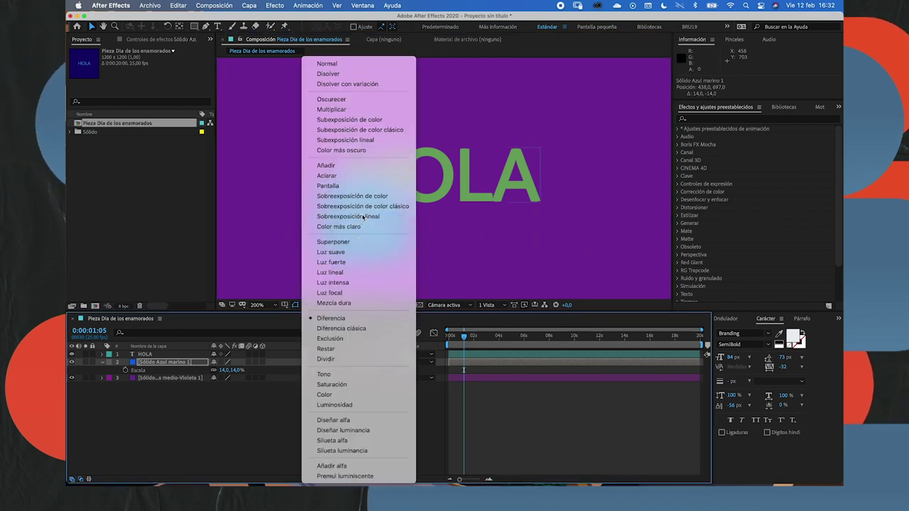
Try Sobreexposición lineal and Subexposición lineal on HOLA, and move the blue square over LA
left_click(348, 216)
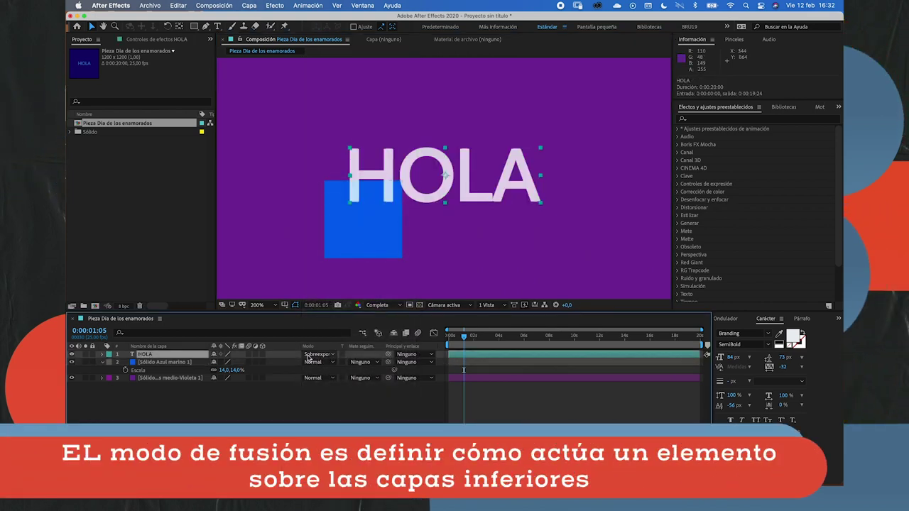
left_click(308, 358)
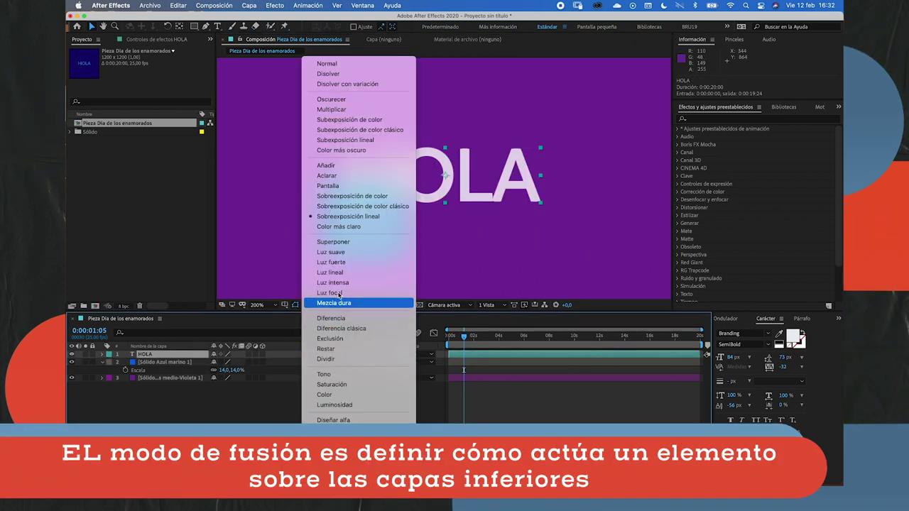
left_click(351, 140)
left_click(387, 210)
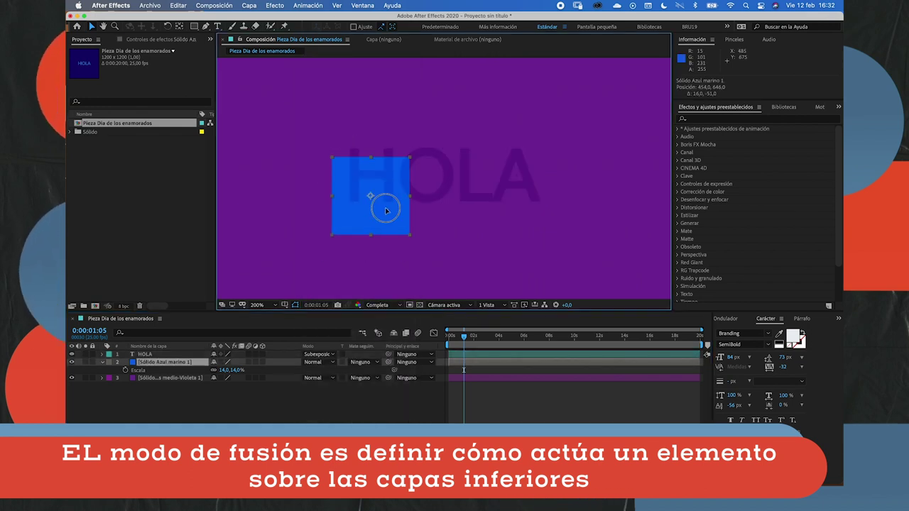
left_click_drag(386, 210, 518, 191)
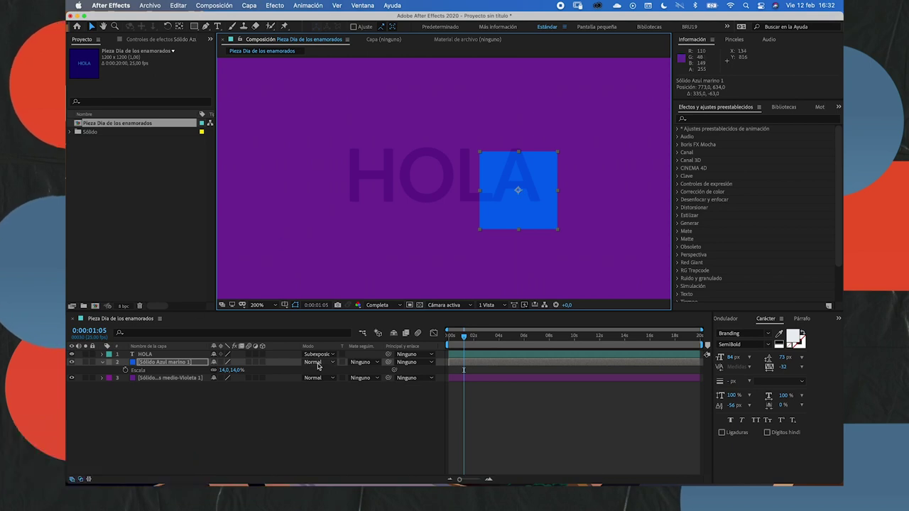
Set HOLA's blend mode to Luz fuerte and delete the blue solid layer
left_click(318, 365)
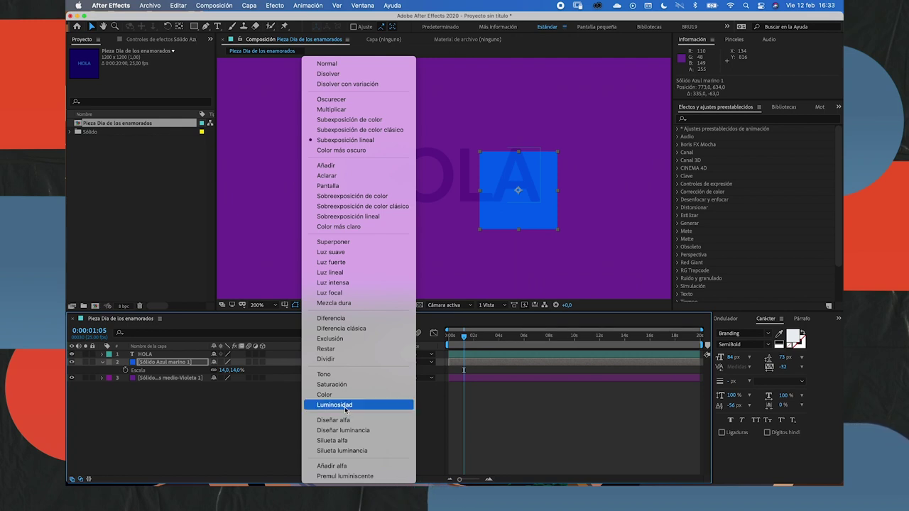
left_click(341, 263)
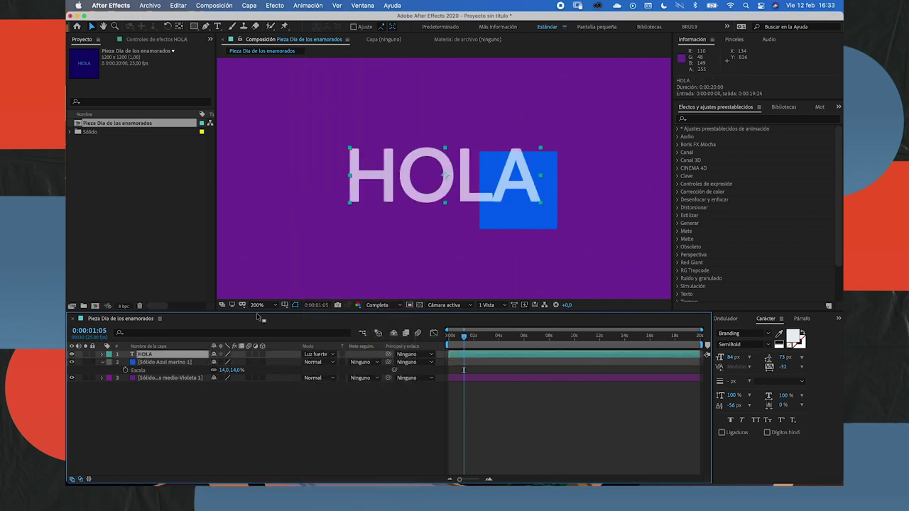
left_click(165, 362)
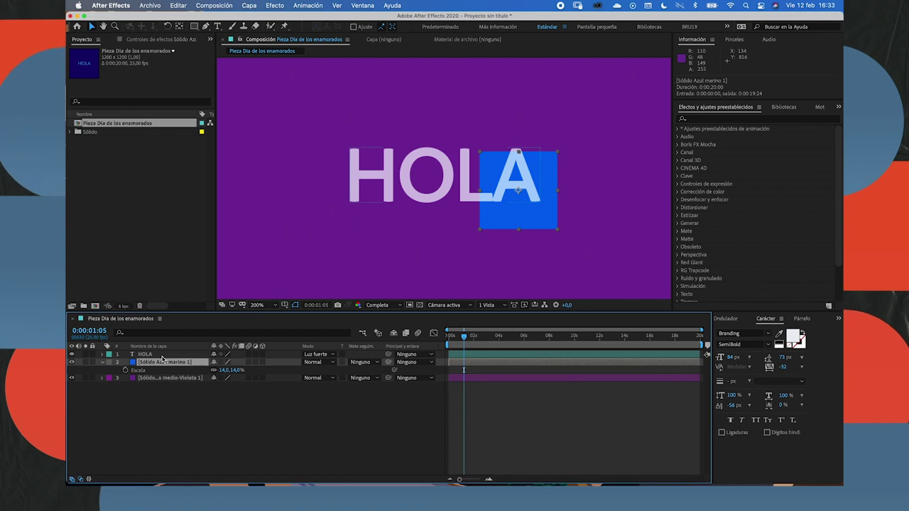
key("Delete")
Set the HOLA layer's blend mode back to Normal
left_click(158, 354)
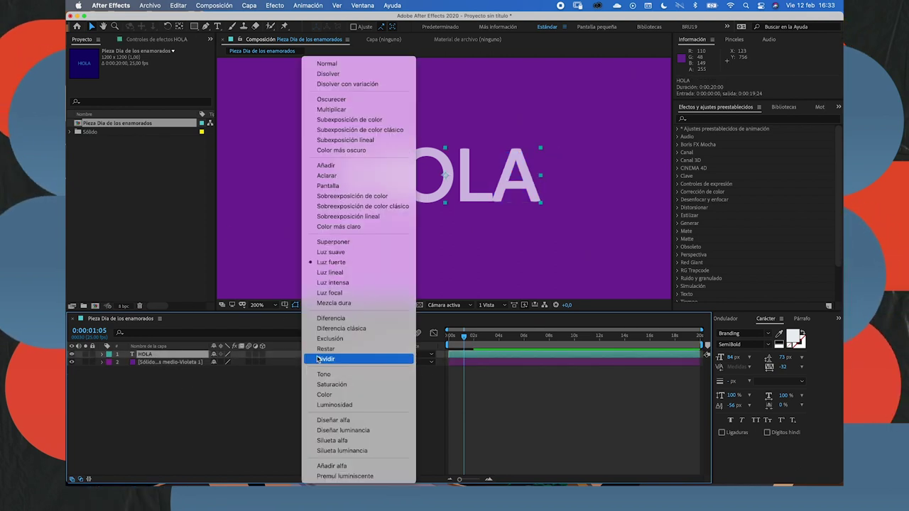
left_click(318, 353)
left_click(340, 67)
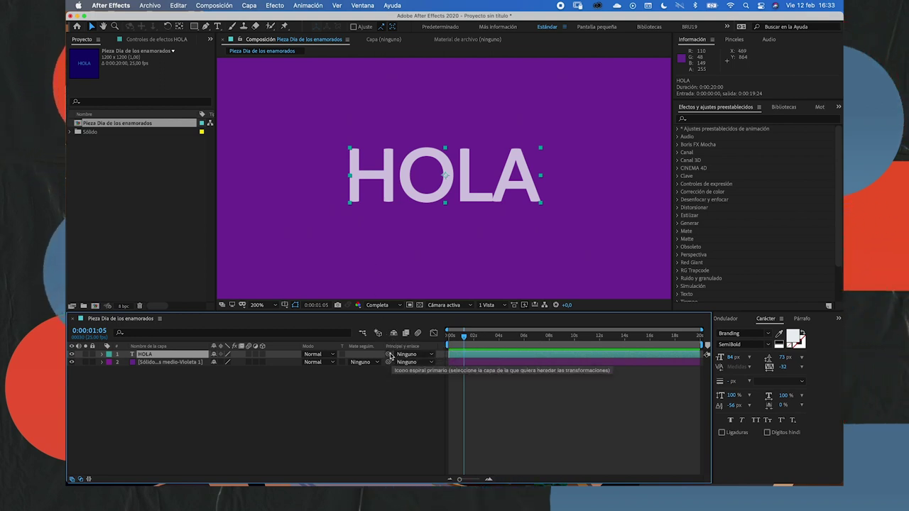
Pick-whip HOLA's parent to layer 2, the violet background solid
mouse_move(389, 355)
left_mouse_down()
mouse_move(375, 358)
mouse_move(388, 355)
left_mouse_up()
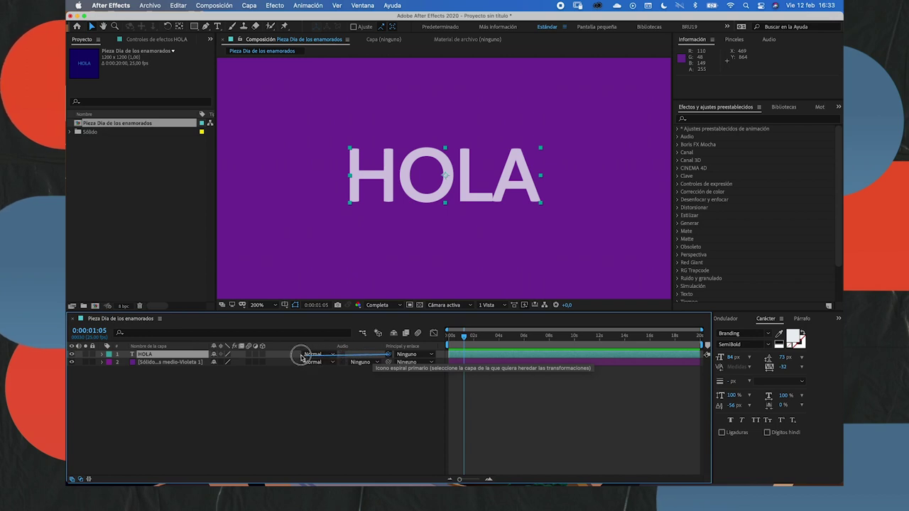
mouse_move(368, 355)
left_mouse_down()
mouse_move(414, 413)
mouse_move(254, 391)
mouse_move(383, 357)
left_mouse_up()
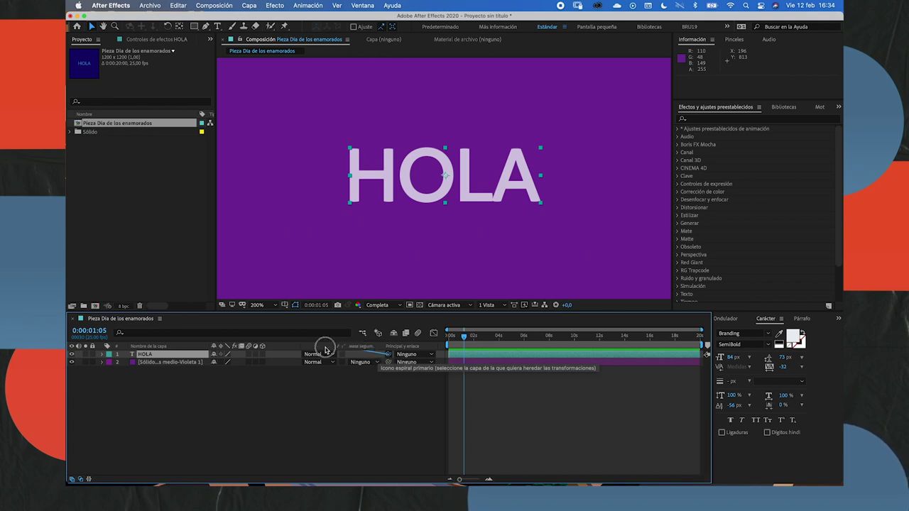
left_click_drag(325, 350, 150, 363)
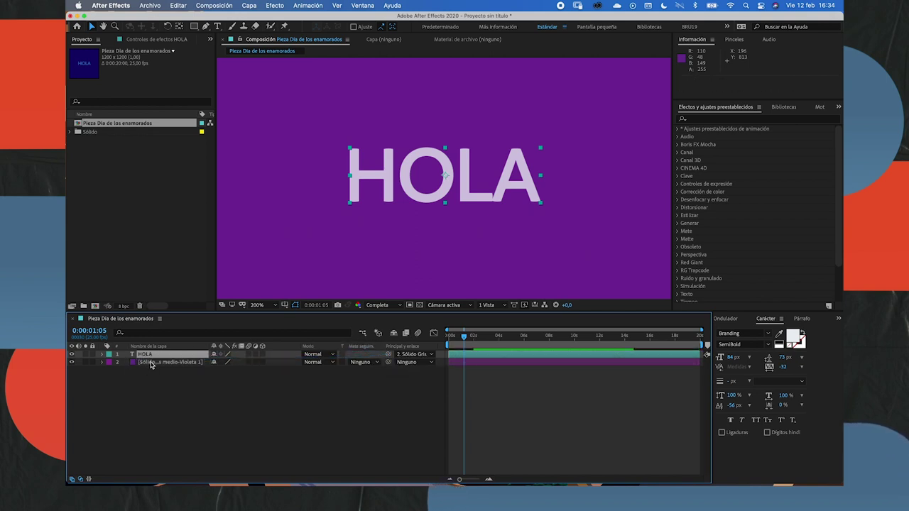
left_click(151, 363)
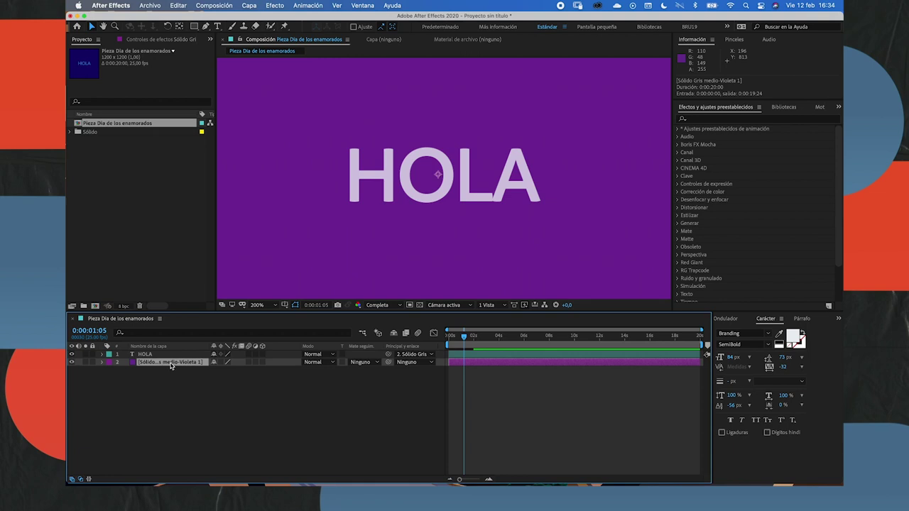
left_click(150, 355)
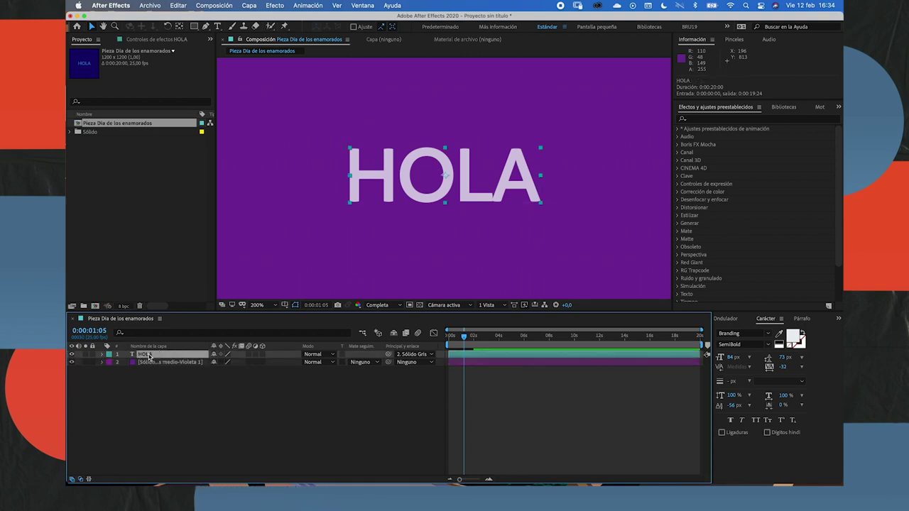
left_click(155, 362)
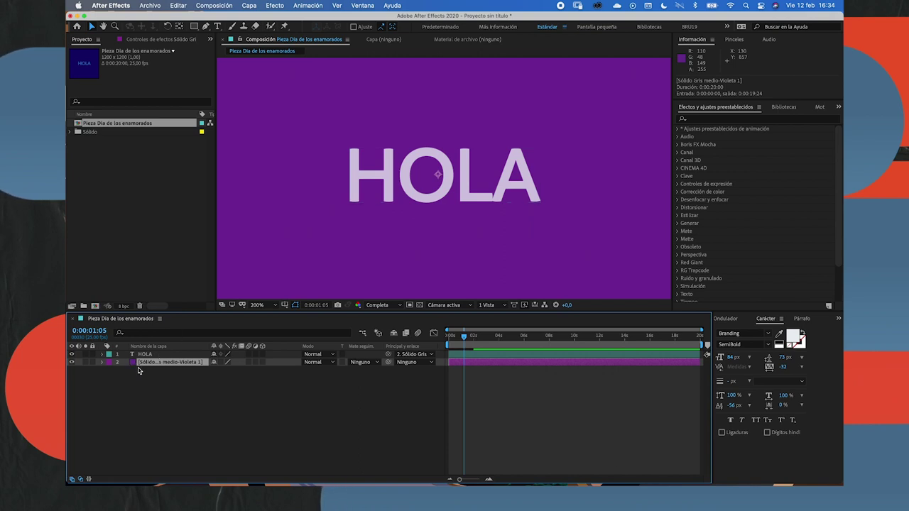
Expand the violet solid's Transform, zoom the viewer out, and scrub its Escala down to 47%
left_click(102, 363)
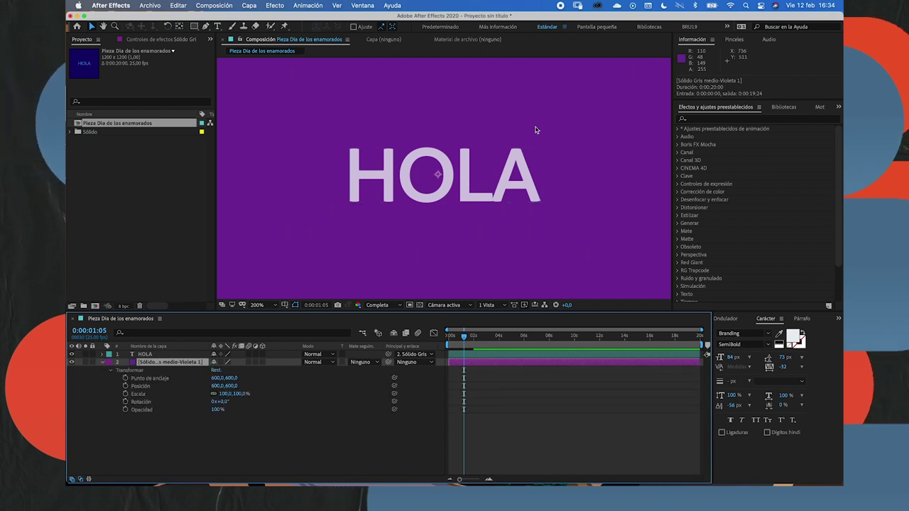
key("comma")
key("comma")
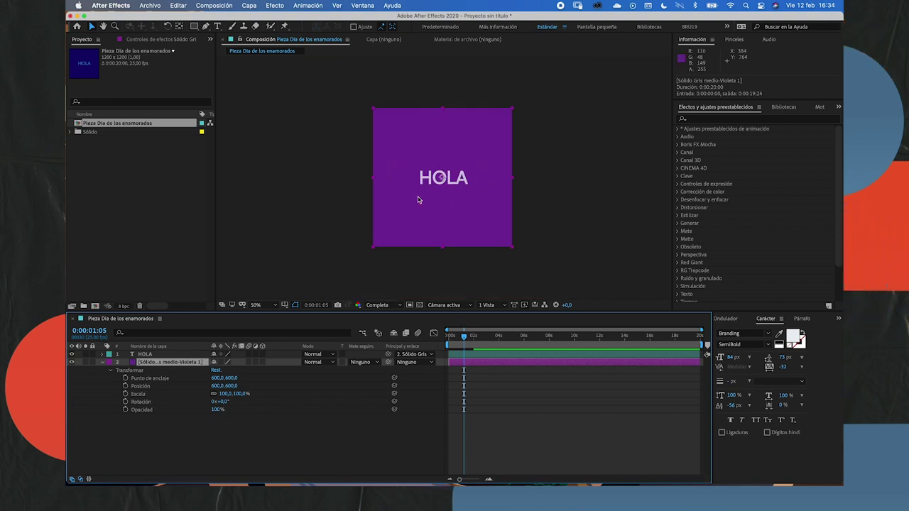
left_click(559, 194)
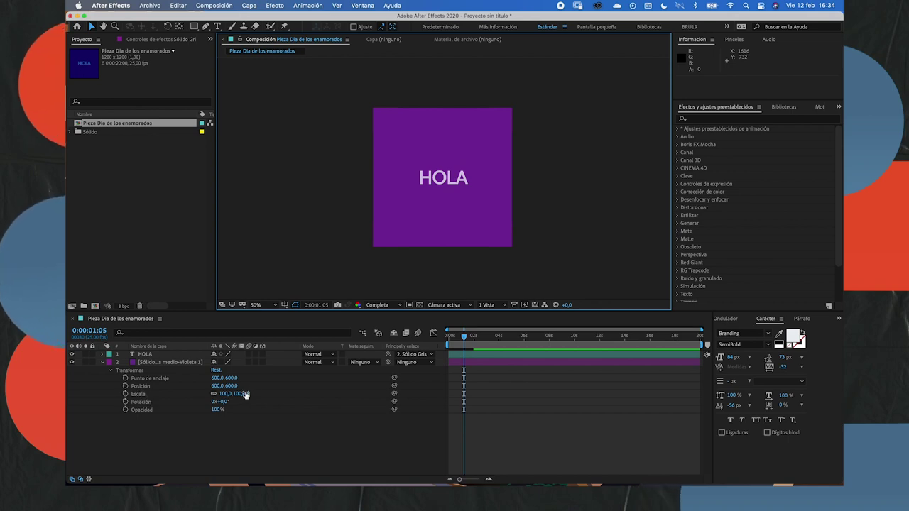
mouse_move(240, 394)
left_mouse_down()
mouse_move(221, 399)
mouse_move(233, 393)
mouse_move(218, 389)
left_mouse_up()
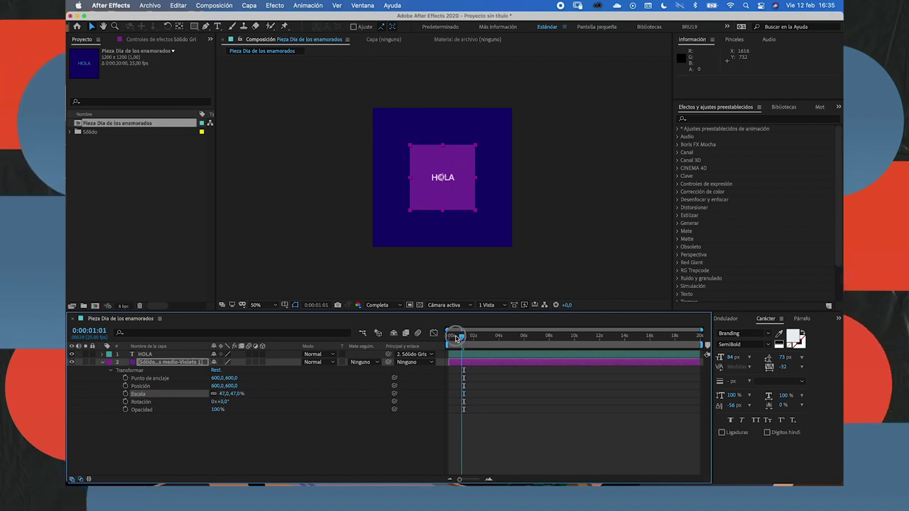
Stop the preview playback and scrub the playhead back to the start
key("Home")
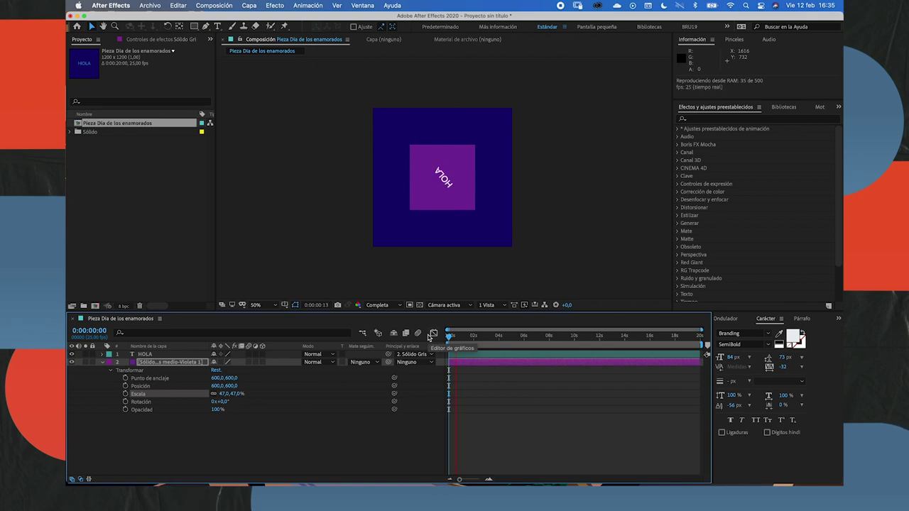
key("space")
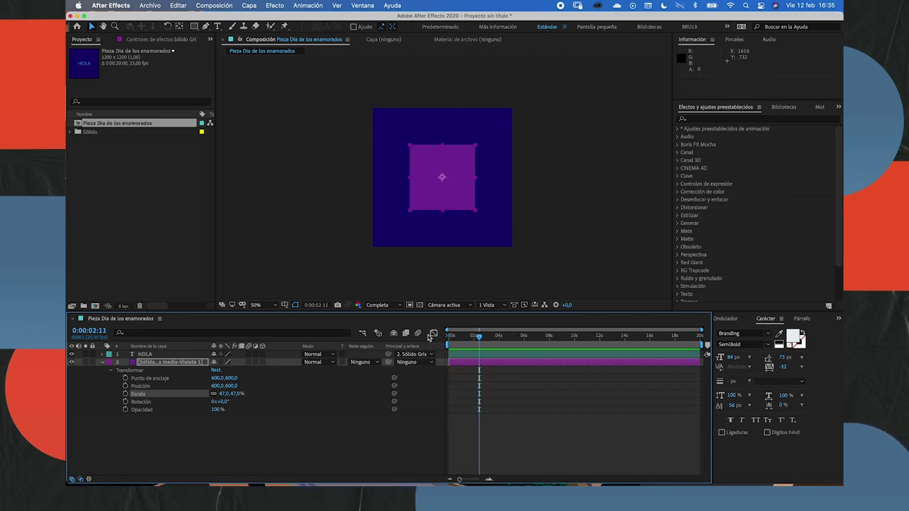
left_click_drag(460, 343, 442, 341)
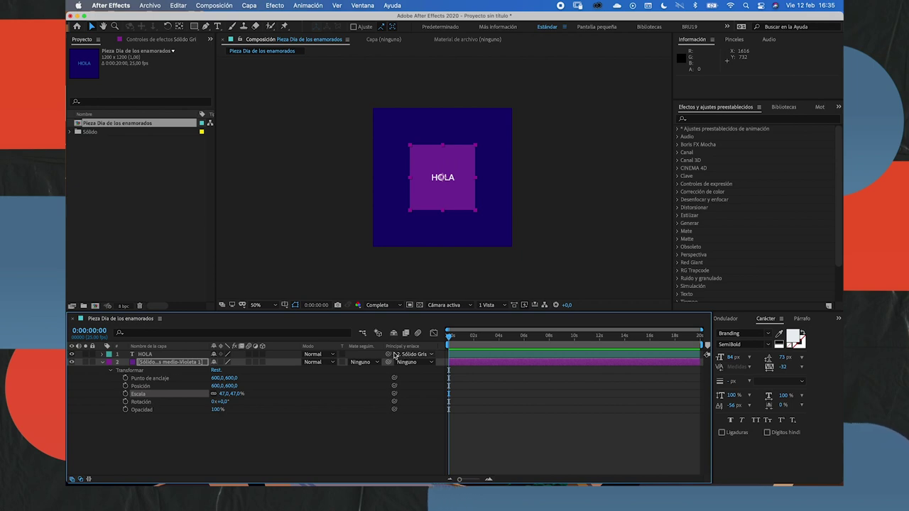
Reveal HOLA's keyframes, preview the spin, and scale the violet solid up to 78% at frame 19
left_click(149, 355)
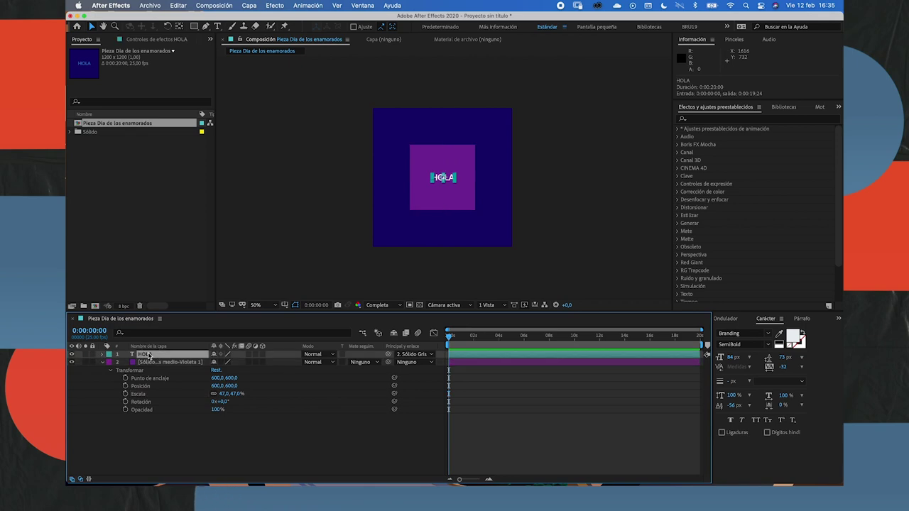
left_click(103, 354)
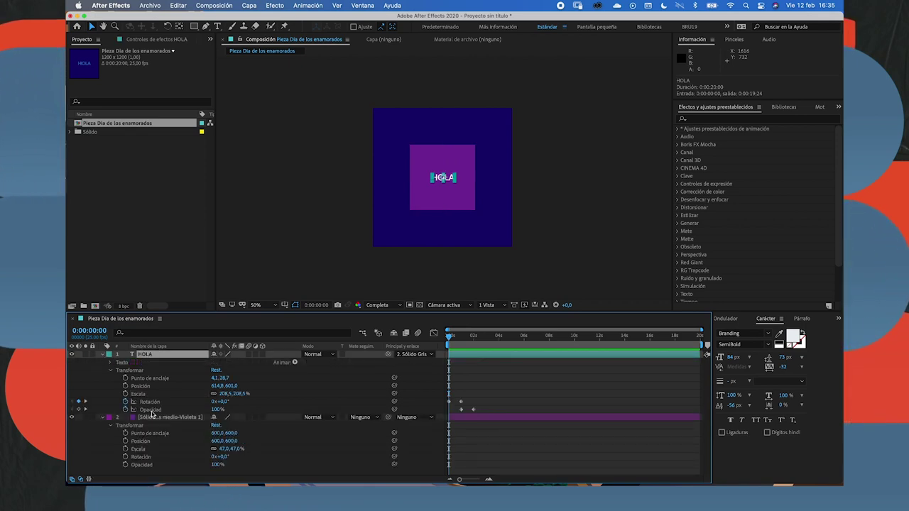
key("space")
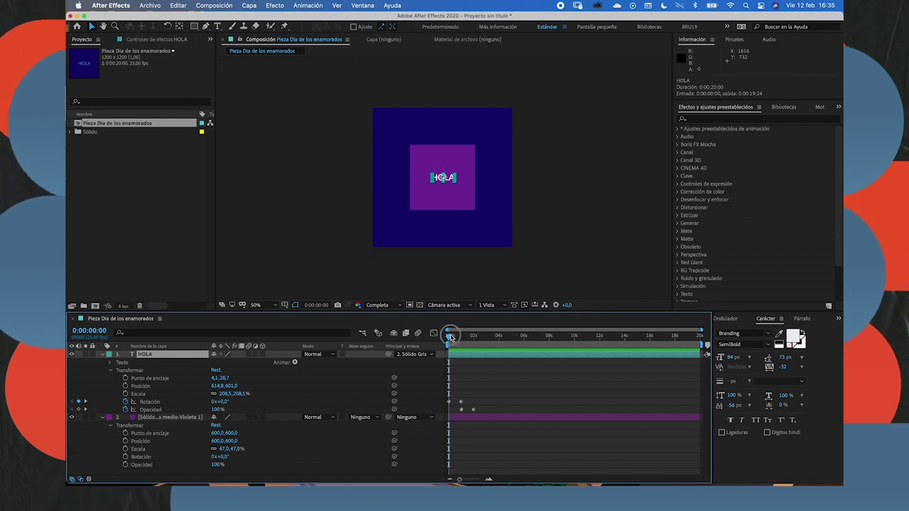
left_click_drag(469, 335, 458, 338)
mouse_move(225, 448)
left_mouse_down()
mouse_move(285, 442)
mouse_move(258, 444)
mouse_move(266, 435)
mouse_move(233, 445)
left_mouse_up()
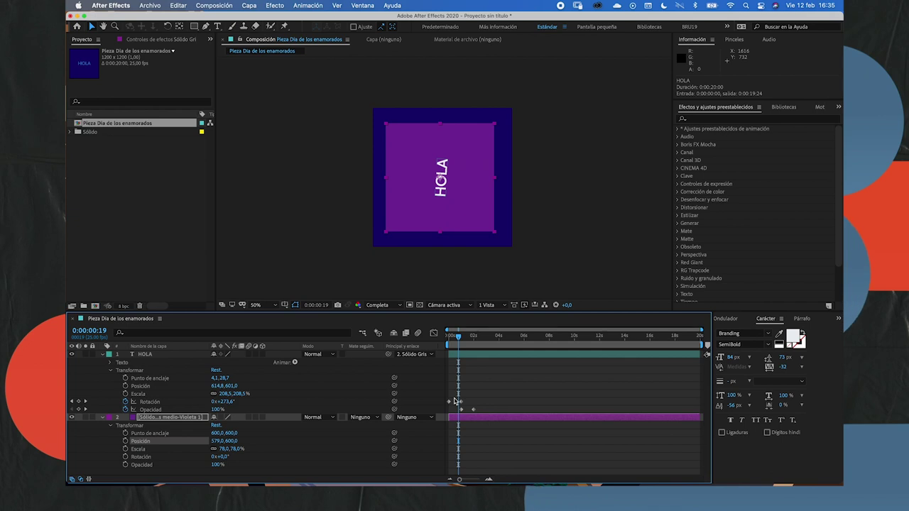
Collapse both layers, pick-whip HOLA to the violet solid, then clear its parent
left_click(104, 354, "super")
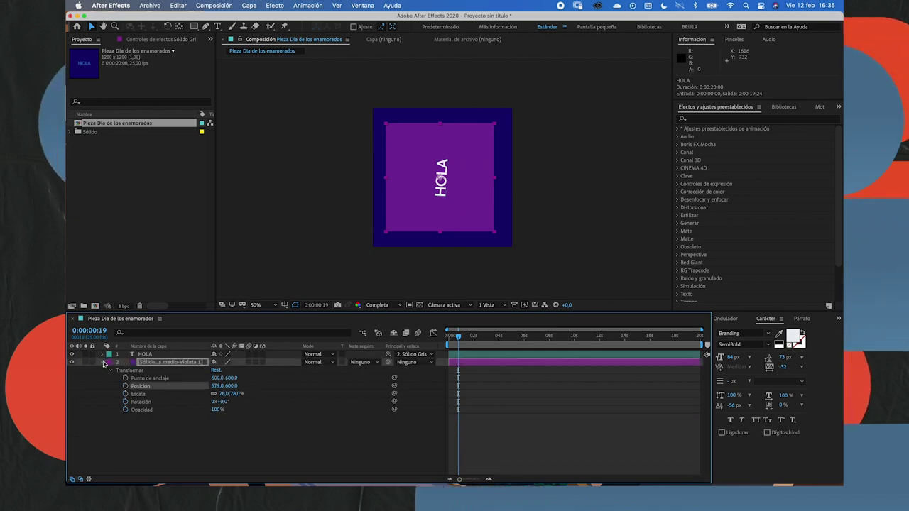
left_click(124, 398)
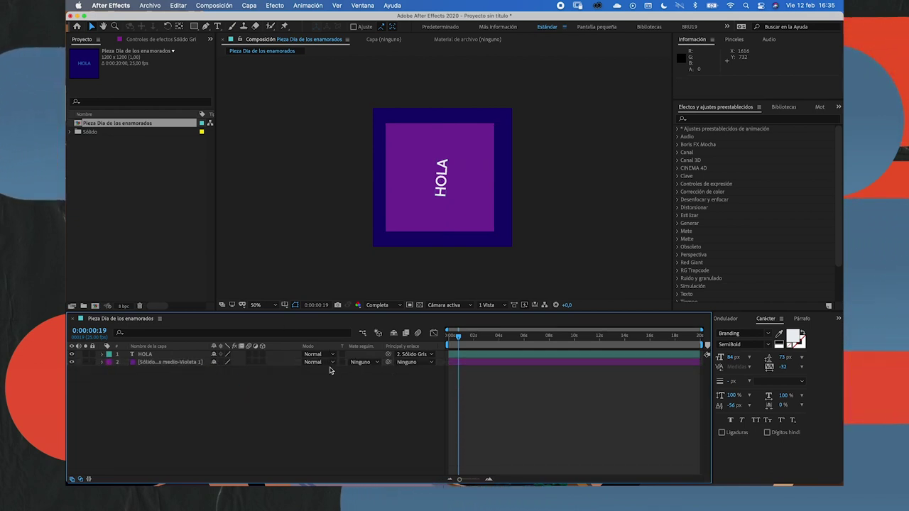
left_click_drag(389, 355, 146, 364)
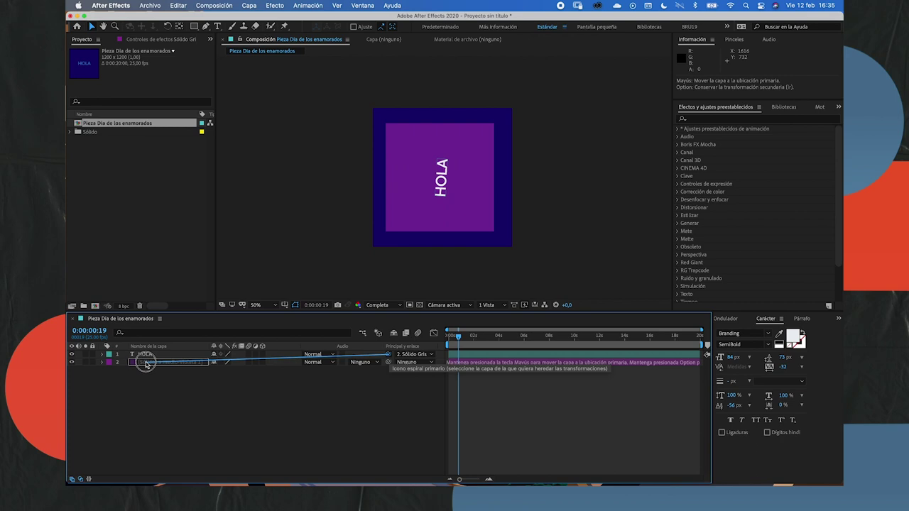
left_click_drag(145, 364, 146, 365)
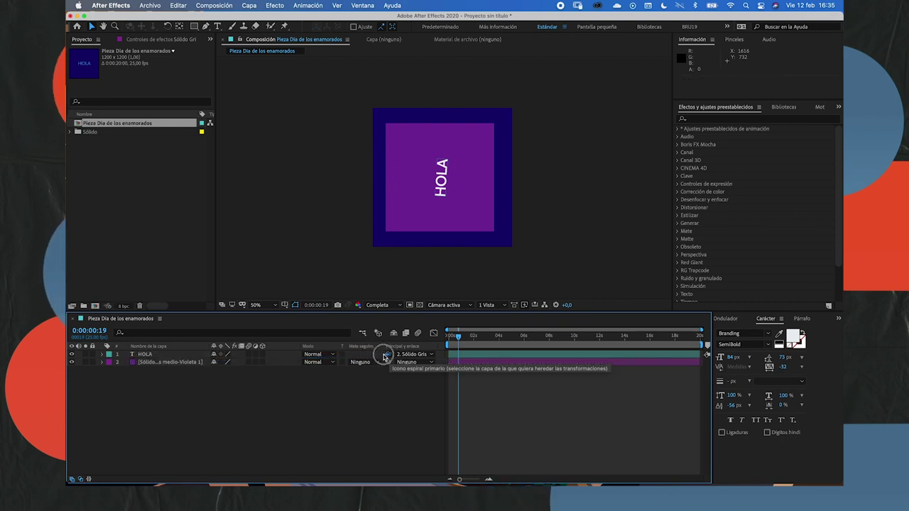
left_click(411, 354)
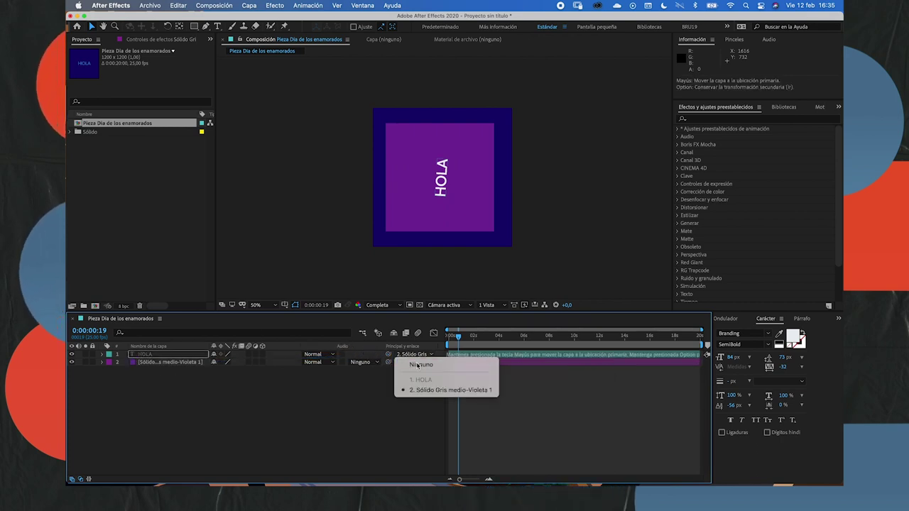
left_click(419, 364)
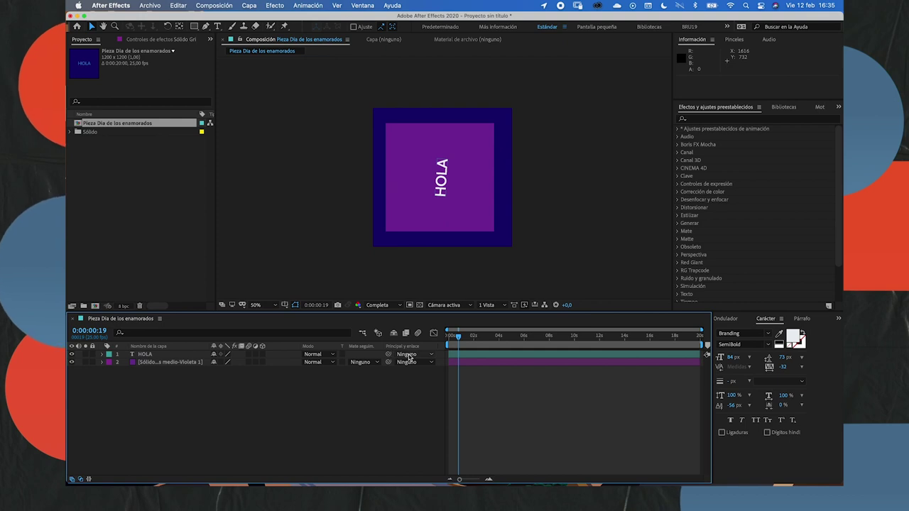
Relink HOLA and set its Parent to 2. Sólido Gris medio-Violeta 1
mouse_move(388, 355)
left_mouse_down()
mouse_move(182, 363)
mouse_move(370, 352)
left_mouse_up()
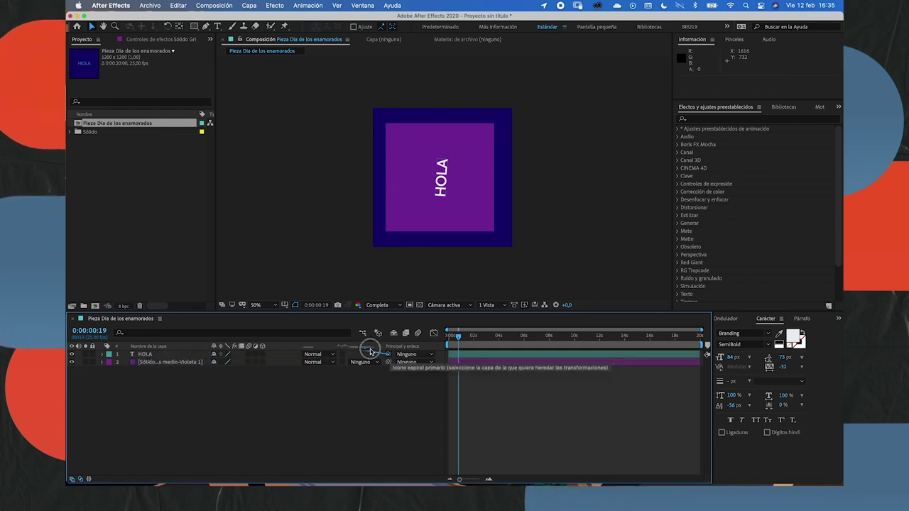
left_click_drag(370, 351, 387, 354)
left_click(408, 354)
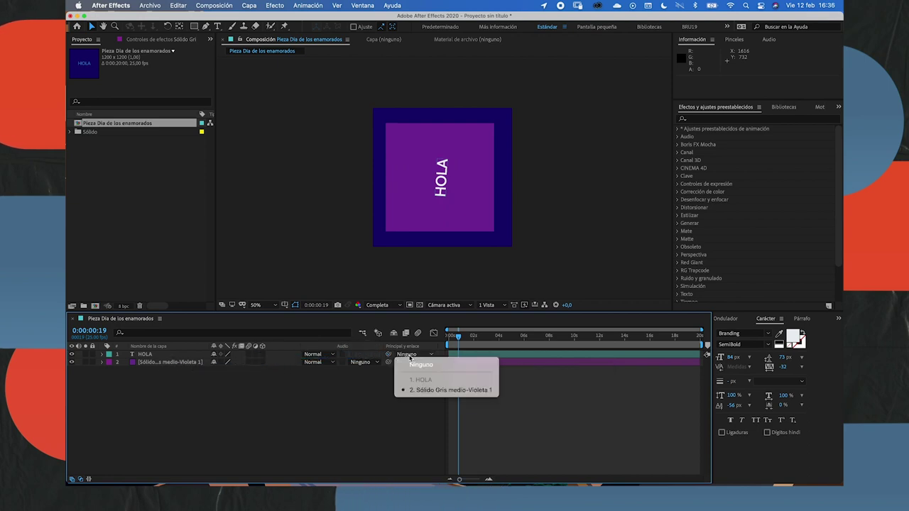
left_click(411, 363)
left_click(387, 421)
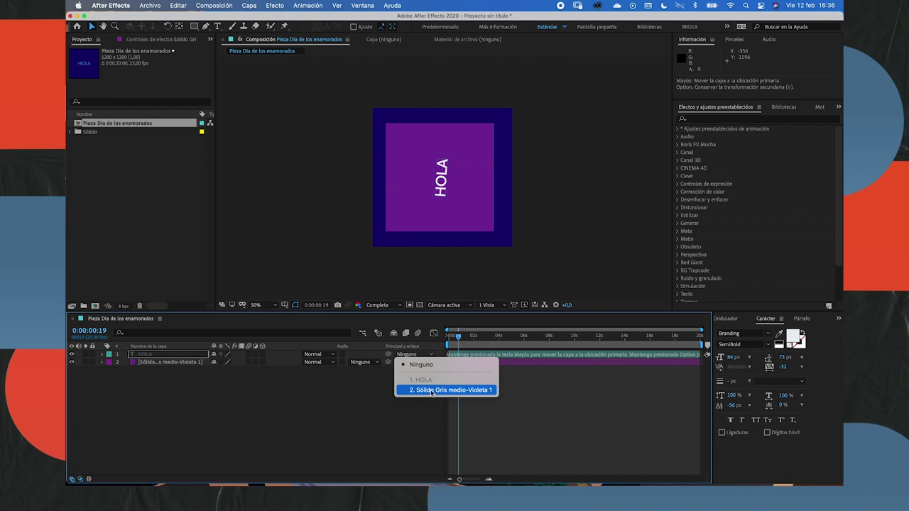
left_click(431, 391)
Test-scrub the violet solid's Scale, then undo so it fills the frame again
left_click(170, 362)
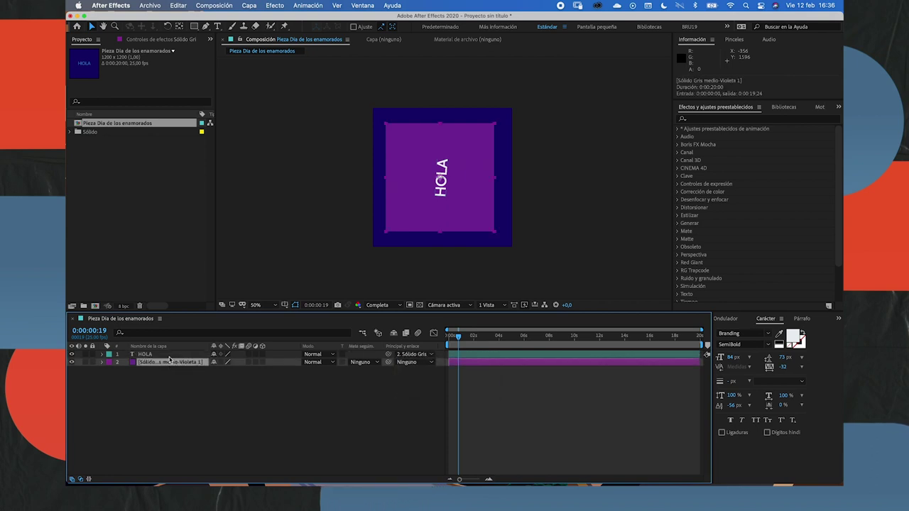
left_click(103, 362)
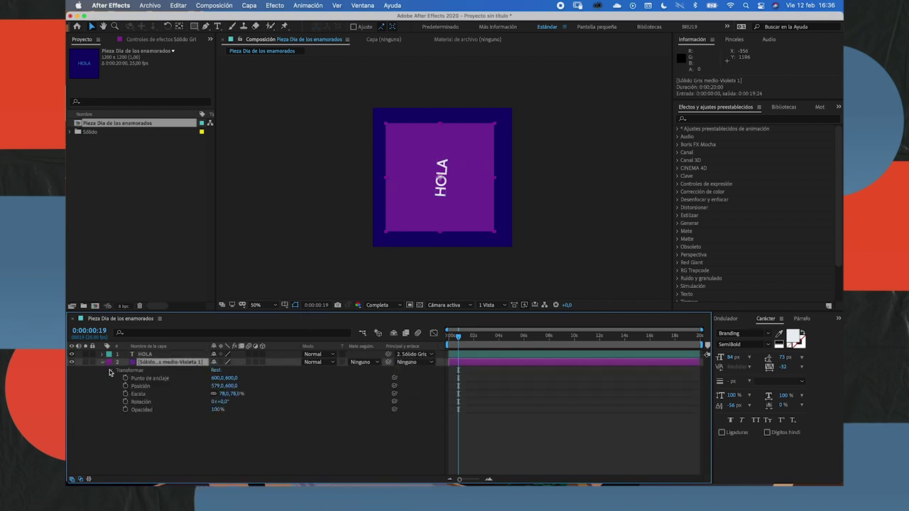
left_click_drag(229, 393, 223, 393)
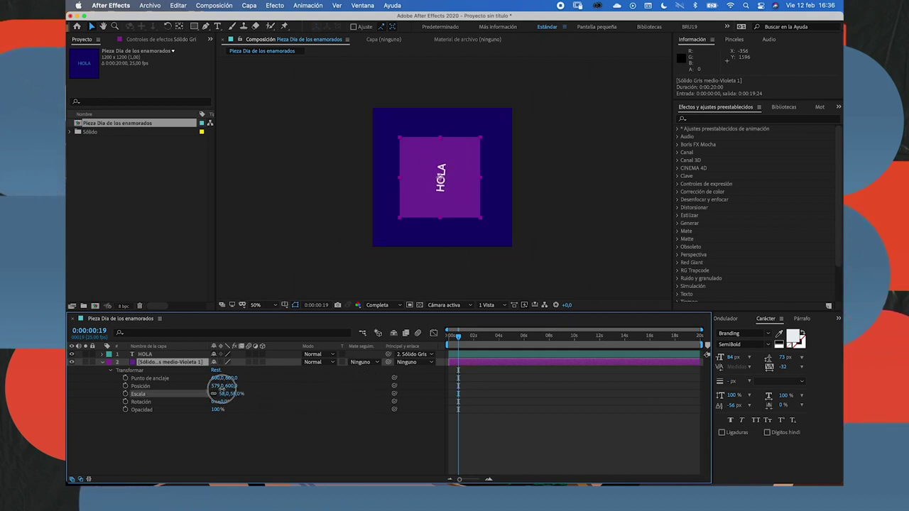
left_click(103, 362)
left_click(121, 386)
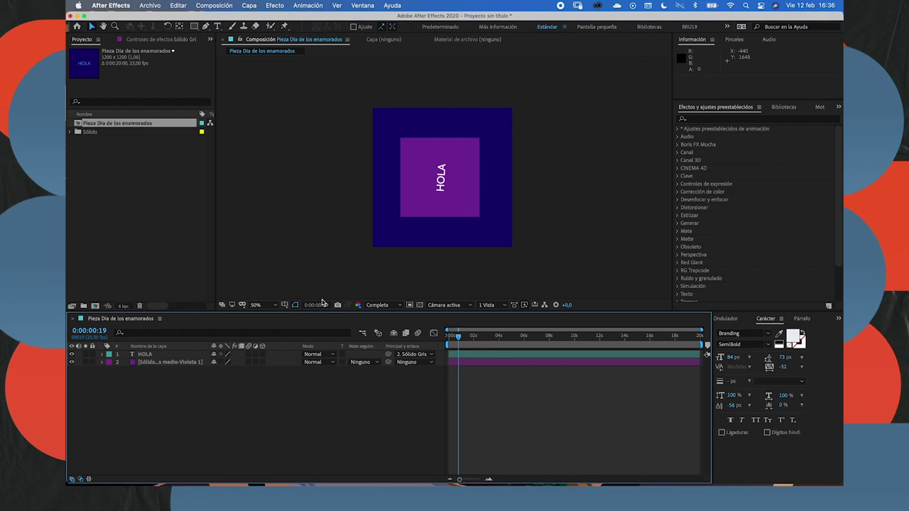
key("super+z")
key("super+z")
key("super+z")
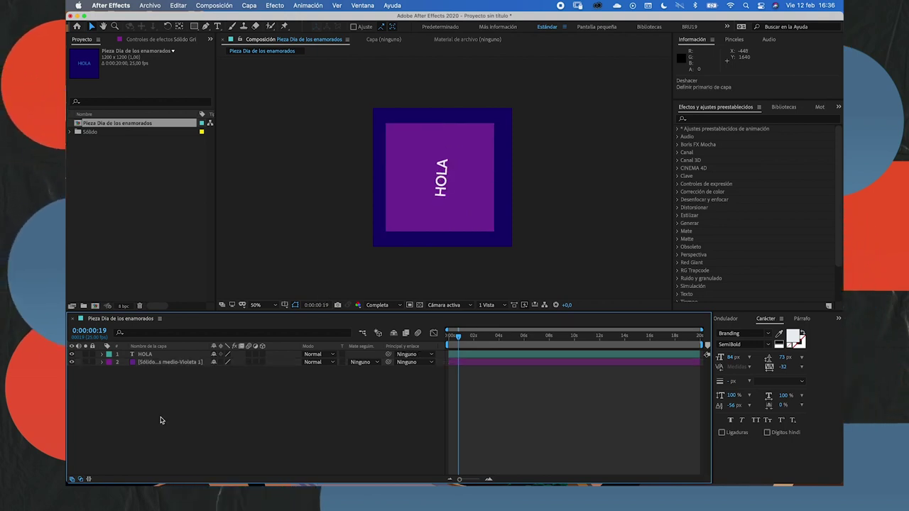
key("super+shift+z")
key("super+shift+z")
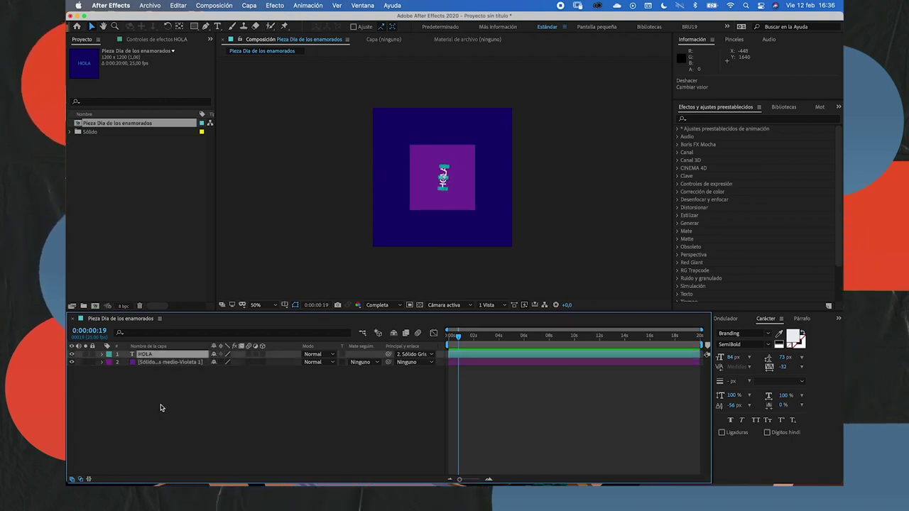
Preview the composition and set HOLA's Parent dropdown to Ninguno
left_click(160, 407)
key("space")
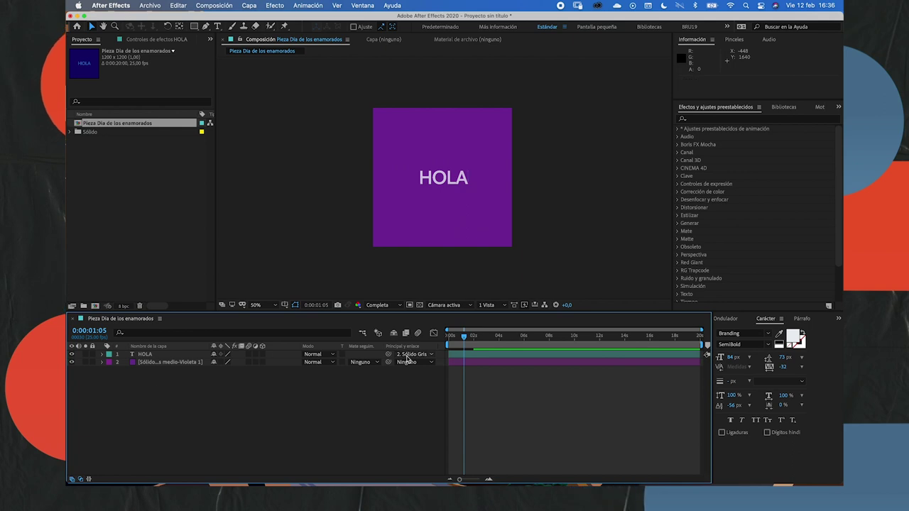
left_click(407, 360)
left_click(389, 397)
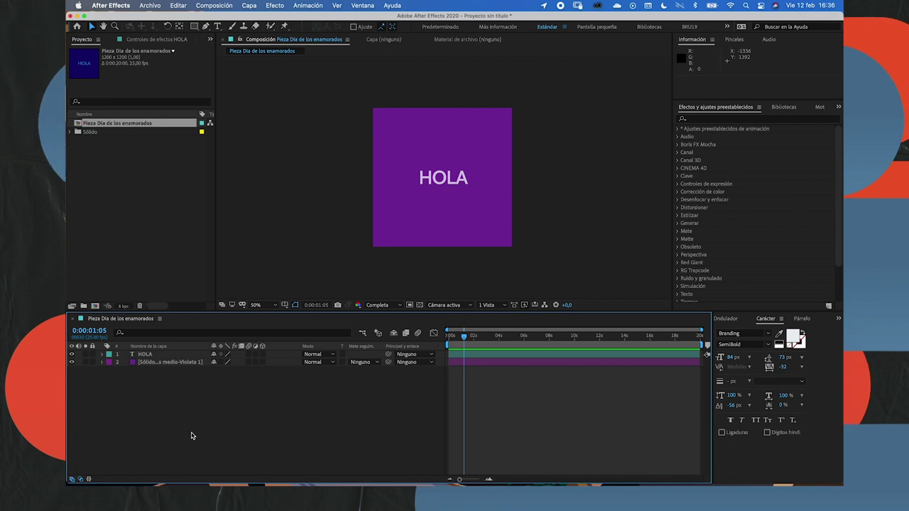
Add a null object via the timeline's Nuevo > Objeto Null menu, then deselect it
right_click(194, 368)
mouse_move(240, 374)
left_click(346, 404)
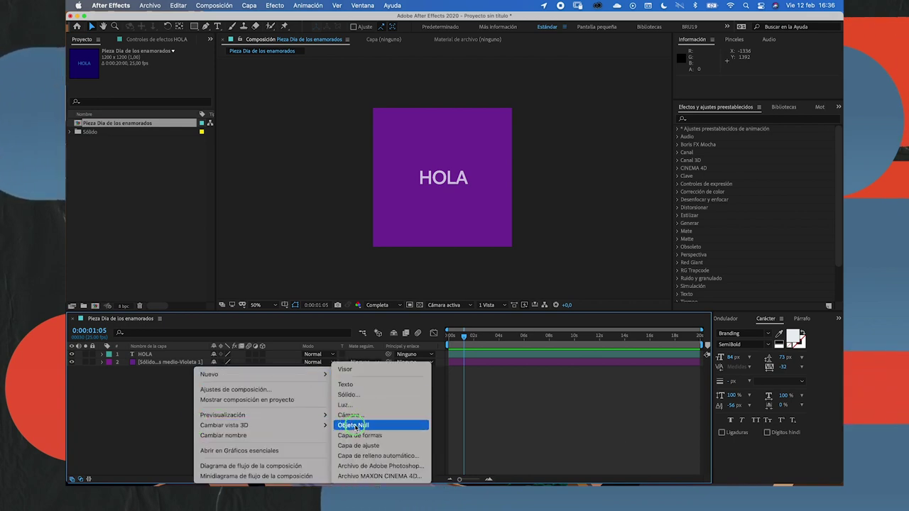
left_click(354, 426)
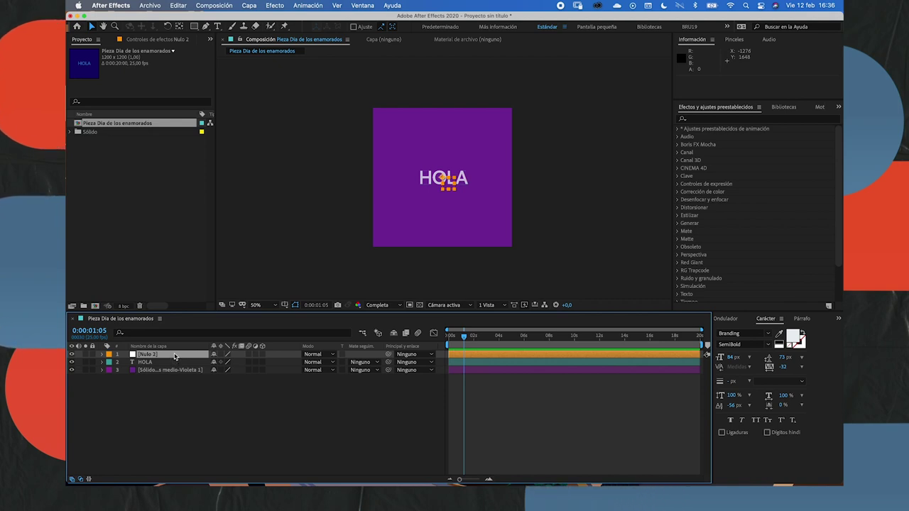
left_click(182, 414)
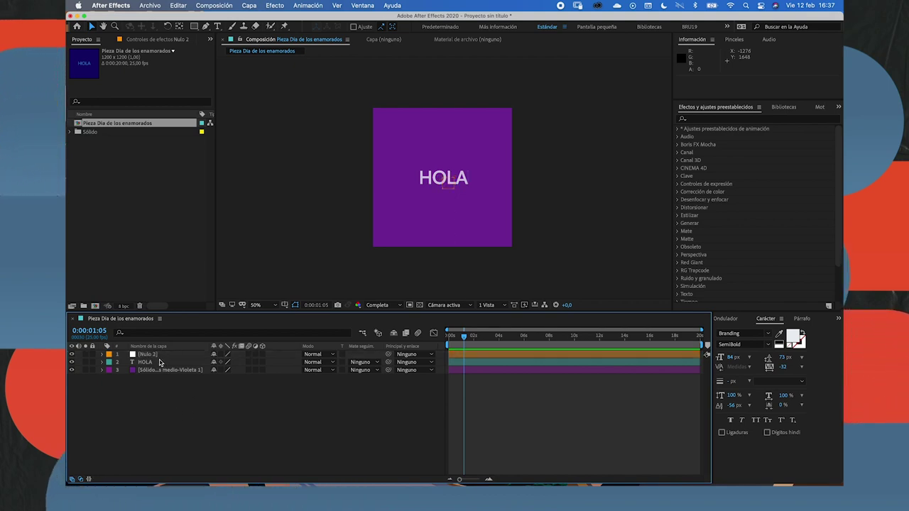
Copy HOLA and paste HOLA 2, 3 and 4 at upper right, lower left and upper left
left_click(158, 363)
key("super+c")
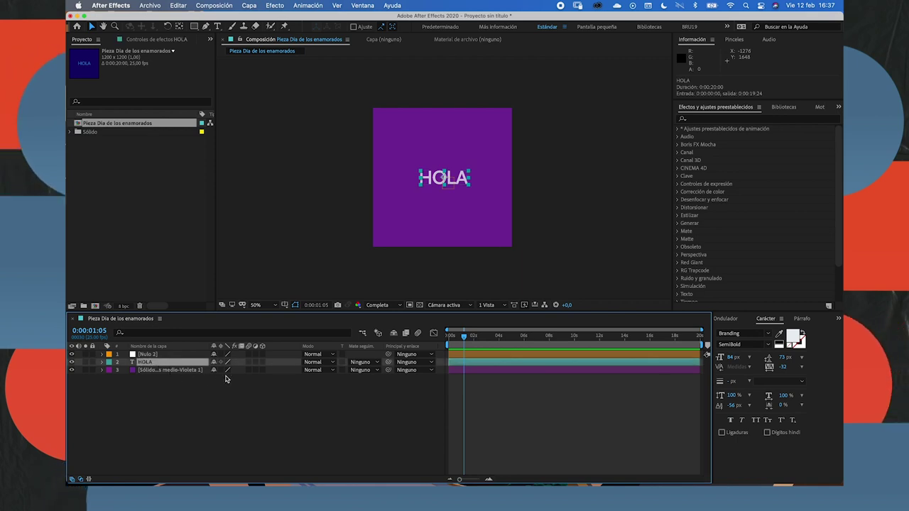
key("super+v")
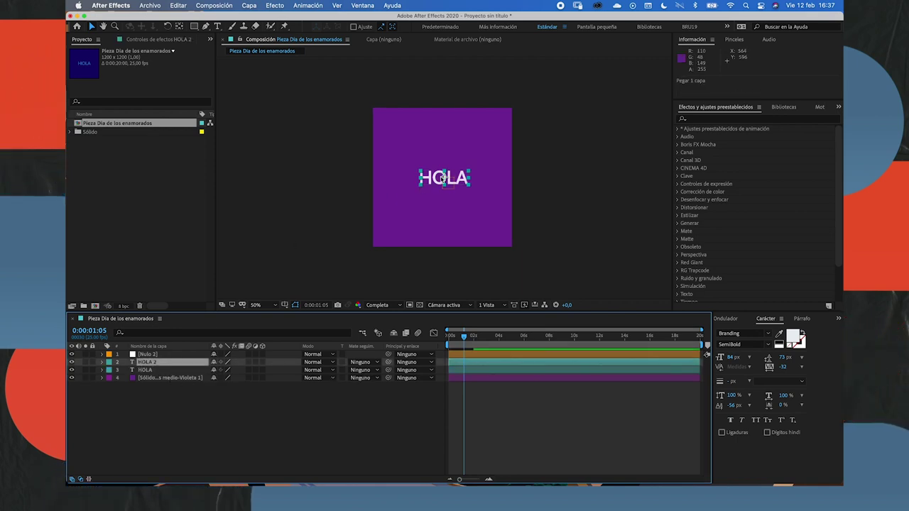
left_click_drag(442, 179, 470, 146)
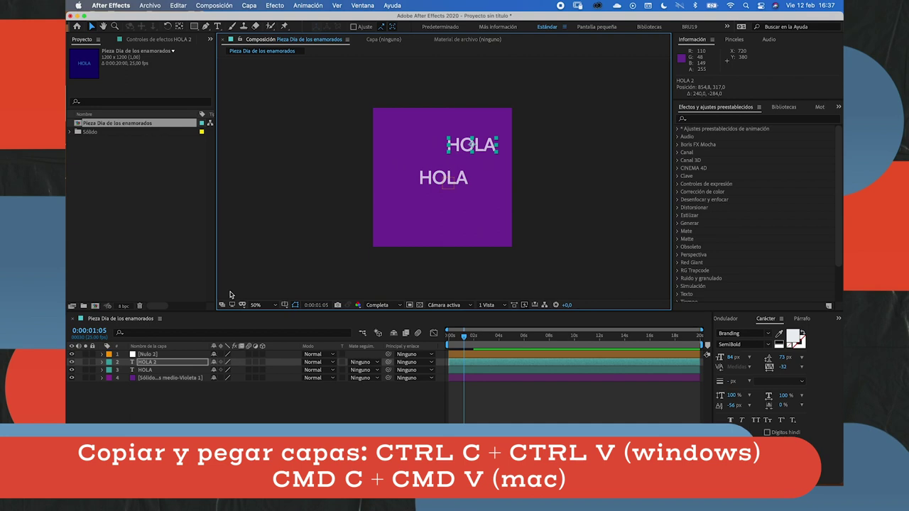
left_click(159, 360)
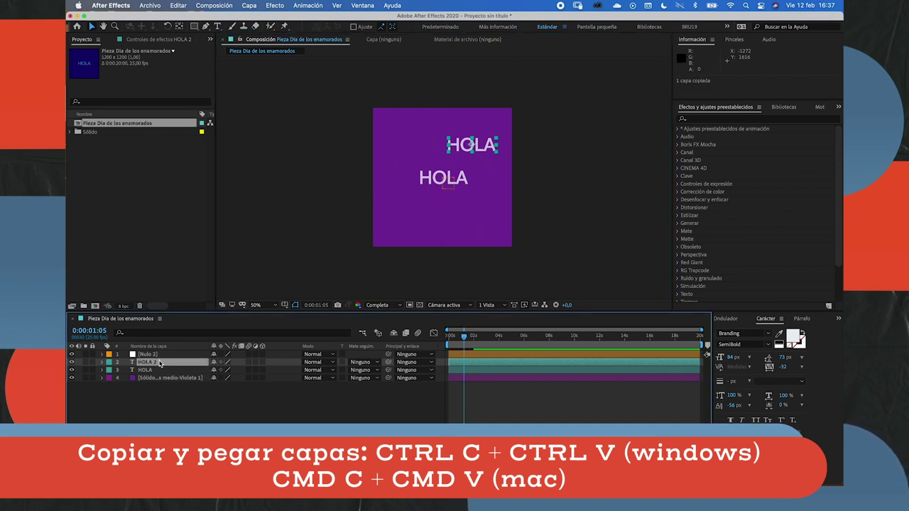
key("super+v")
left_click_drag(454, 146, 397, 212)
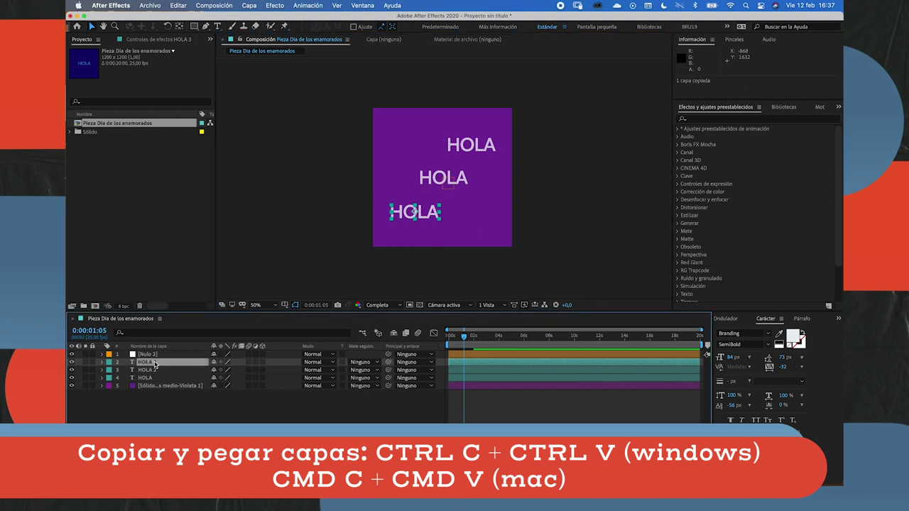
key("super+v")
mouse_move(415, 212)
left_mouse_down()
mouse_move(406, 144)
mouse_move(410, 151)
left_mouse_up()
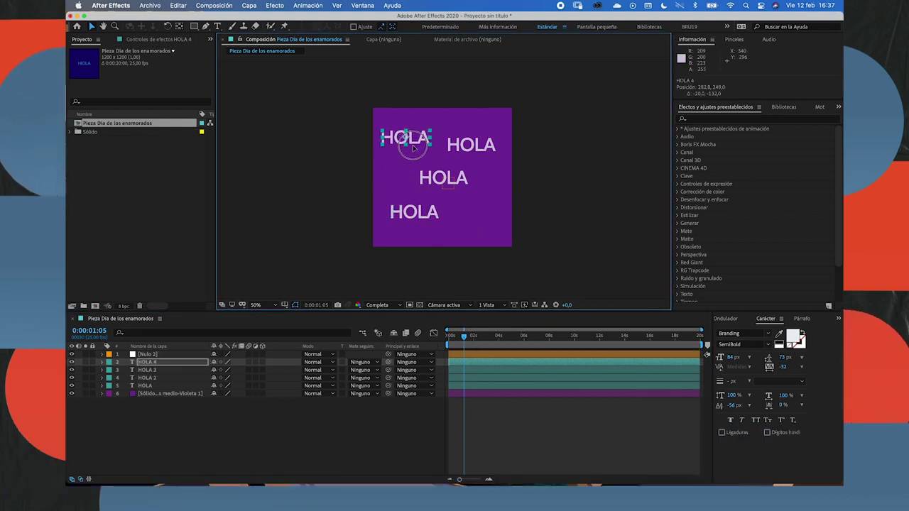
Nudge HOLA 4 slightly downward through its Transform position value
left_click(103, 362)
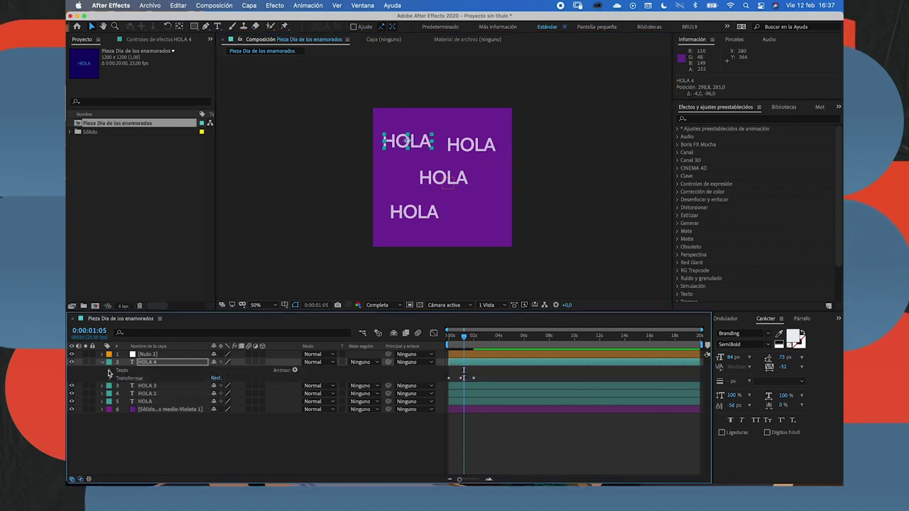
left_click(110, 378)
mouse_move(228, 394)
left_mouse_down()
mouse_move(288, 388)
mouse_move(239, 388)
left_mouse_up()
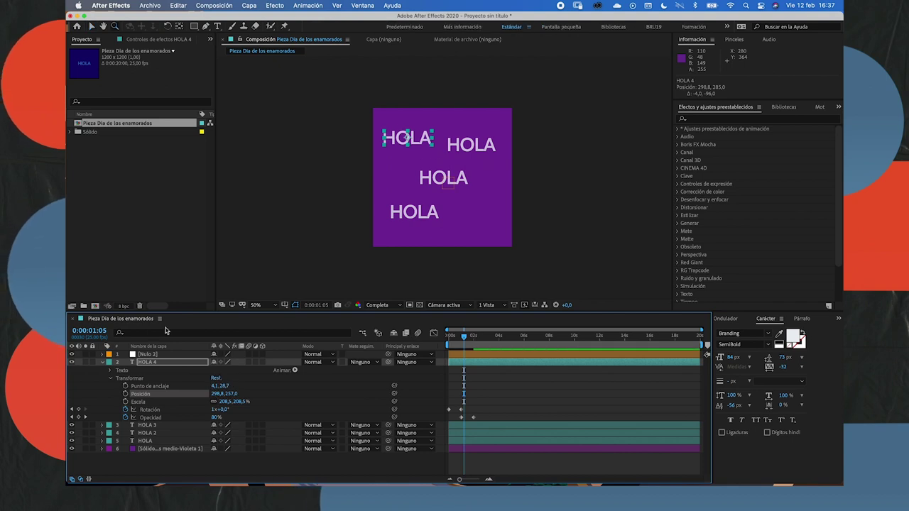
left_click(103, 362)
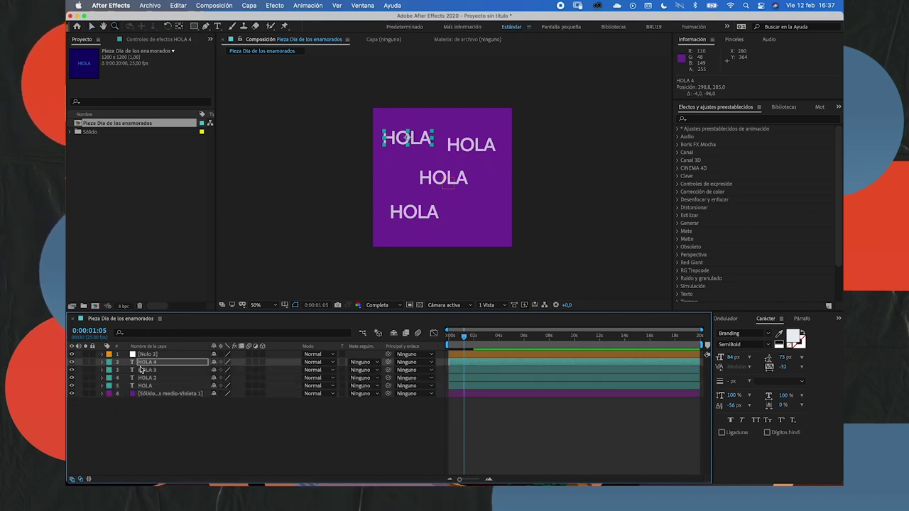
Paste HOLA 5 at the bottom-right and nudge the other HOLAs into a balanced layout
key("ctrl+v")
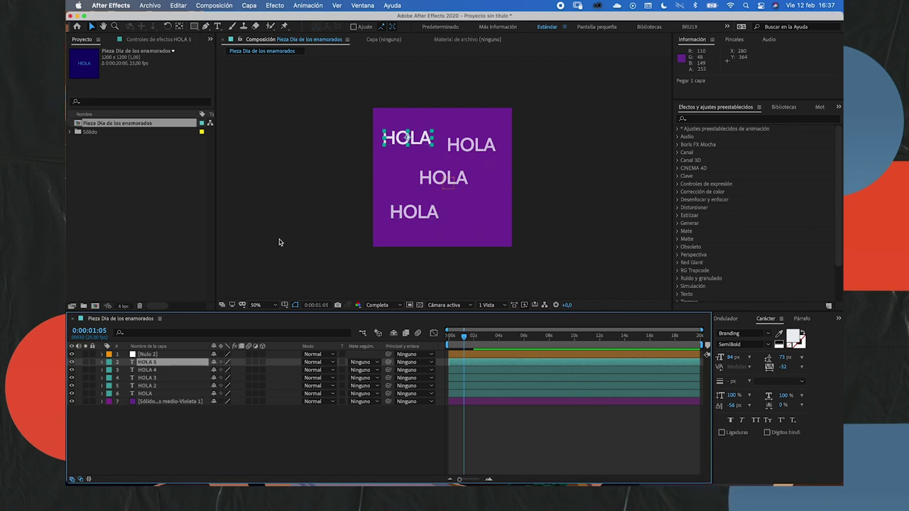
left_click_drag(422, 142, 487, 216)
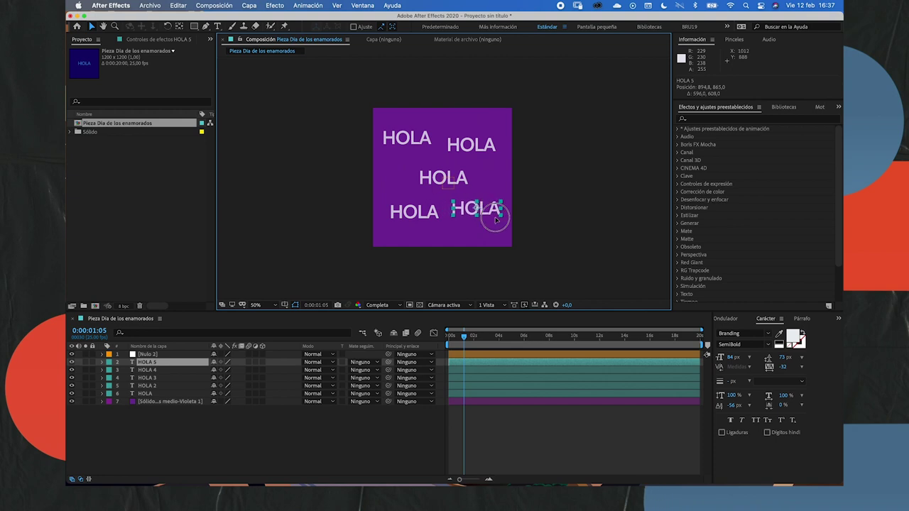
left_click_drag(426, 152, 426, 158)
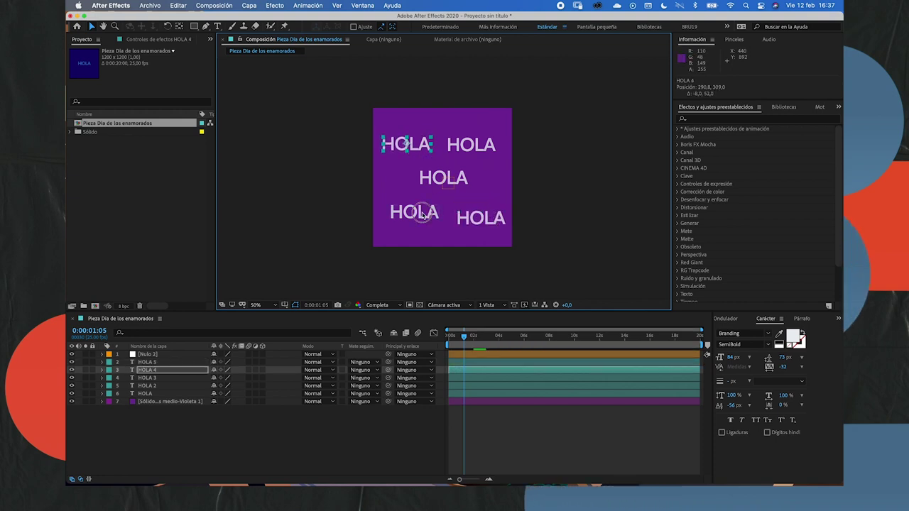
left_click_drag(415, 213, 407, 216)
left_click_drag(475, 221, 473, 217)
left_click_drag(470, 144, 476, 142)
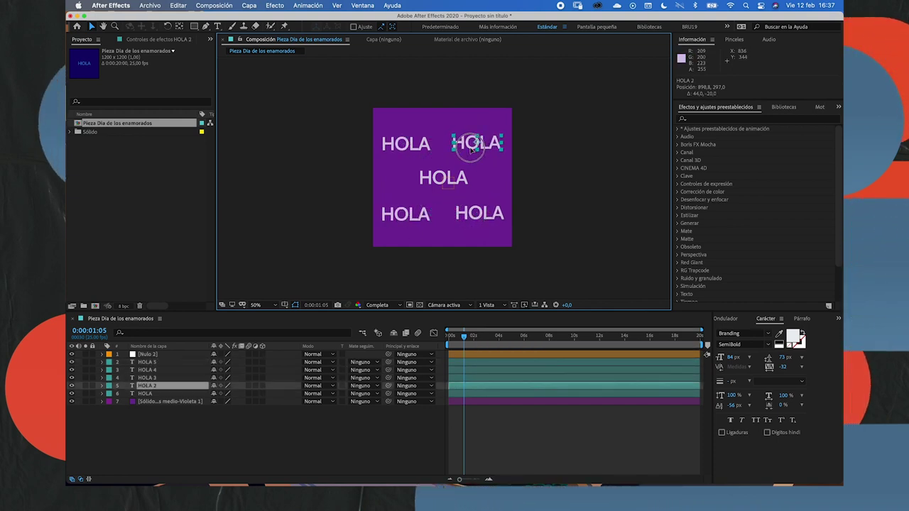
left_click(181, 426)
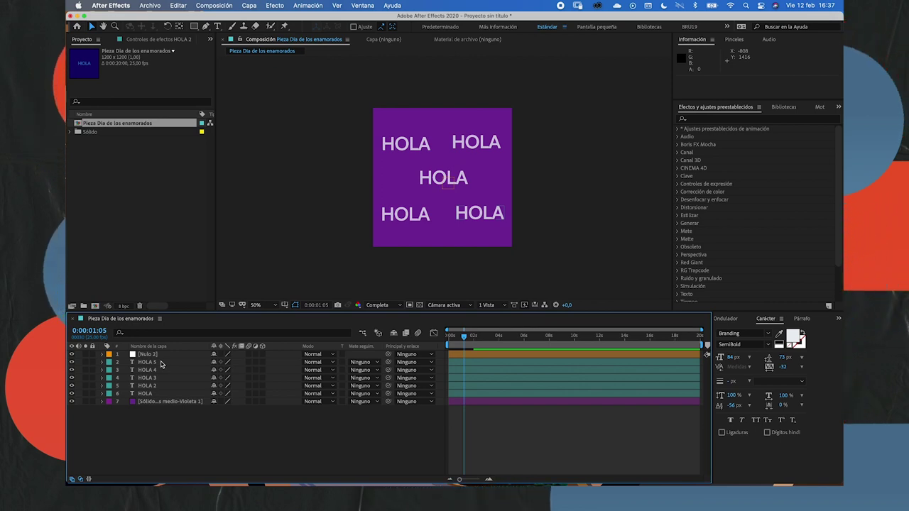
left_click(145, 394)
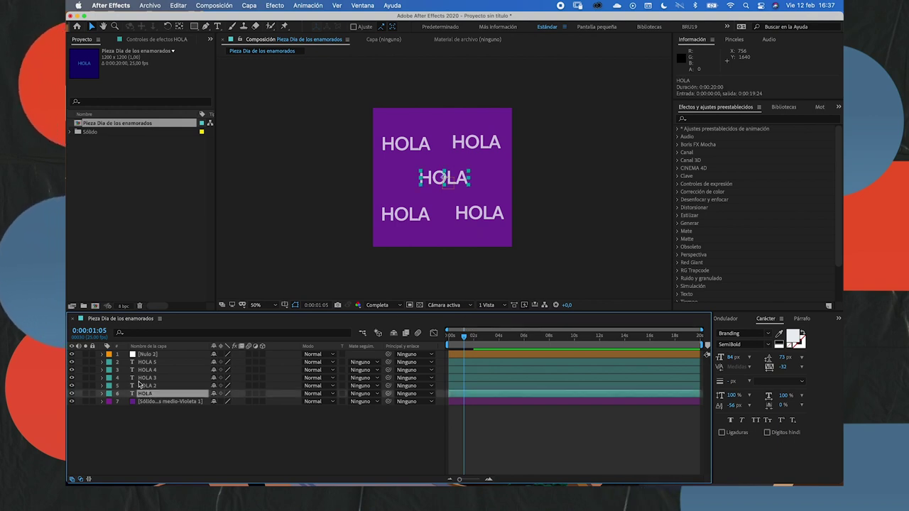
key("space")
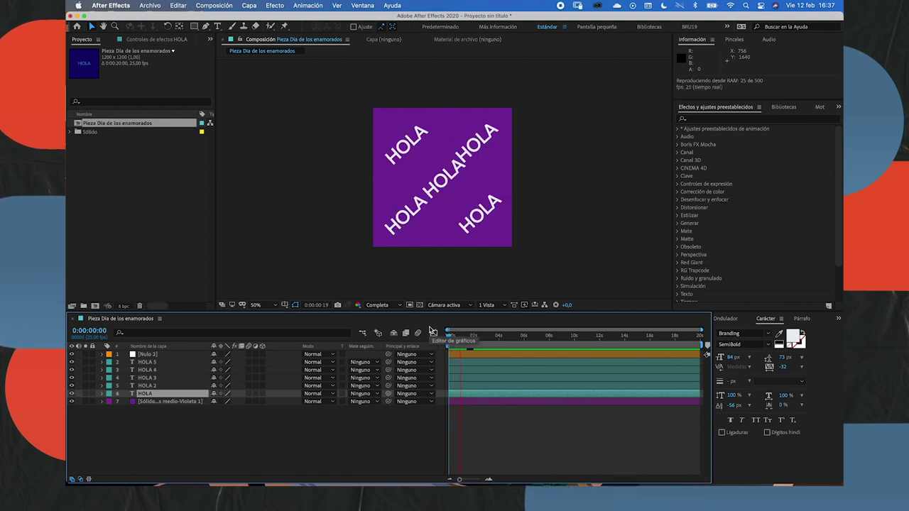
key("space")
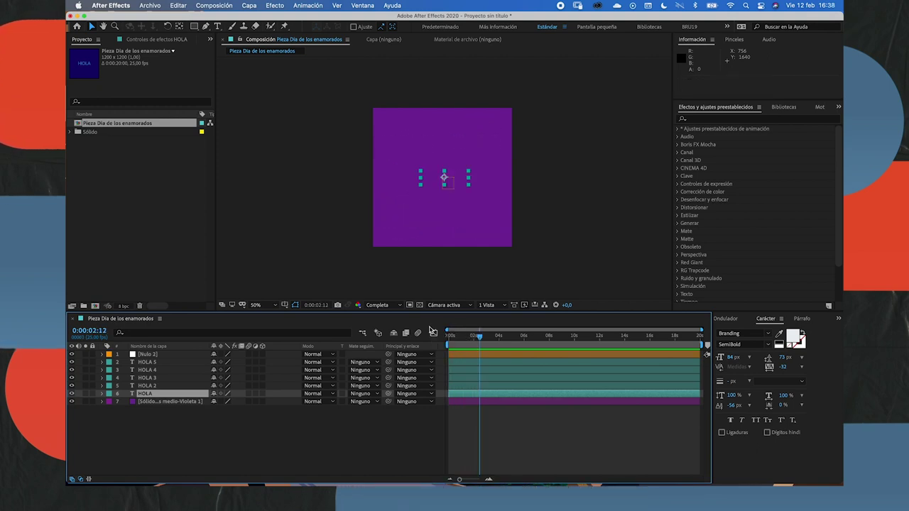
mouse_move(477, 328)
left_mouse_down()
mouse_move(471, 345)
mouse_move(448, 346)
left_mouse_up()
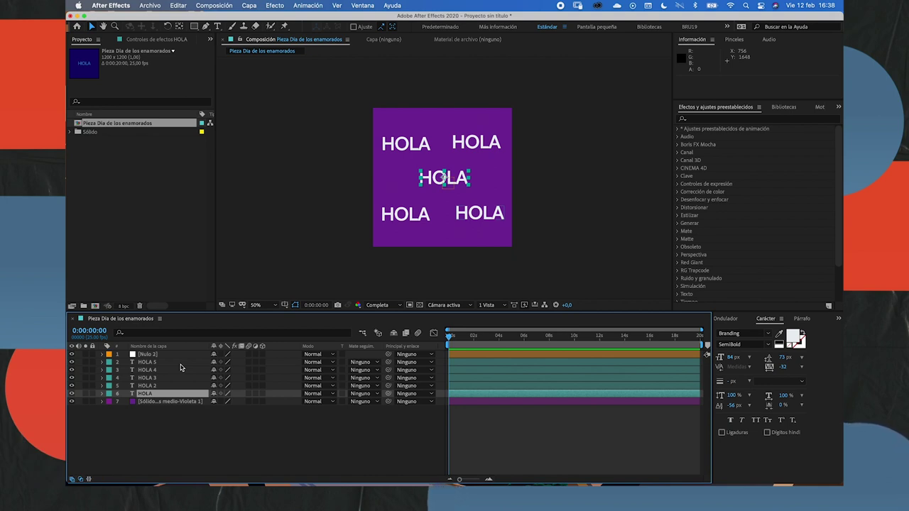
Pick-whip the five selected HOLA layers onto Nulo 2, then expand Nulo 2's Transform
mouse_move(442, 363)
left_mouse_down()
mouse_move(436, 396)
mouse_move(426, 396)
left_mouse_up()
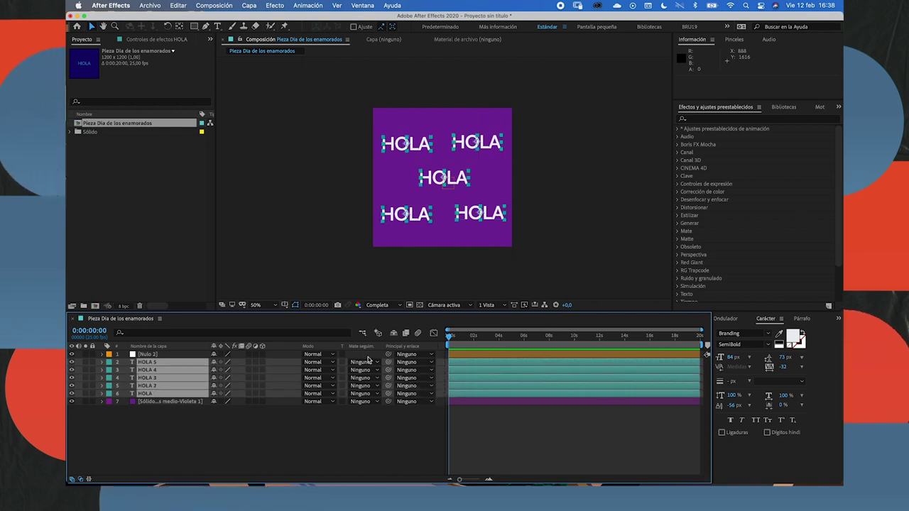
mouse_move(387, 362)
left_mouse_down()
mouse_move(213, 354)
mouse_move(394, 368)
mouse_move(152, 355)
left_mouse_up()
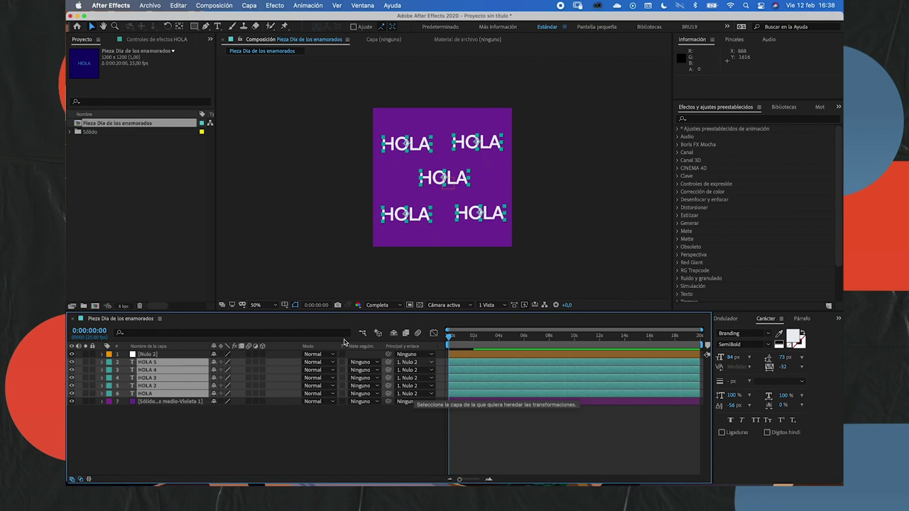
left_click(148, 354)
left_click(102, 354)
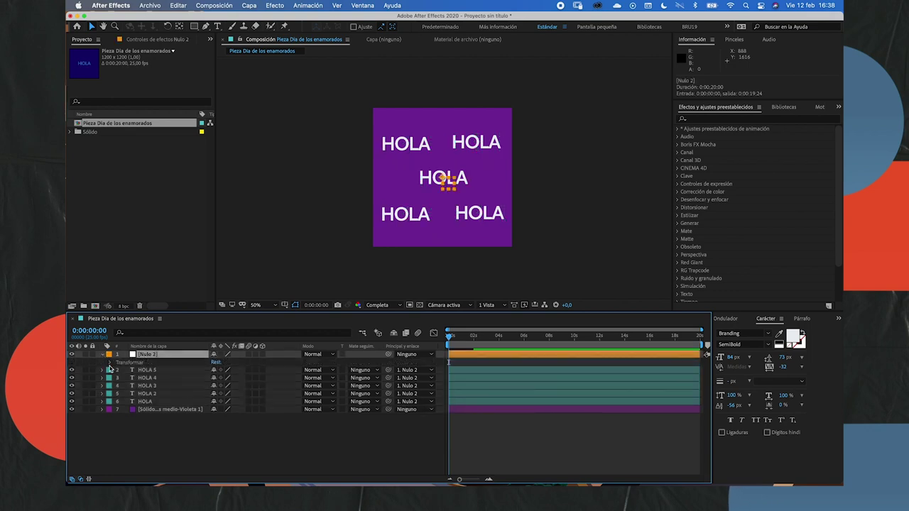
left_click(110, 363)
Scrub Nulo 2's Scale to 51%, preview the animation, and return to frame 0
left_click_drag(241, 386, 217, 388)
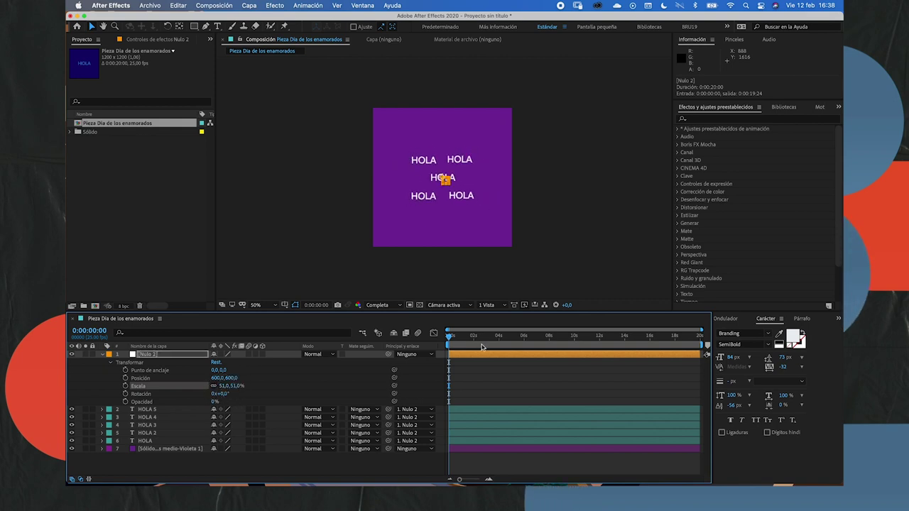
left_click_drag(449, 334, 455, 335)
key("space")
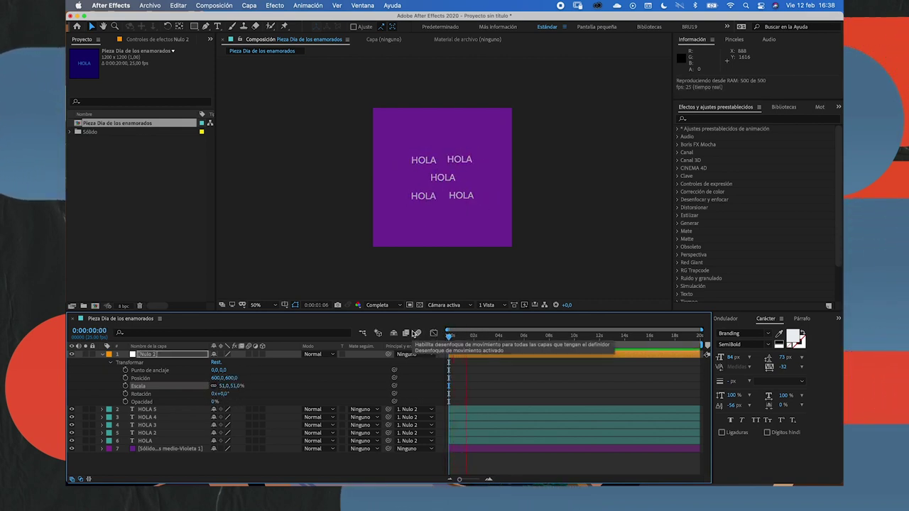
key("space")
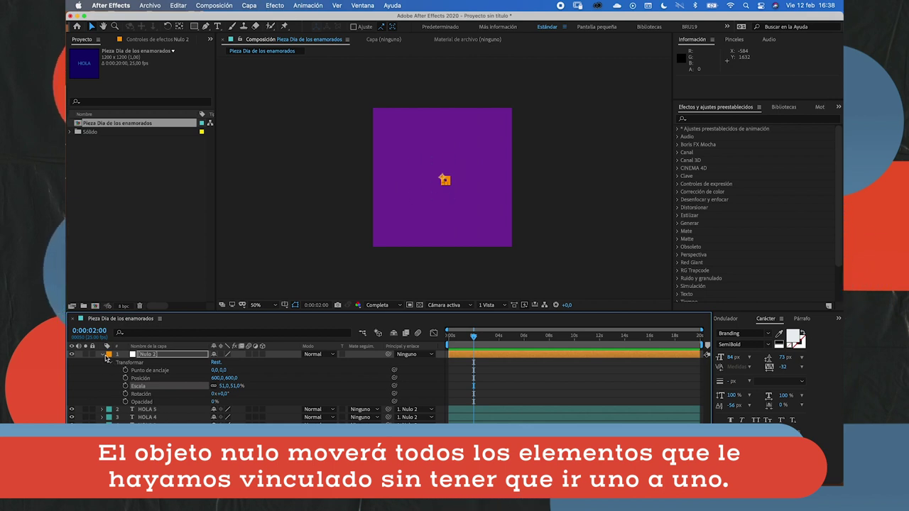
key("Home")
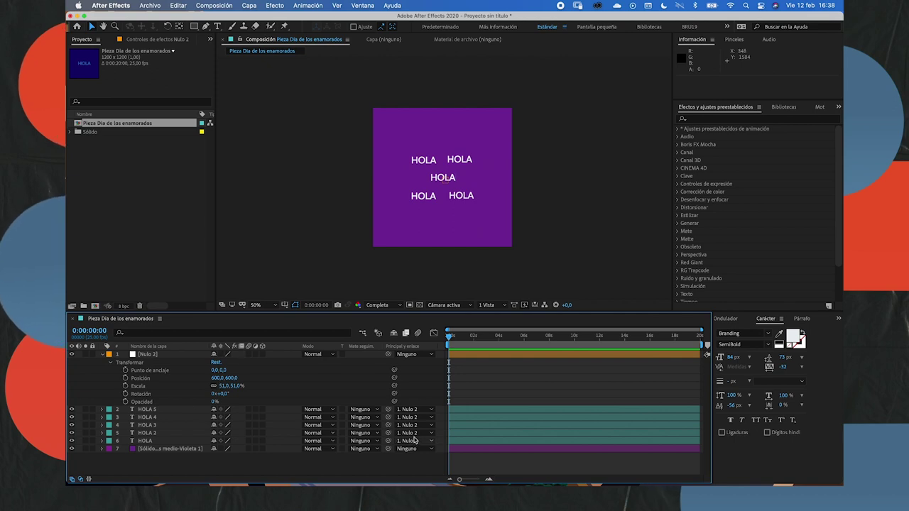
Pick-whip the violet solid to Nulo 2, test-scale the null, undo it, and reselect Nulo 2
left_click(149, 448)
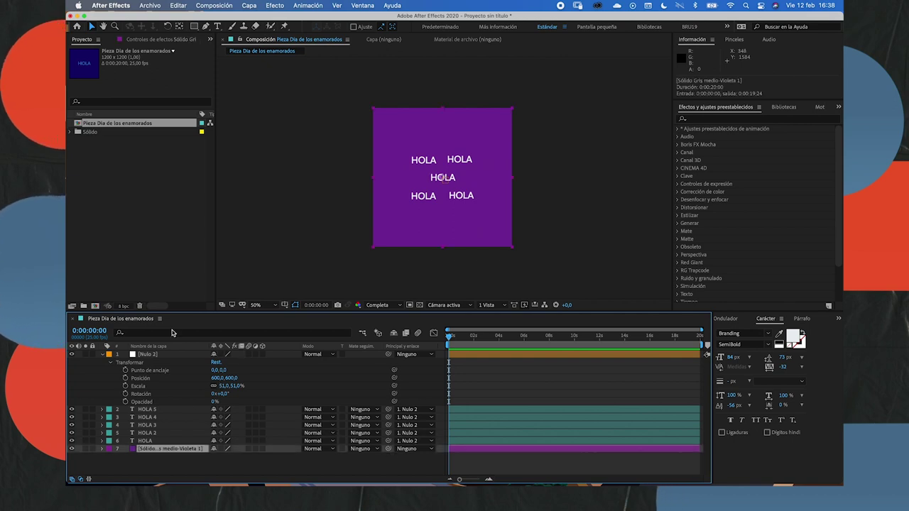
left_click_drag(389, 448, 145, 354)
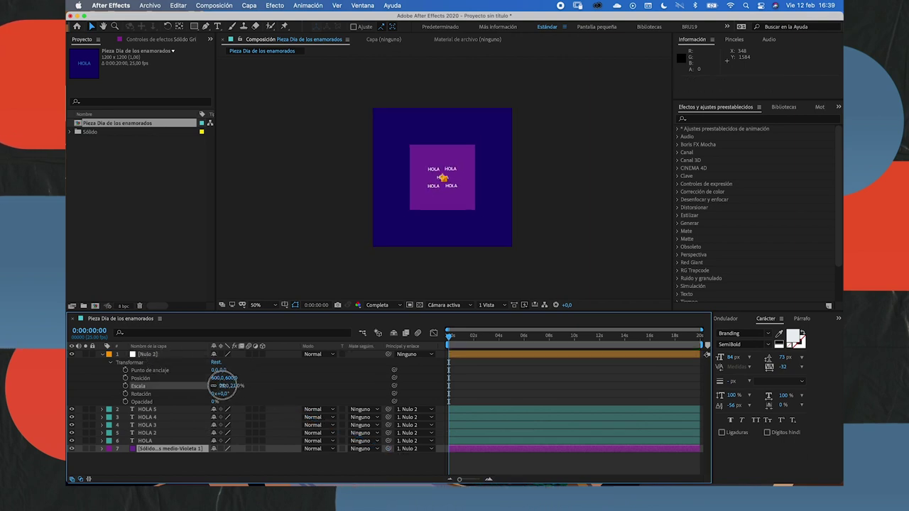
mouse_move(229, 385)
left_mouse_down()
mouse_move(269, 370)
mouse_move(177, 371)
mouse_move(224, 382)
left_mouse_up()
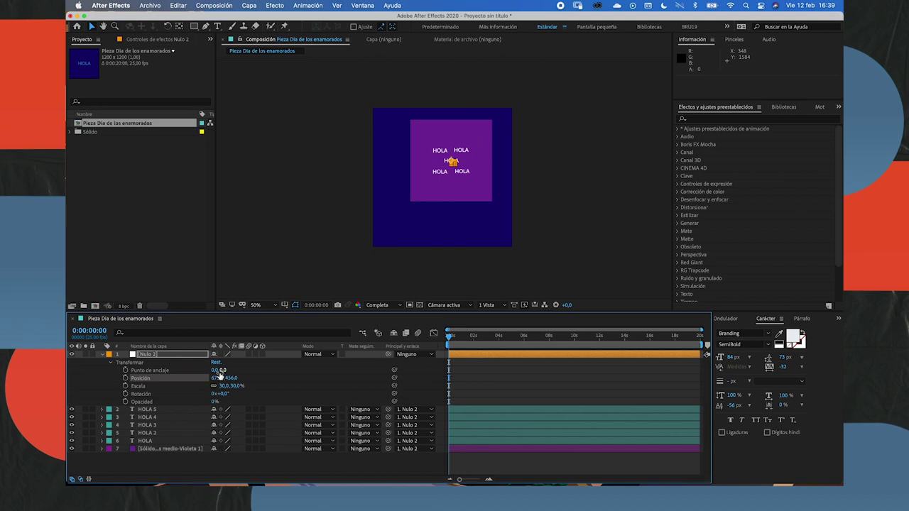
key("super+z")
key("super+z")
key("super+z")
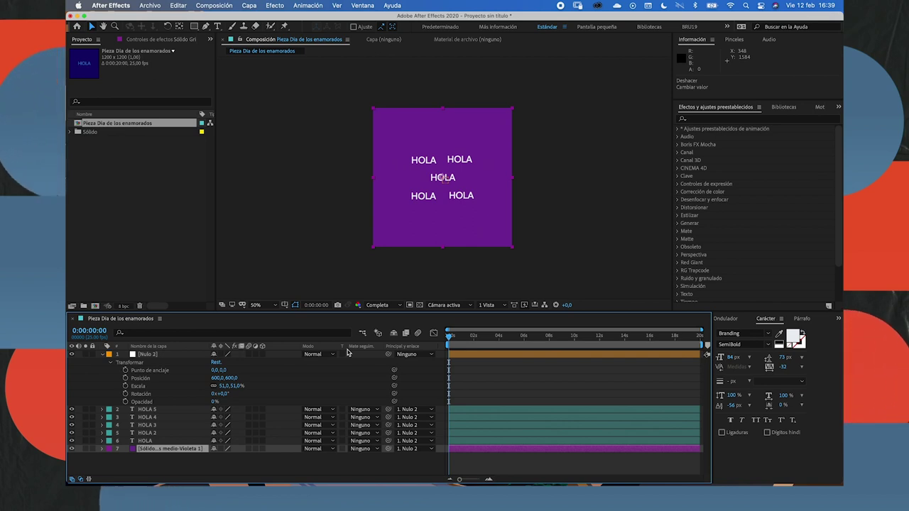
left_click(157, 355)
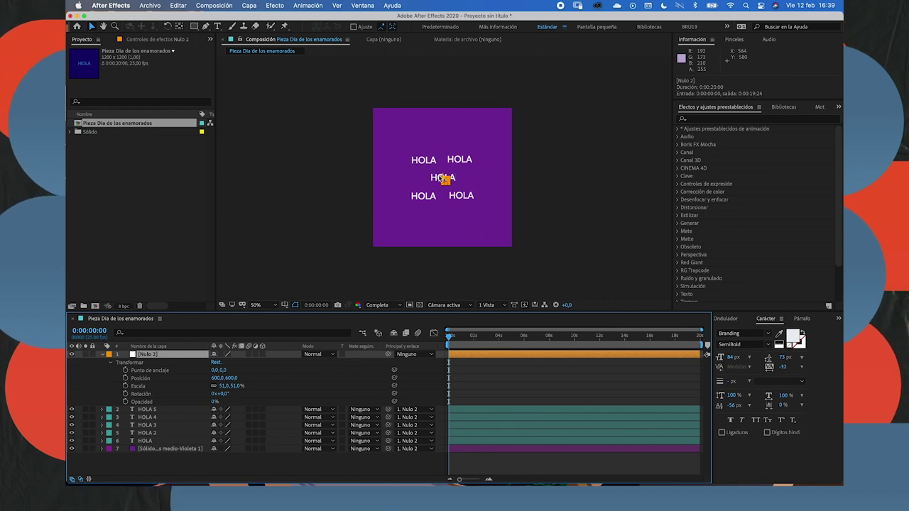
Zoom the viewer to 400%, scrub Nulo 2's Opacity to 0%, and collapse the layer
key("slash")
key("period")
key("period")
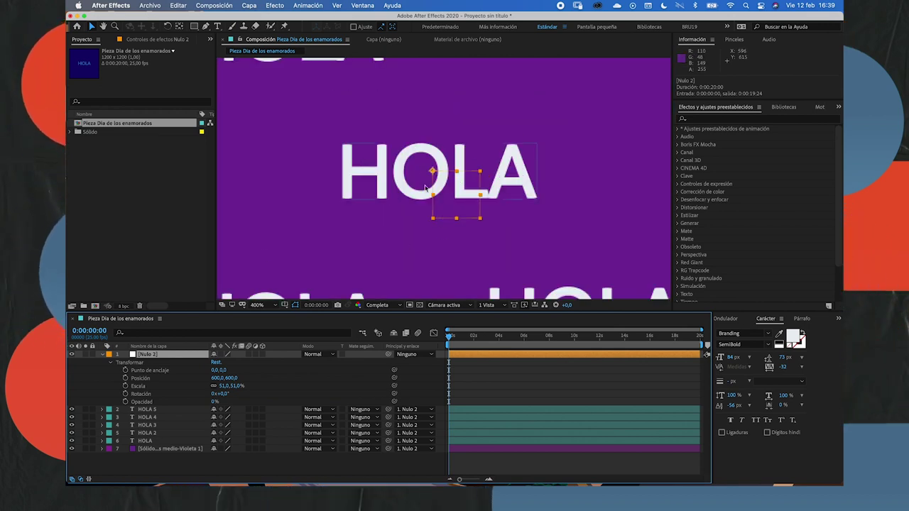
left_click(153, 354)
key("Return")
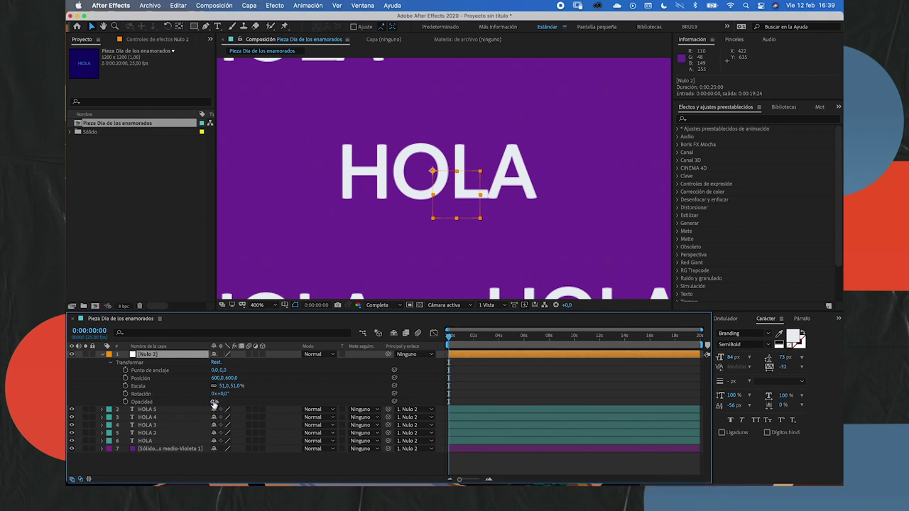
left_click_drag(213, 402, 220, 401)
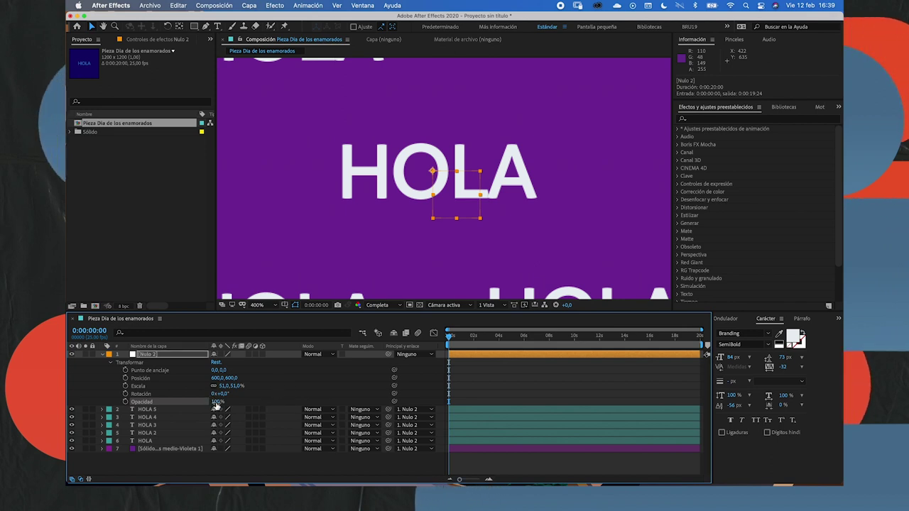
left_click_drag(214, 401, 131, 401)
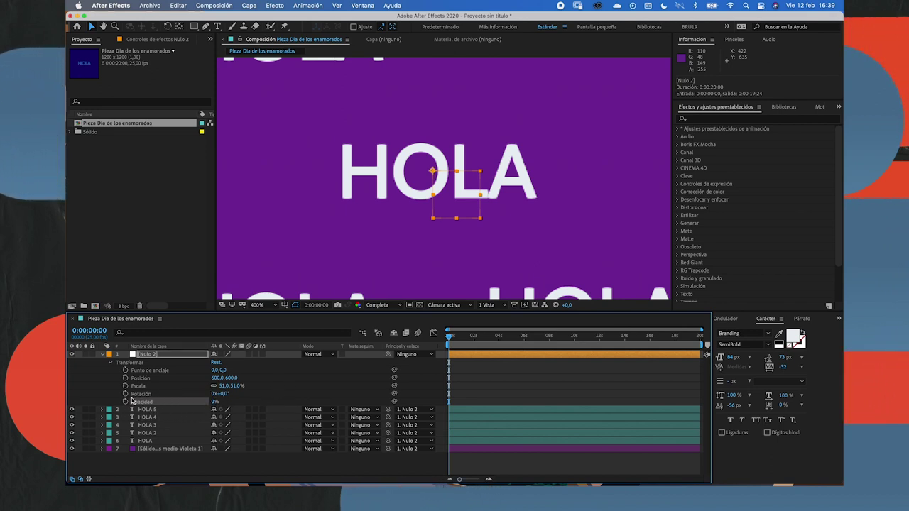
left_click(103, 355)
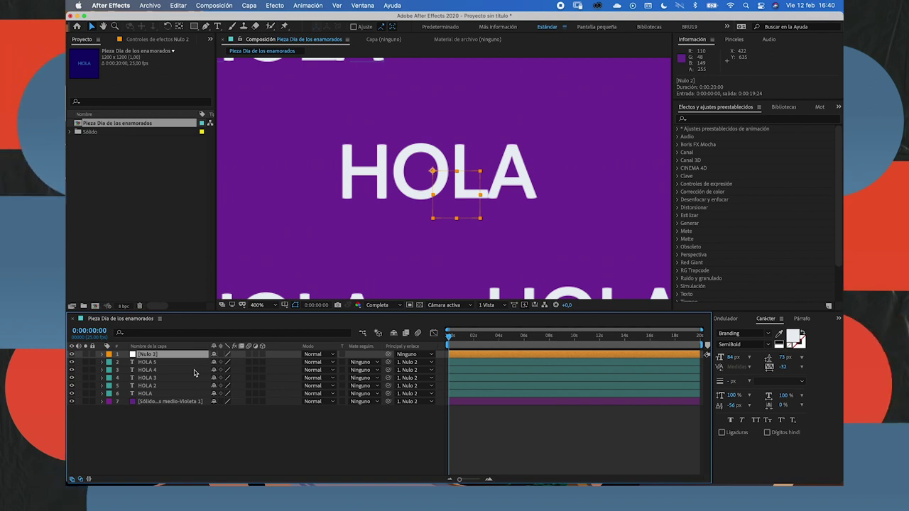
Return the timeline to layer bars and marquee-select Nulo 2 and HOLA 5, 4, 3 and 2
scroll(471, 225, "down", 1)
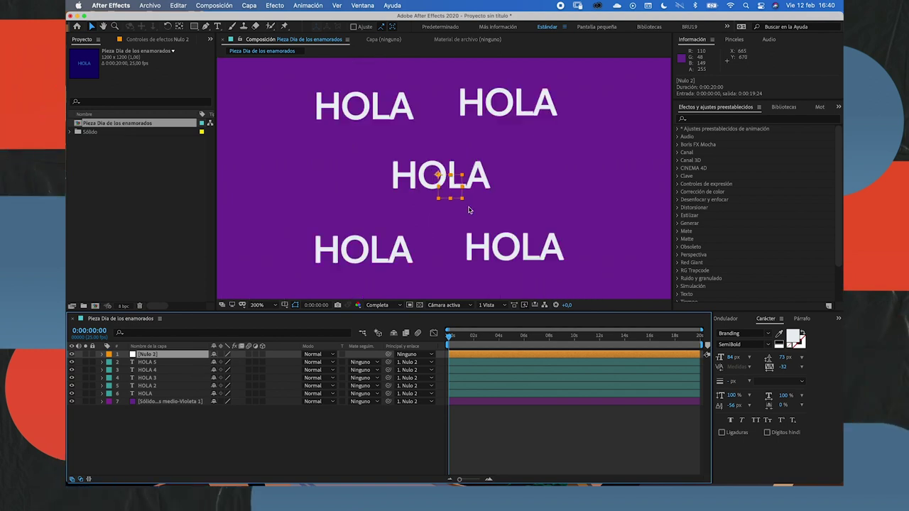
scroll(469, 206, "down", 1)
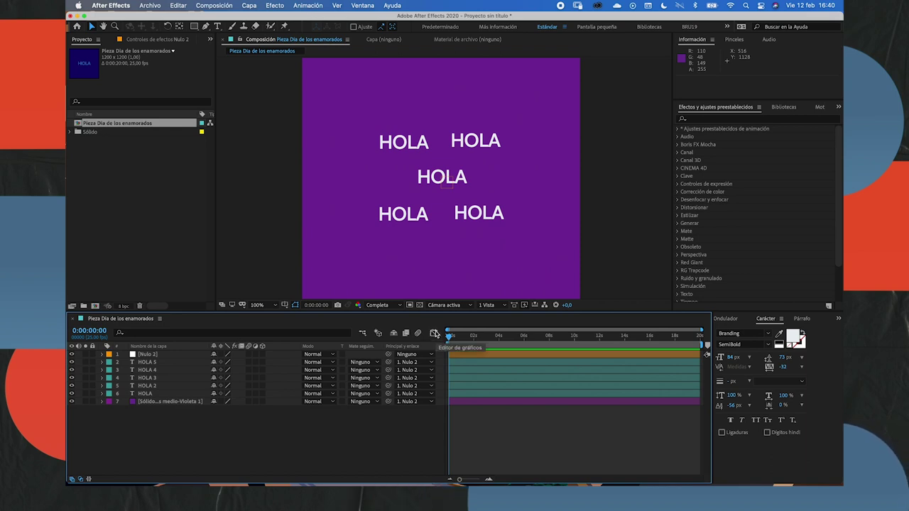
left_click(435, 333)
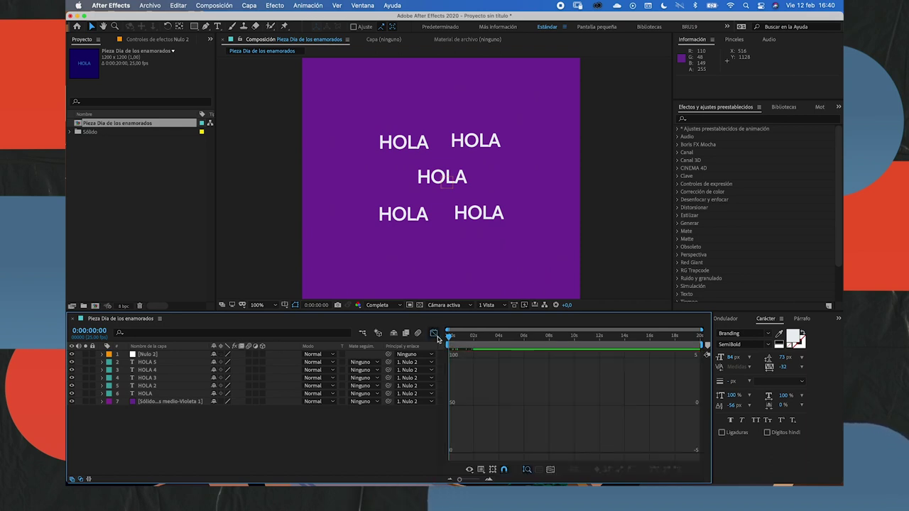
left_click(434, 334)
left_click(434, 333)
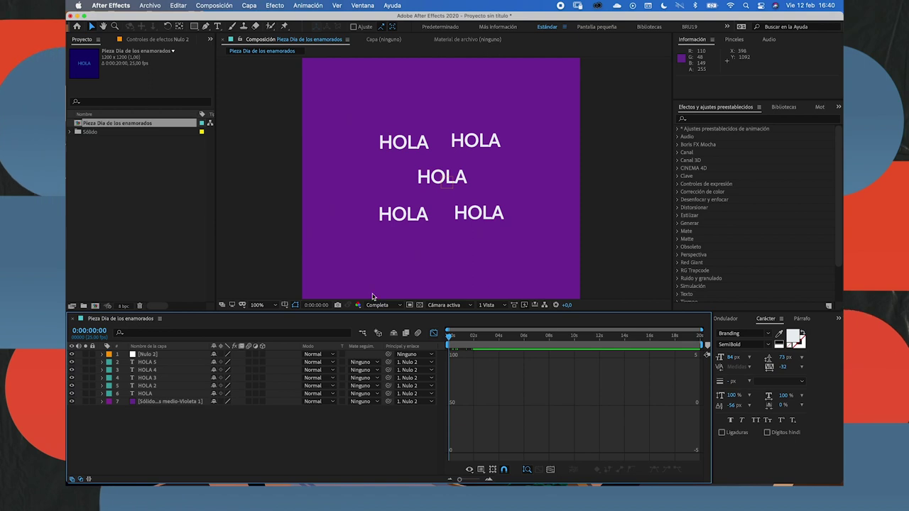
left_click(149, 395)
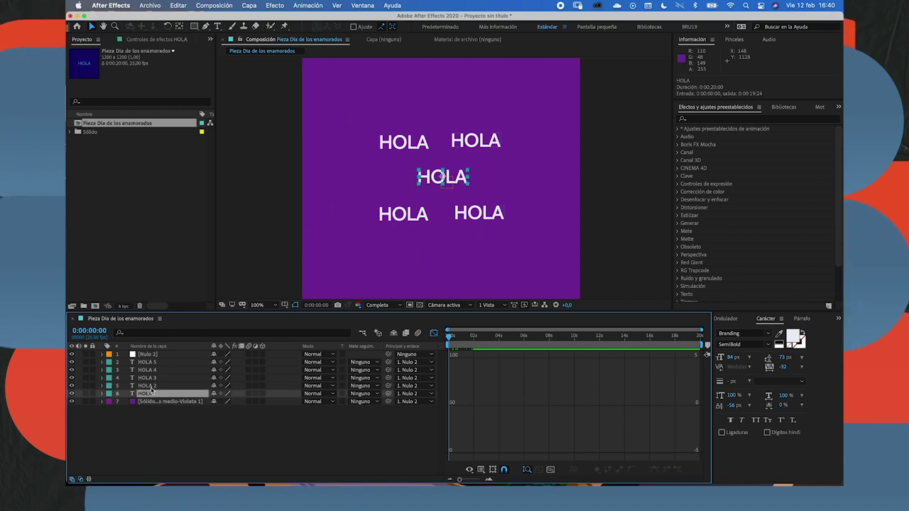
left_click(150, 385)
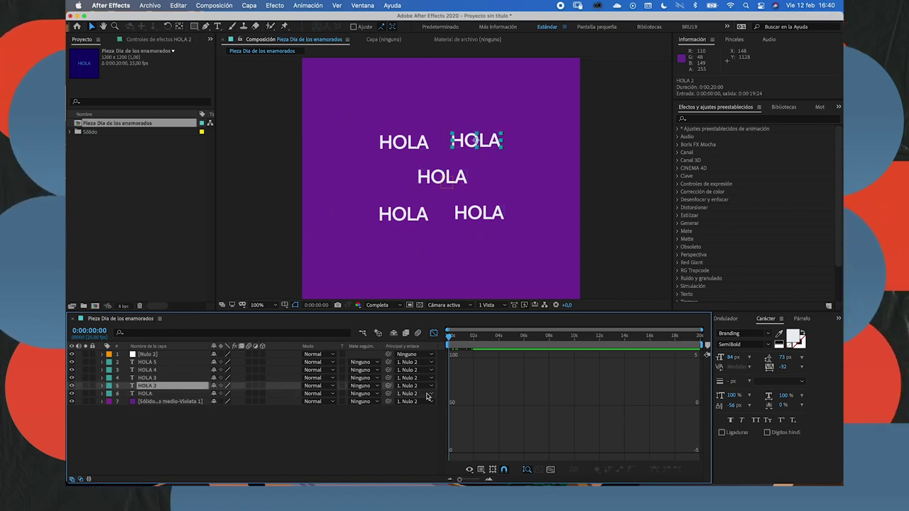
left_click(434, 333)
mouse_move(439, 378)
left_mouse_down()
mouse_move(434, 346)
mouse_move(436, 387)
left_mouse_up()
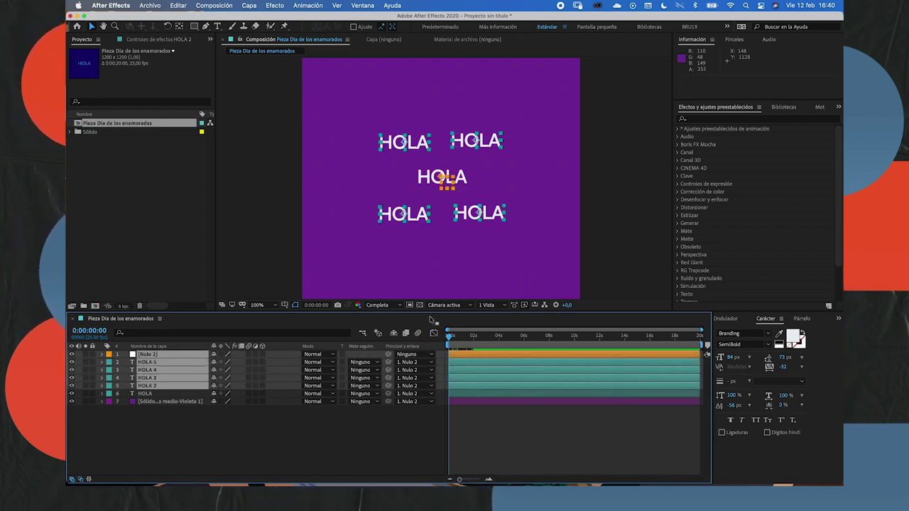
Delete the null and the HOLA copies, then scale the original HOLA to 198.3%
key("Delete")
key("period")
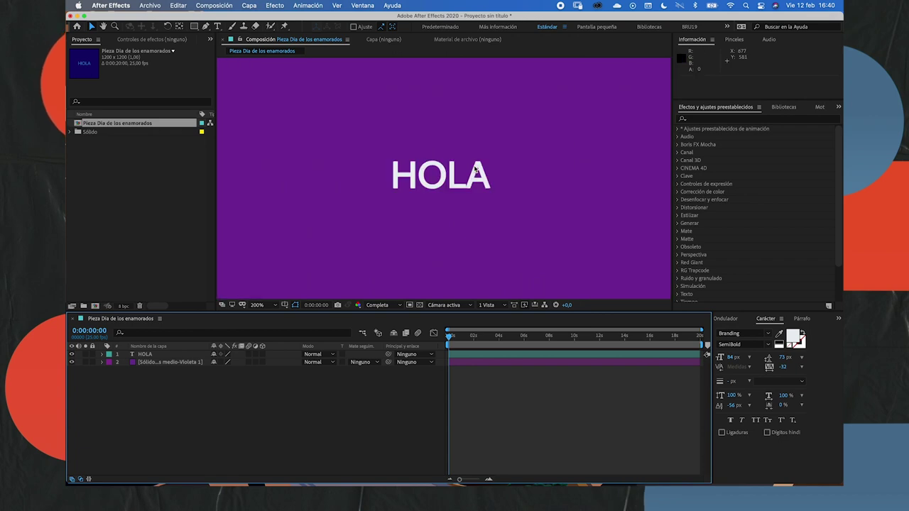
left_click(143, 355)
key("s")
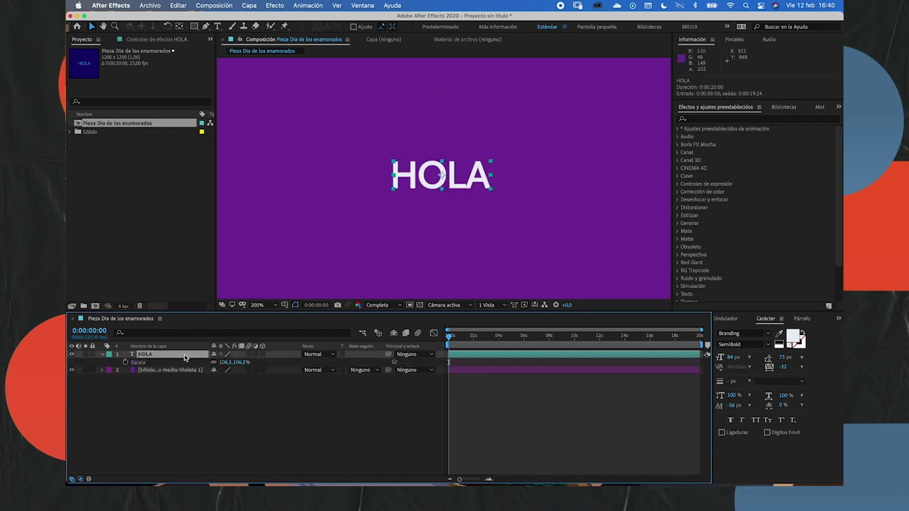
left_click_drag(248, 365, 436, 323)
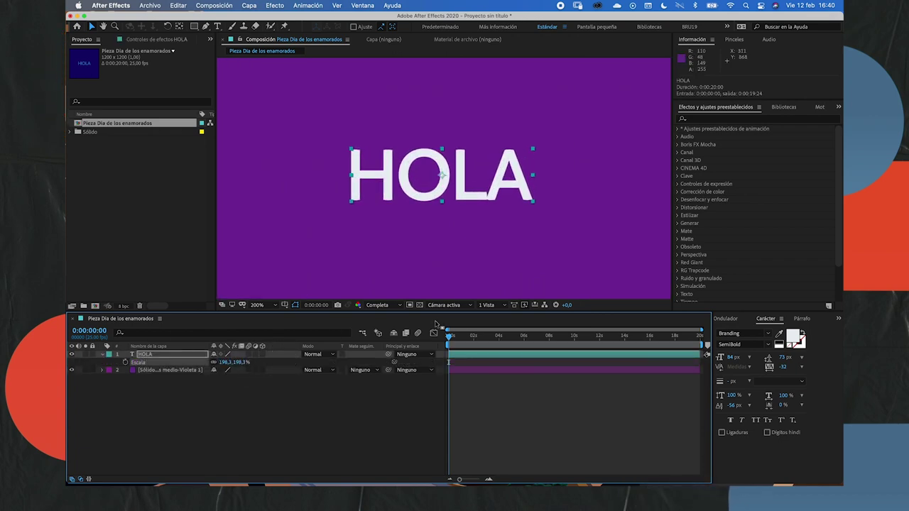
Preview HOLA's animation and rewind to the start
key("space")
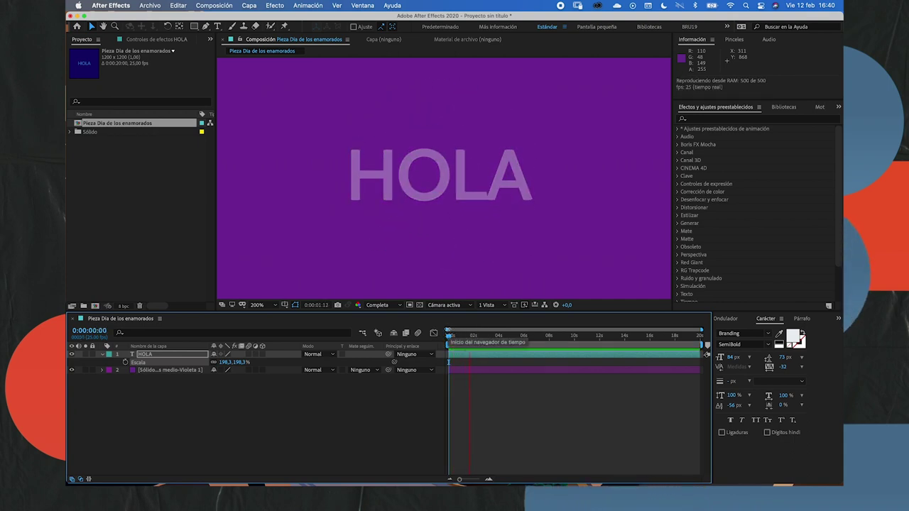
key("space")
left_click_drag(455, 338, 449, 335)
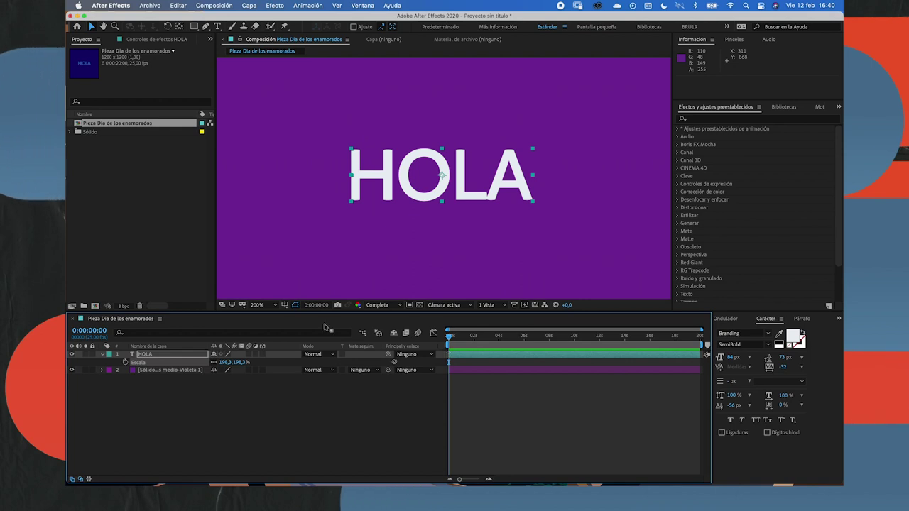
Expand HOLA's Transform properties and turn off the Opacity stopwatch to clear its keyframes
left_click(103, 354)
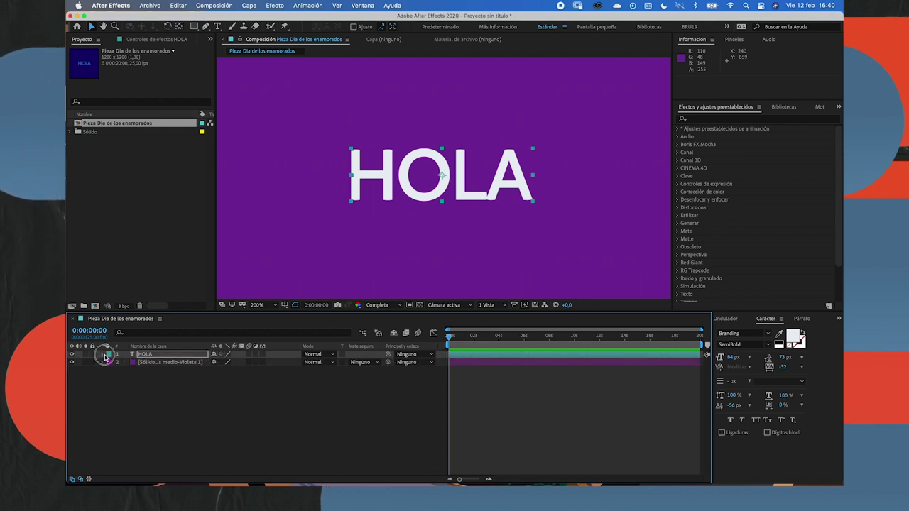
left_click(103, 354)
left_click(149, 401)
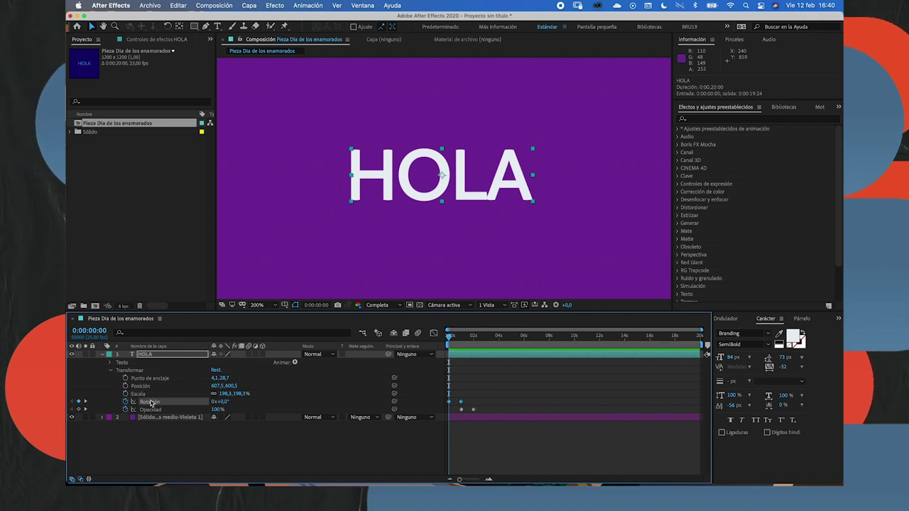
left_click(478, 478)
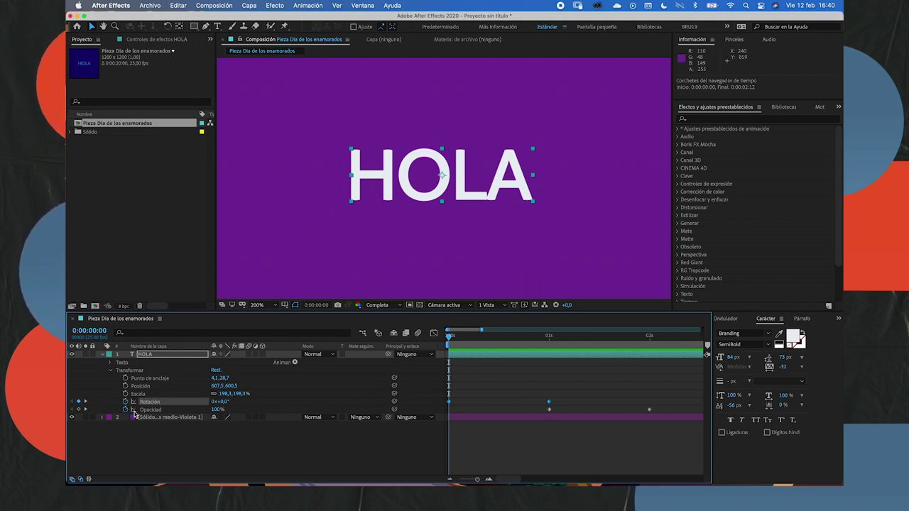
mouse_move(450, 335)
left_mouse_down()
mouse_move(652, 337)
mouse_move(456, 341)
left_mouse_up()
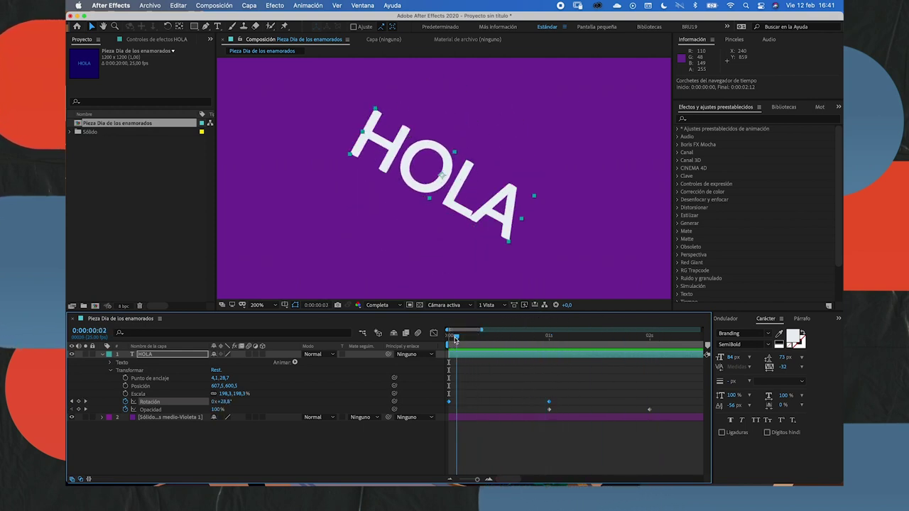
left_click(126, 410)
mouse_move(456, 336)
left_mouse_down()
mouse_move(503, 339)
mouse_move(446, 340)
left_mouse_up()
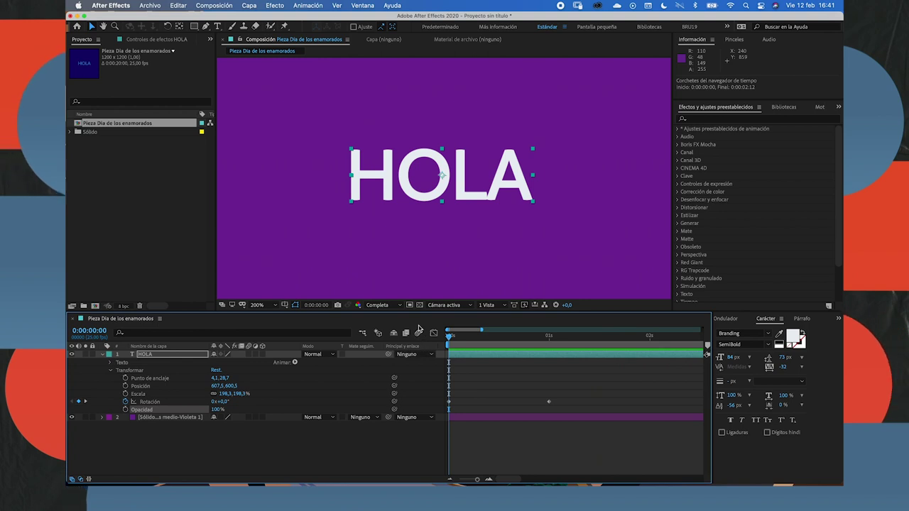
Preview HOLA's one-turn spin twice from the start
key("space")
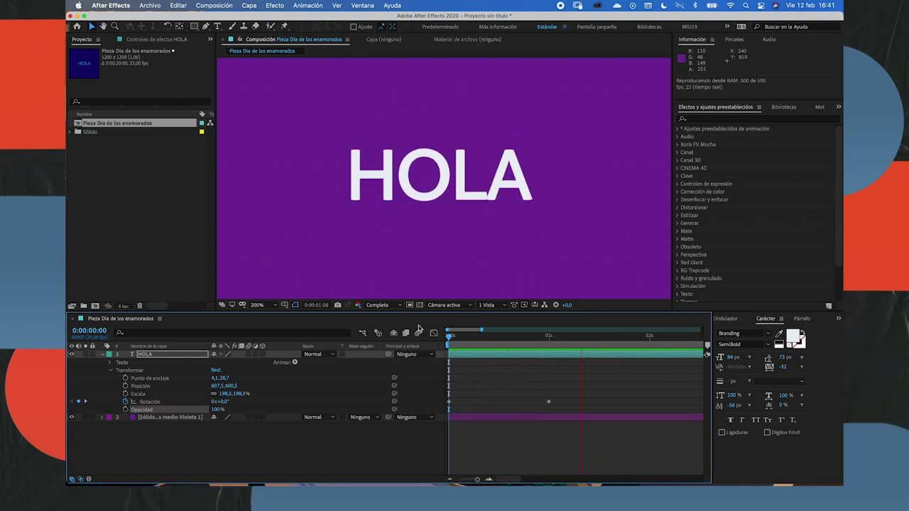
key("space")
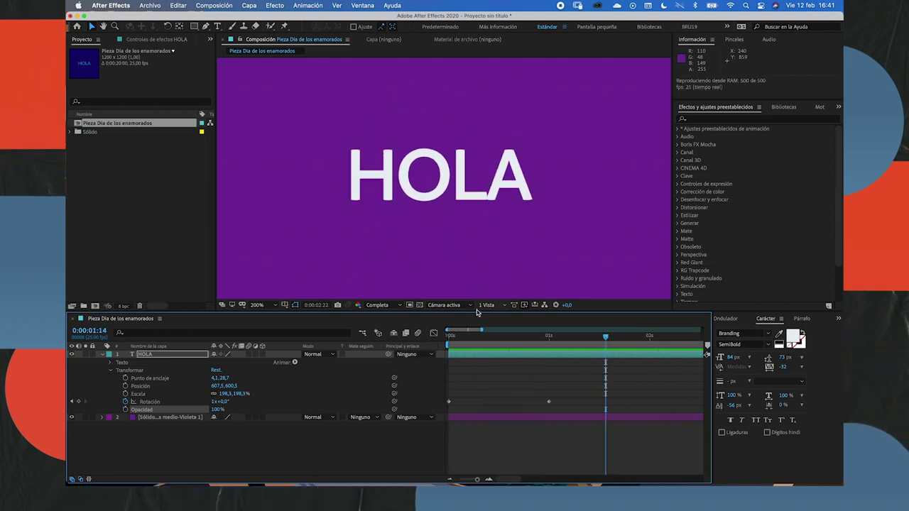
left_click(450, 335)
key("space")
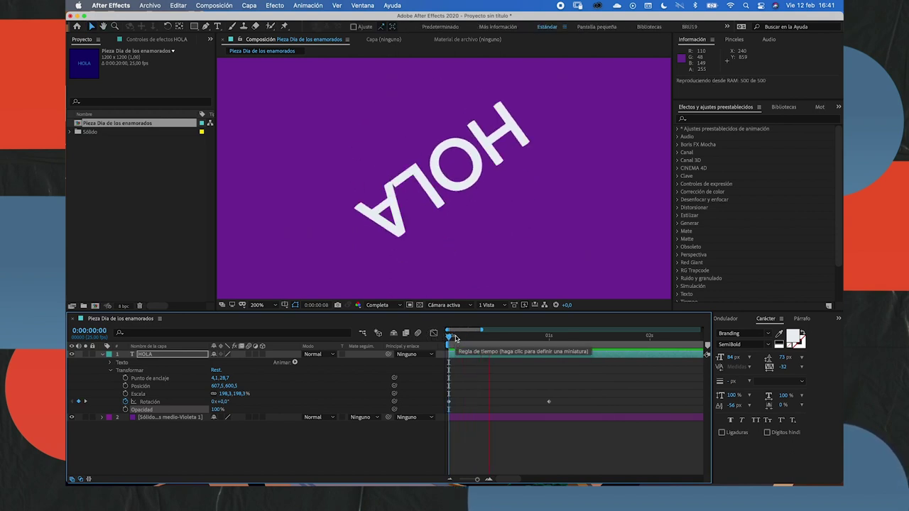
key("space")
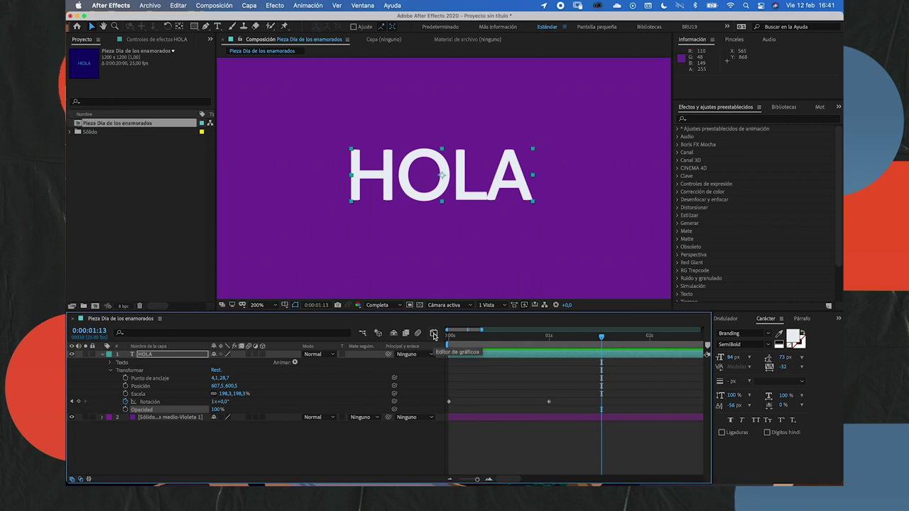
Scrub through HOLA's spin in layer view and select both Rotation keyframes
left_click(434, 334)
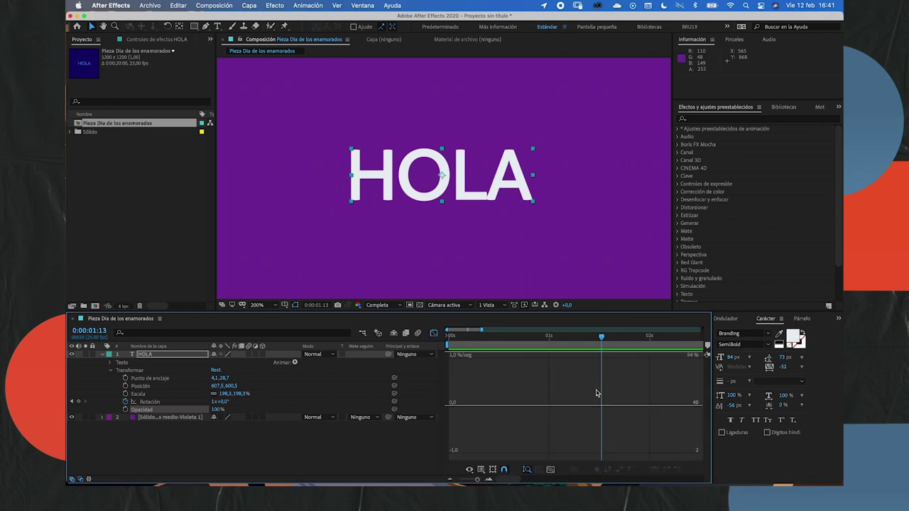
left_click_drag(477, 480, 467, 480)
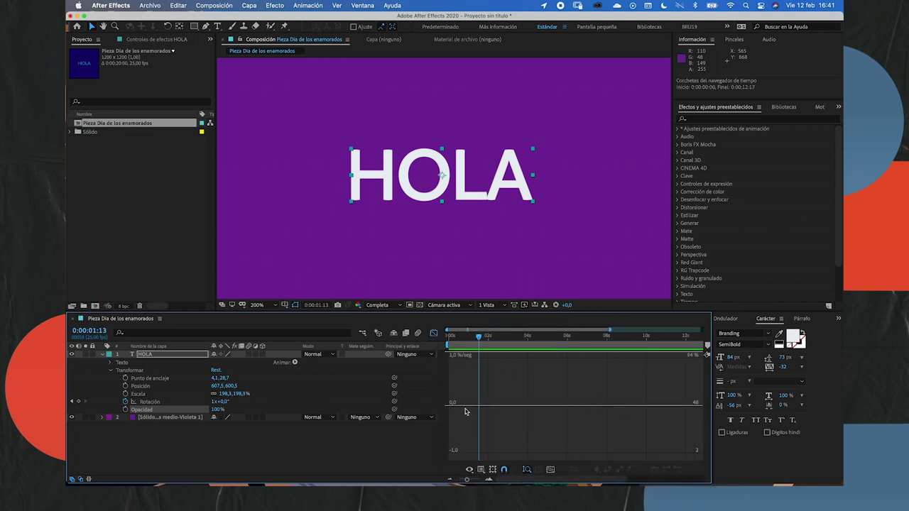
left_click(434, 333)
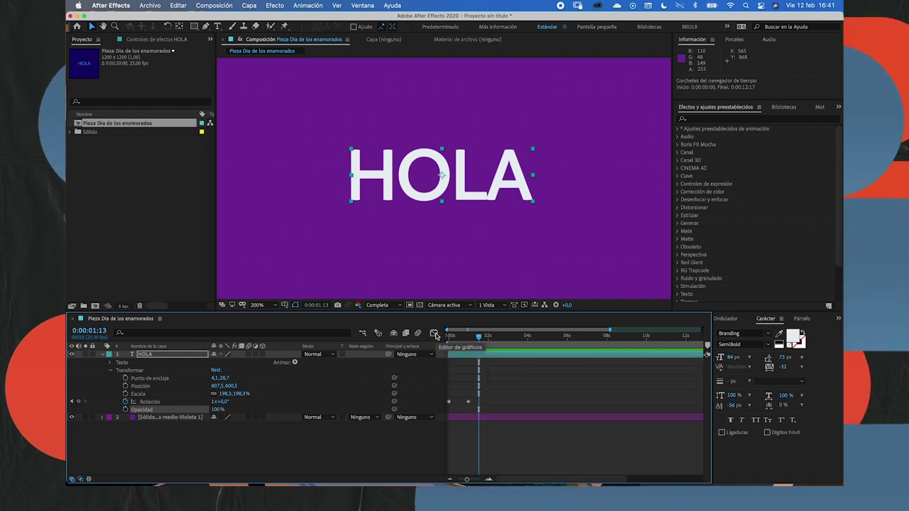
left_click_drag(466, 339, 448, 339)
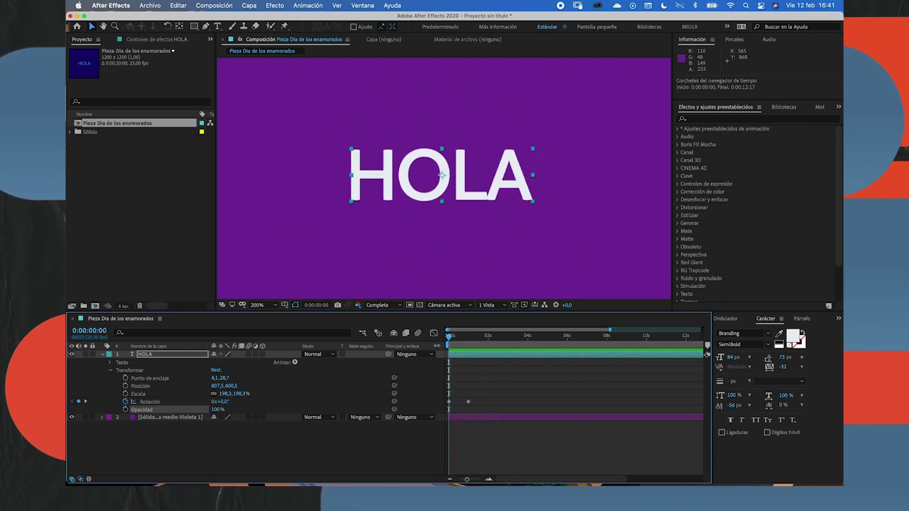
left_click_drag(448, 339, 457, 339)
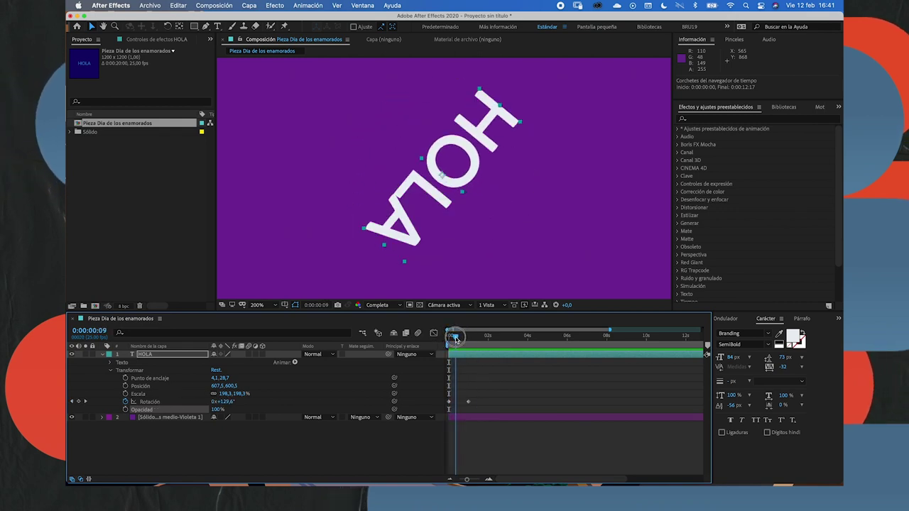
mouse_move(458, 339)
left_mouse_down()
mouse_move(465, 336)
mouse_move(433, 331)
left_mouse_up()
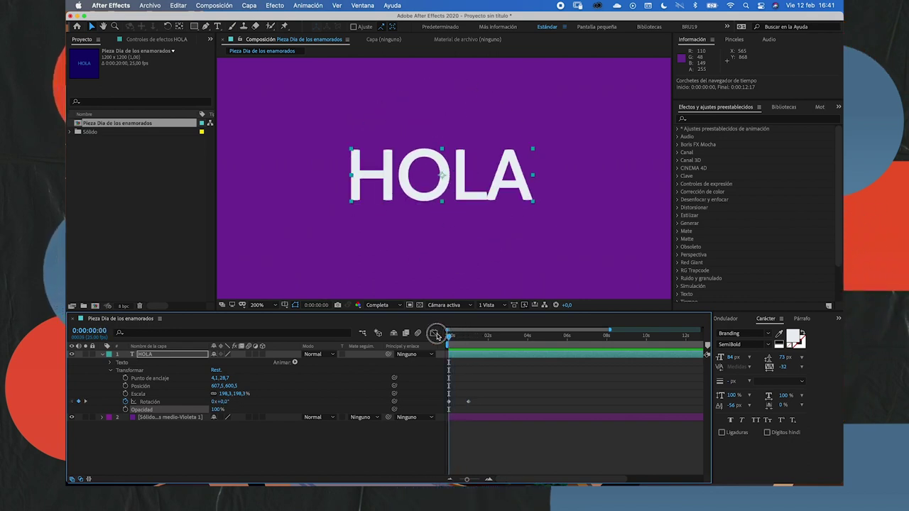
left_click_drag(481, 392, 446, 409)
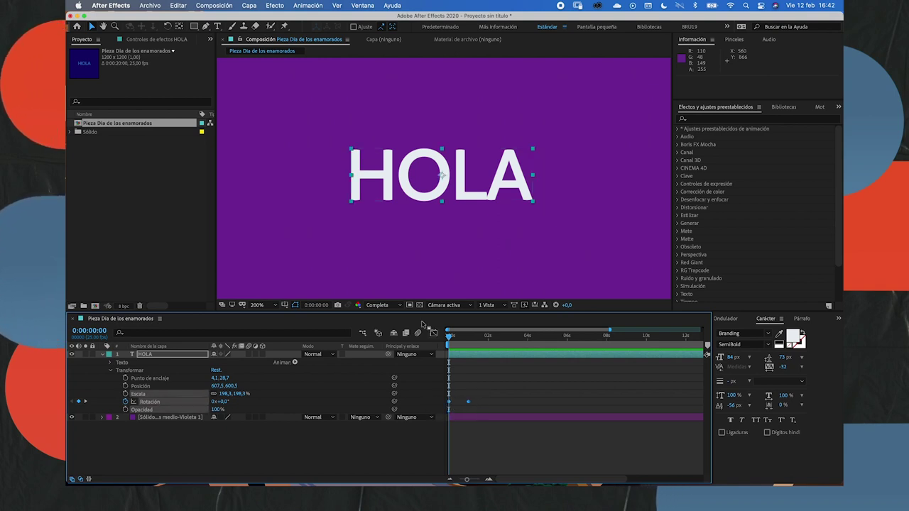
In the Graph Editor, zoom into the first second and marquee-select the Scale and Rotation keyframes
left_click(434, 333)
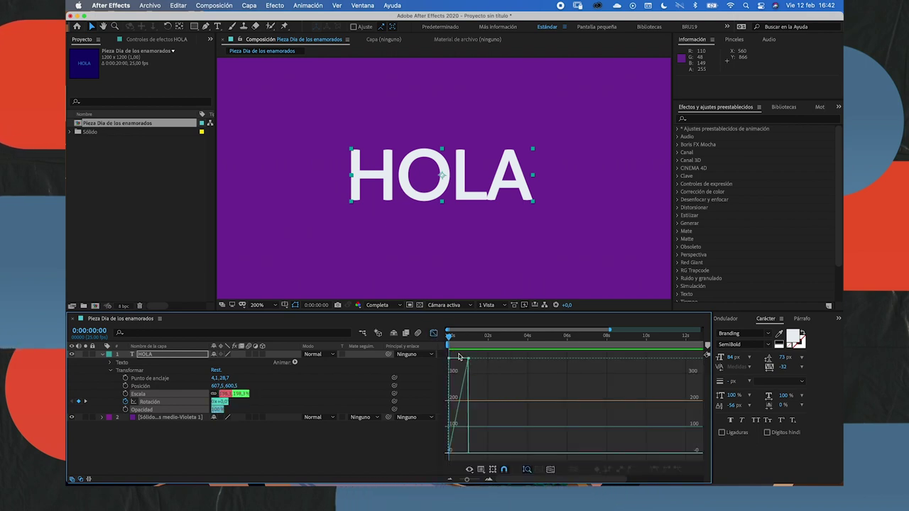
mouse_move(459, 363)
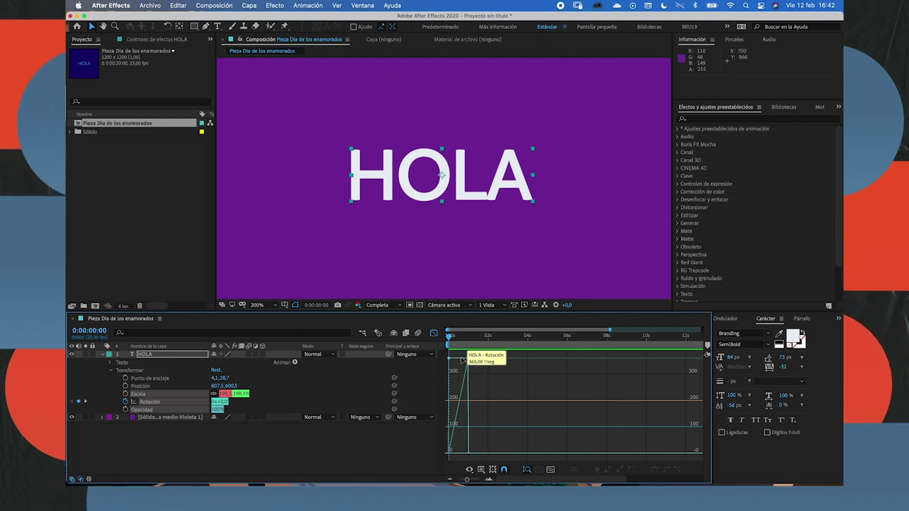
left_click(466, 338)
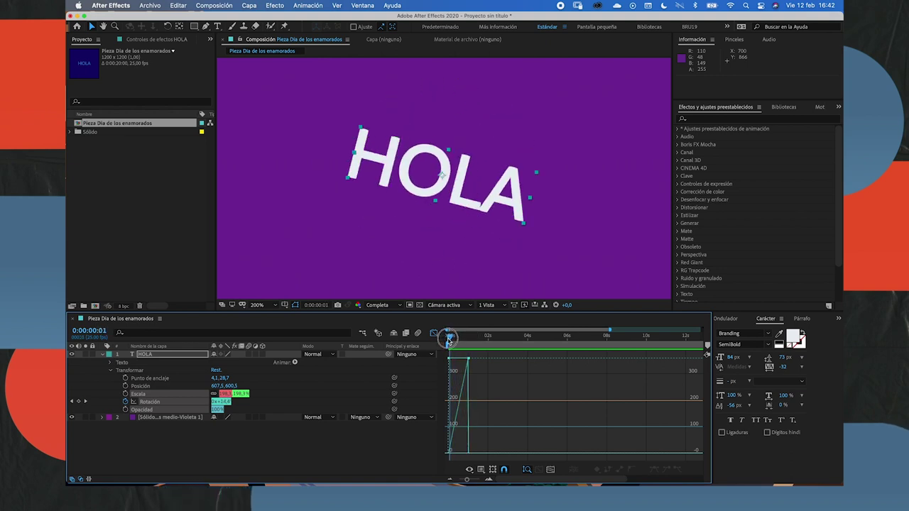
left_click_drag(466, 339, 448, 338)
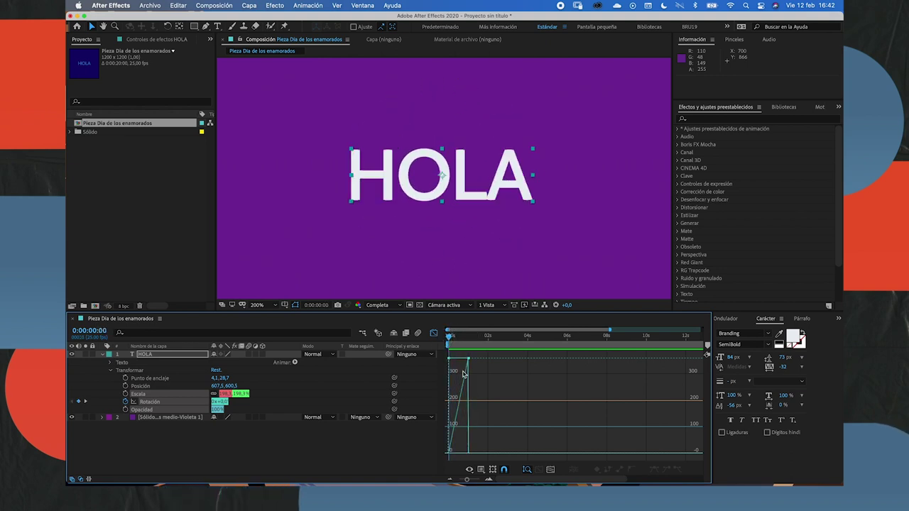
left_click(489, 481)
left_click(489, 481)
left_click(489, 480)
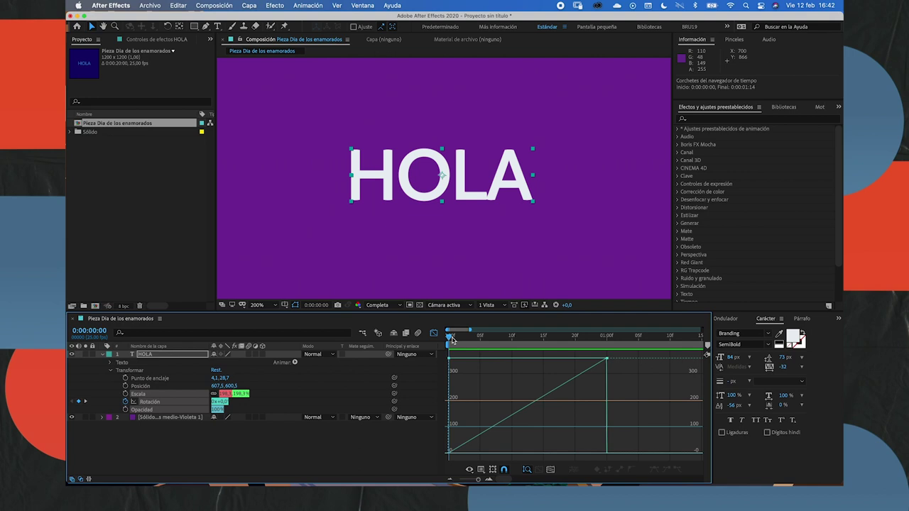
left_click_drag(450, 343, 612, 339)
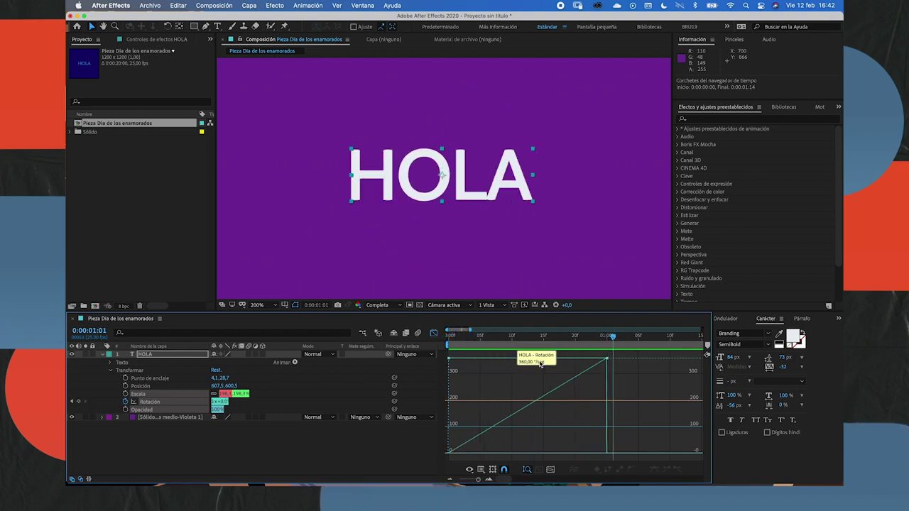
mouse_move(612, 361)
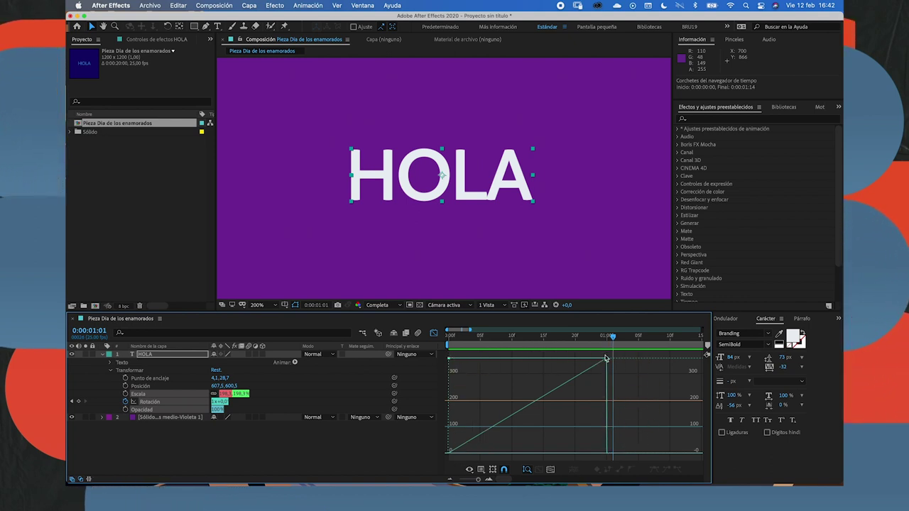
left_click_drag(622, 355, 427, 448)
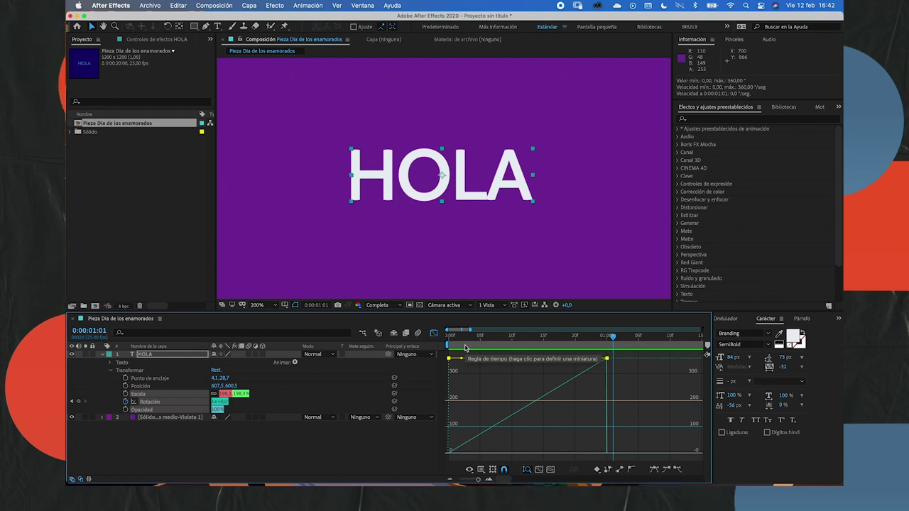
left_click_drag(615, 353, 429, 385)
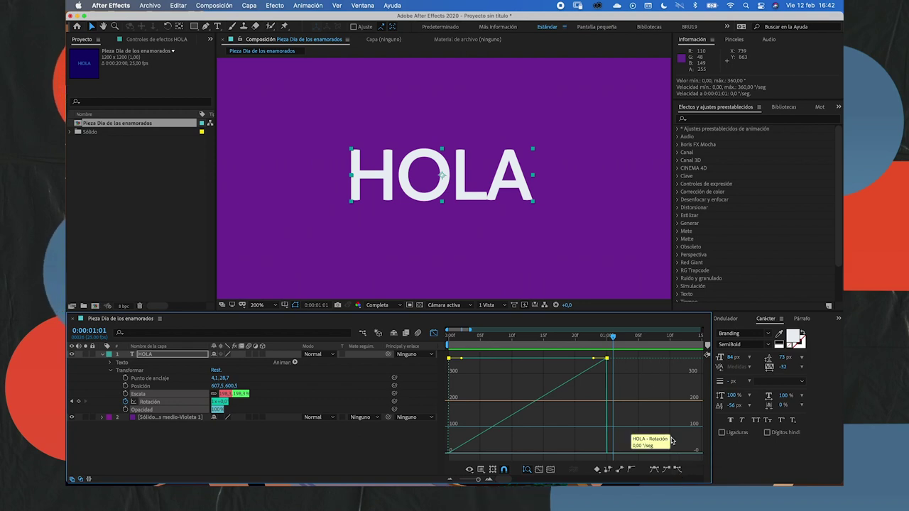
mouse_move(623, 356)
left_mouse_down()
mouse_move(477, 365)
mouse_move(429, 406)
left_mouse_up()
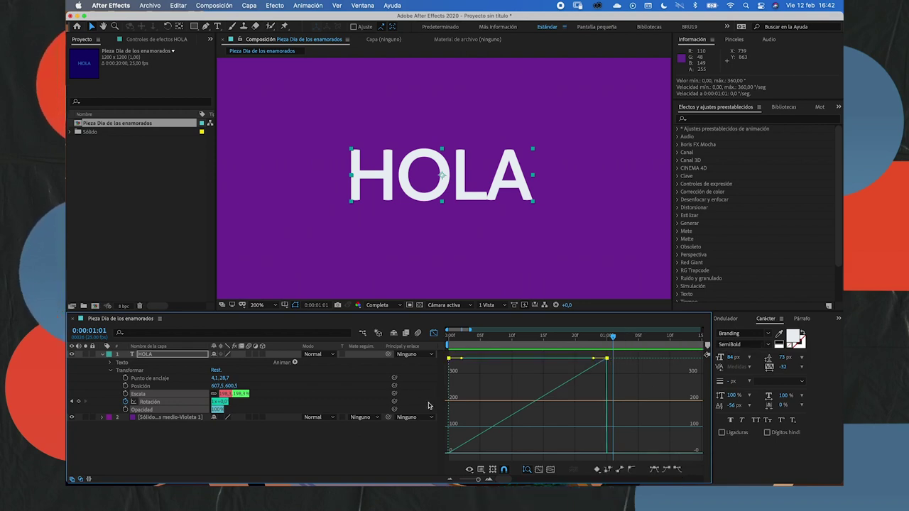
Apply Easy Ease to HOLA's selected keyframes and preview the smoothed spin
left_click(654, 470)
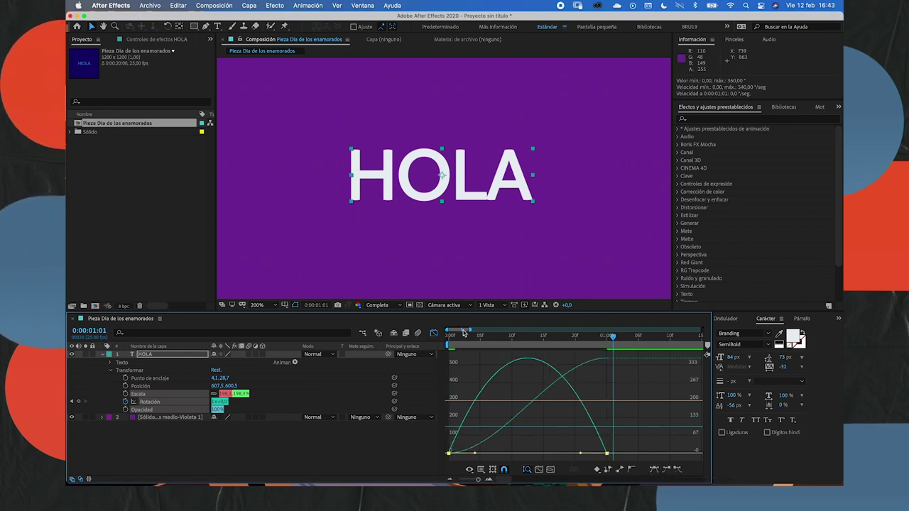
left_click_drag(463, 333, 437, 338)
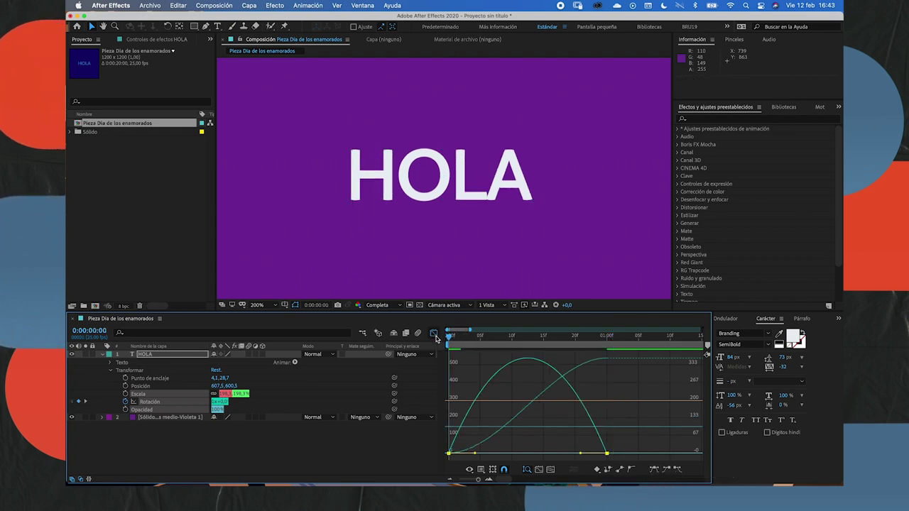
key("space")
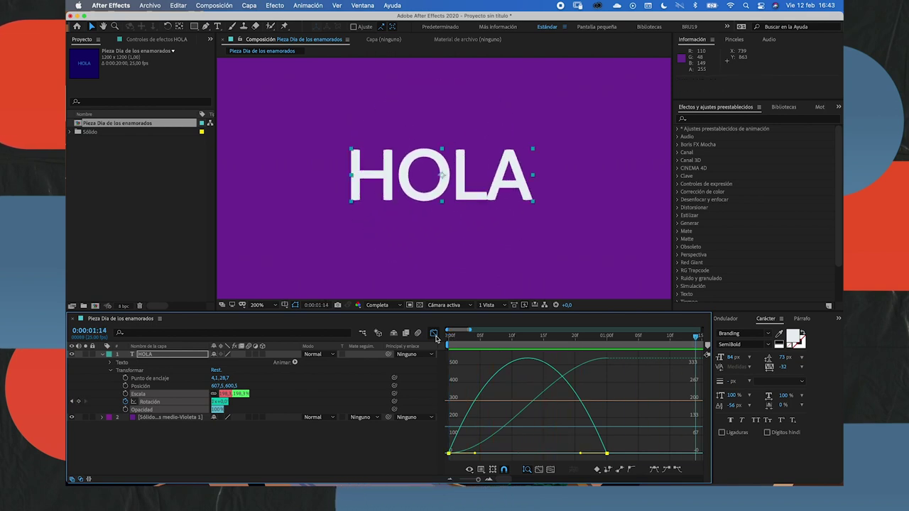
mouse_move(452, 338)
left_mouse_down()
mouse_move(552, 337)
mouse_move(428, 340)
left_mouse_up()
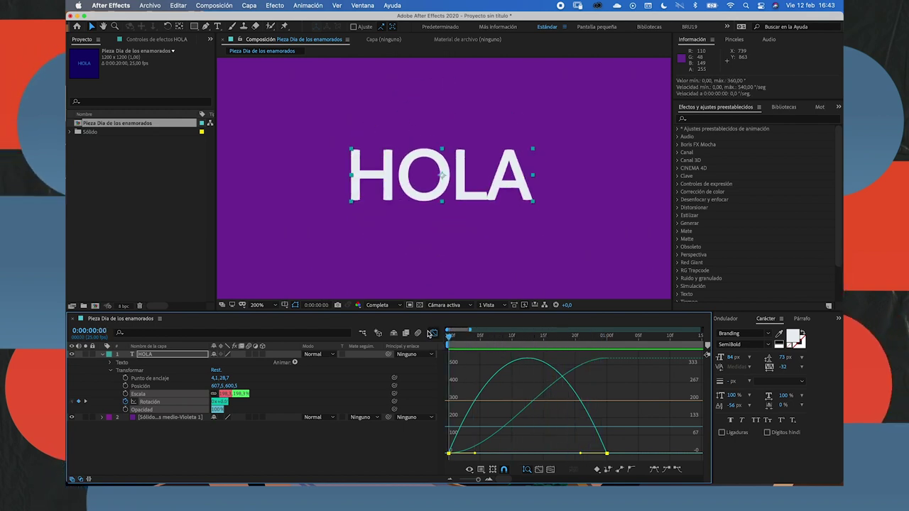
left_click(432, 333)
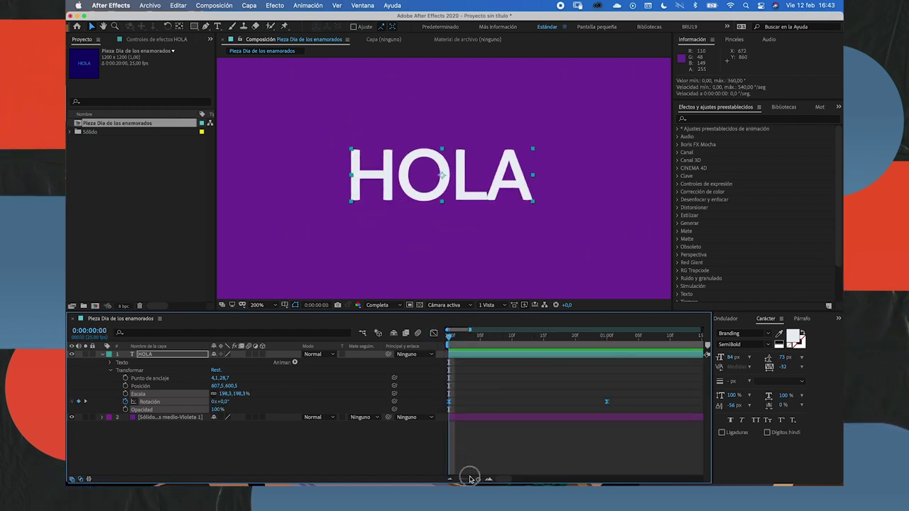
Zoom the timeline out and drag the final Rotation keyframe to about 0:00:03:02
left_click_drag(467, 482, 461, 480)
left_click(462, 402)
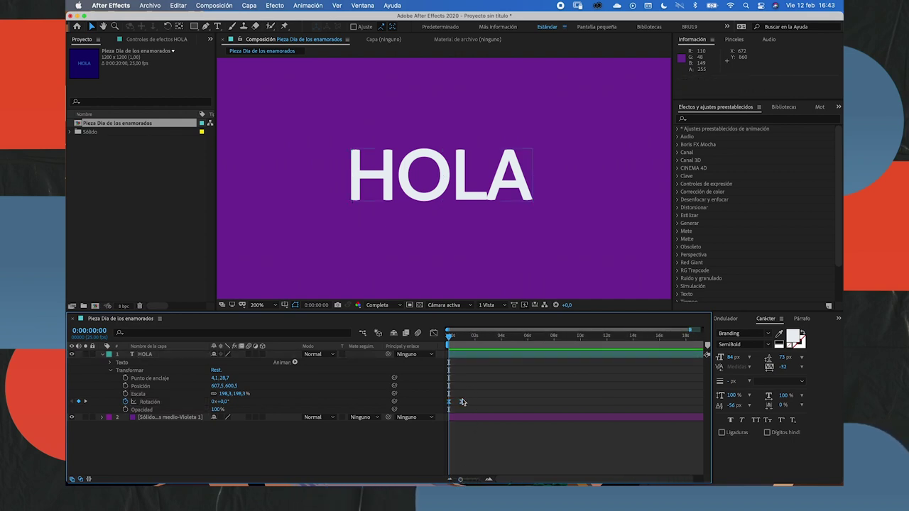
left_click(462, 402)
key("k")
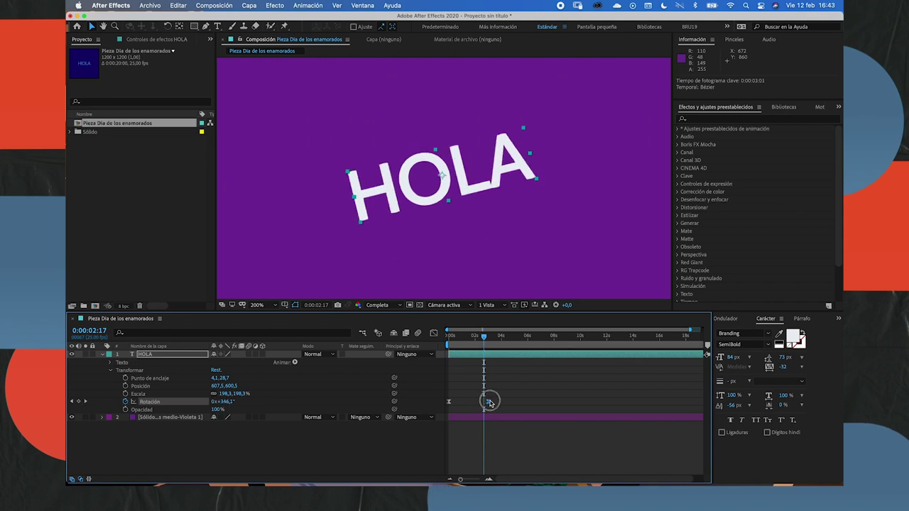
left_click_drag(484, 403, 488, 402)
Preview the slower three-second spin from the start twice
key("Home")
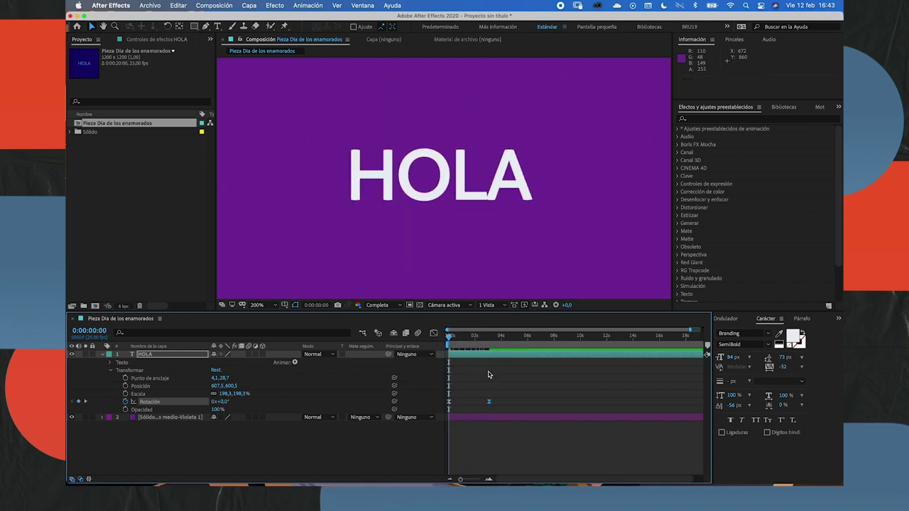
key("space")
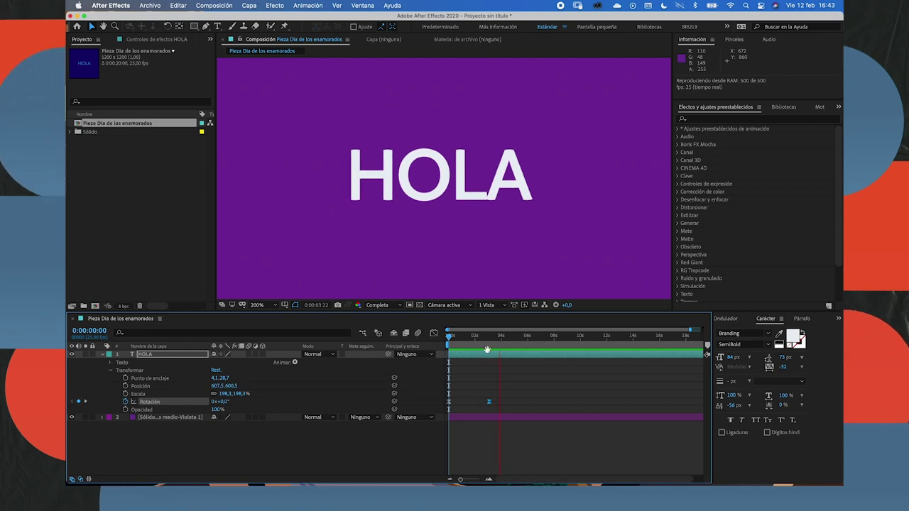
left_click_drag(531, 332, 441, 340)
key("space")
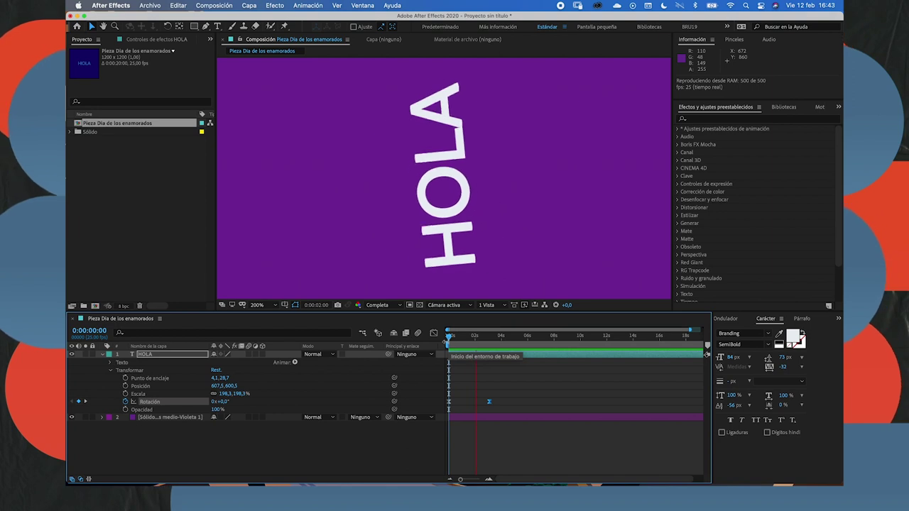
key("space")
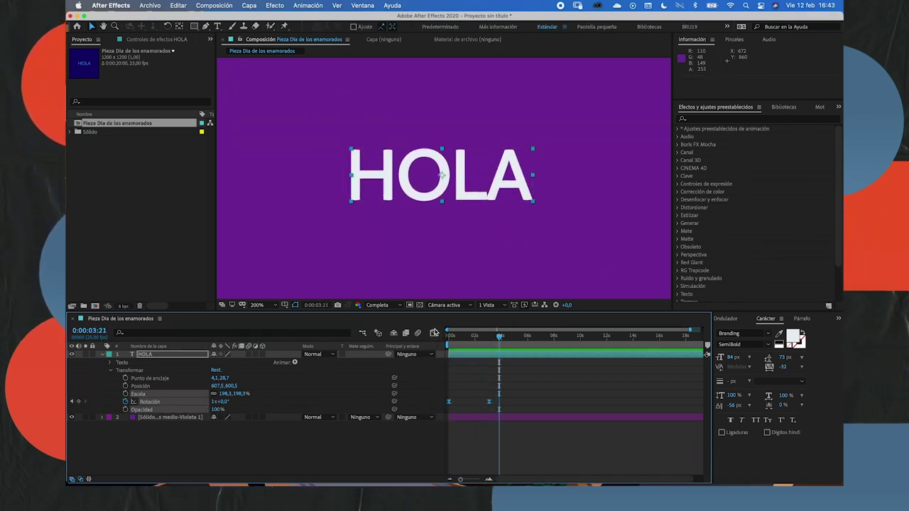
In the Graph Editor, lengthen the first and last keyframes' influence handles into a sharp speed peak
left_click(436, 334)
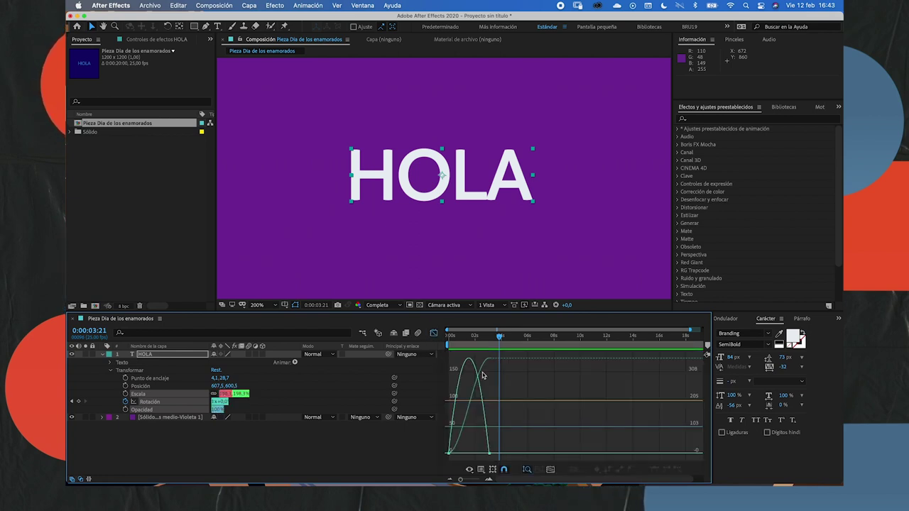
left_click_drag(516, 413, 432, 470)
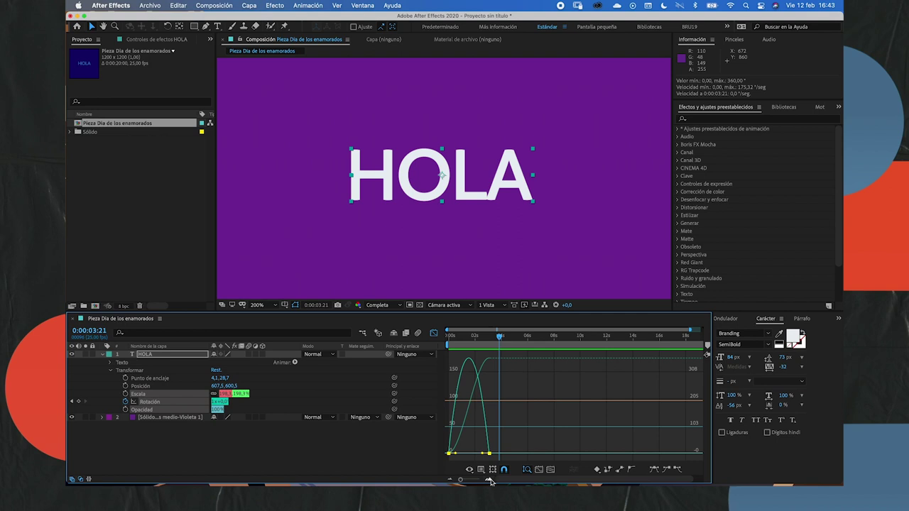
left_click(490, 480)
left_click_drag(536, 482, 490, 480)
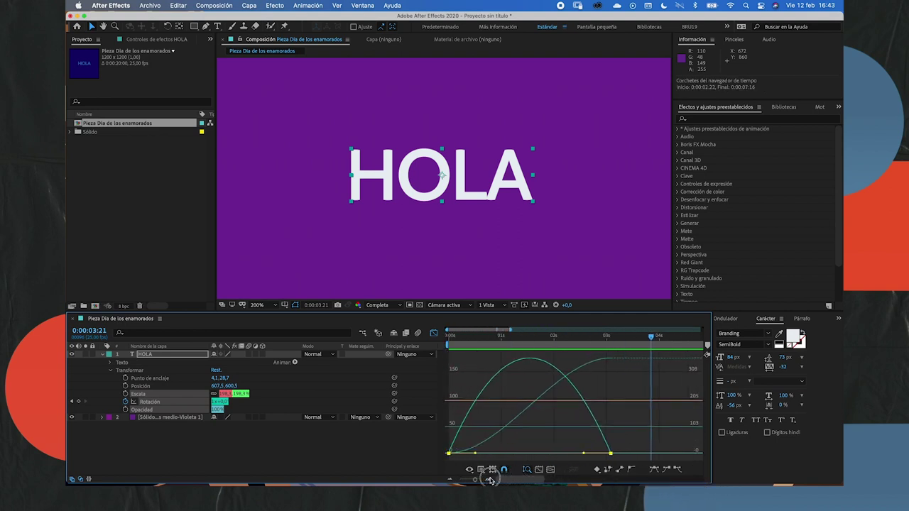
mouse_move(617, 434)
left_mouse_down()
mouse_move(426, 464)
mouse_move(502, 456)
left_mouse_up()
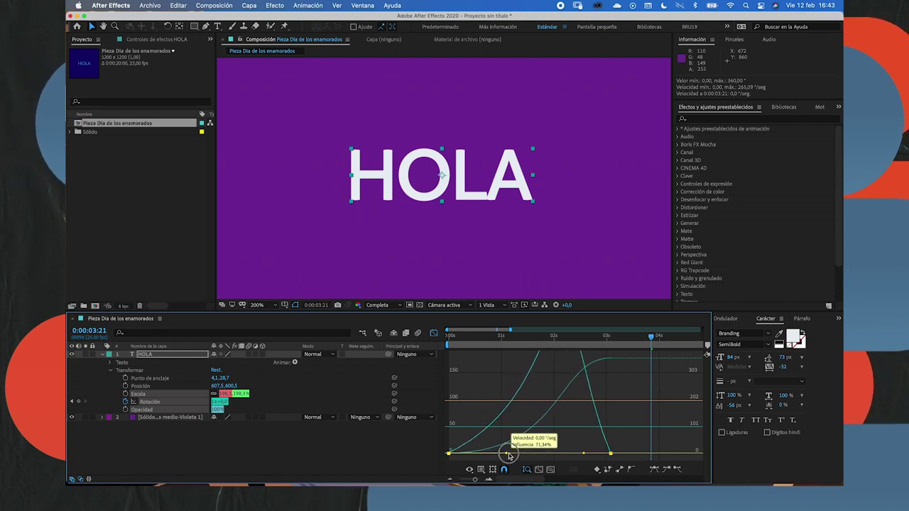
left_click_drag(502, 456, 504, 455)
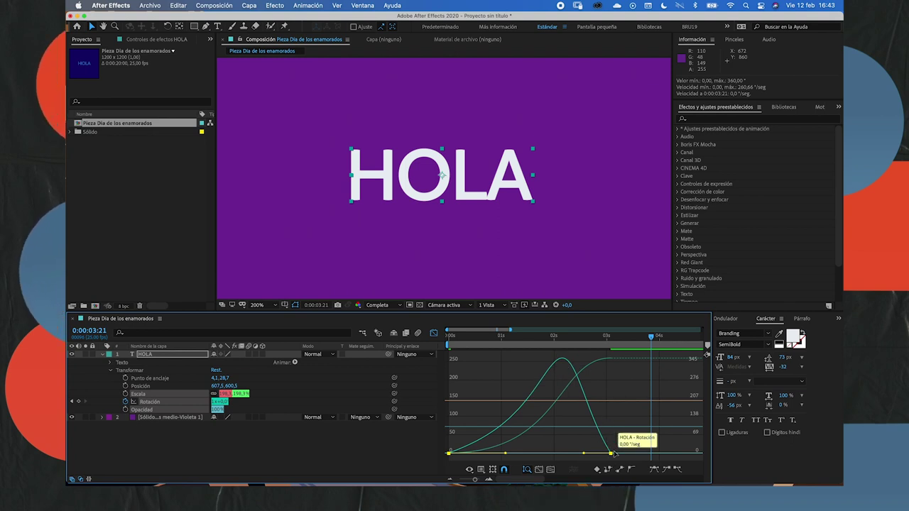
left_click_drag(612, 452, 542, 454)
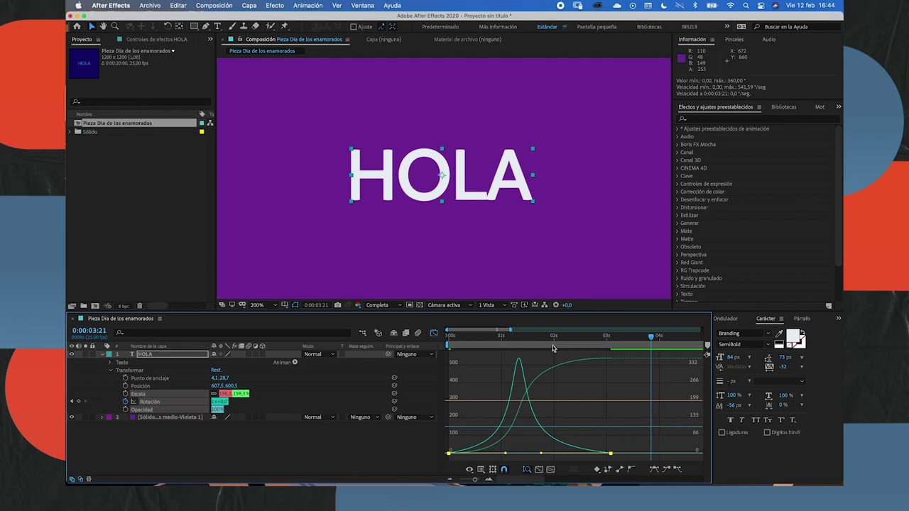
Rewind and preview the reshaped spin twice
left_click_drag(514, 340, 432, 346)
key("space")
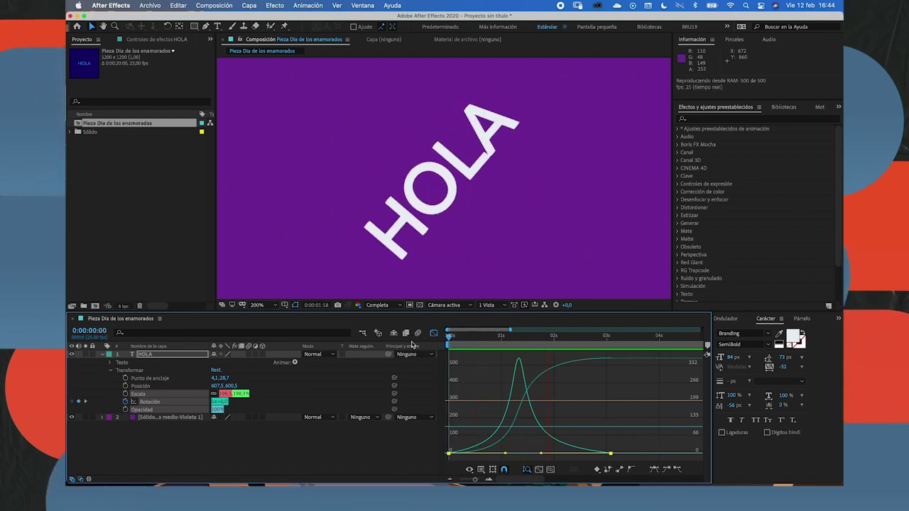
key("space")
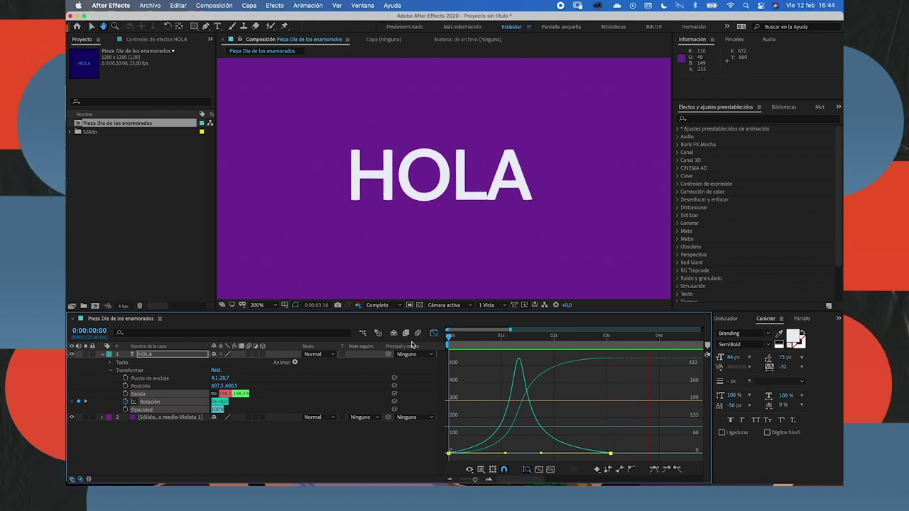
key("space")
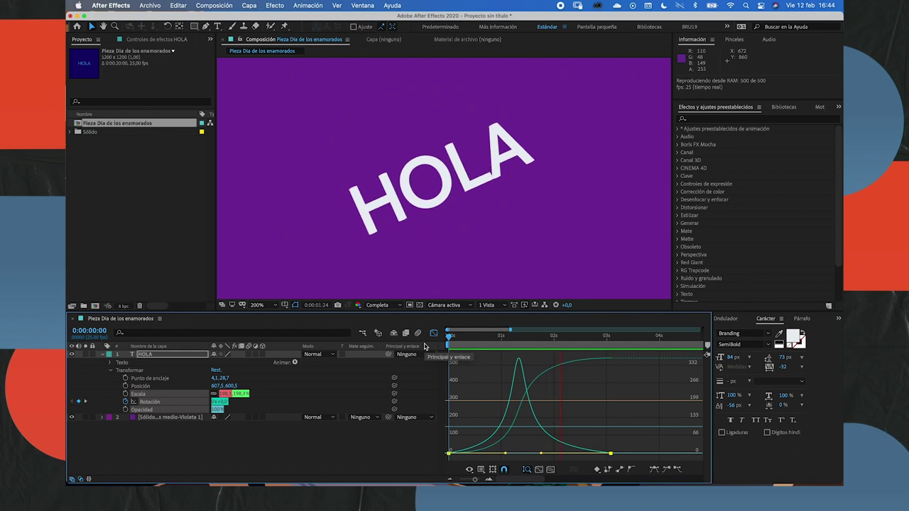
key("space")
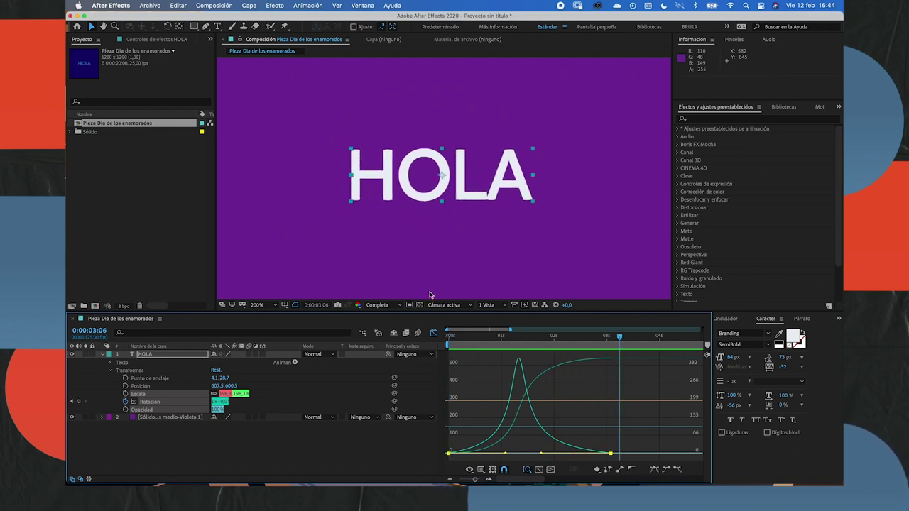
Select HOLA's Escala and Rotación keyframes in the Graph Editor and convert them to linear
left_click(434, 333)
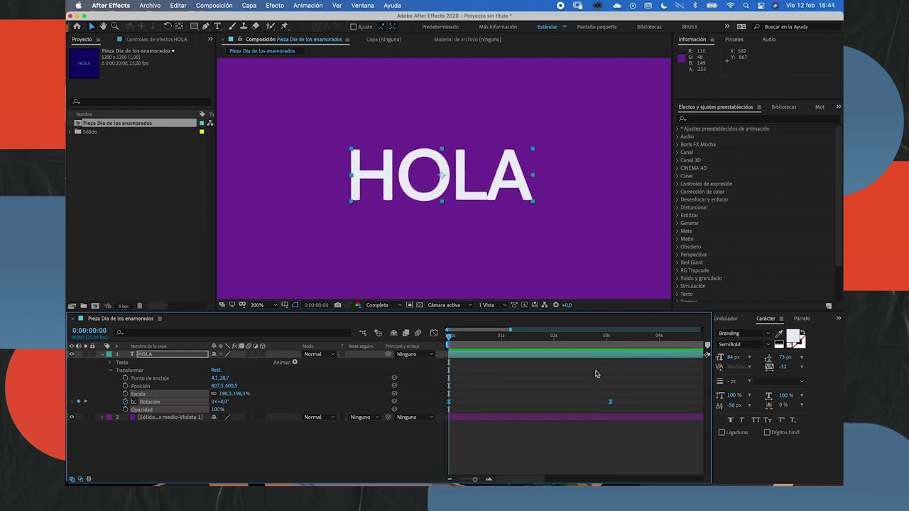
left_click_drag(629, 385, 446, 416)
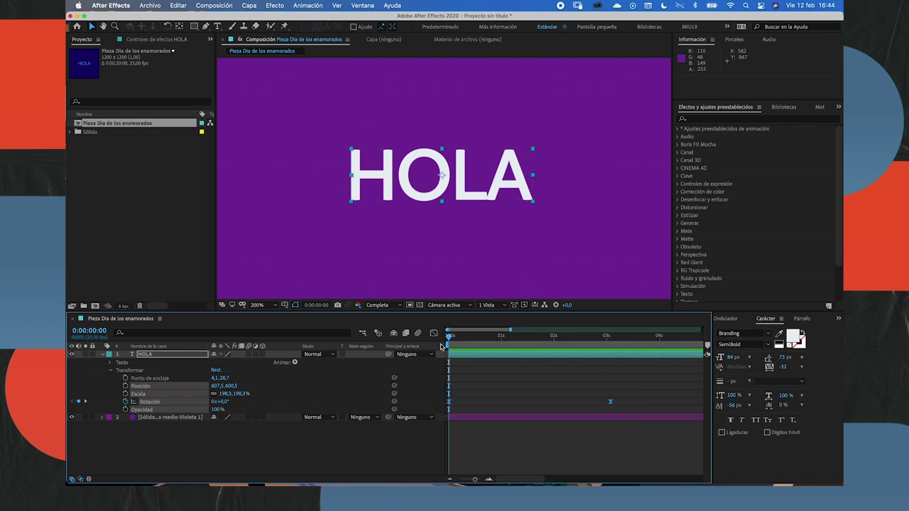
left_click_drag(611, 390, 431, 412)
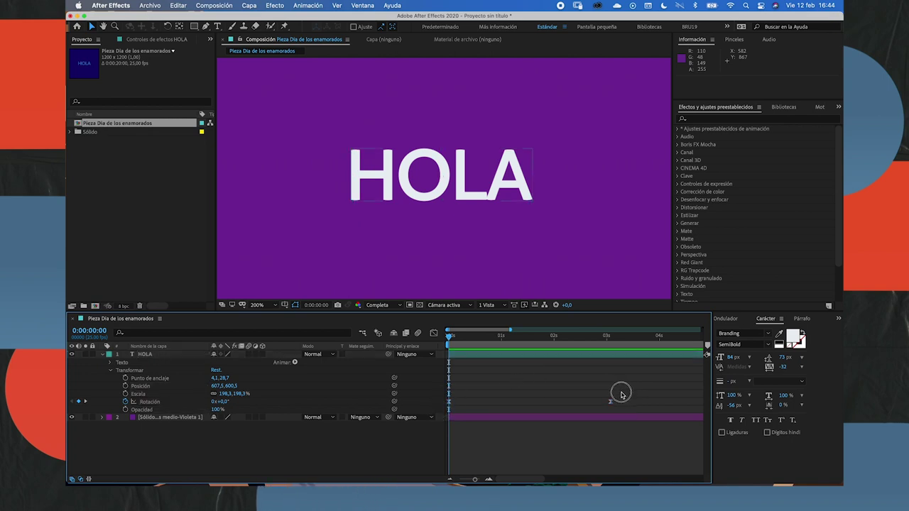
left_click(433, 333)
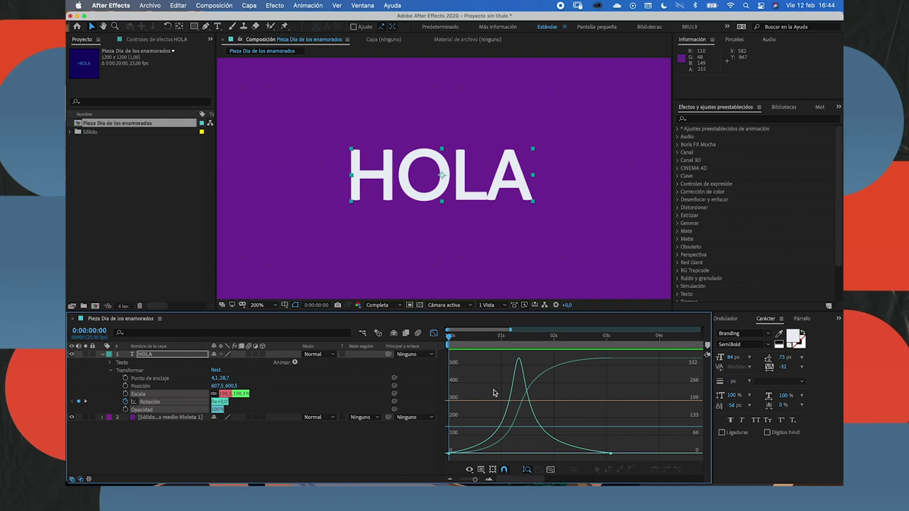
left_click_drag(634, 411, 430, 465)
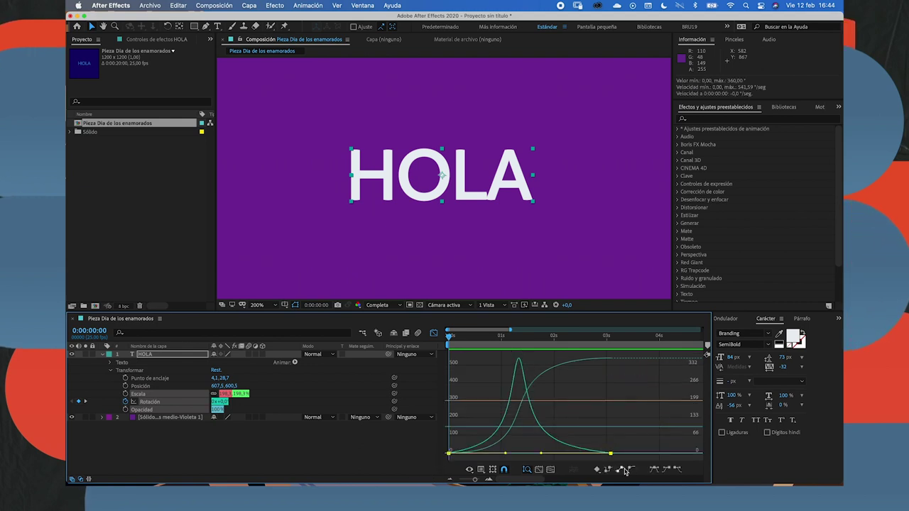
left_click(621, 471)
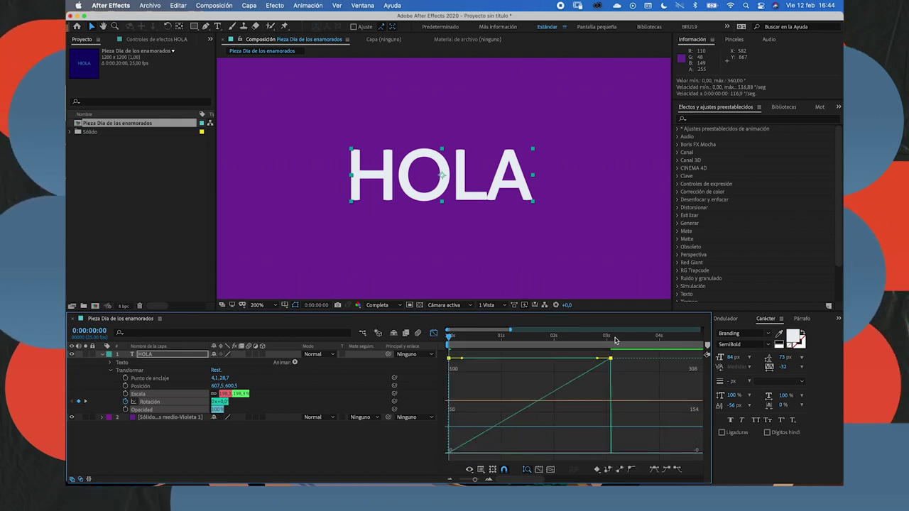
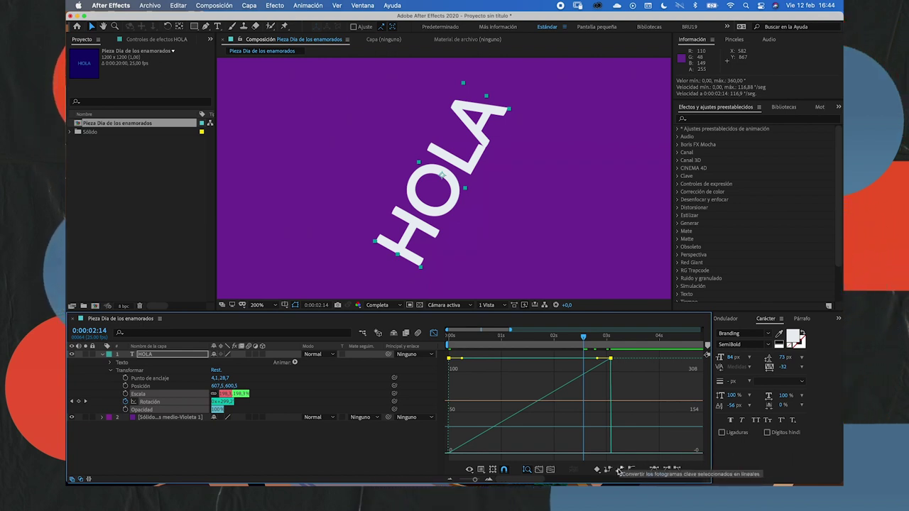
Easy Ease both Rotation keyframes and lengthen their influence handles for a slow start and sharp finish
left_click_drag(618, 358, 445, 370)
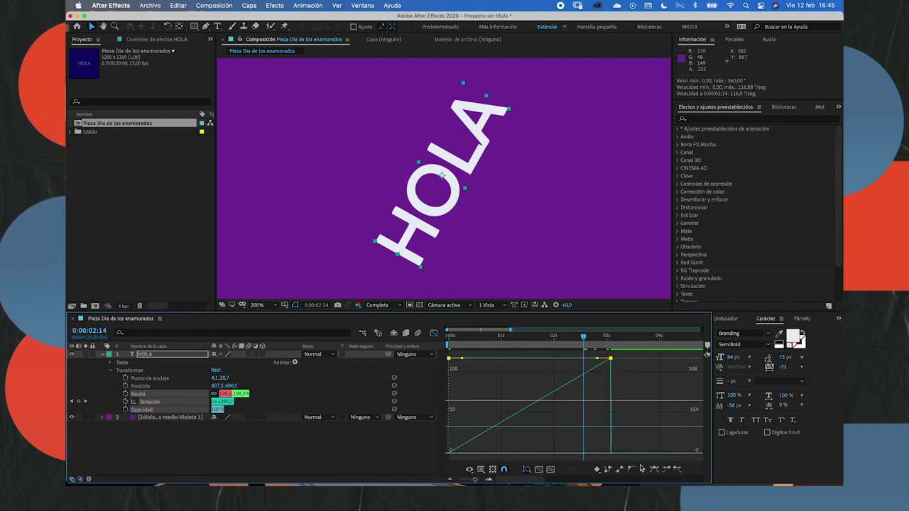
left_click(653, 469)
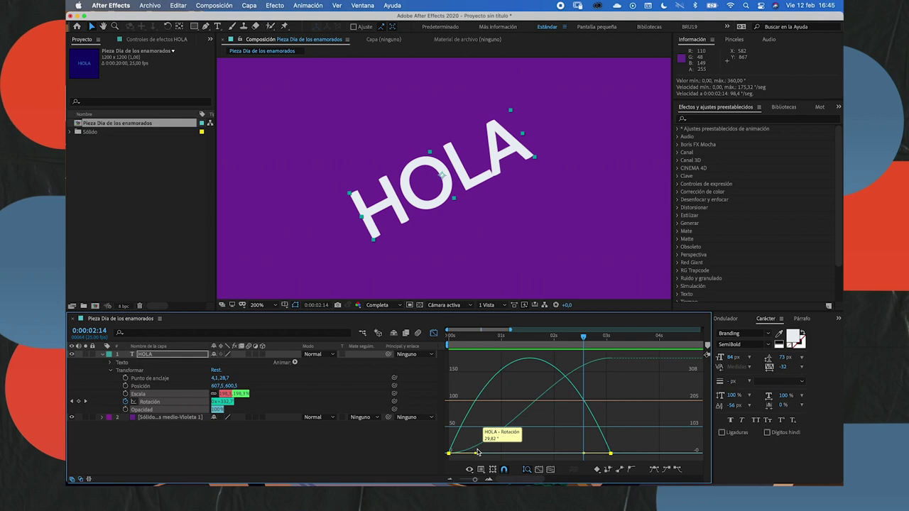
left_click_drag(475, 455, 514, 449)
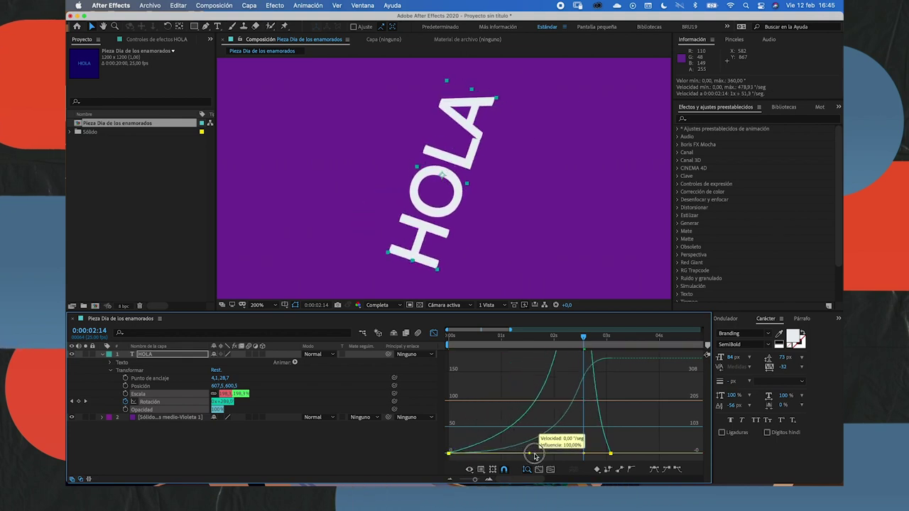
left_click_drag(514, 450, 539, 450)
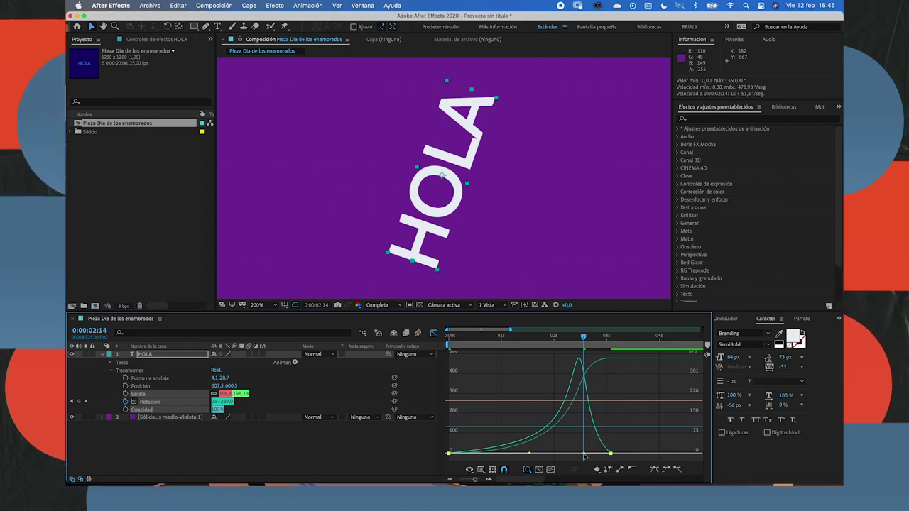
left_click_drag(583, 452, 608, 458)
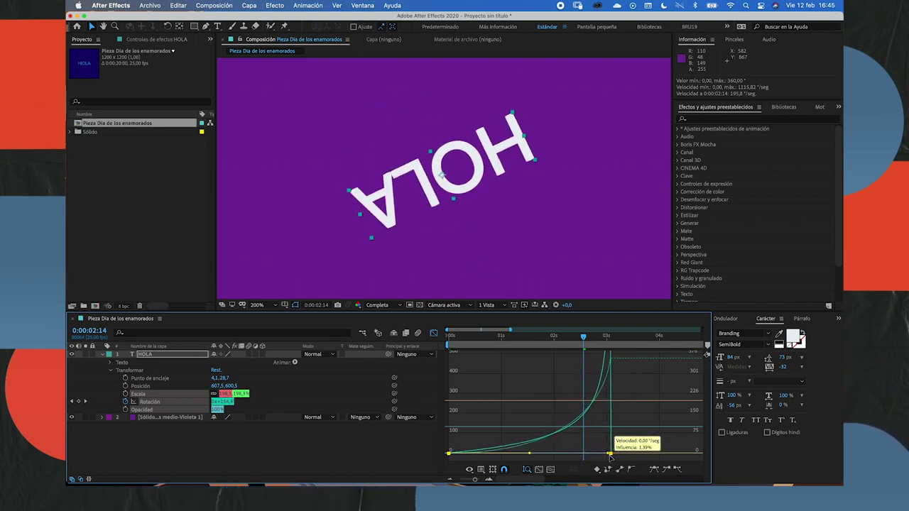
left_click_drag(608, 458, 608, 455)
left_click_drag(575, 334, 383, 365)
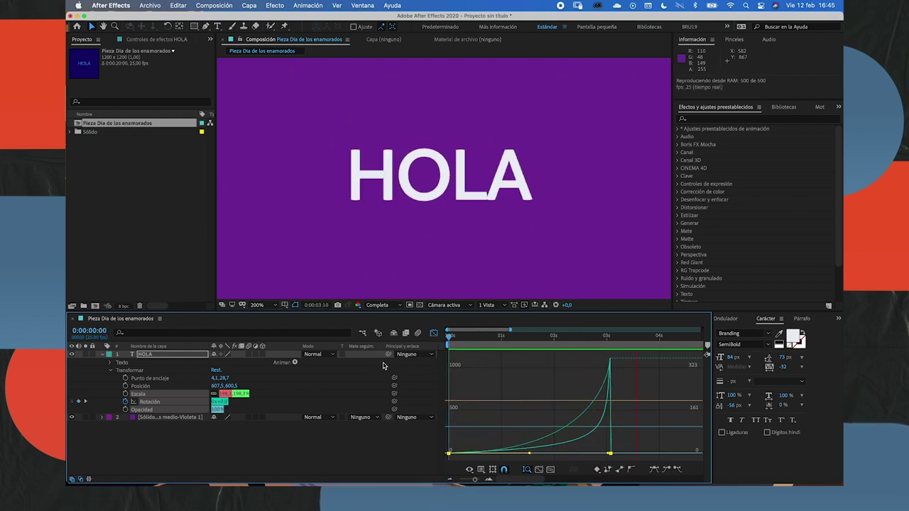
Stop the preview and delete HOLA's rotation keyframes via the Rotación stopwatch in layer-bar view
key("space")
left_click_drag(604, 340, 449, 338)
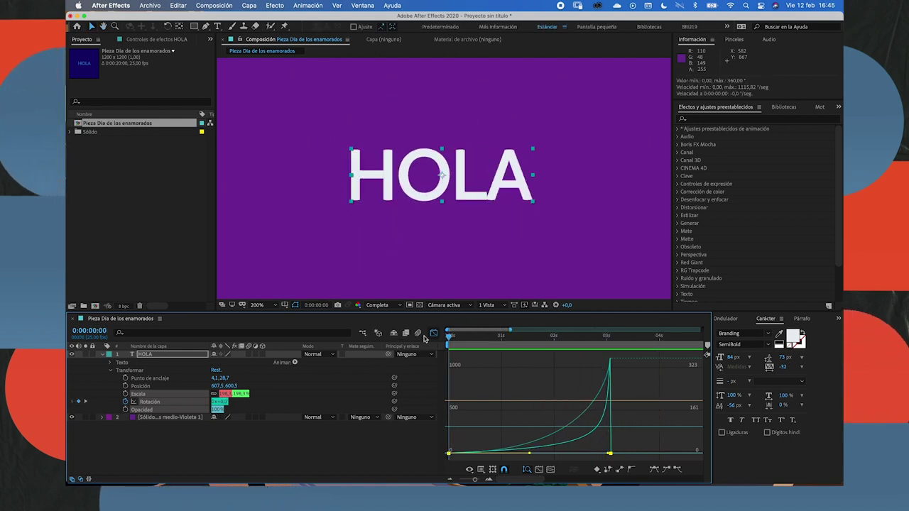
key("shift+F3")
left_click(537, 393)
left_click_drag(537, 393, 398, 422)
left_click(125, 401)
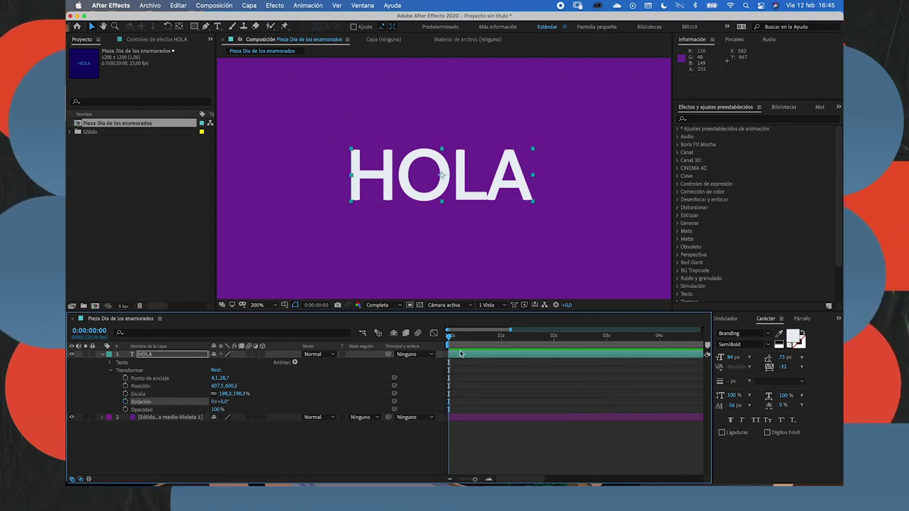
Collapse the HOLA layer's properties and zoom the timeline out to show all 20 seconds
left_click(126, 372)
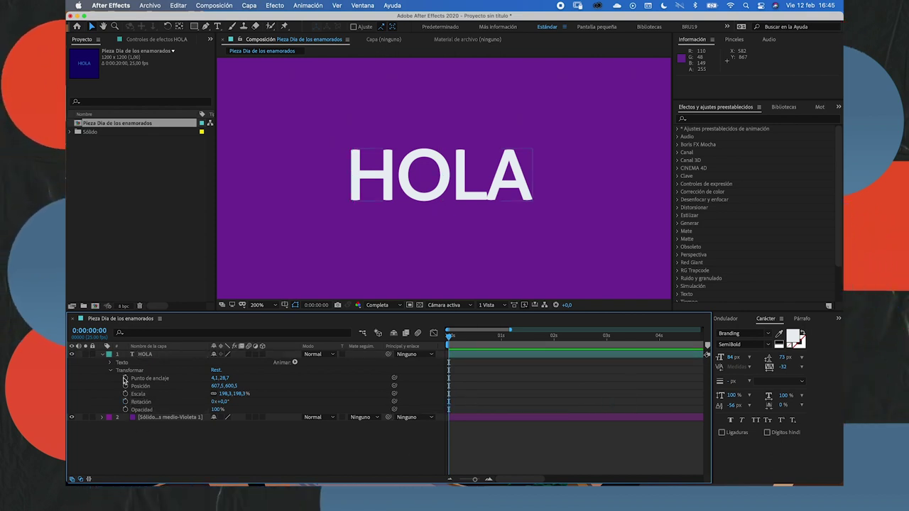
left_click(110, 370)
left_click(102, 354)
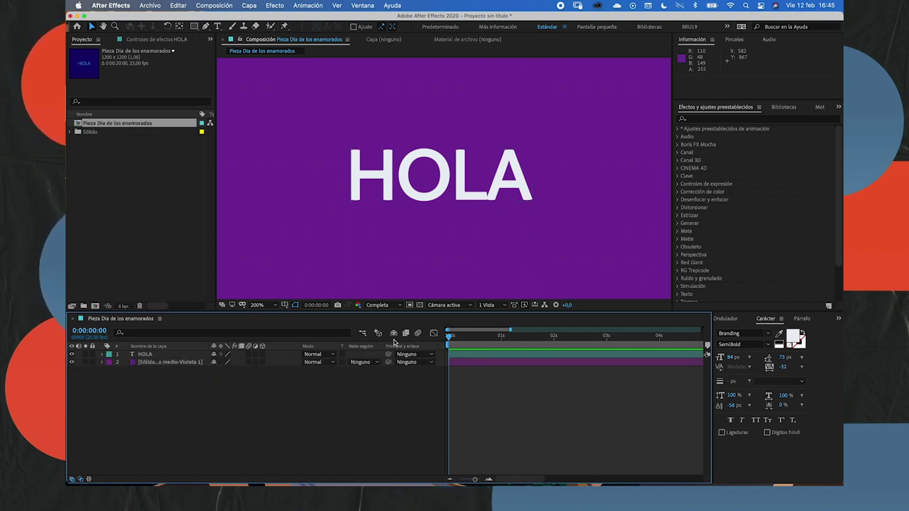
left_click_drag(475, 480, 459, 480)
left_click_drag(449, 335, 650, 336)
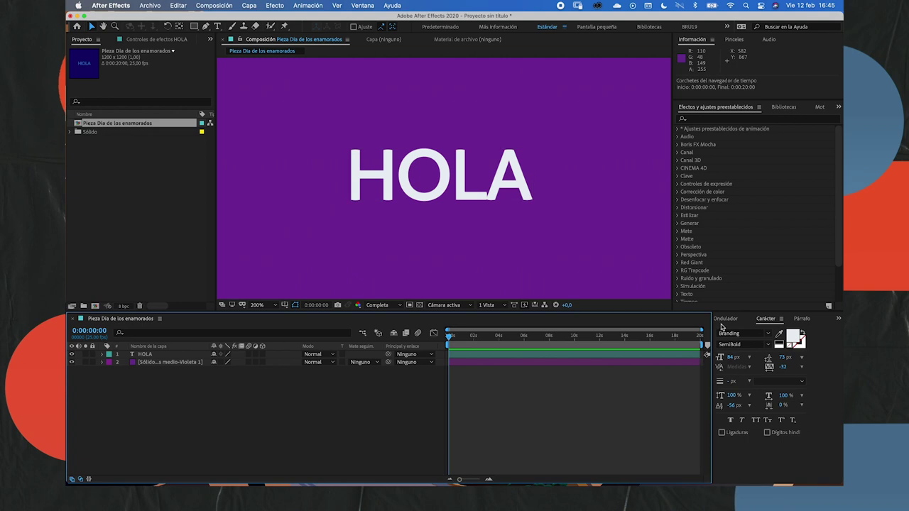
With HOLA selected, widen the Carácter panel area and cycle its tabs, ending on Párrafo
left_click(160, 356)
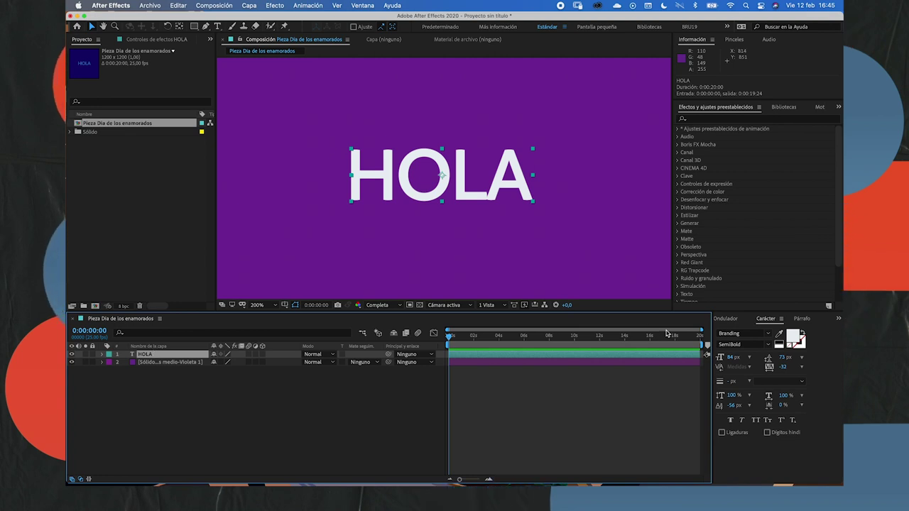
left_click_drag(711, 333, 678, 333)
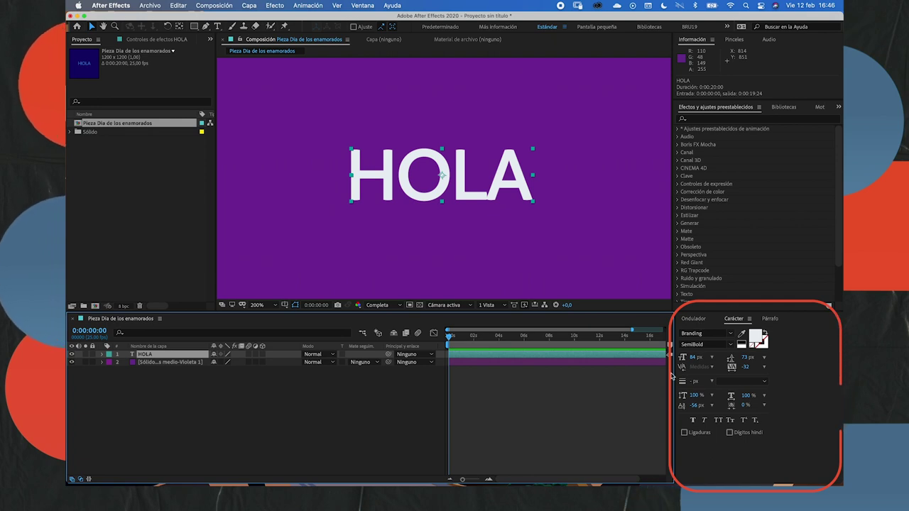
left_click(770, 319)
left_click(733, 319)
left_click(693, 319)
left_click(733, 319)
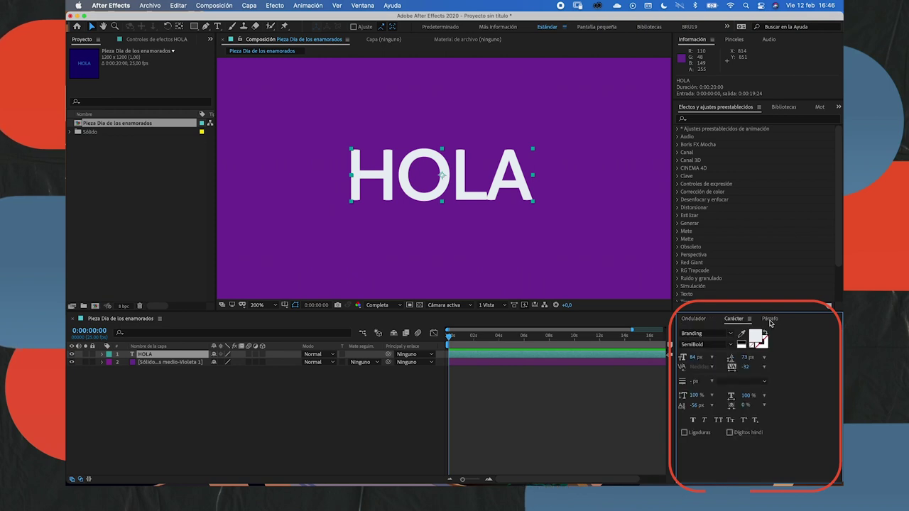
left_click(769, 319)
left_click(694, 319)
left_click(733, 318)
left_click(769, 319)
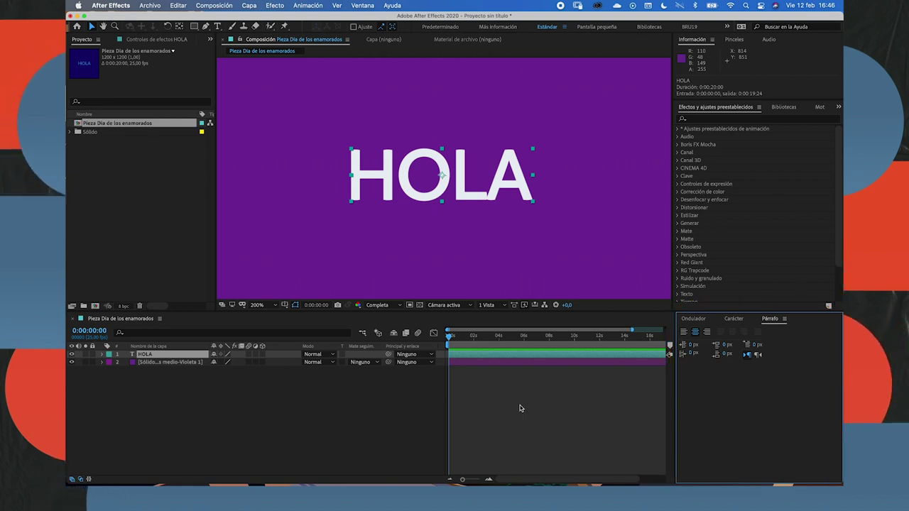
Reset to the Estándar workspace via Ventana > Espacio de trabajo, then show the Carácter panel
left_click(365, 6)
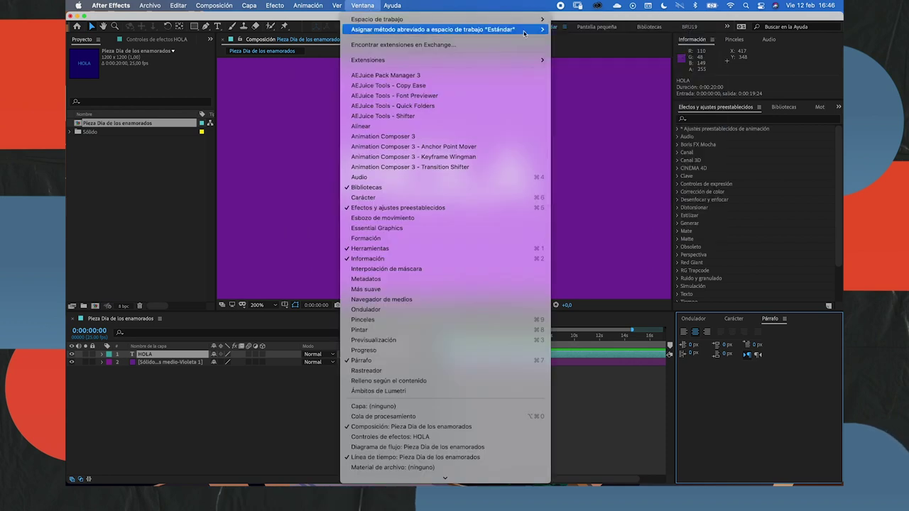
mouse_move(497, 19)
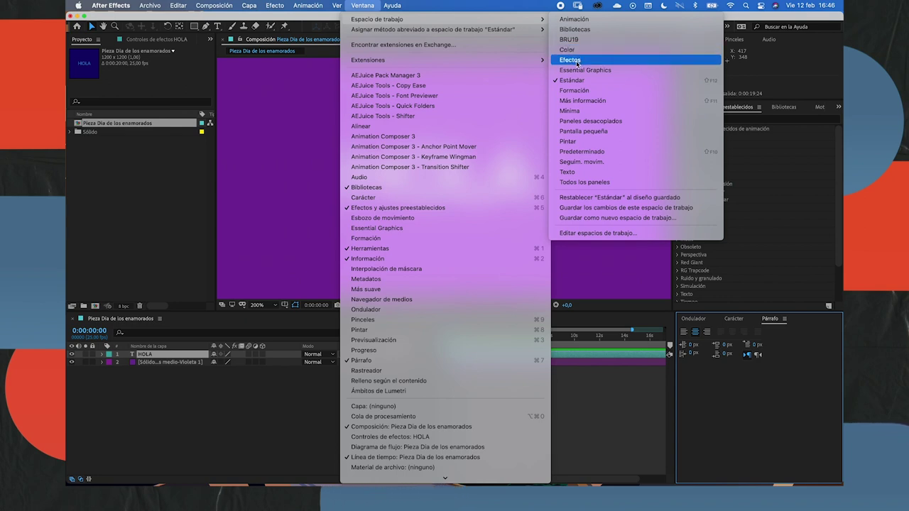
left_click(578, 81)
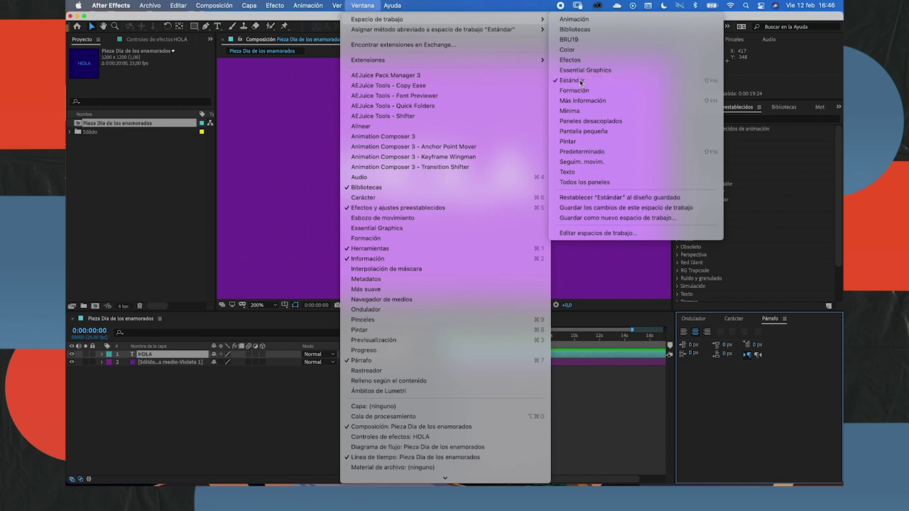
left_click(735, 319)
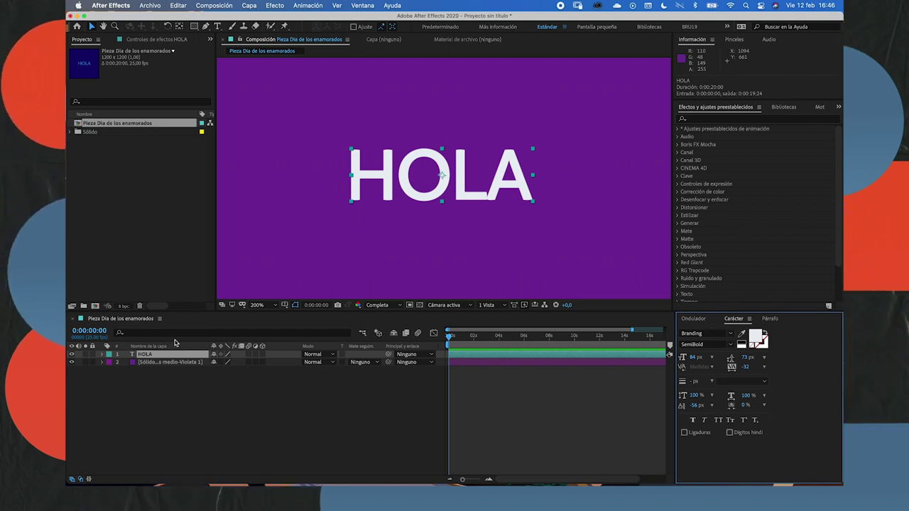
Set the HOLA text fill colour to yellow E0DB08 in Color del texto
left_click(146, 355)
key("Return")
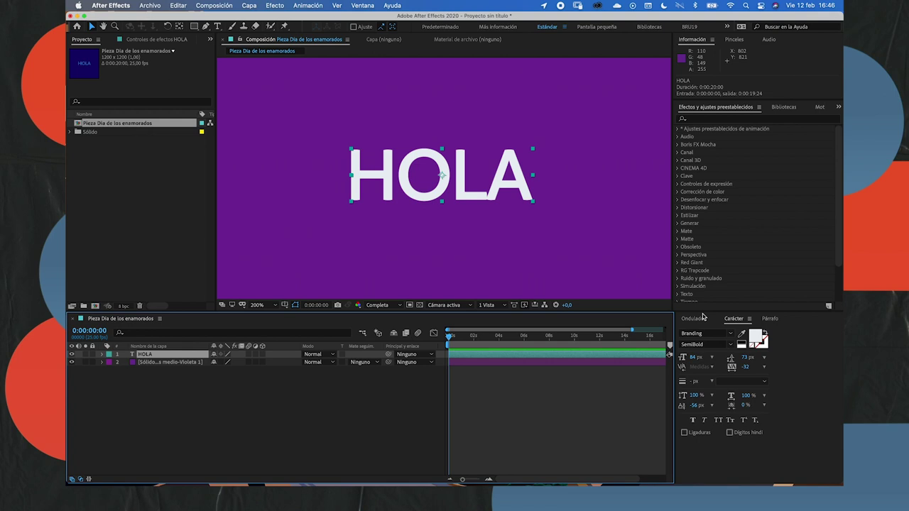
left_click(757, 340)
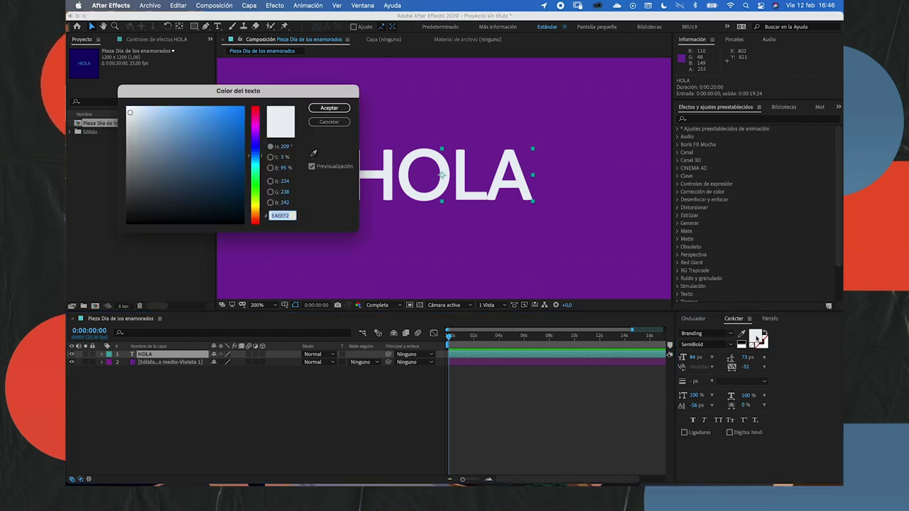
left_click(238, 124)
left_click_drag(255, 117, 259, 207)
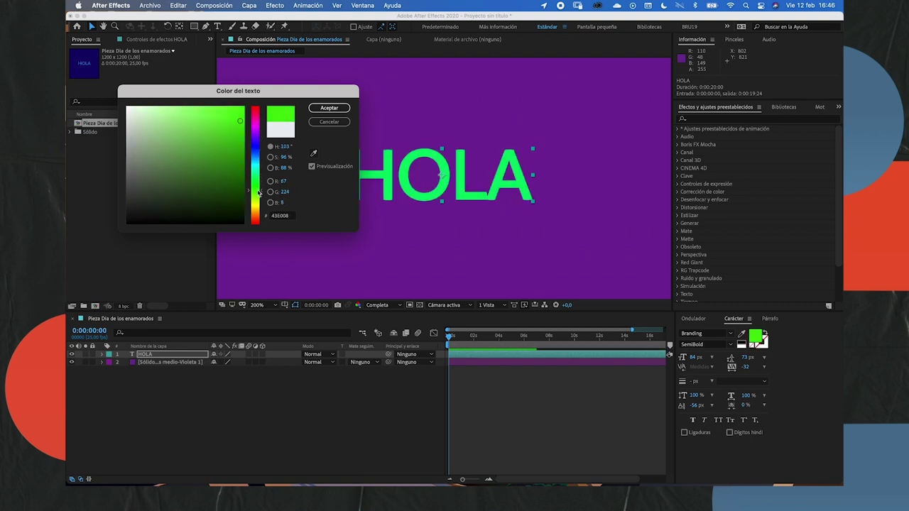
left_click(329, 108)
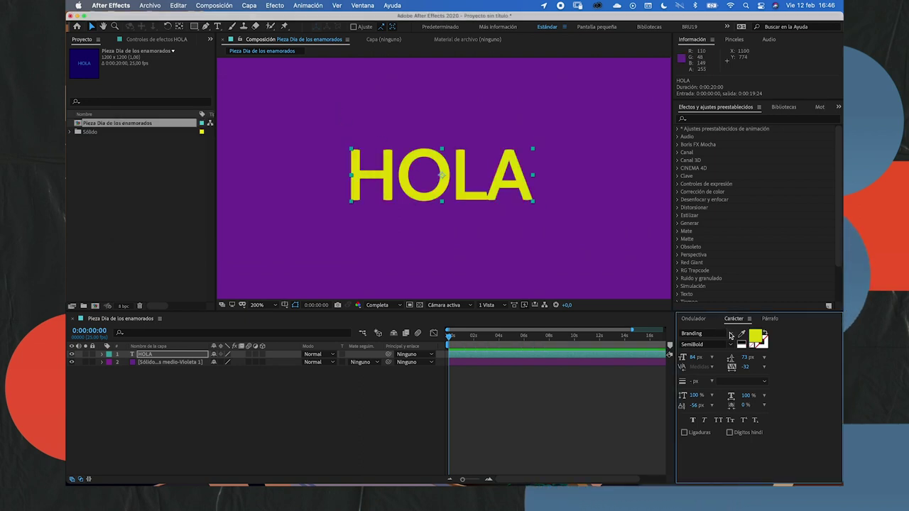
left_click(703, 333)
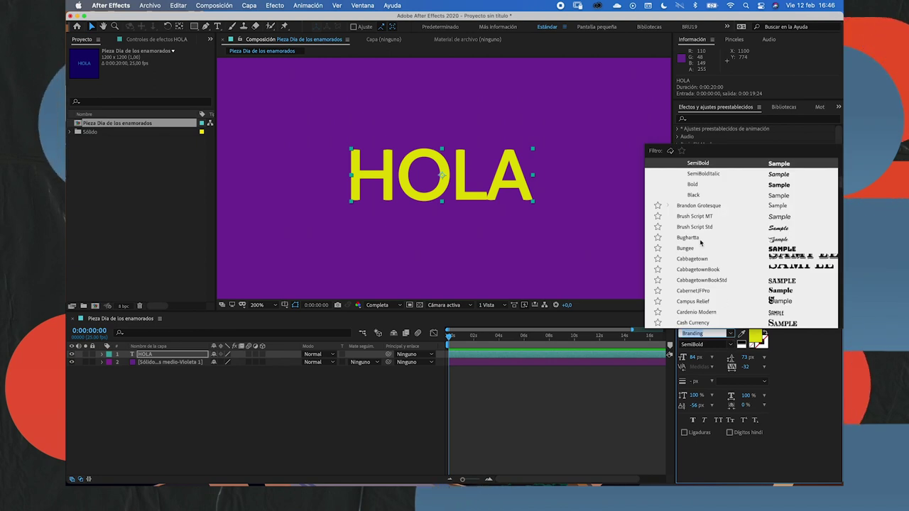
Try American Captain, Arvo and BalboaPlus as the title font
scroll(703, 241, "up", 5)
scroll(704, 243, "up", 5)
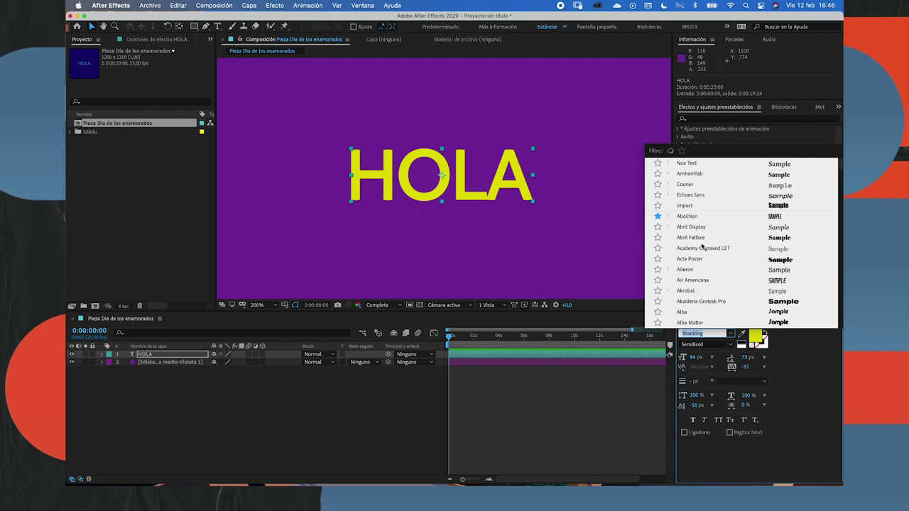
scroll(705, 245, "down", 5)
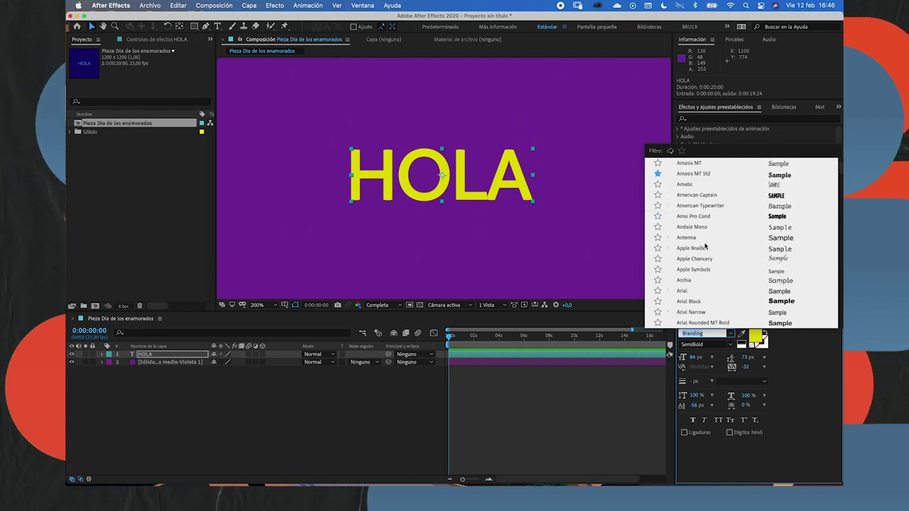
left_click(697, 195)
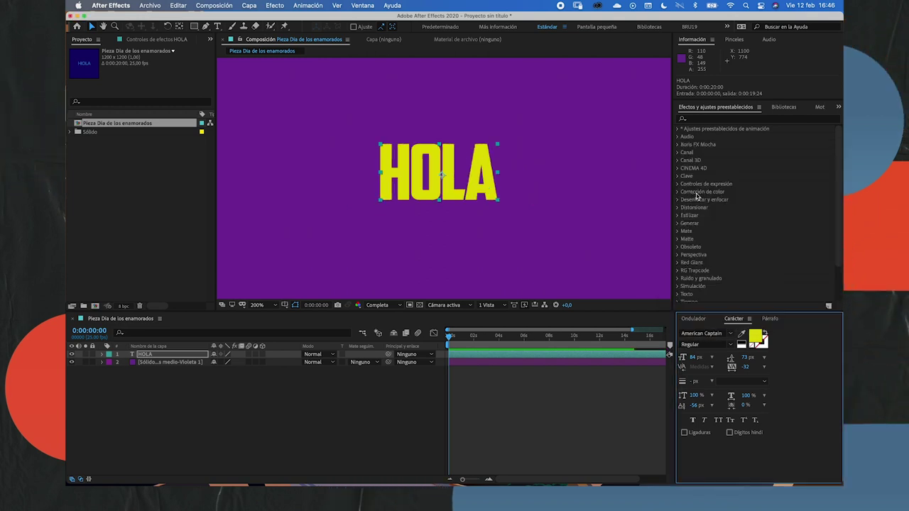
left_click(732, 336)
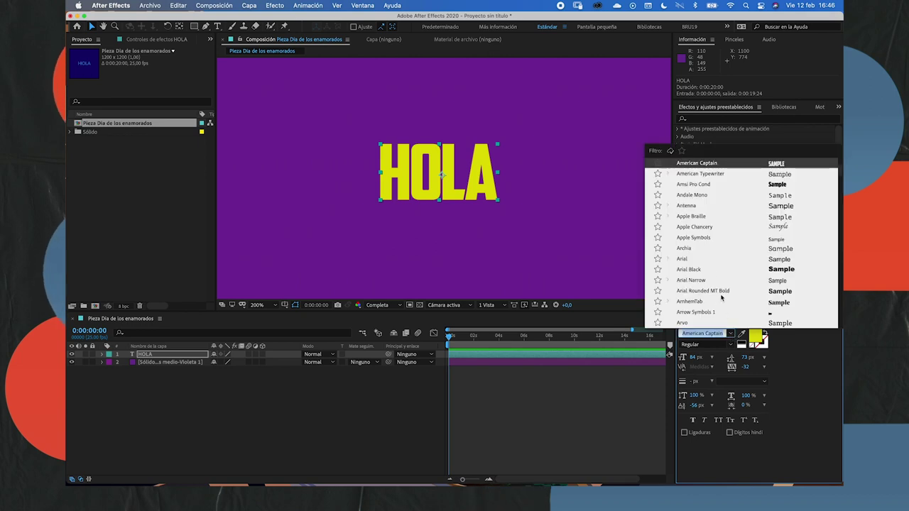
scroll(711, 251, "down", 5)
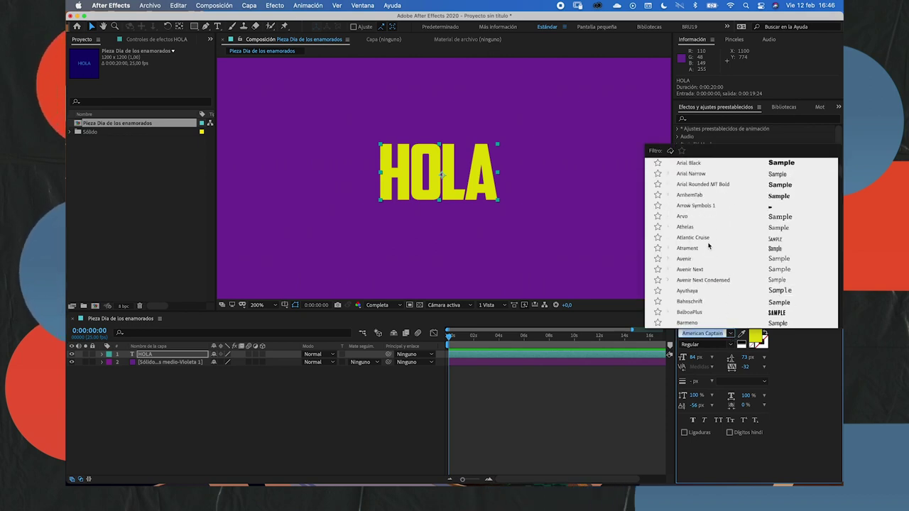
left_click(705, 216)
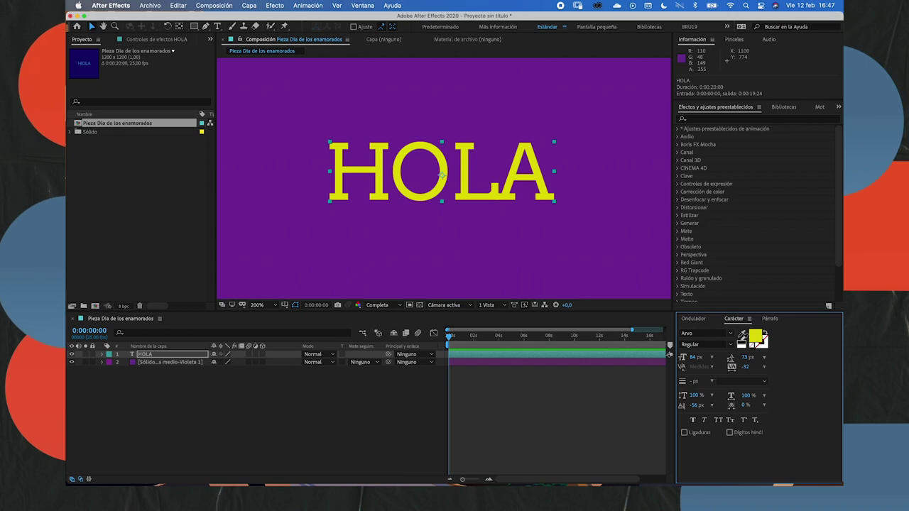
left_click(734, 337)
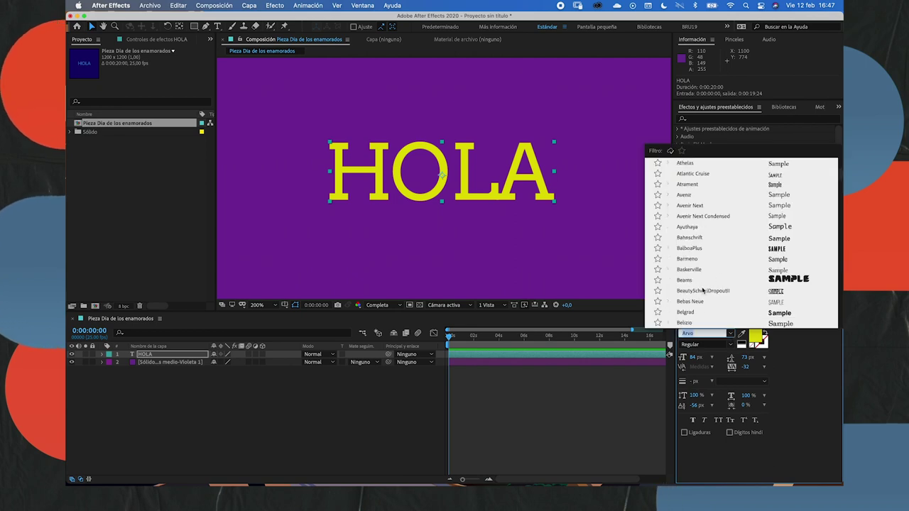
left_click(695, 250)
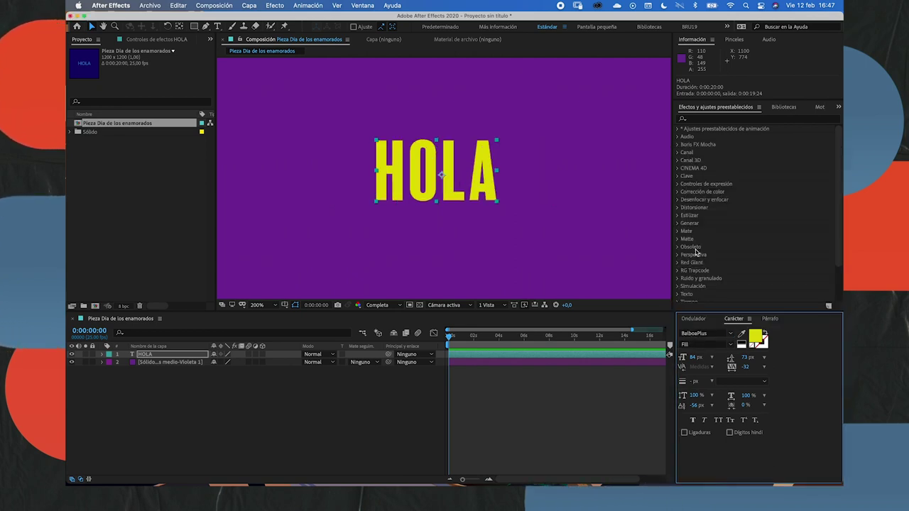
Search the font list for 'mont' and apply Montreal-Serial-Heavy to the title
left_click(734, 337)
scroll(693, 293, "down", 5)
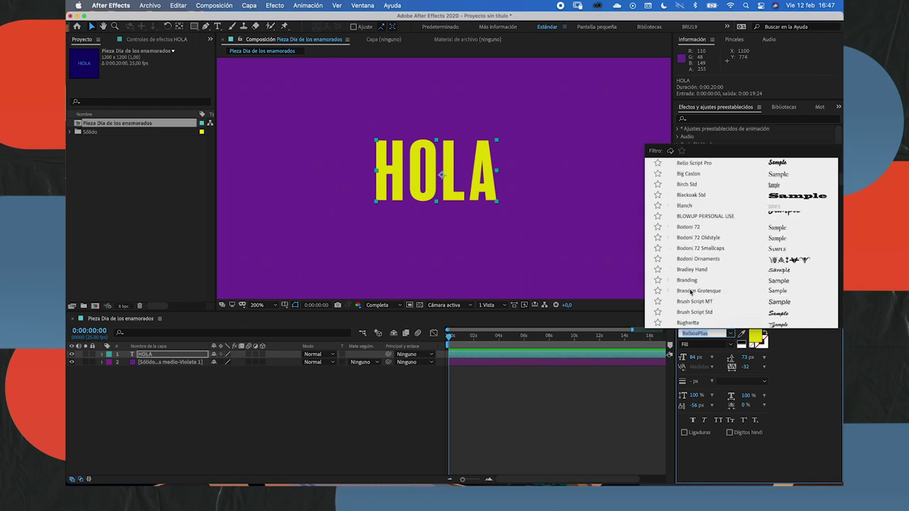
scroll(703, 296, "down", 2)
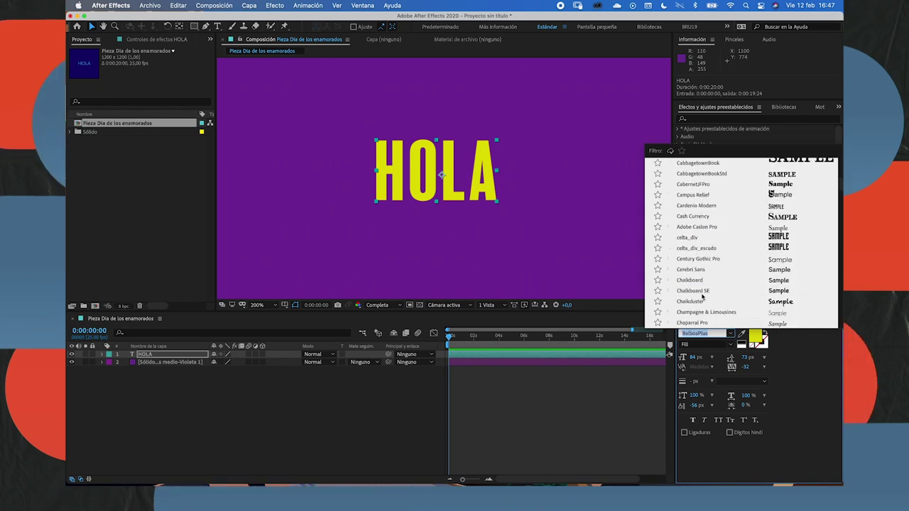
scroll(704, 234, "down", 5)
left_click(792, 344)
type("m")
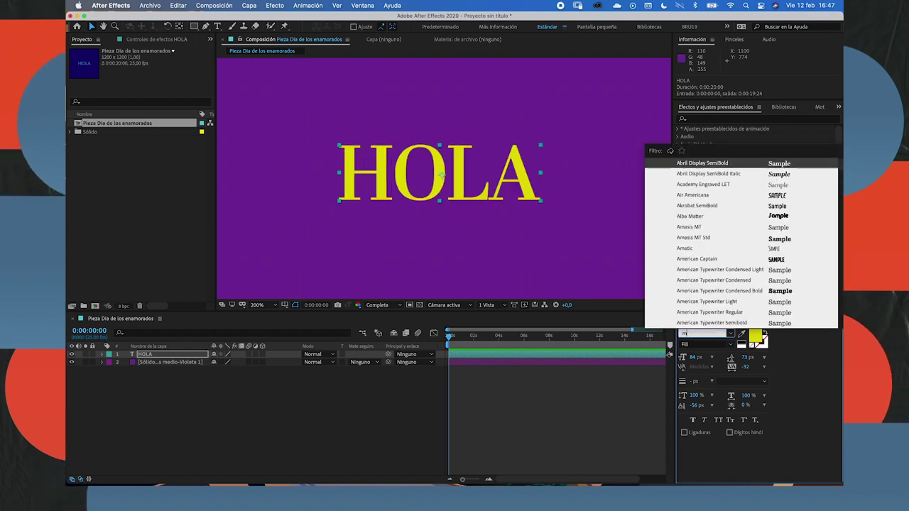
type("ont")
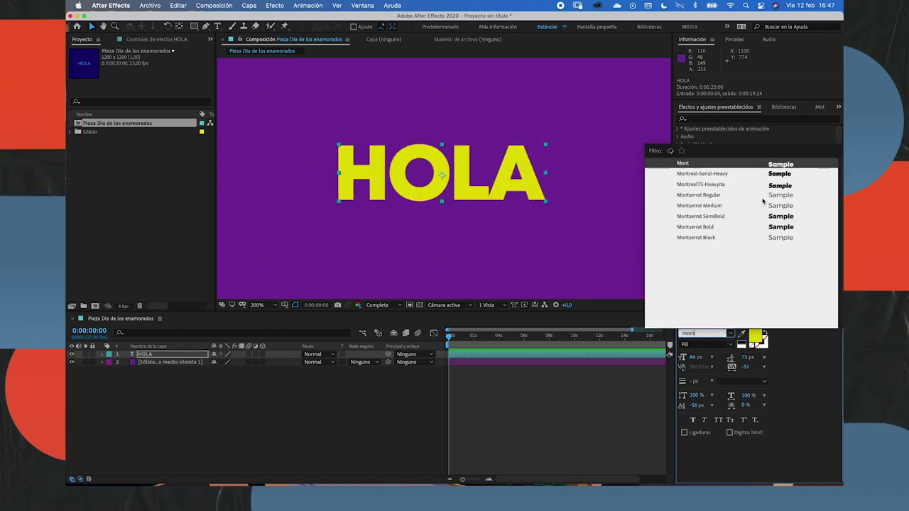
left_click(714, 175)
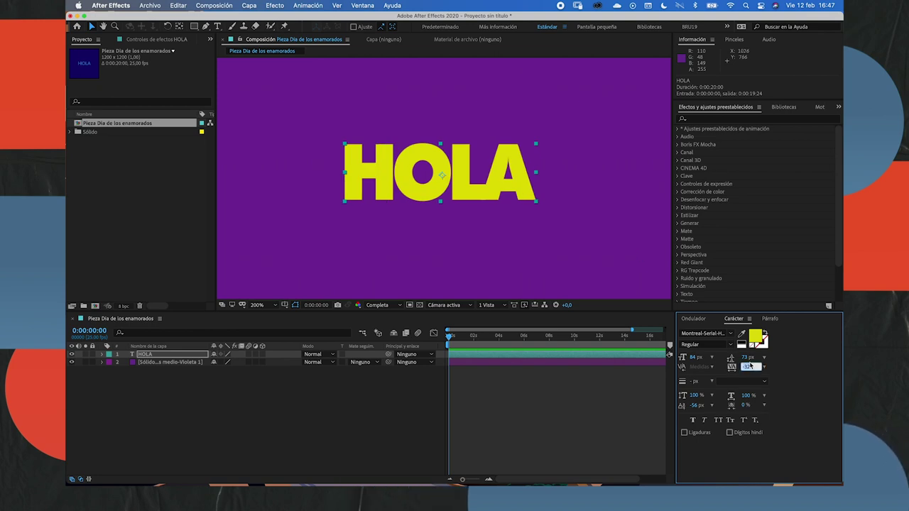
left_click(750, 367)
type("0")
Reset HOLA's tracking to 0, resize it to 75 px, and place the text cursor after HOLA
key("shift+Up")
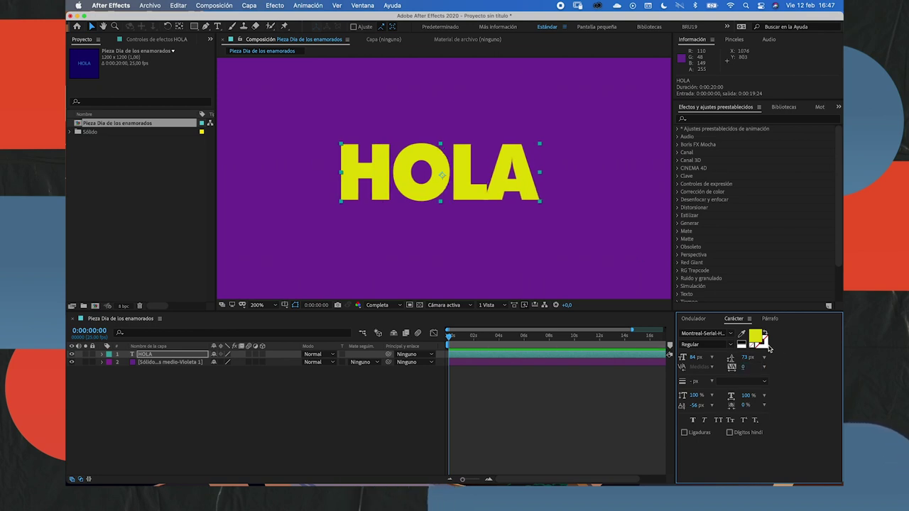
left_click(193, 357)
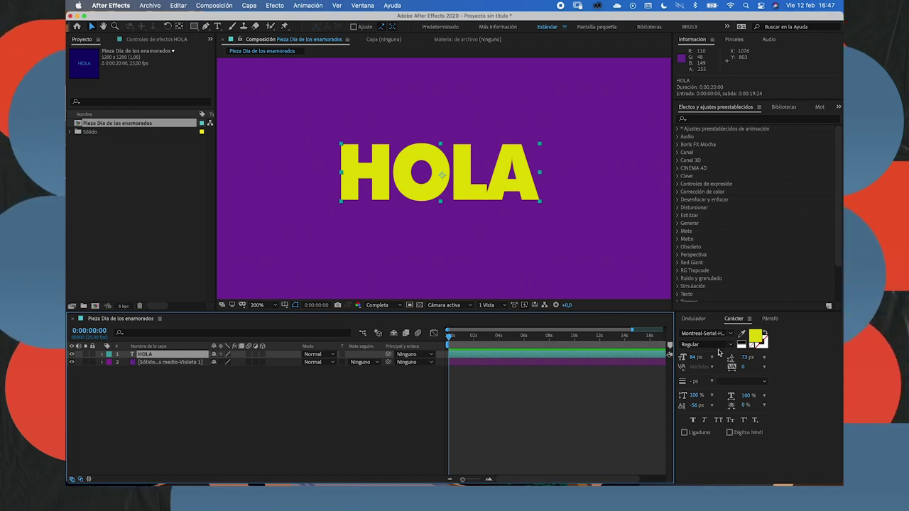
left_click_drag(695, 357, 717, 360)
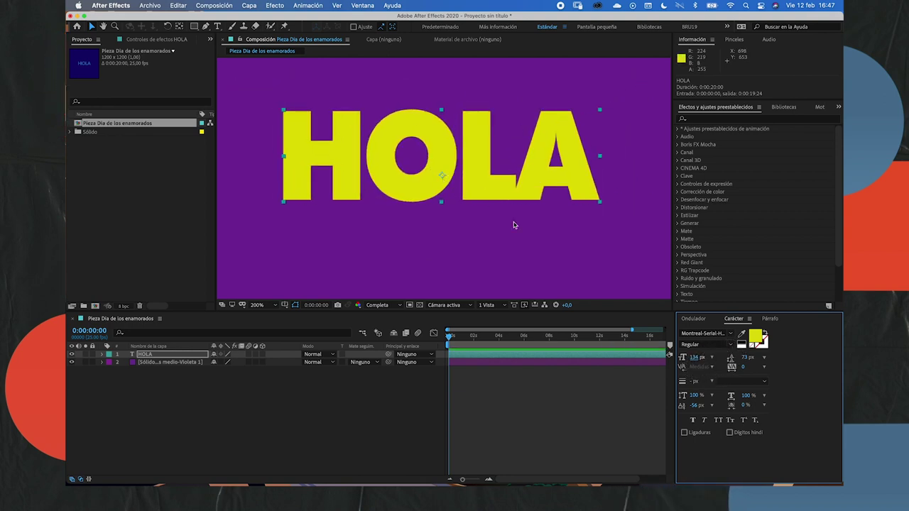
mouse_move(694, 357)
left_mouse_down()
mouse_move(668, 355)
mouse_move(659, 328)
left_mouse_up()
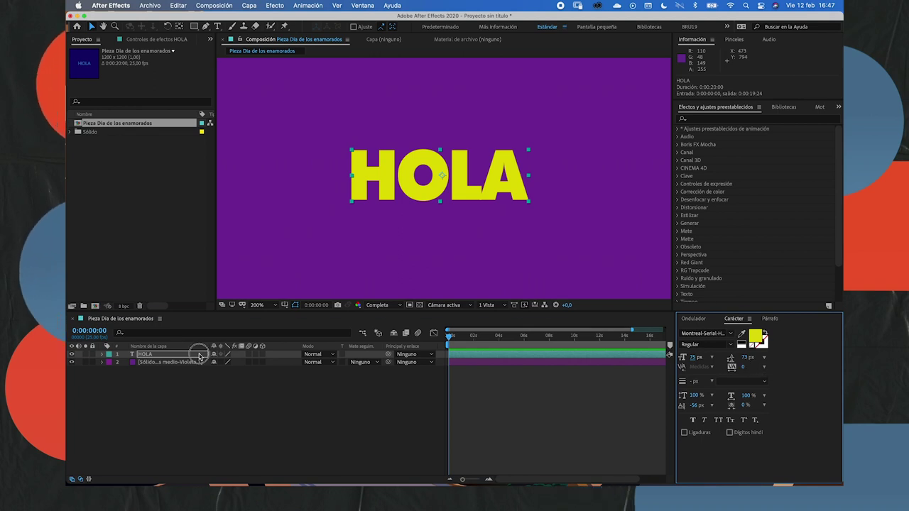
double_click(497, 174)
left_click(527, 169)
Add a second line reading 'GENTE' under HOLA
key("Return")
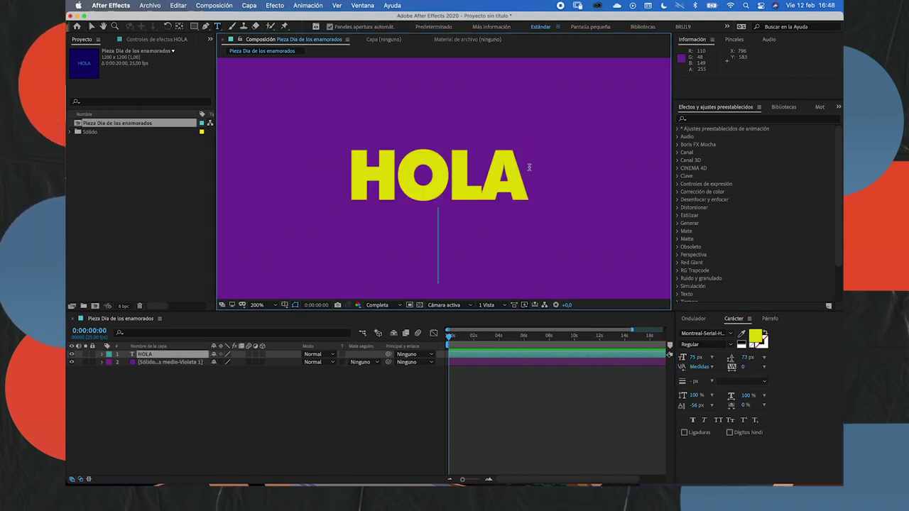
type("gent")
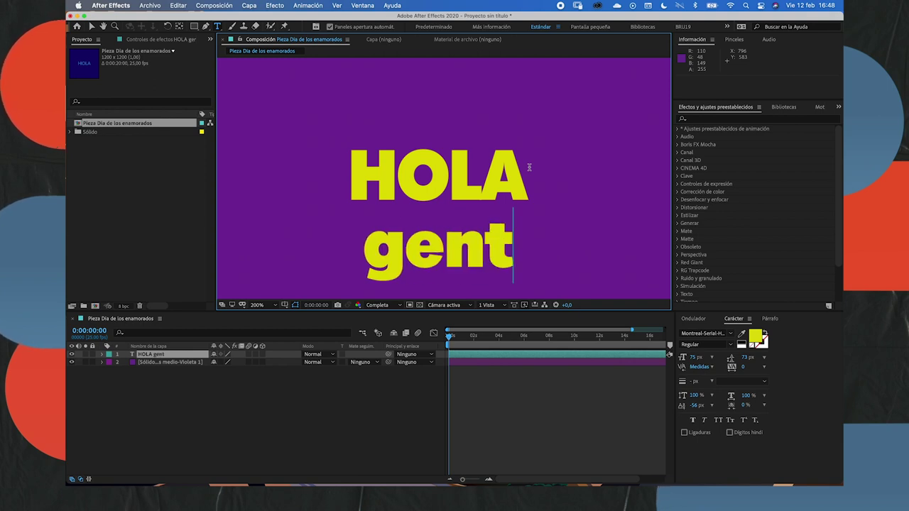
type("e")
left_click(440, 249)
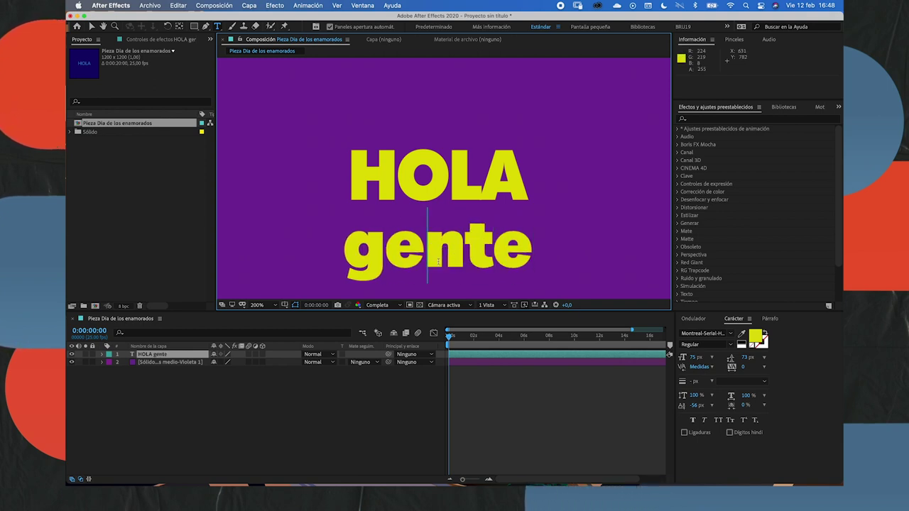
double_click(434, 256)
type("G")
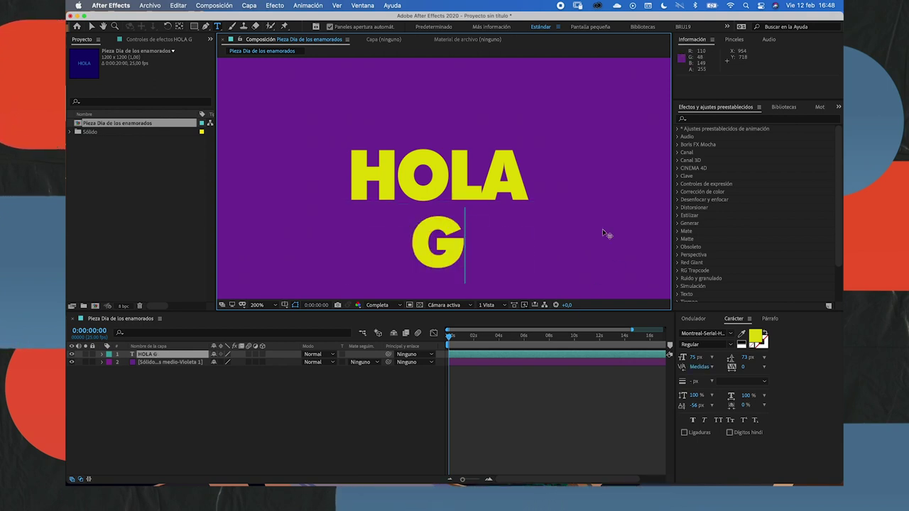
type("ENTE")
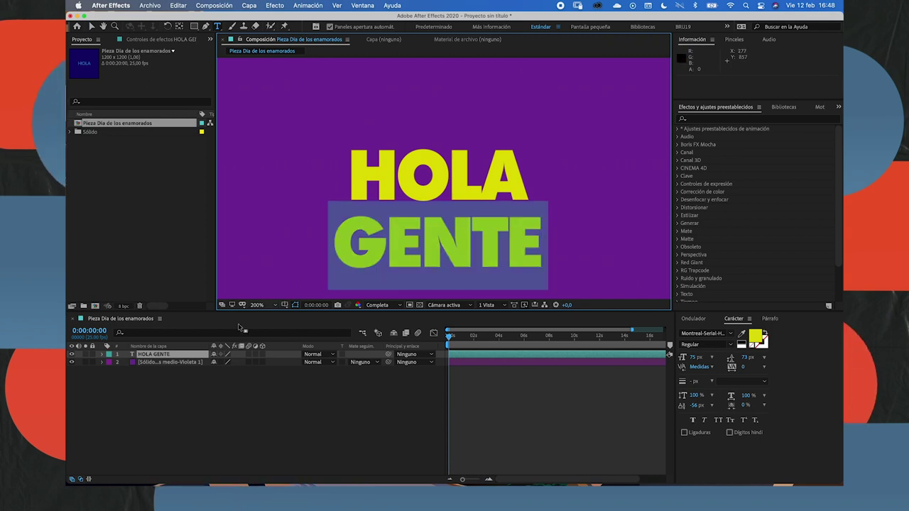
left_click(238, 323)
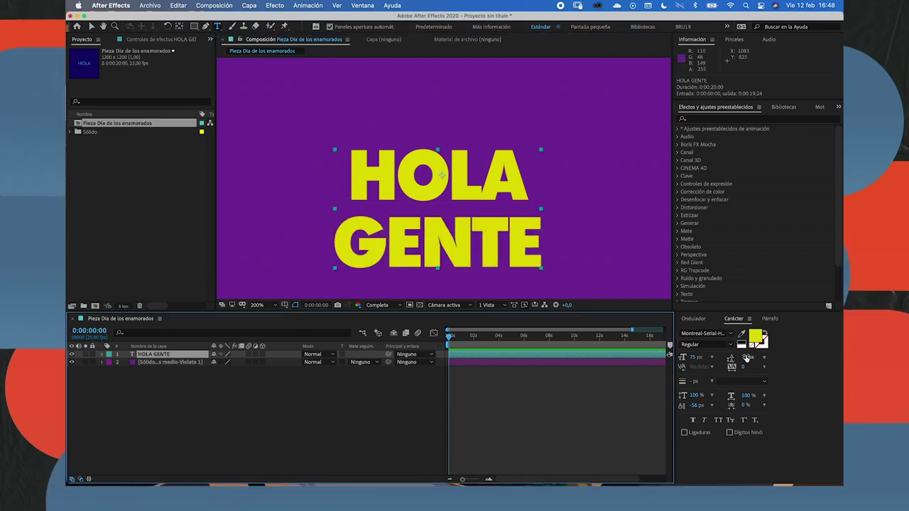
Set the line spacing between HOLA and GENTE to 68 px
left_click(737, 358)
key("Caps_Lock")
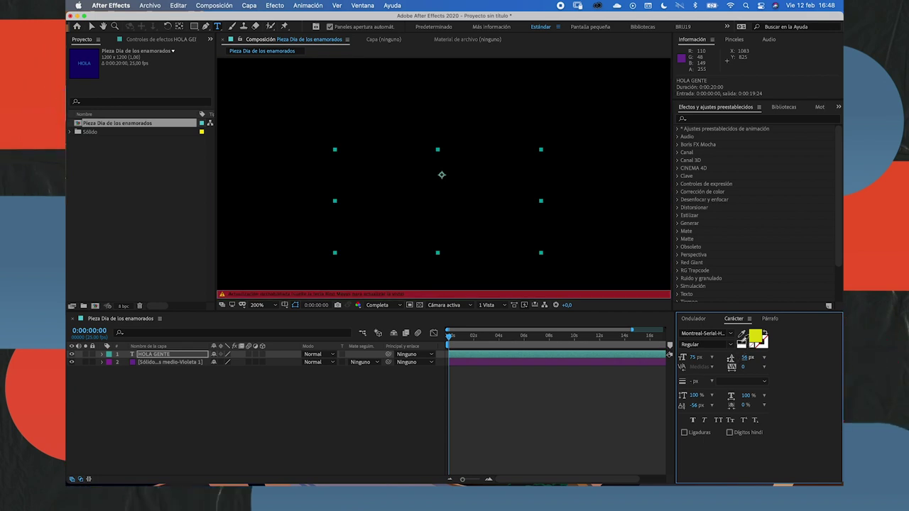
key("Caps_Lock")
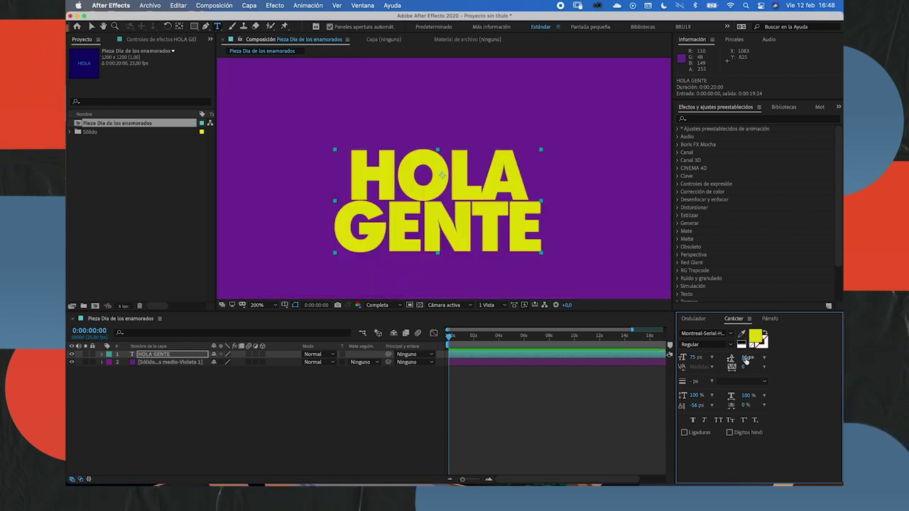
left_click_drag(749, 358, 757, 355)
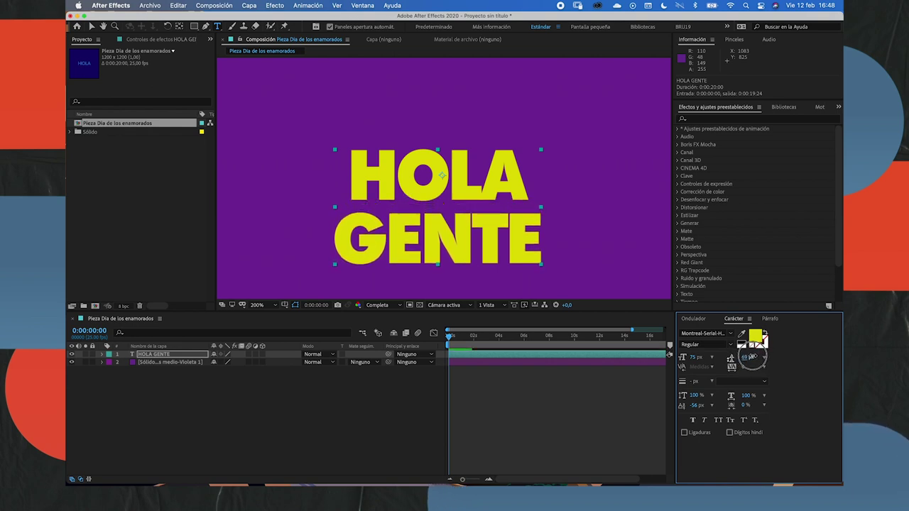
left_click_drag(756, 355, 754, 355)
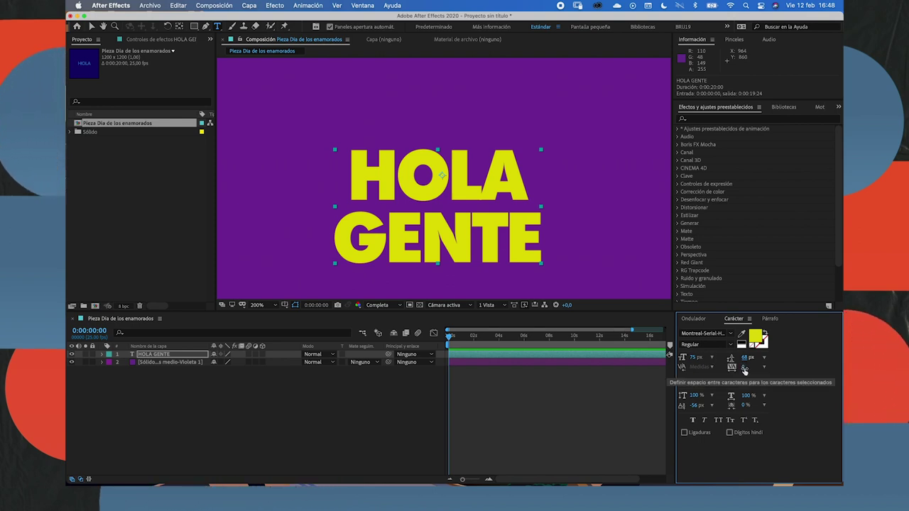
Experiment with the title's tracking, then set it to 0
left_click_drag(744, 369, 819, 369)
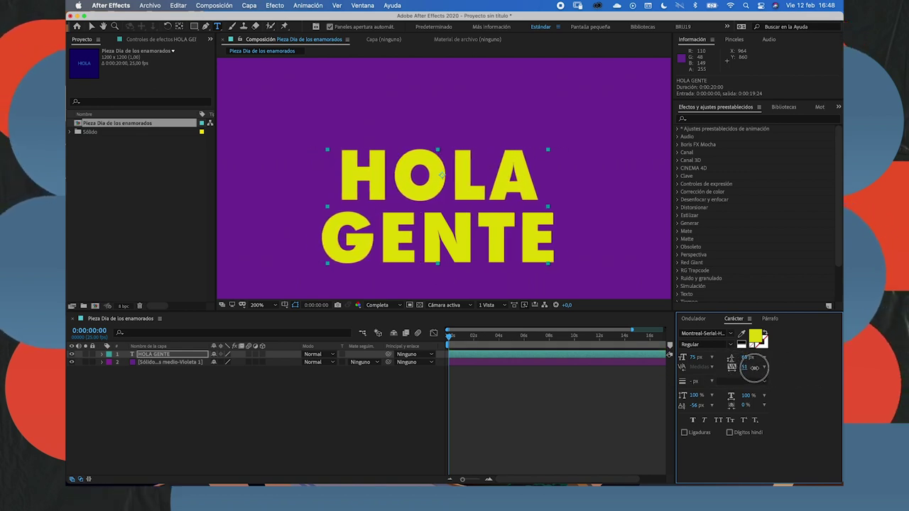
left_click_drag(820, 369, 774, 371)
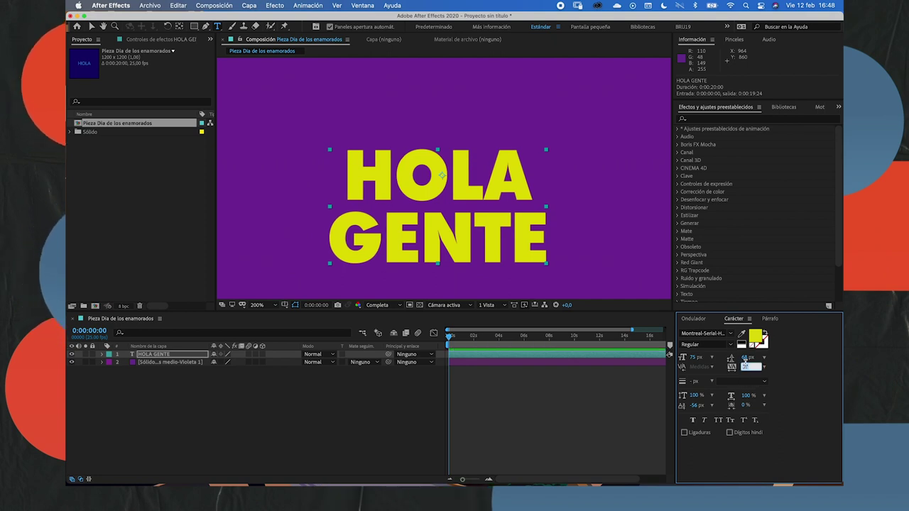
left_click(744, 367)
type("0")
key("Return")
key("Return")
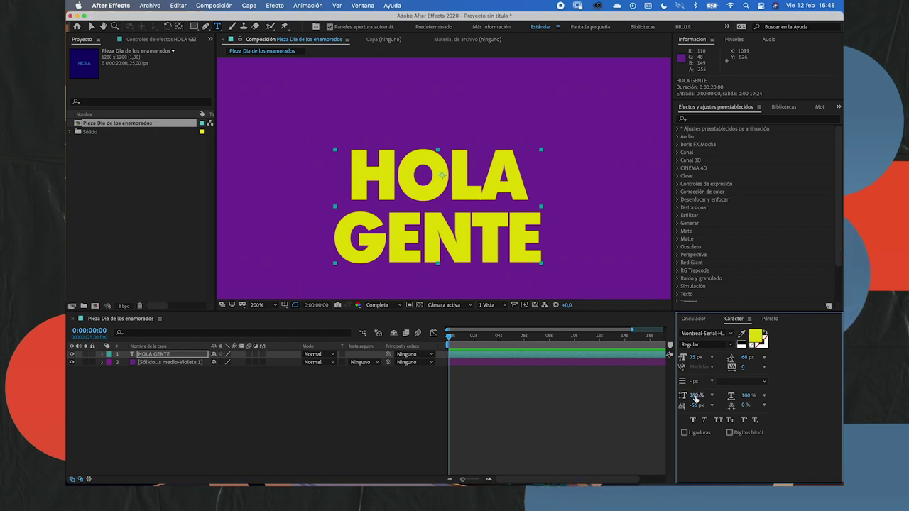
Experiment with the title's vertical and horizontal scale and baseline shift, resetting baseline shift to 0
mouse_move(695, 394)
left_mouse_down()
mouse_move(708, 398)
mouse_move(698, 395)
left_mouse_up()
type("145")
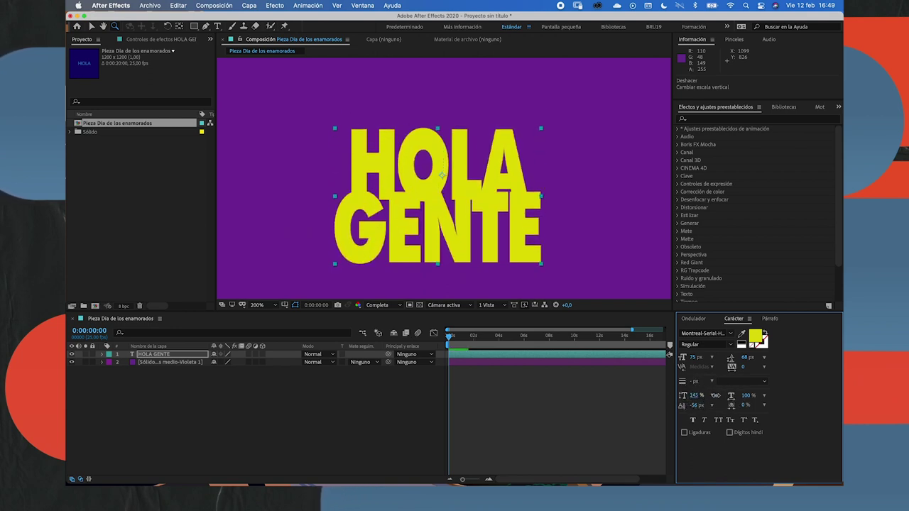
mouse_move(698, 395)
left_mouse_down()
mouse_move(798, 389)
mouse_move(738, 395)
left_mouse_up()
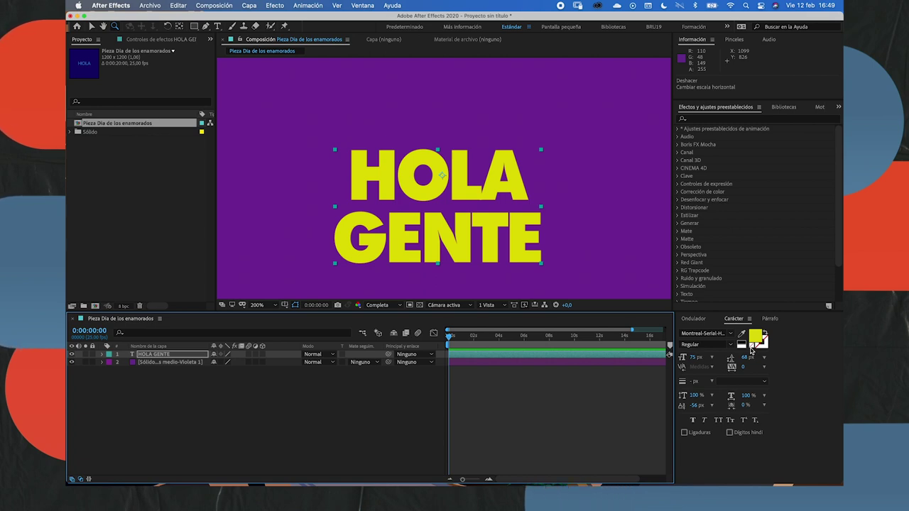
left_click_drag(697, 405, 714, 410)
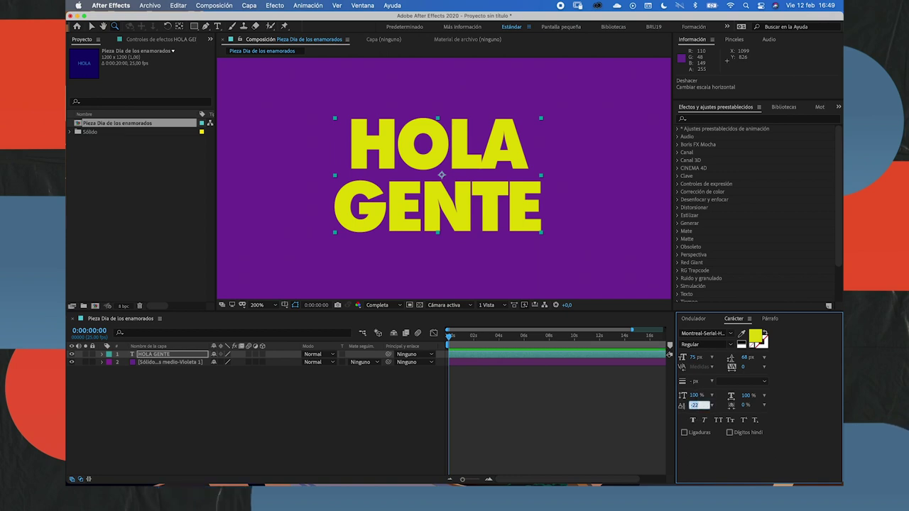
type("0")
key("Return")
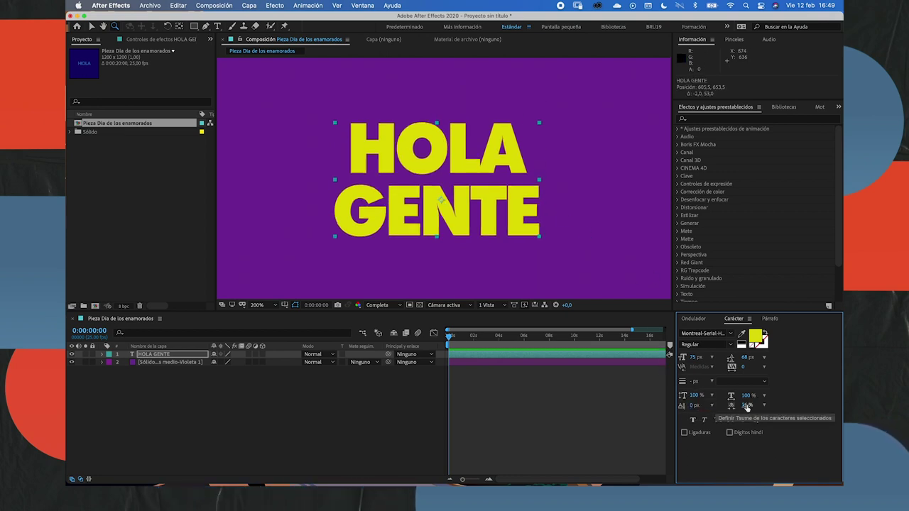
Try different tsume values, then commit tsume at 0 %
left_click_drag(746, 408, 751, 405)
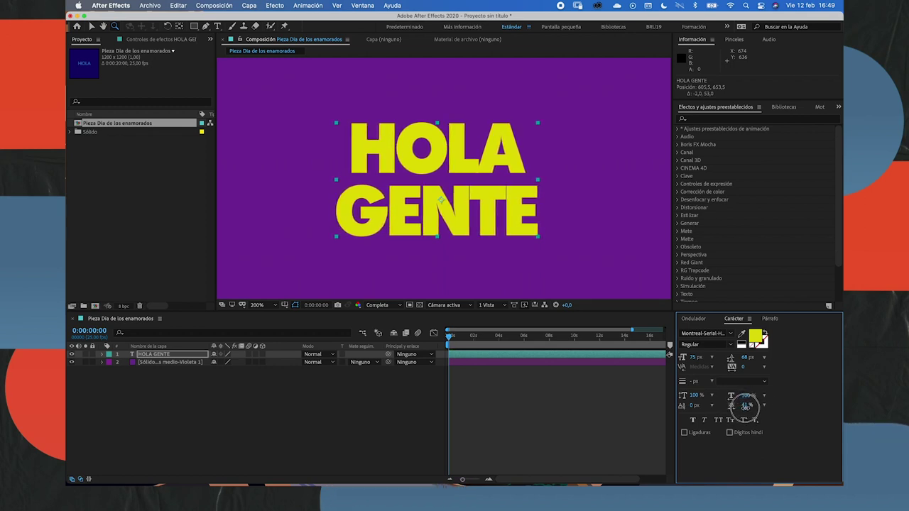
left_click_drag(745, 407, 736, 410)
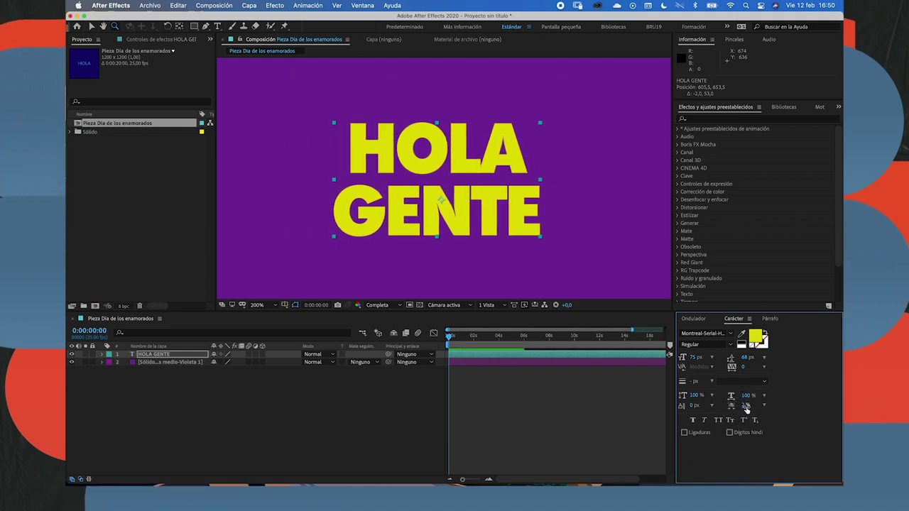
key("Return")
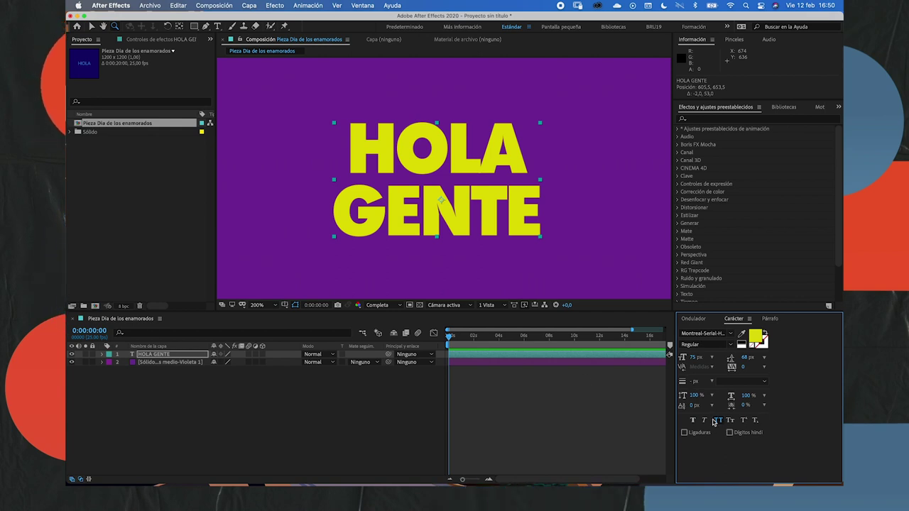
Turn off All Caps and retype the title as 'hola' and 'gente' on two lines
left_click(720, 424)
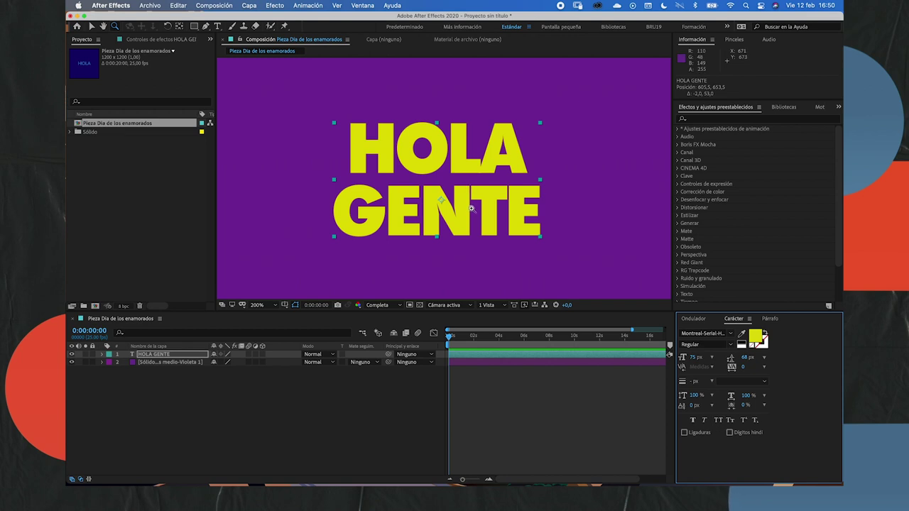
double_click(464, 212)
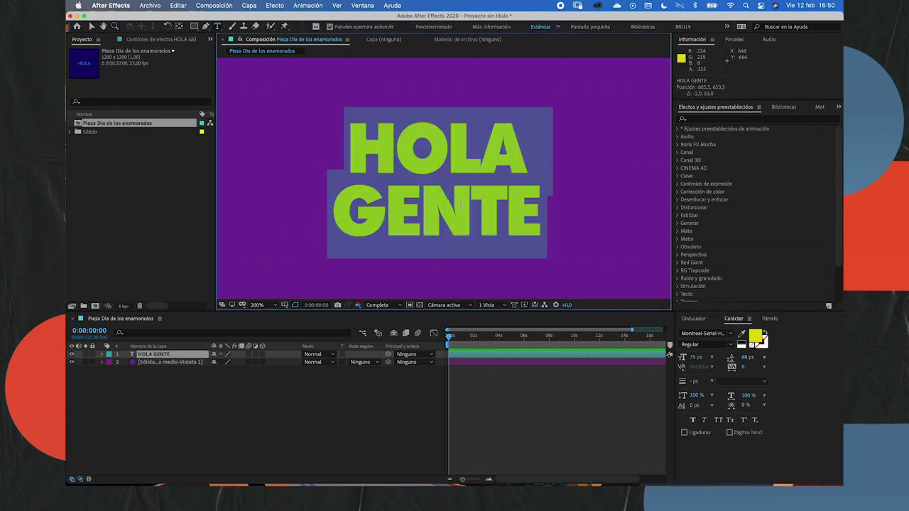
type("hola")
key("Return")
type("gent")
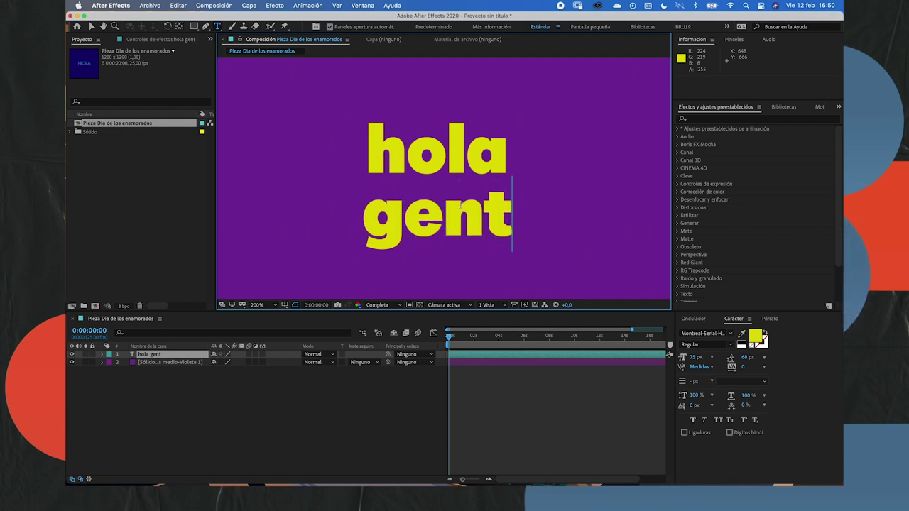
type("e")
left_click_drag(531, 242, 359, 112)
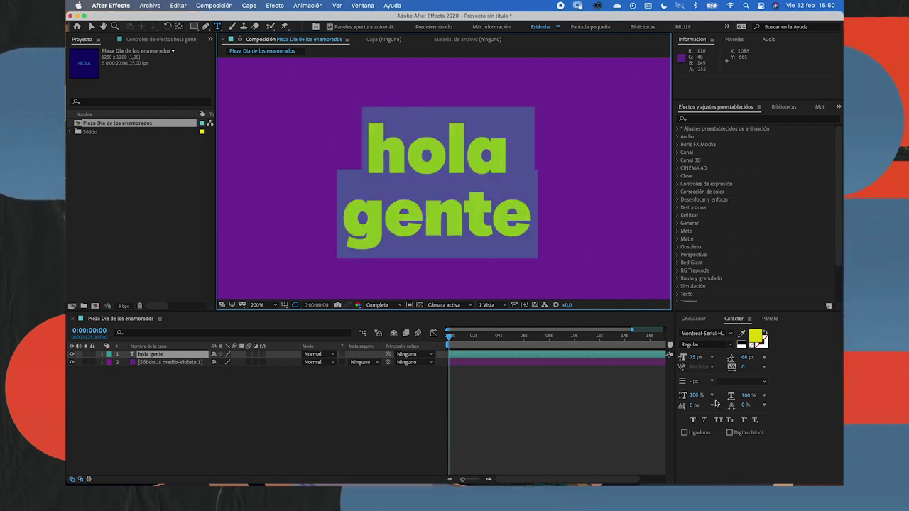
left_click(168, 355)
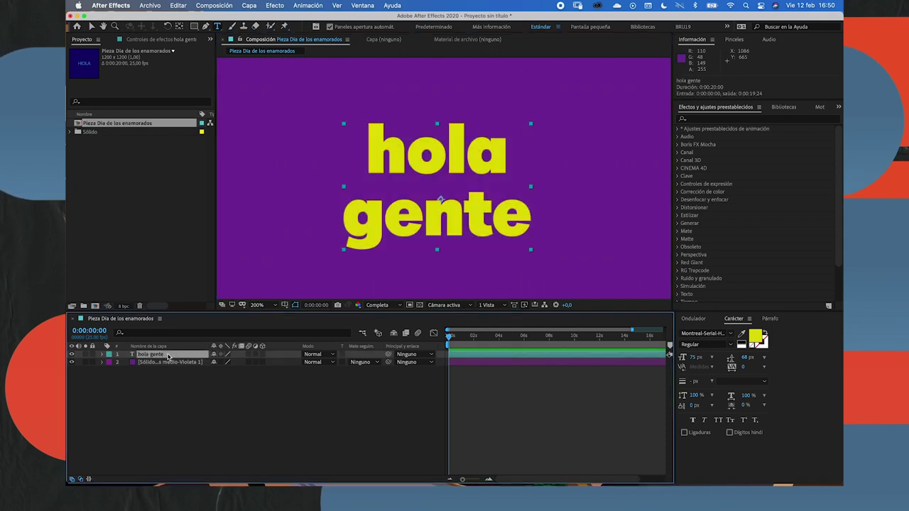
Enable All Caps and Faux Italic, trying then removing Faux Bold and superscript
left_click(717, 420)
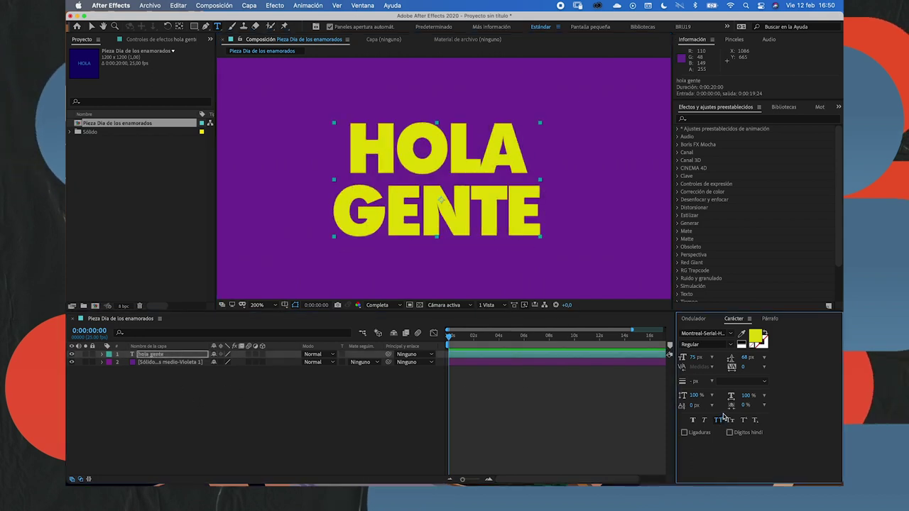
left_click(705, 420)
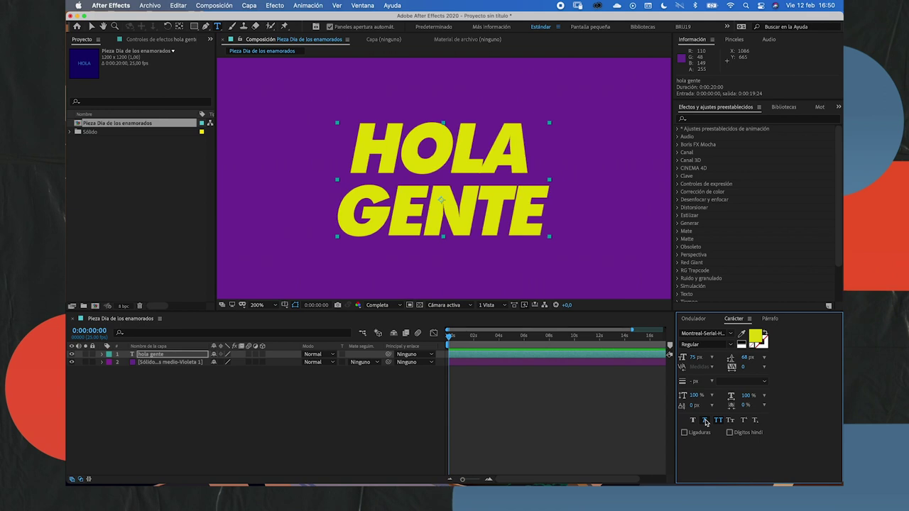
left_click(694, 420)
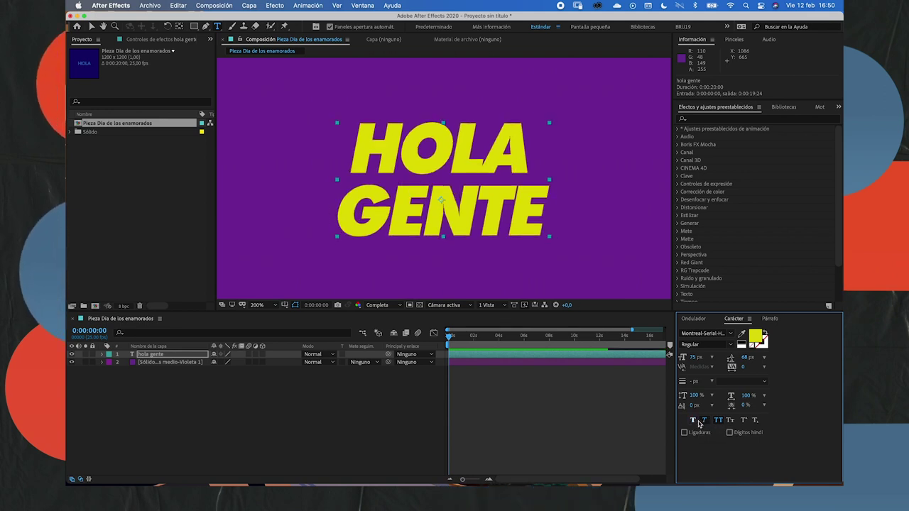
left_click(693, 420)
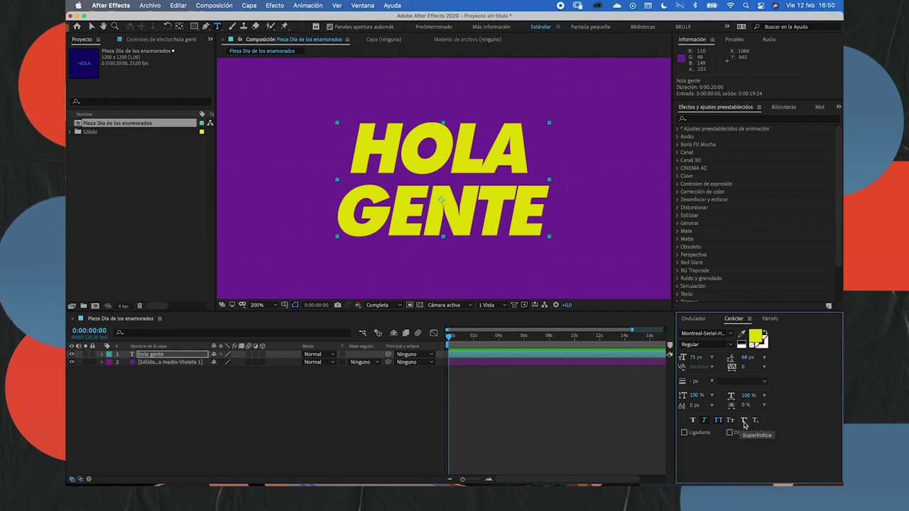
left_click(744, 423)
left_click(744, 422)
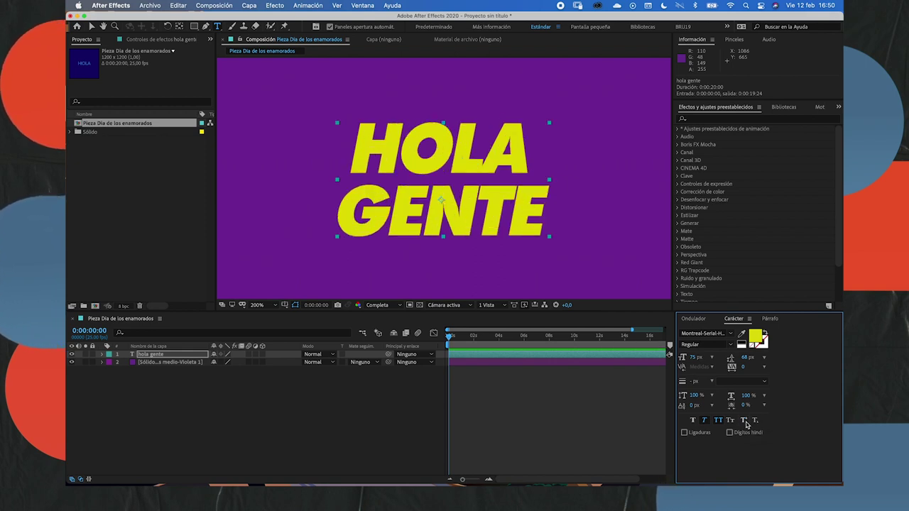
Add a '2' after GENTE and test it as superscript and subscript, ending at normal size
left_click(543, 210)
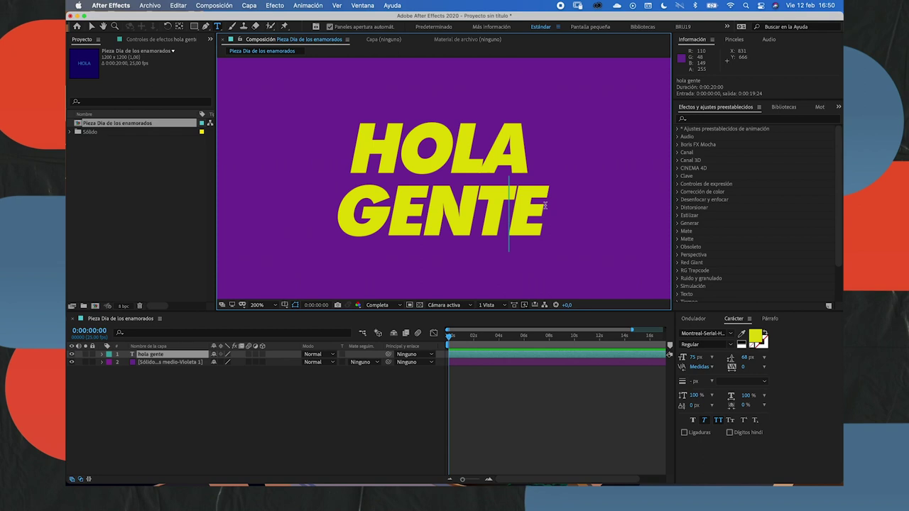
type("2")
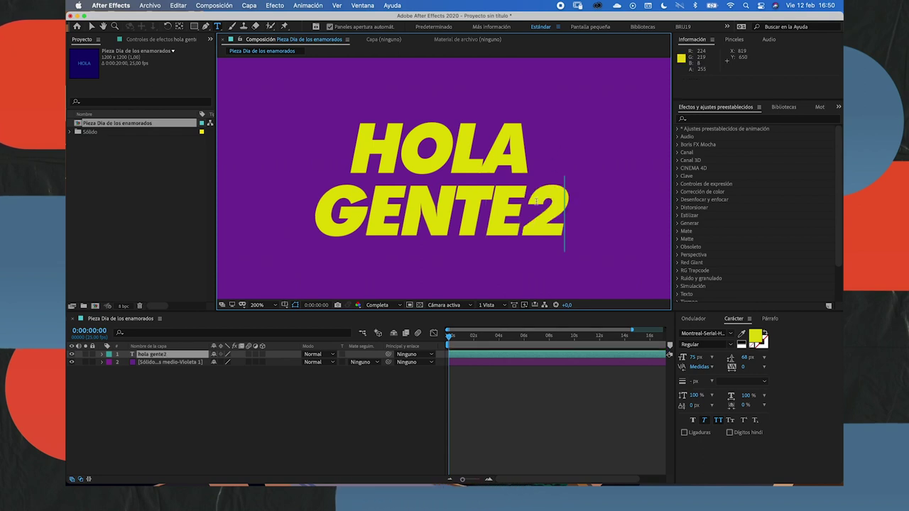
left_click_drag(537, 201, 571, 213)
left_click(744, 421)
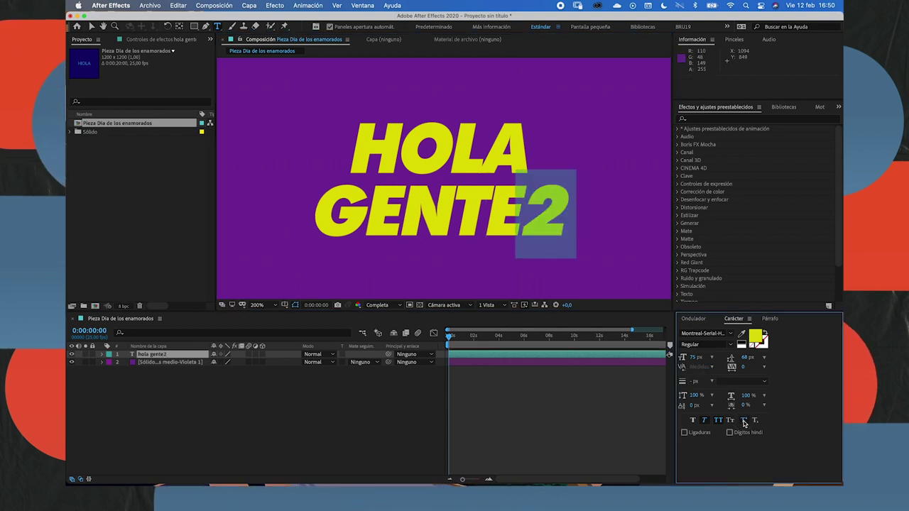
left_click(756, 422)
left_click(757, 421)
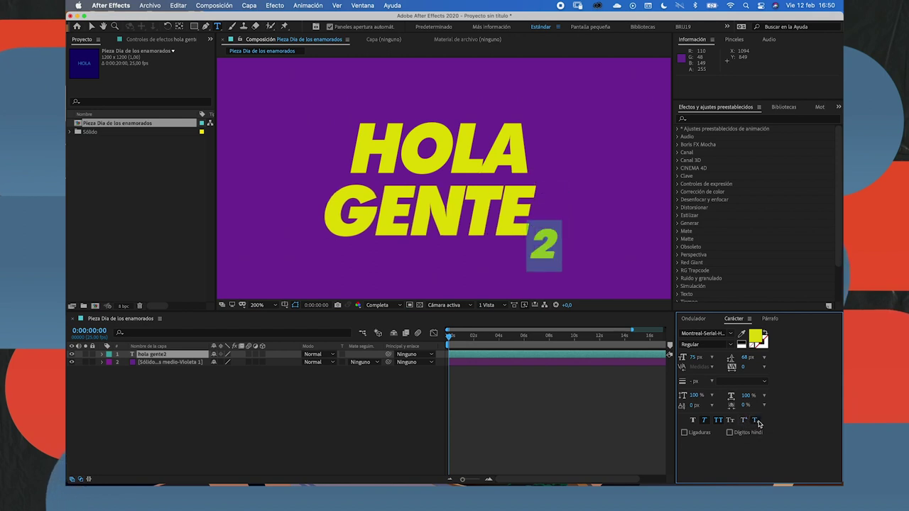
left_click(756, 421)
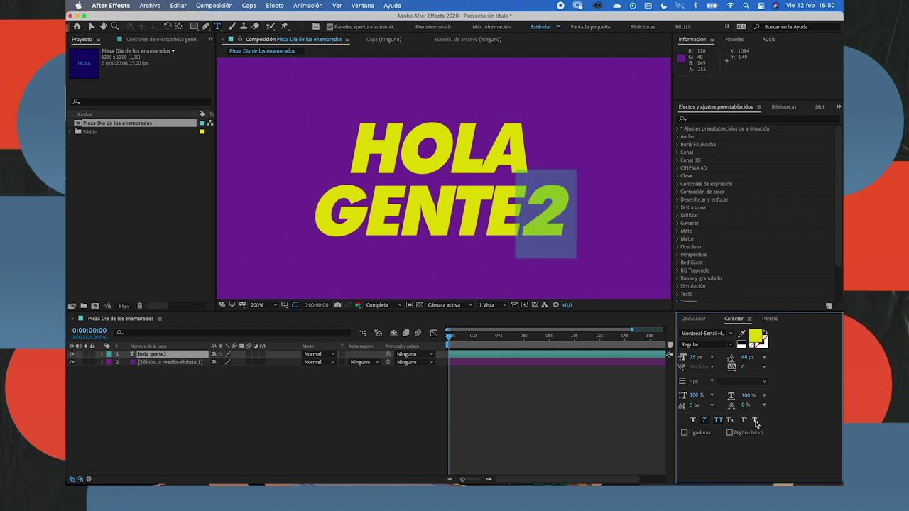
Delete the extra '2' so the title reads HOLA GENTE, and exit text editing
left_click(565, 213)
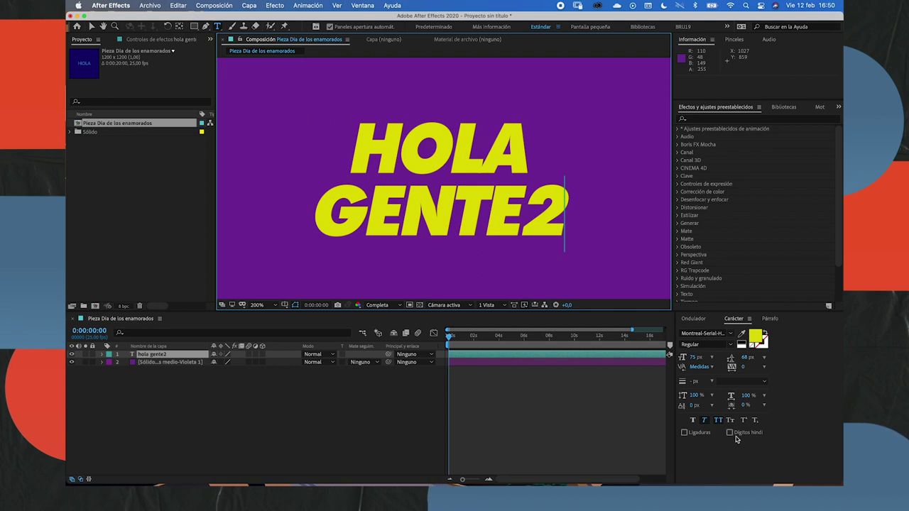
left_click(717, 421)
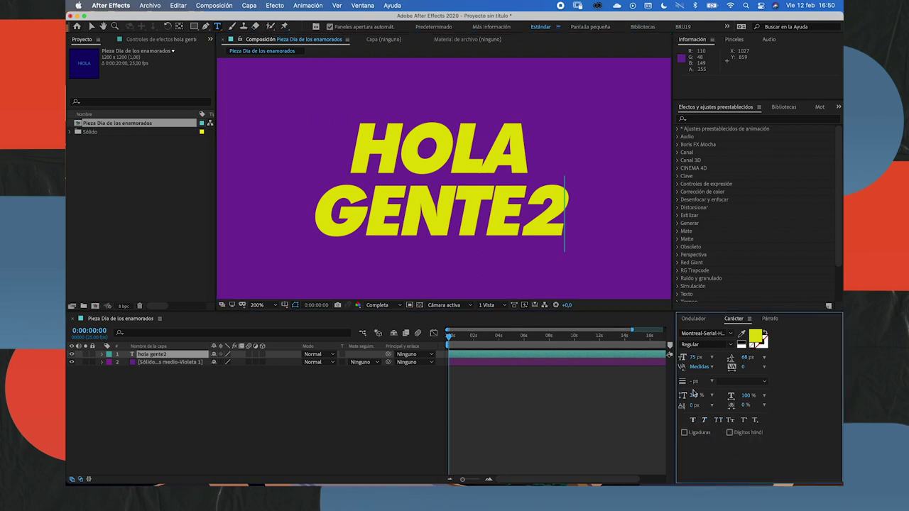
left_click_drag(567, 212, 528, 215)
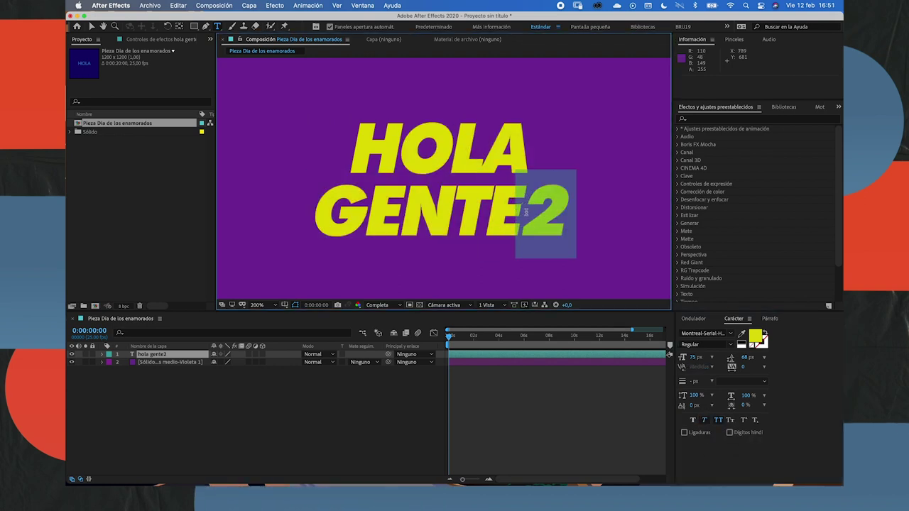
key("BackSpace")
key("Escape")
Try left and right alignment, then centre-align the HOLA GENTE lines with an indent of 0
left_click(765, 320)
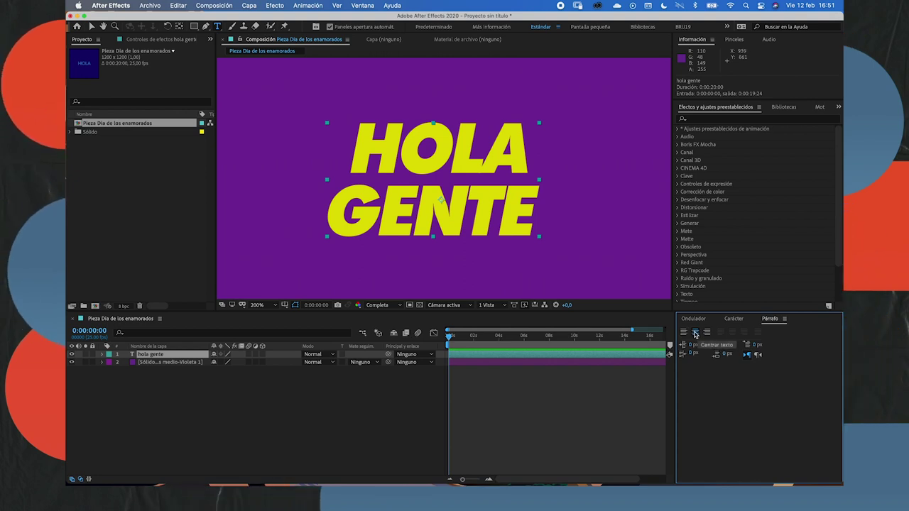
left_click(684, 332)
left_click(707, 331)
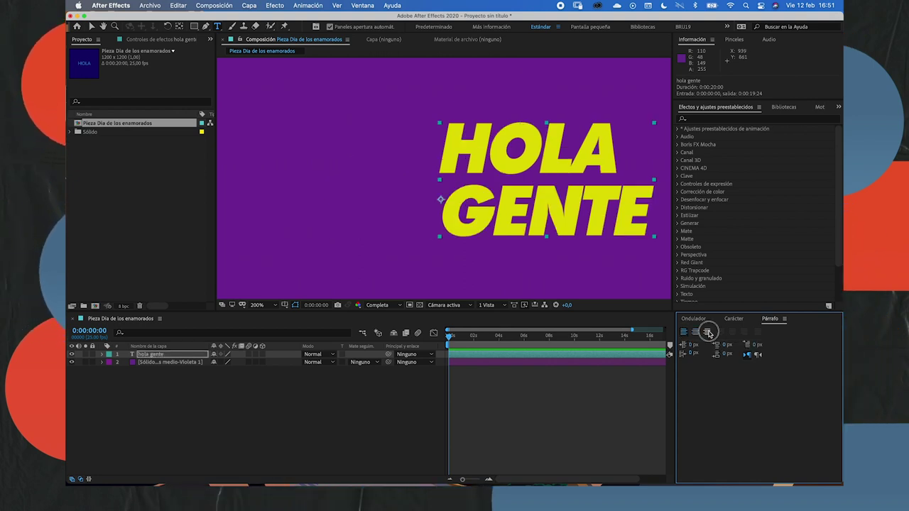
key("v")
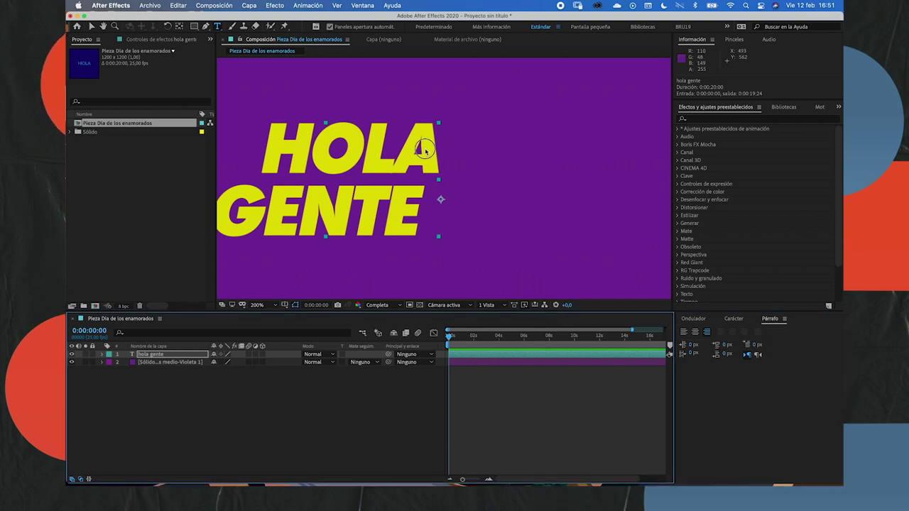
left_click_drag(383, 161, 520, 159)
left_click(695, 332)
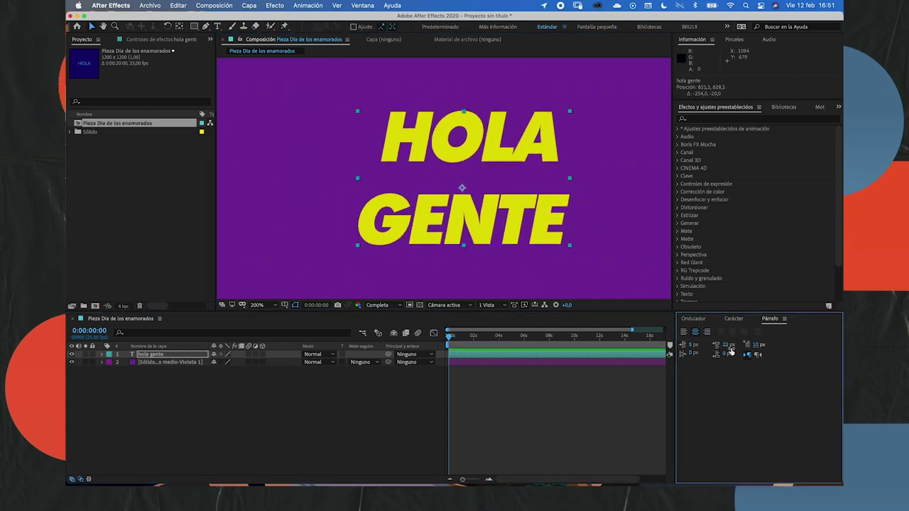
left_click_drag(758, 346, 720, 348)
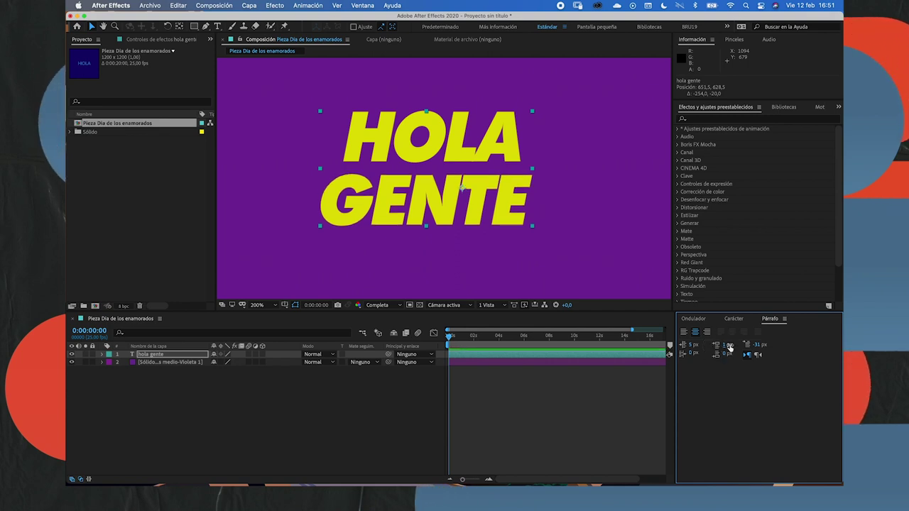
left_click(726, 345)
type("0")
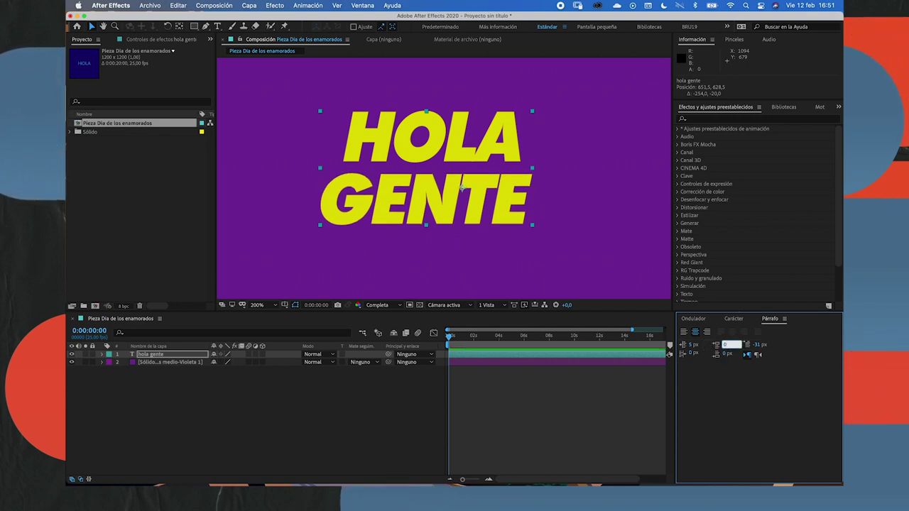
left_click(217, 422)
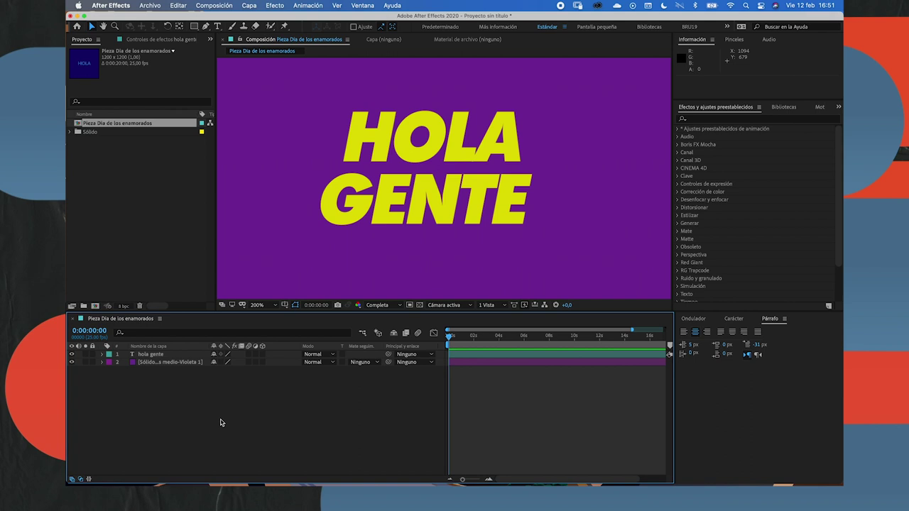
Bring up the Wiggler settings
left_click(693, 318)
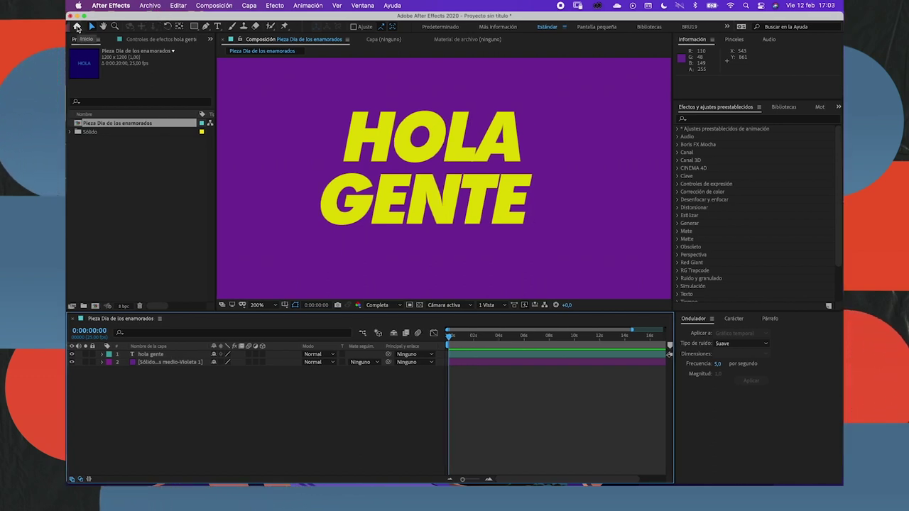
left_click(77, 27)
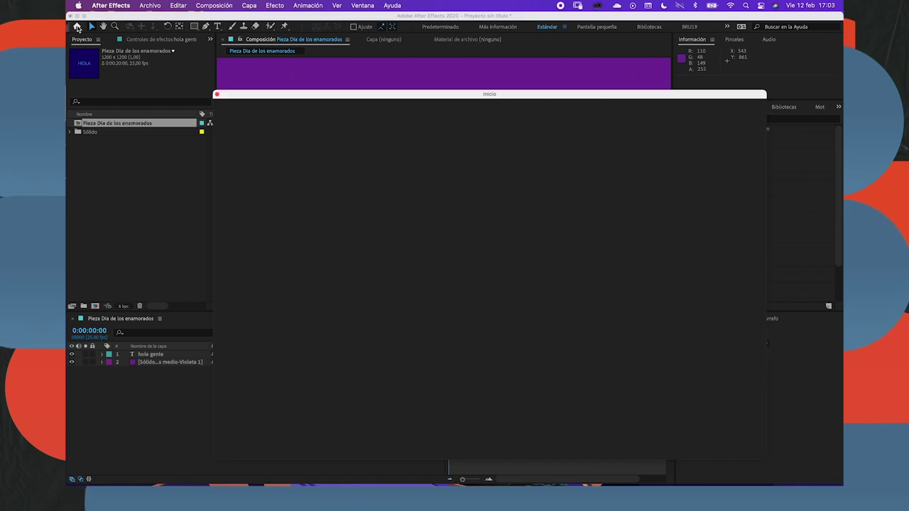
left_click_drag(284, 88, 244, 70)
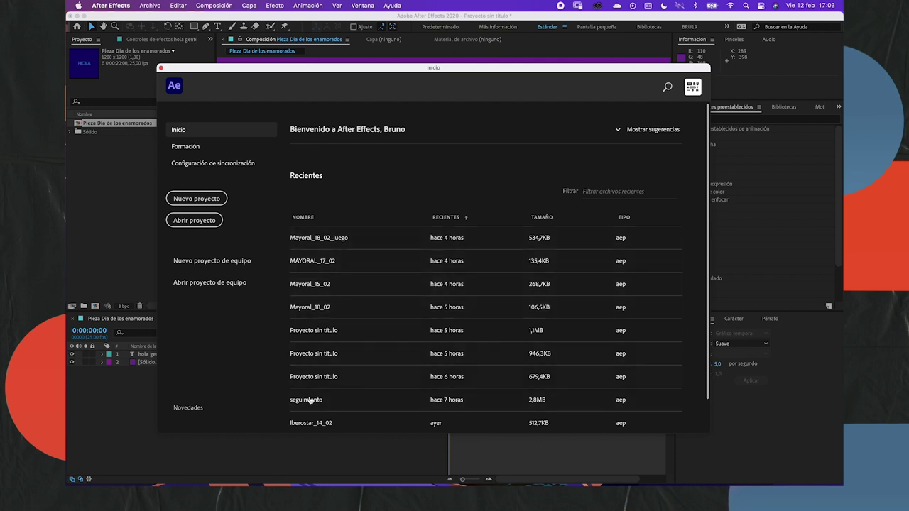
left_click_drag(179, 71, 187, 96)
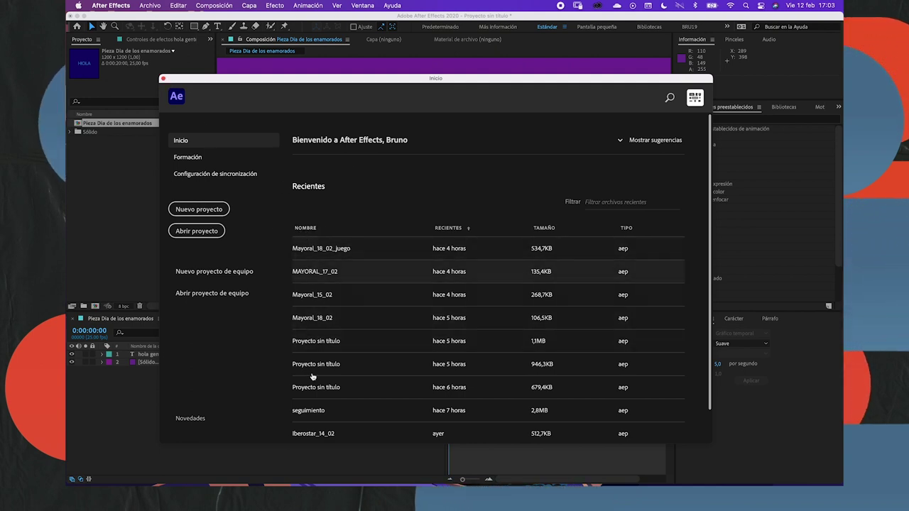
left_click(198, 232)
left_click(163, 79)
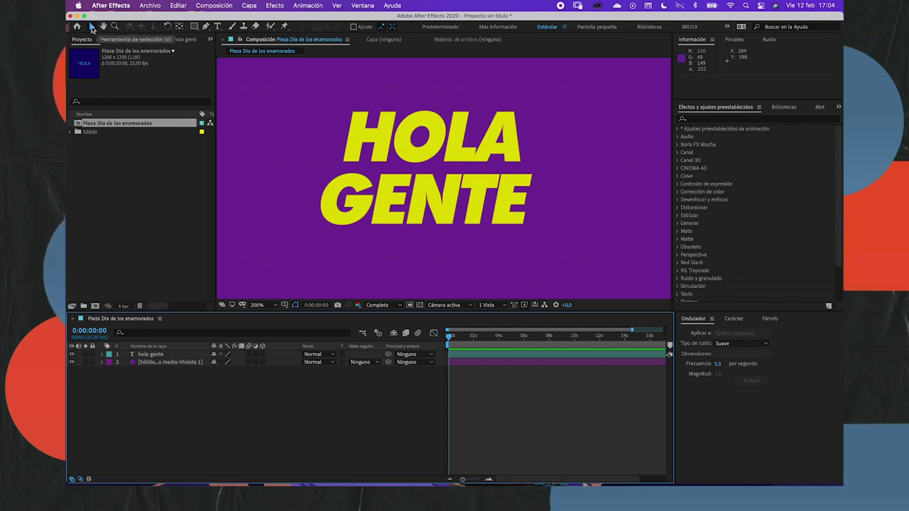
left_click(92, 28)
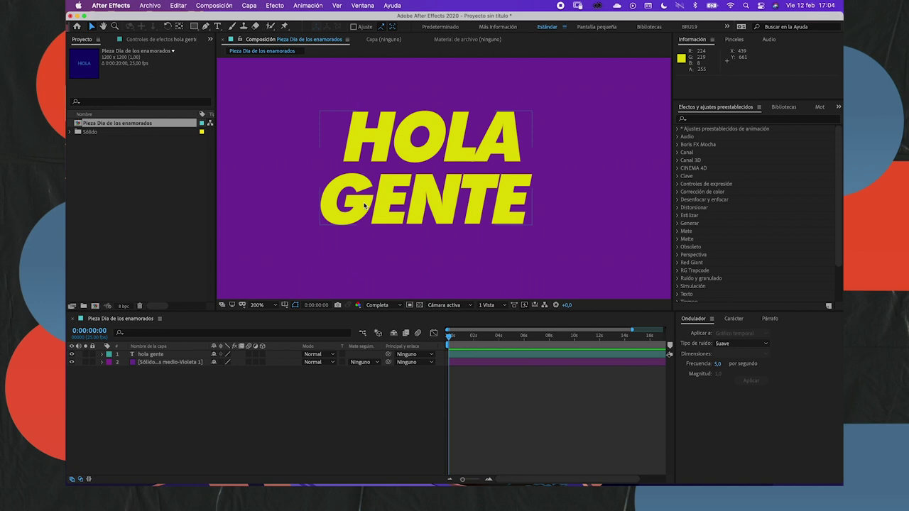
left_click(367, 136)
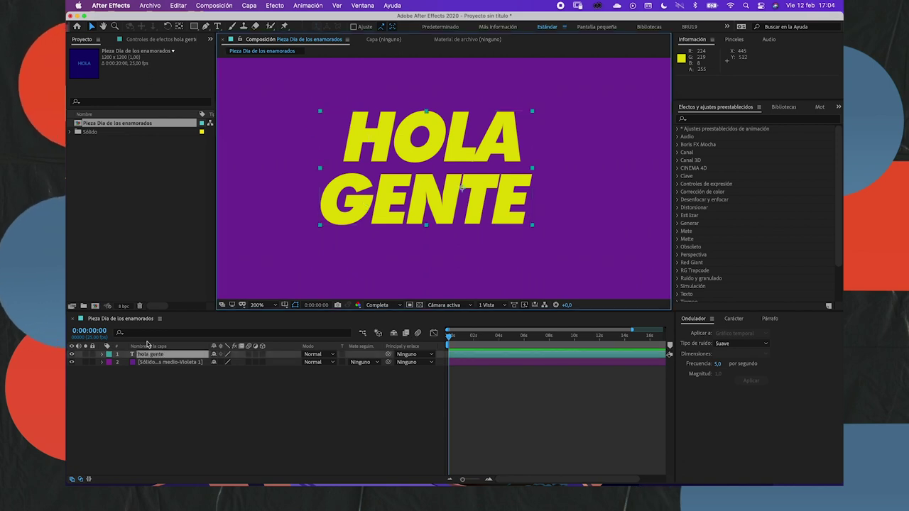
left_click(156, 363)
left_click(155, 355)
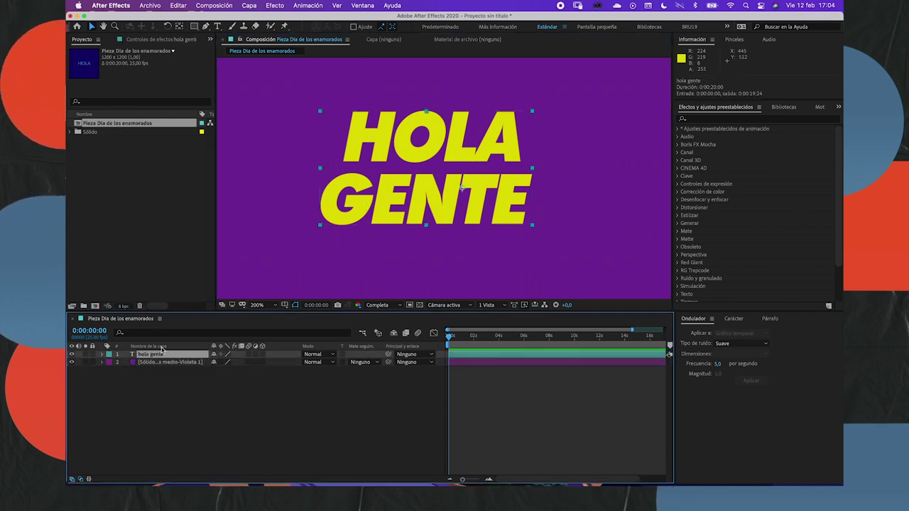
left_click_drag(153, 355, 155, 365)
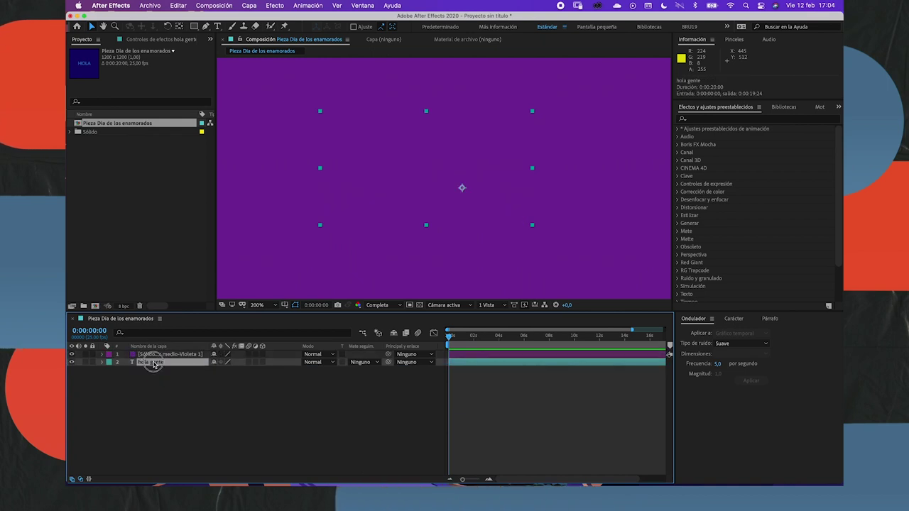
left_click_drag(154, 363, 154, 353)
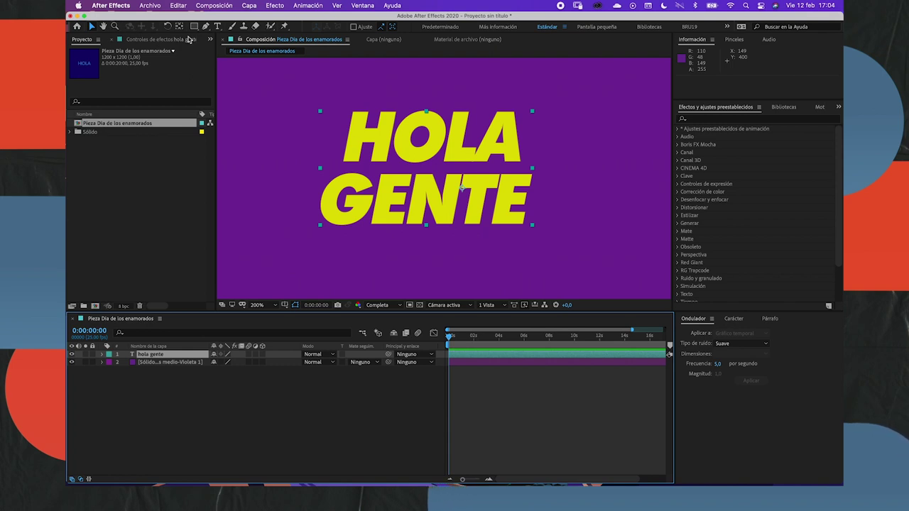
left_click(103, 26)
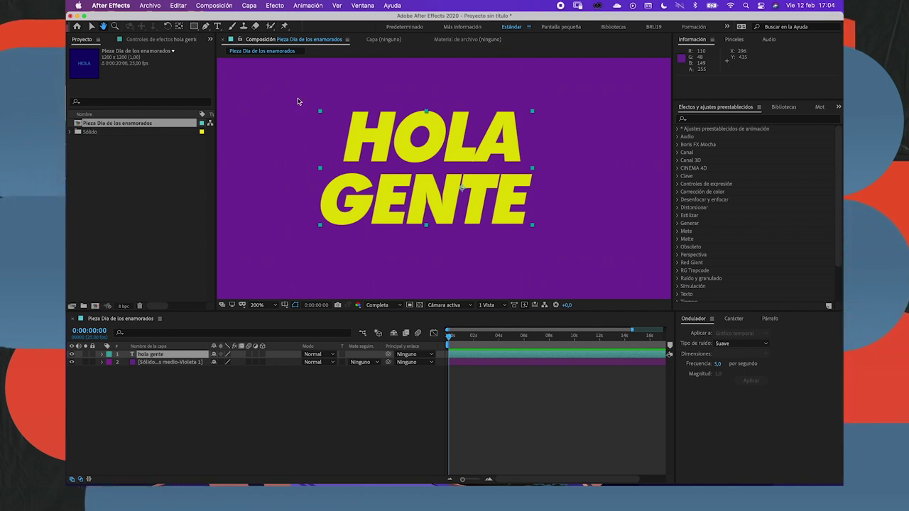
key("v")
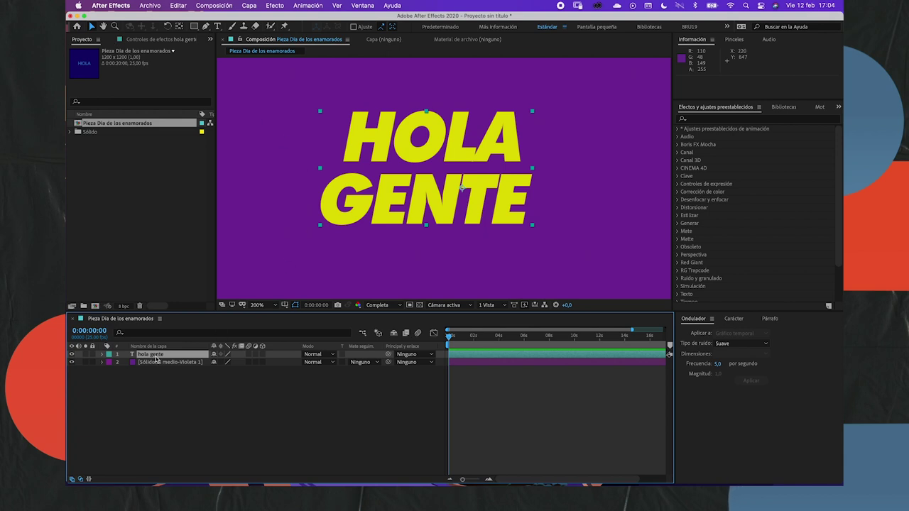
Toggle the text layer's 3D switch on and off, then zoom out to view the whole composition
left_click(261, 355)
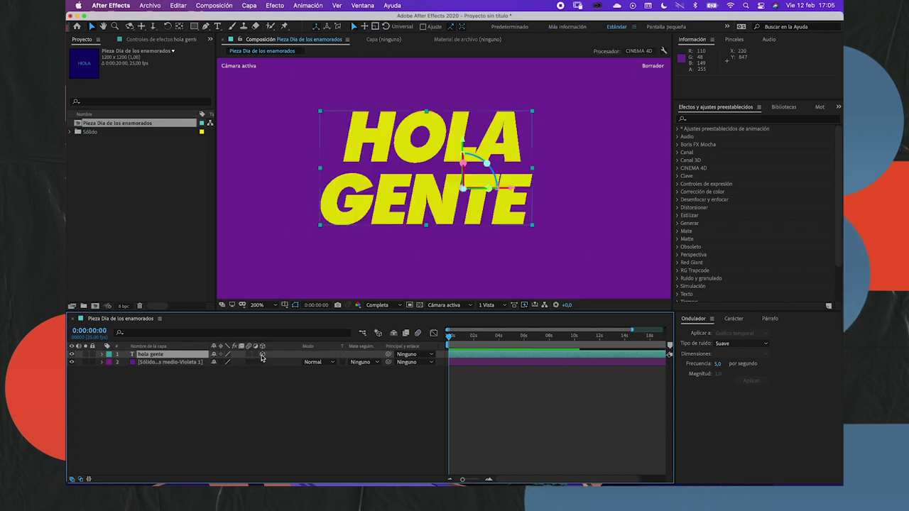
left_click(261, 354)
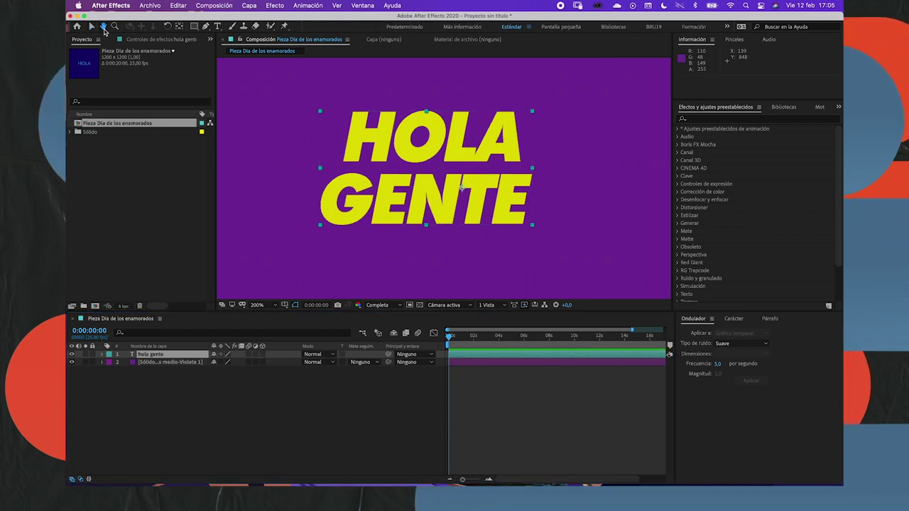
left_click(252, 357)
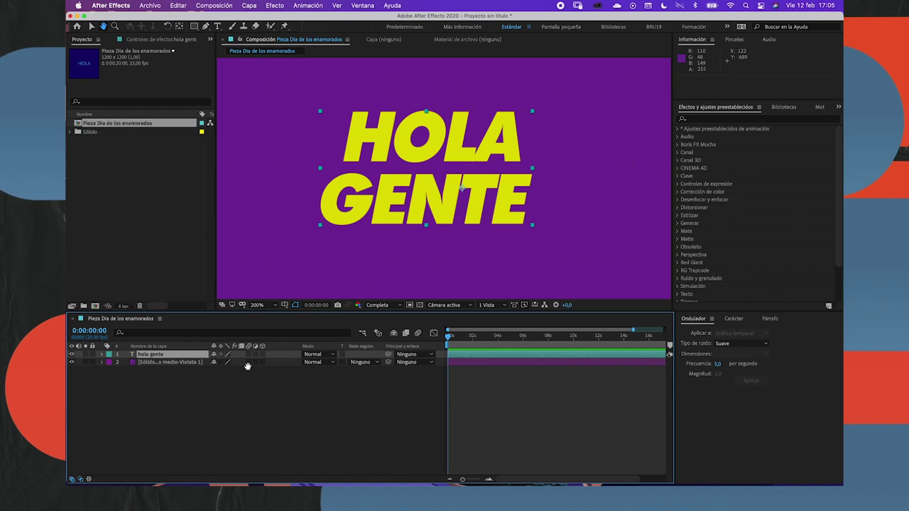
key("comma")
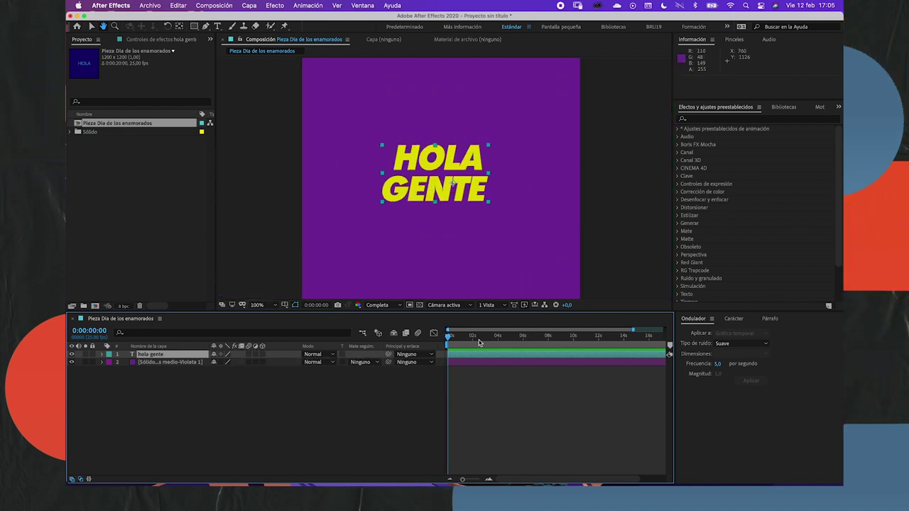
mouse_move(415, 125)
left_mouse_down()
mouse_move(402, 95)
mouse_move(400, 205)
mouse_move(475, 83)
mouse_move(369, 182)
mouse_move(467, 90)
mouse_move(455, 142)
mouse_move(391, 75)
mouse_move(459, 149)
mouse_move(426, 174)
left_mouse_up()
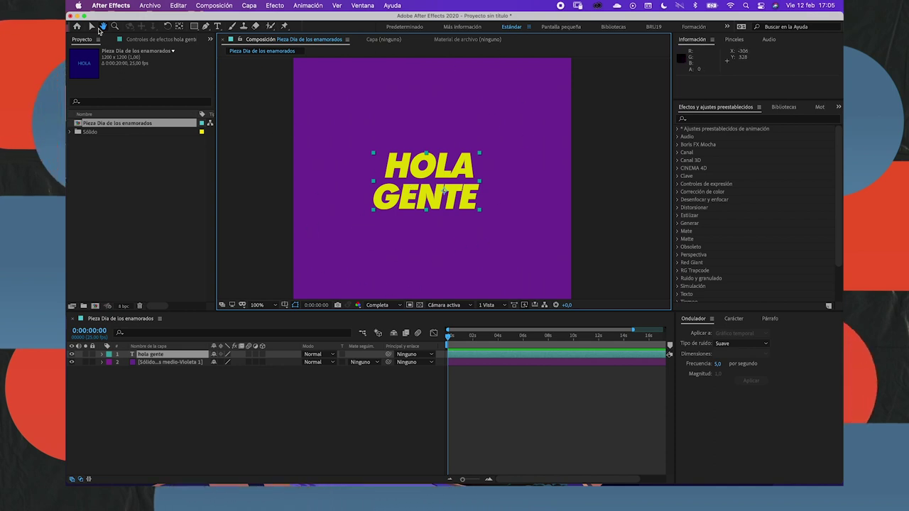
Drag the HOLA GENTE title to position 713.5, 558.5
key("v")
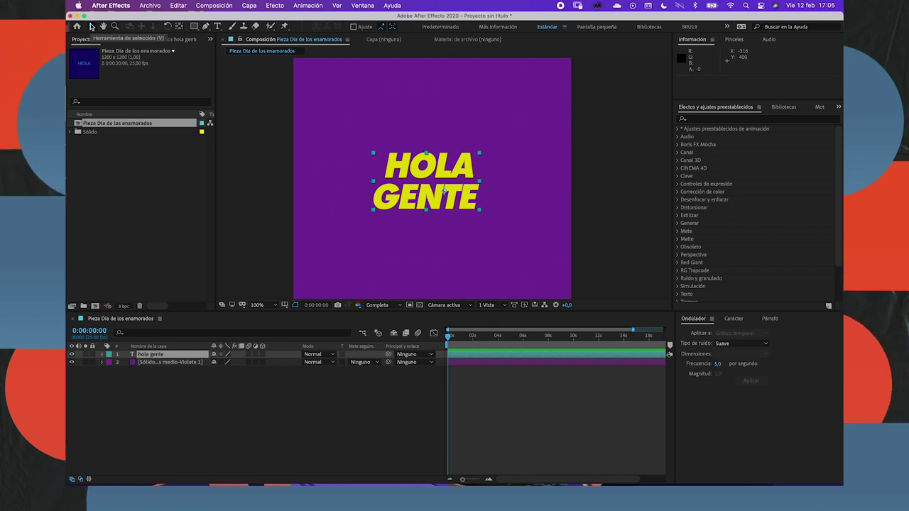
left_click(468, 117)
mouse_move(469, 117)
left_mouse_down()
mouse_move(375, 227)
mouse_move(416, 167)
left_mouse_up()
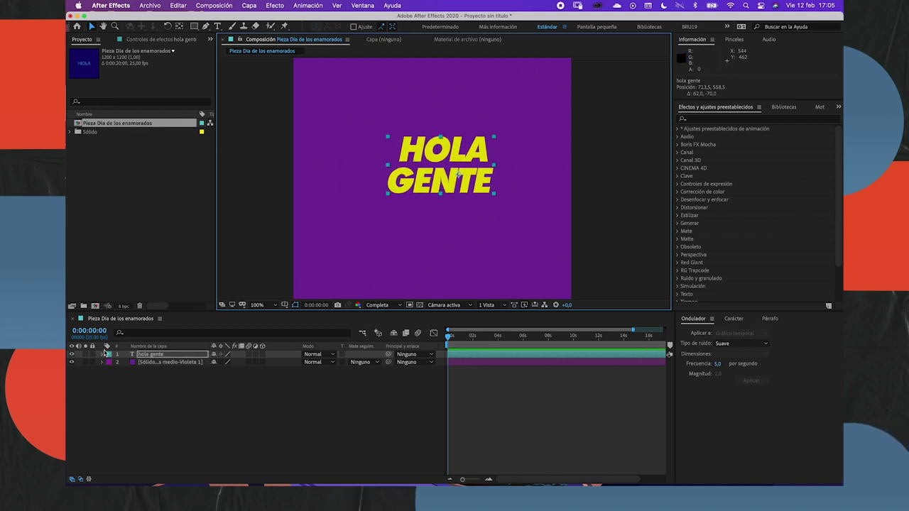
Expand the text layer's Transform properties to show Position, trying and undoing a small nudge
left_click(102, 354)
left_click(109, 363)
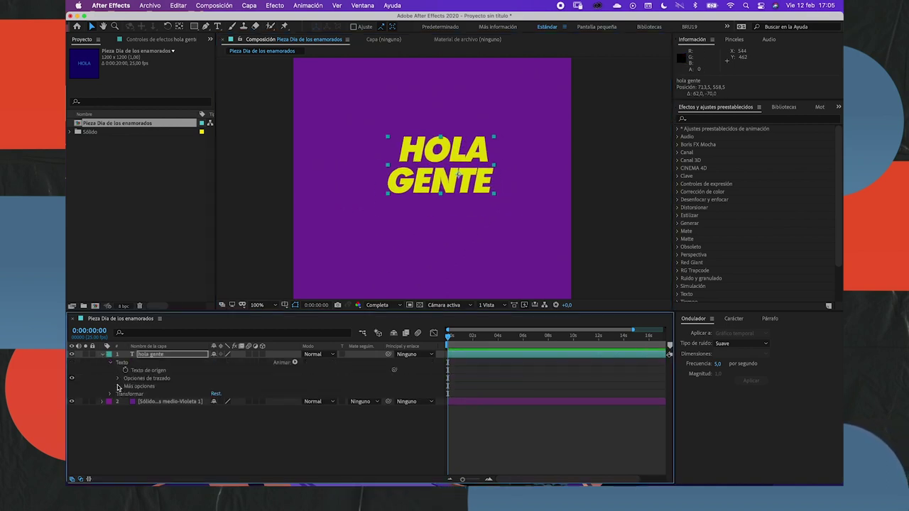
left_click(111, 363)
left_click(110, 370)
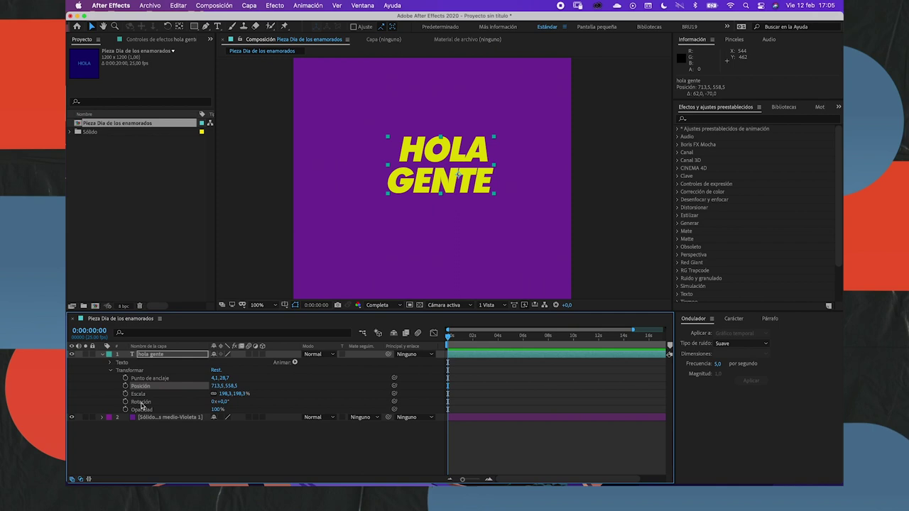
left_click_drag(440, 160, 430, 162)
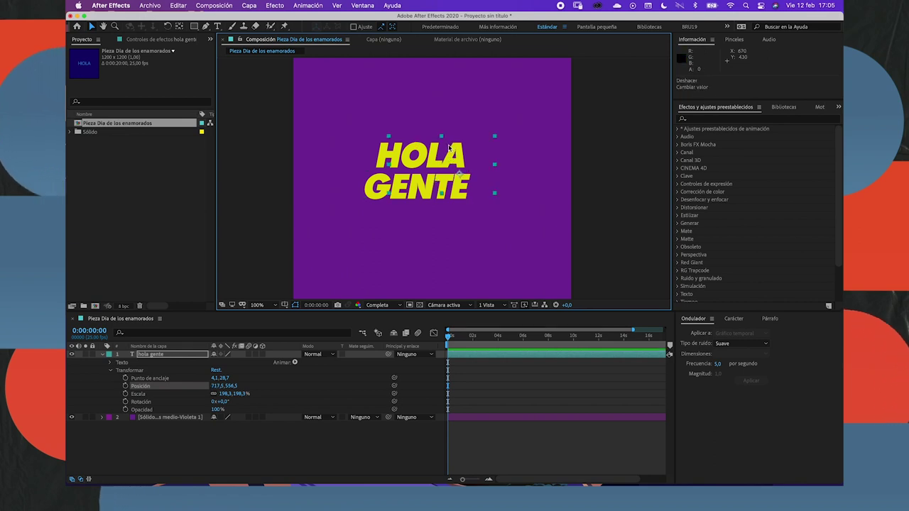
key("super+z")
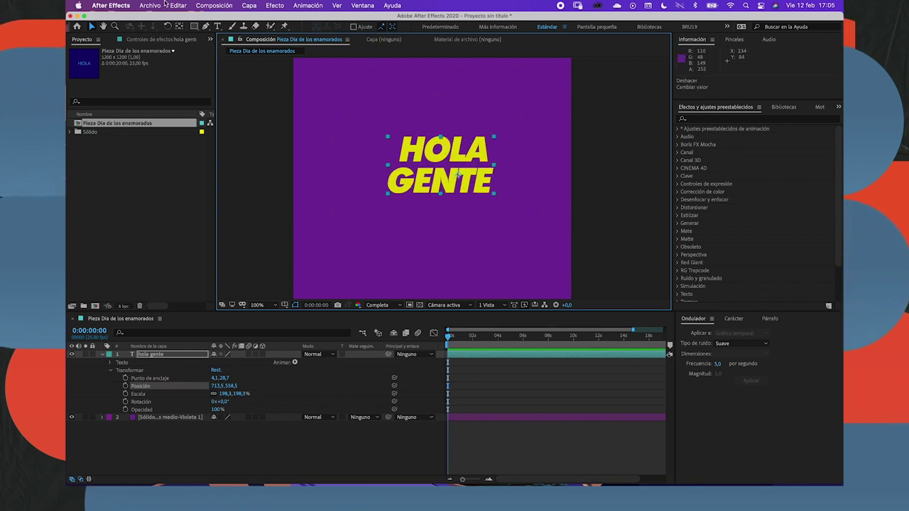
Pan the composition view with the Hand tool
left_click(103, 27)
mouse_move(432, 171)
left_mouse_down()
mouse_move(399, 195)
mouse_move(431, 164)
mouse_move(434, 147)
left_mouse_up()
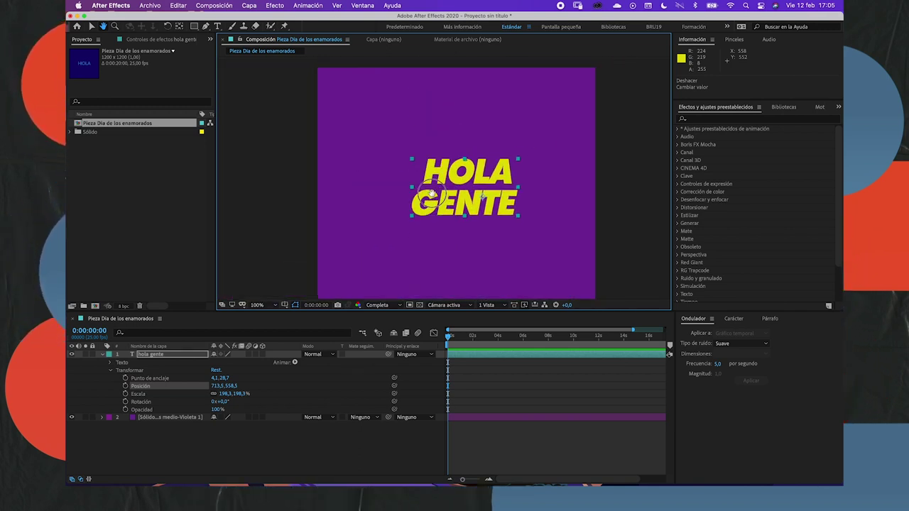
left_click(512, 365)
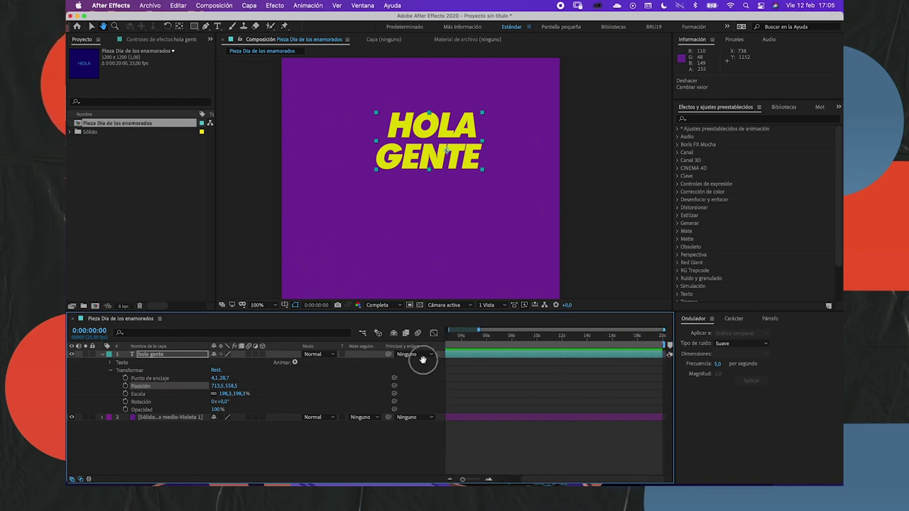
left_click_drag(465, 180, 488, 155)
left_click(514, 365)
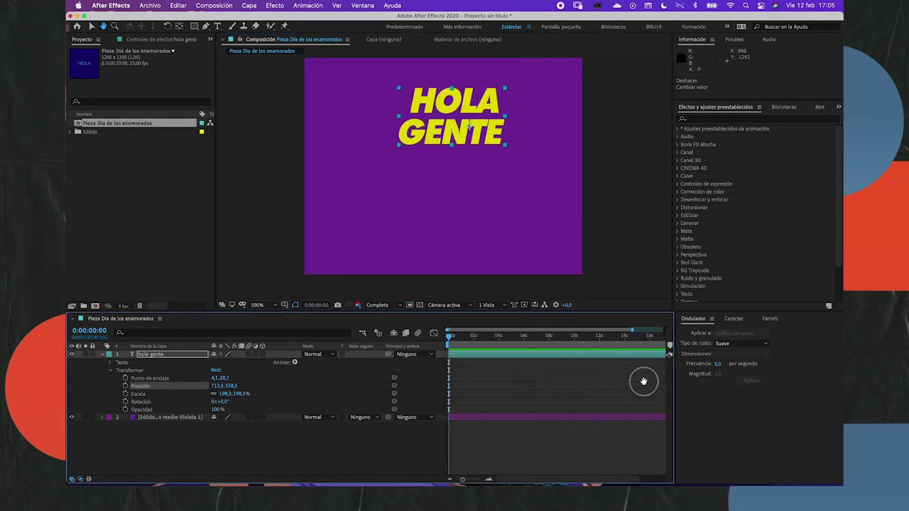
scroll(574, 368, "right", 3)
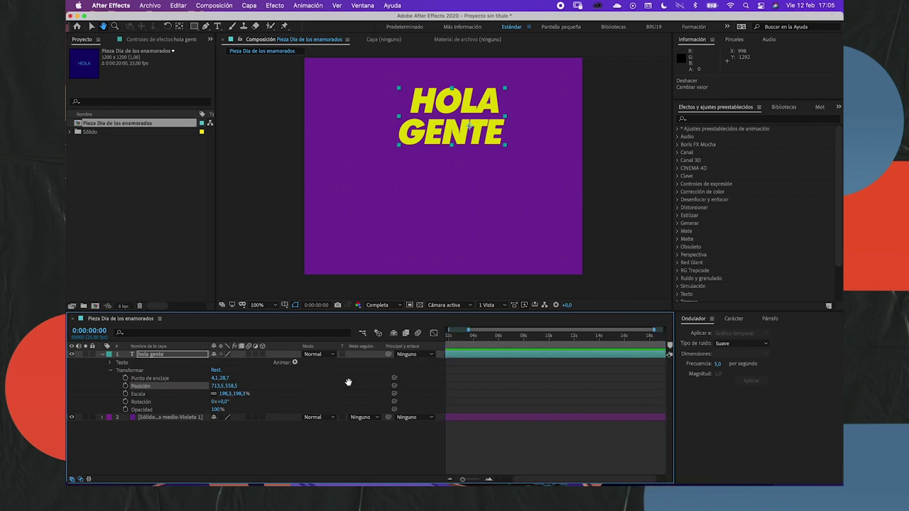
Collapse the hola gente layer's properties, recentre the square and zoom the viewer to 50%
left_click(105, 353)
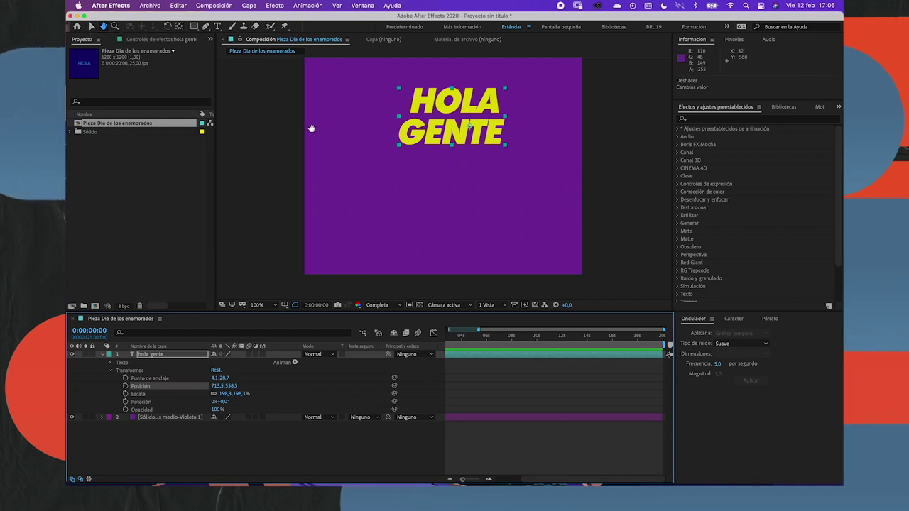
key("v")
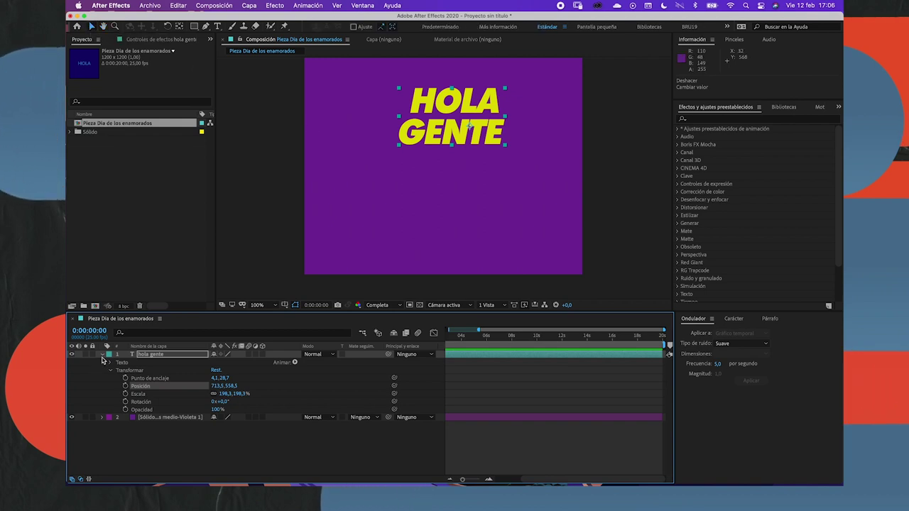
left_click(102, 354)
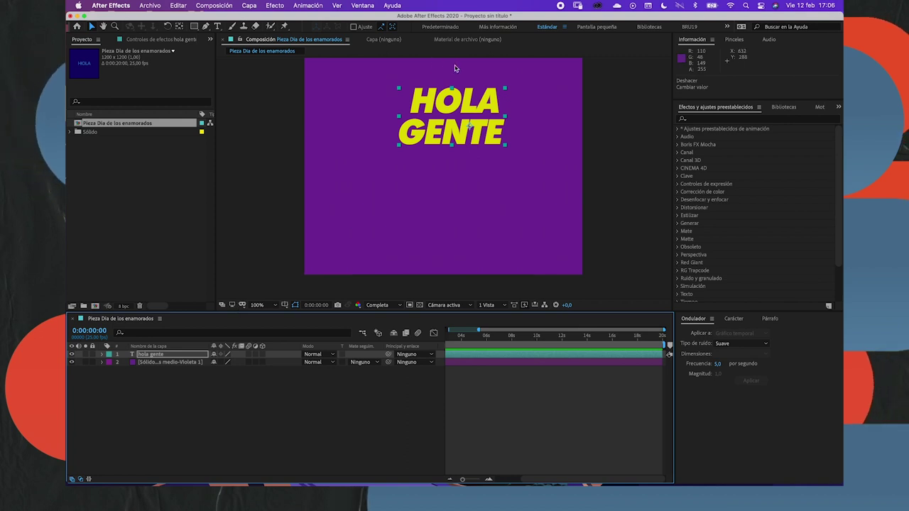
mouse_move(461, 99)
left_mouse_down()
mouse_move(433, 165)
mouse_move(441, 178)
left_mouse_up()
scroll(447, 139, "down", 2)
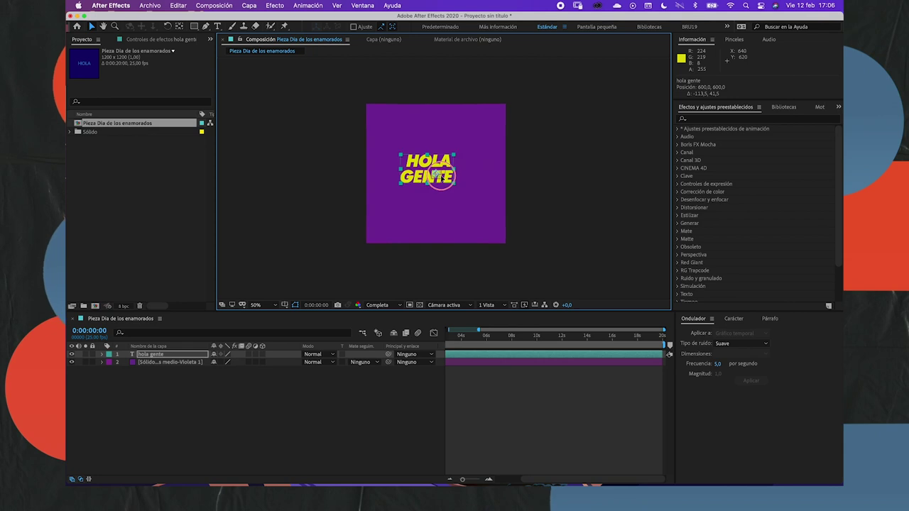
Move the HOLA GENTE title to the square's centre and scale it to 311.3%
scroll(441, 178, "up", 2)
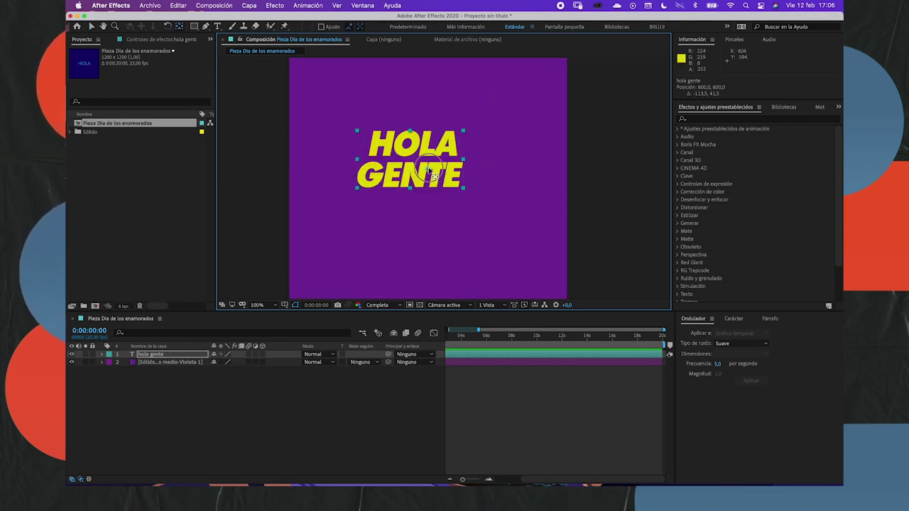
left_click_drag(432, 178, 455, 186)
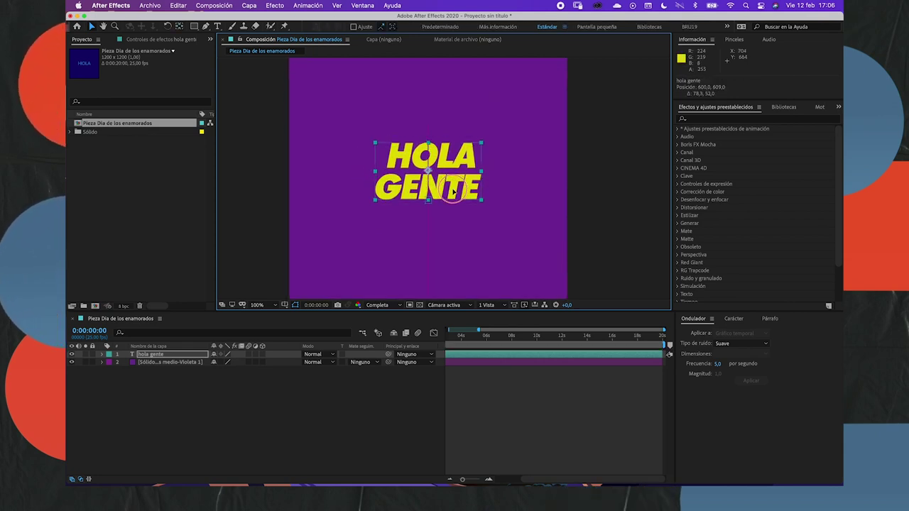
key("s")
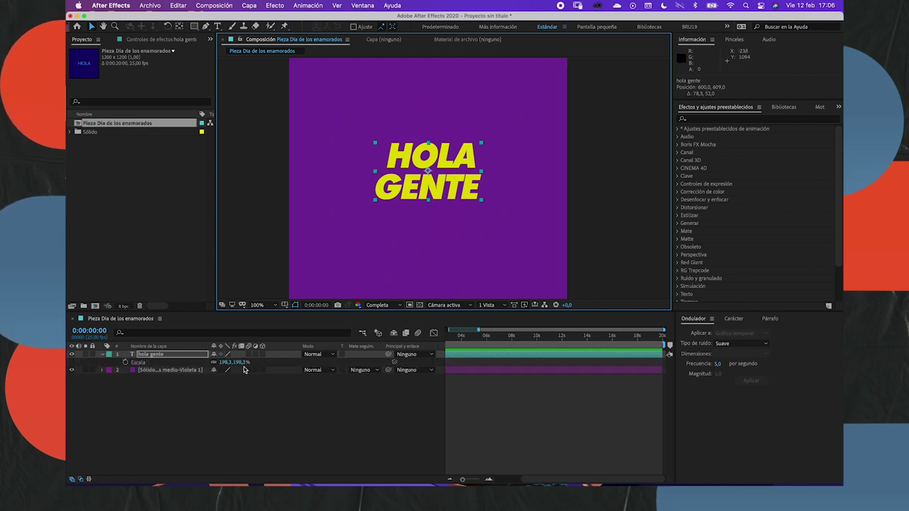
left_click_drag(226, 362, 271, 412)
left_click(271, 412)
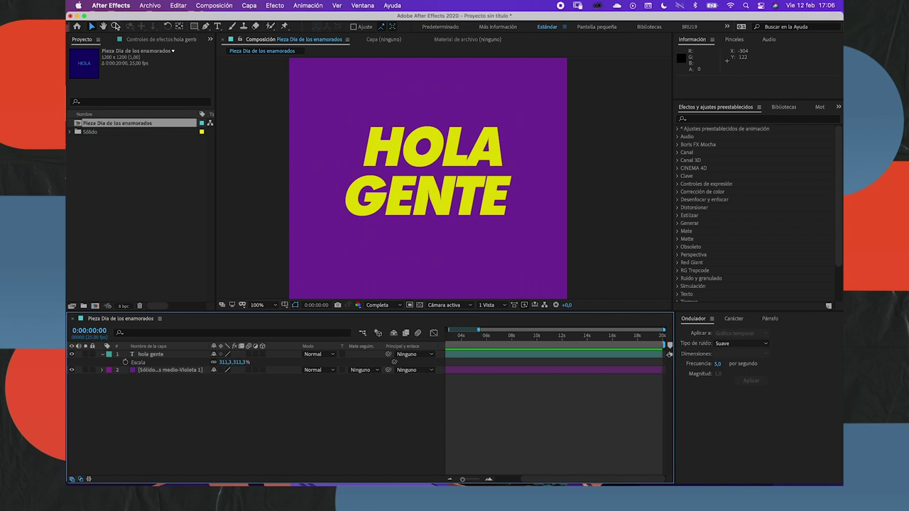
Zoom in closely on the HOLA lettering and the letter H
left_click(115, 27)
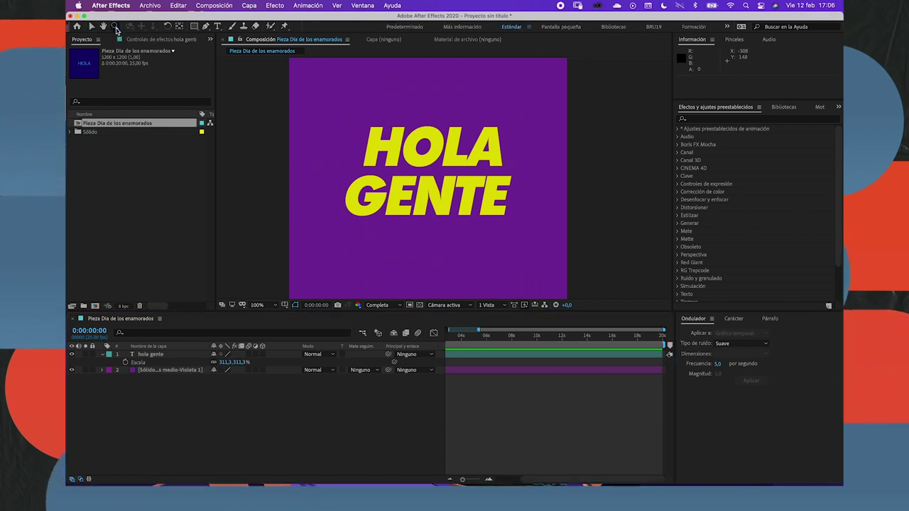
mouse_move(345, 107)
left_mouse_down()
mouse_move(532, 191)
mouse_move(532, 182)
left_mouse_up()
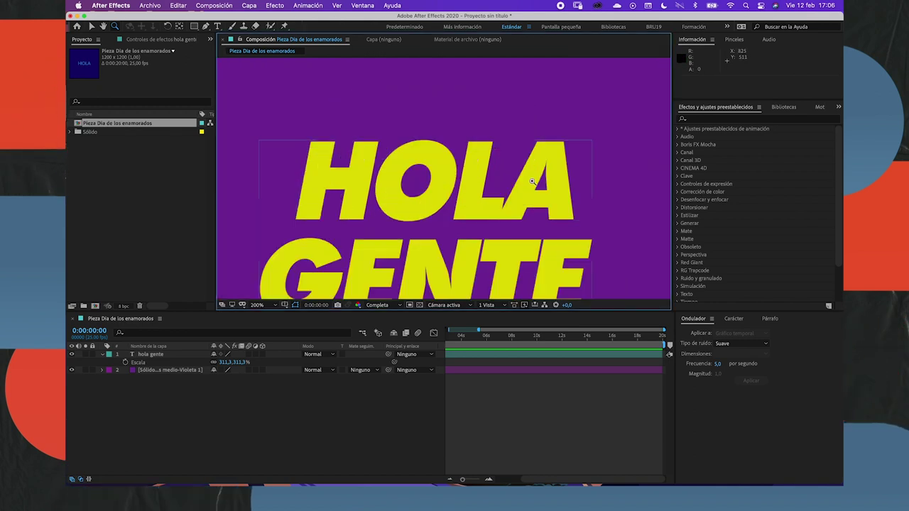
left_click_drag(277, 137, 411, 202)
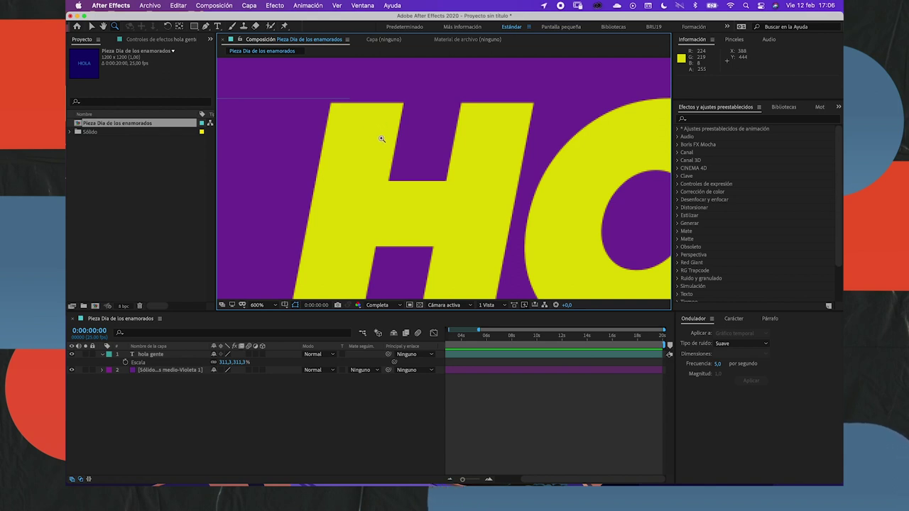
Toggle the view between fit and 100%, then return to 50% zoom and the Selection tool
key("shift+slash")
key("slash")
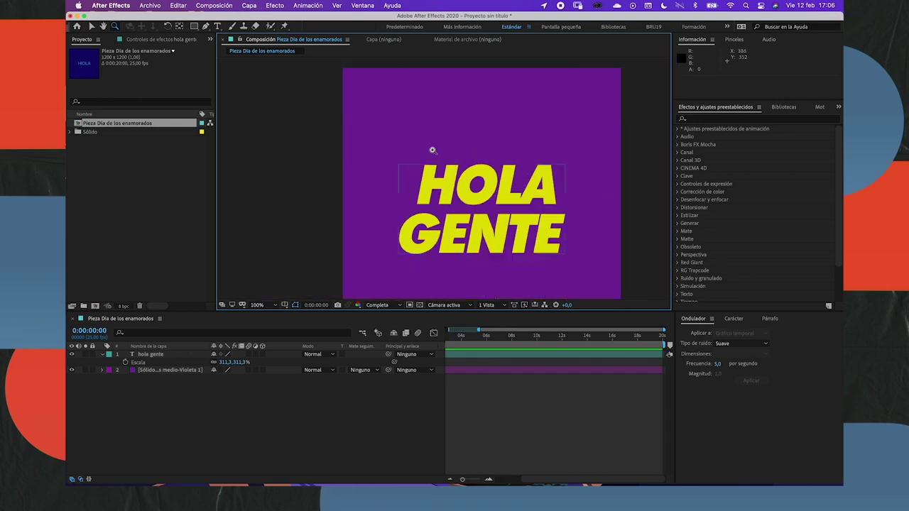
key("shift+slash")
key("slash")
key("shift+slash")
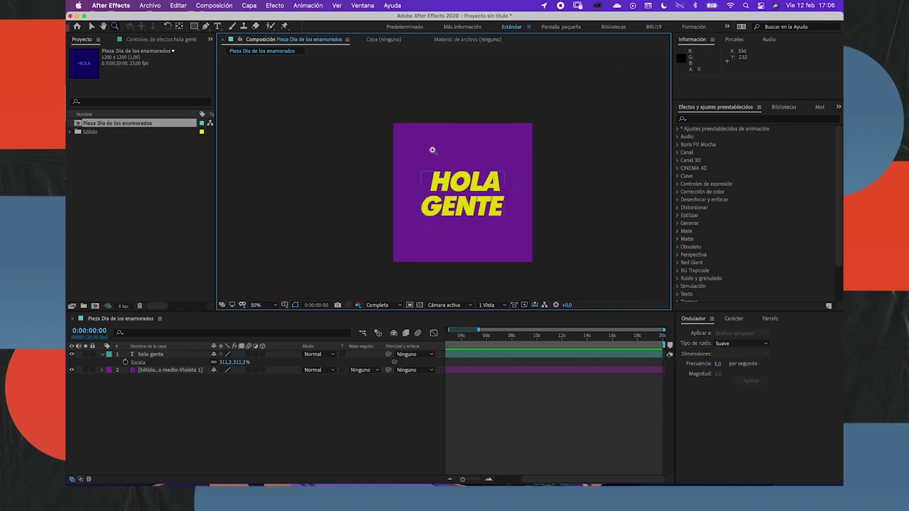
key("slash")
key("period")
key("slash")
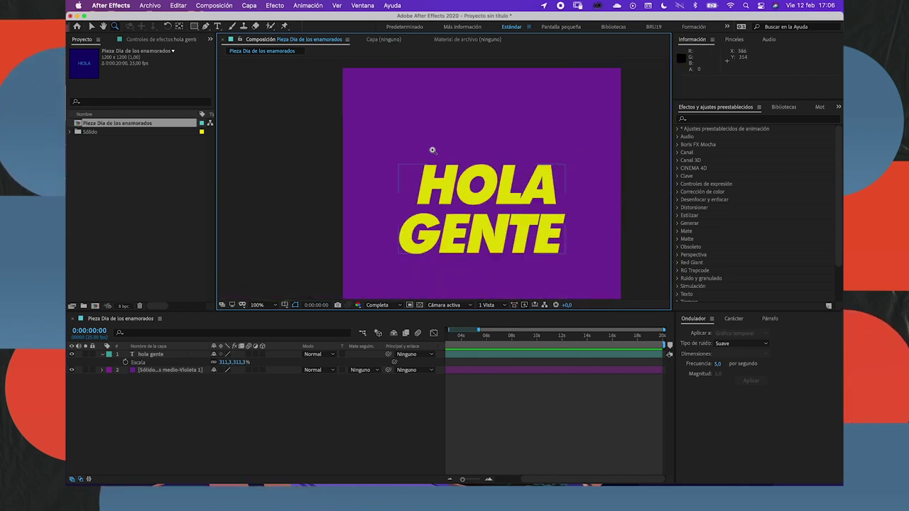
key("shift+slash")
key("slash")
key("period")
key("slash")
key("shift+slash")
key("period")
key("period")
key("period")
key("comma")
key("comma")
key("comma")
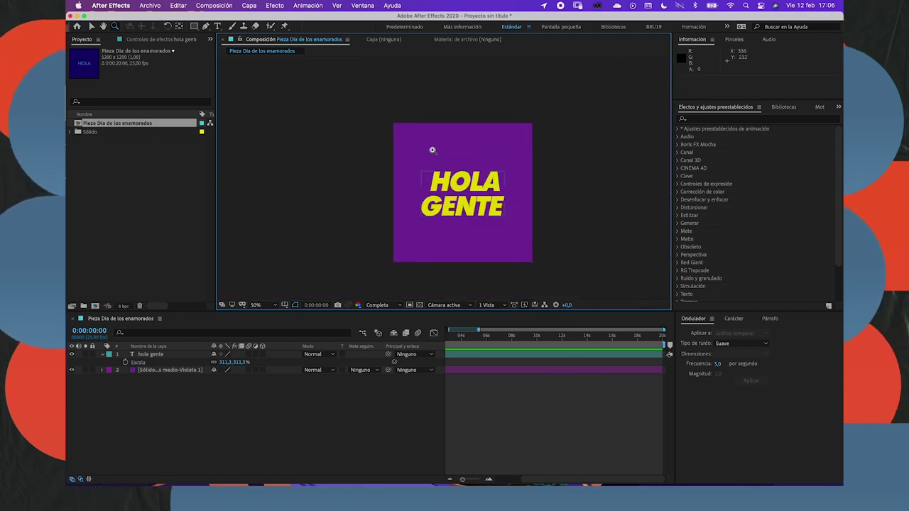
left_click_drag(481, 158, 434, 127)
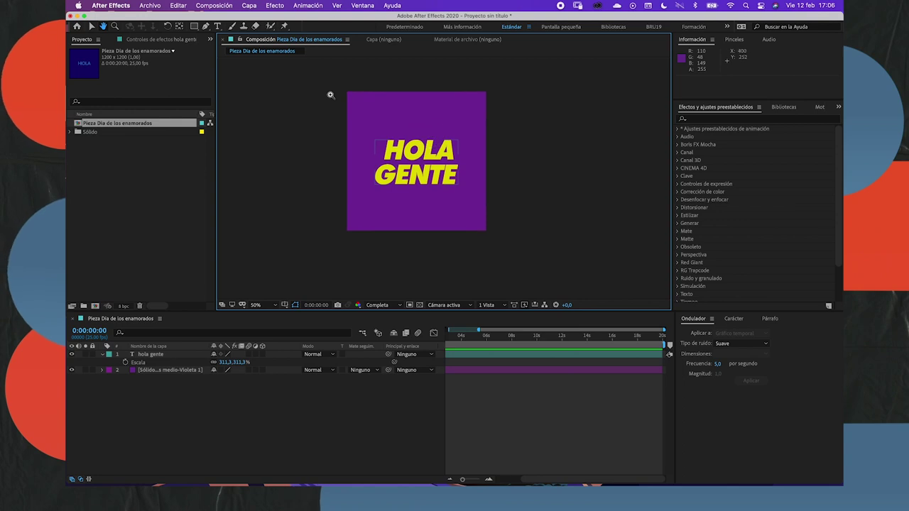
left_click(91, 24)
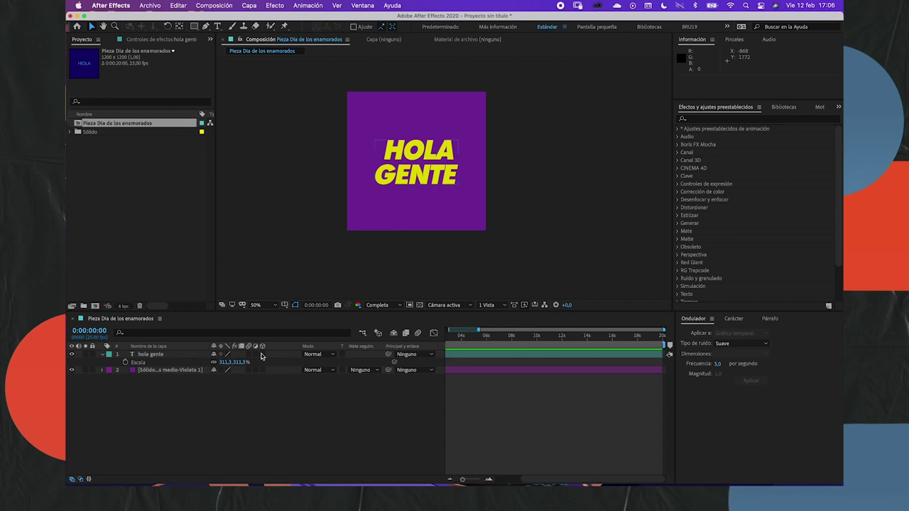
left_click(156, 354)
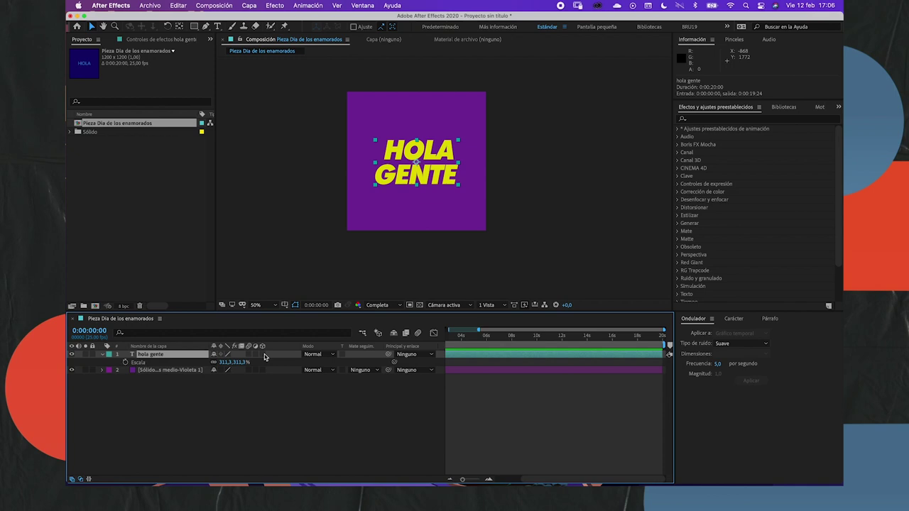
left_click(262, 353)
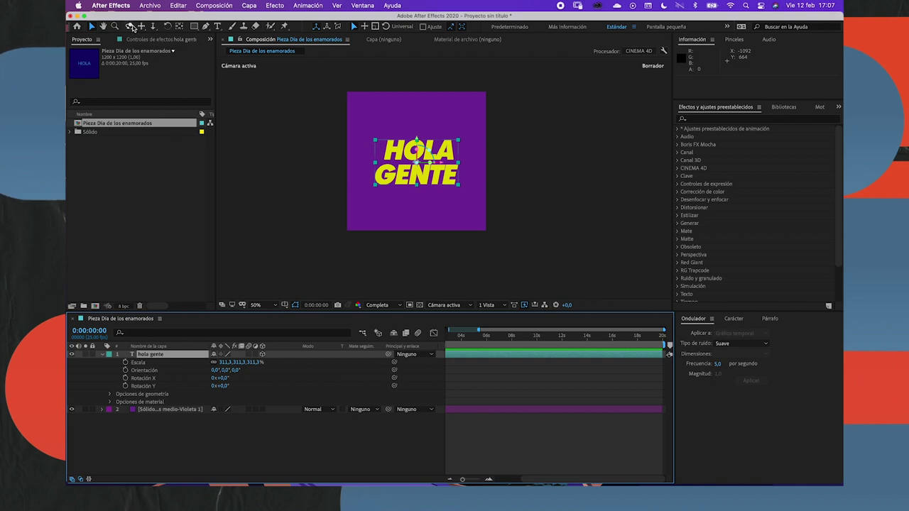
left_click(262, 353)
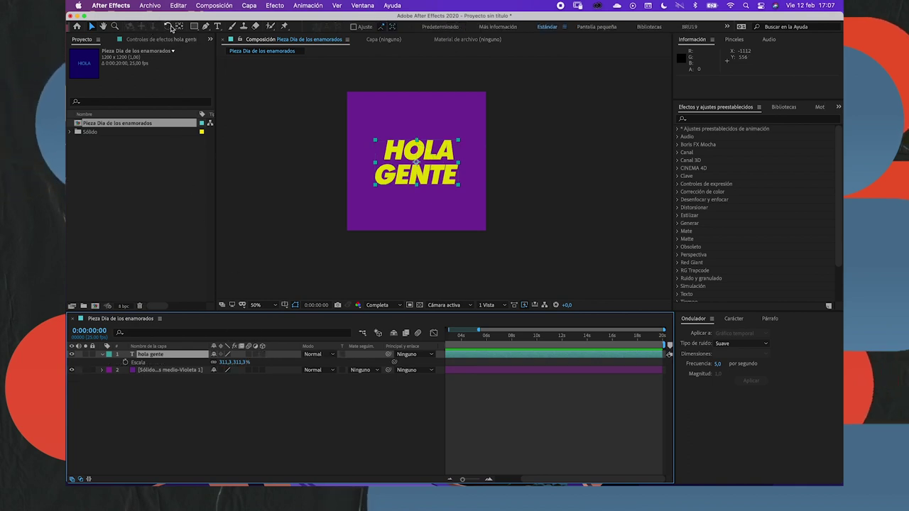
left_click(167, 27)
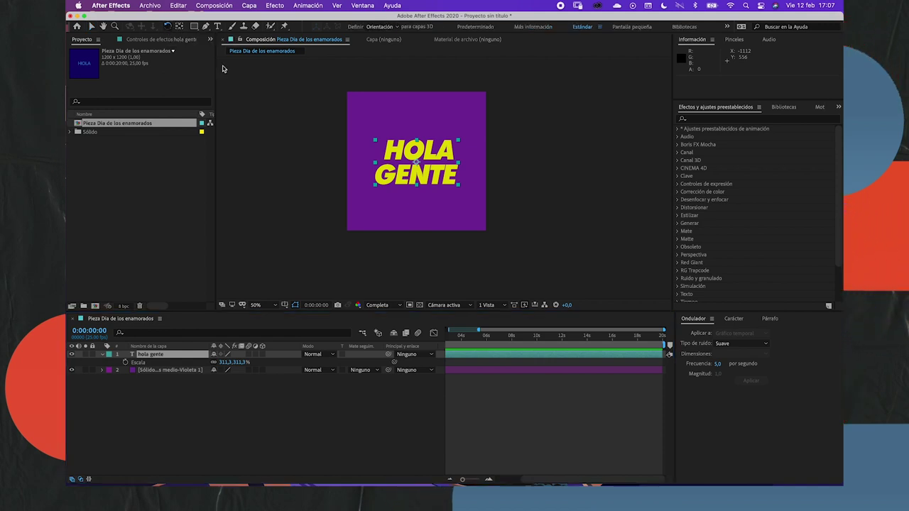
left_click_drag(404, 153, 391, 169)
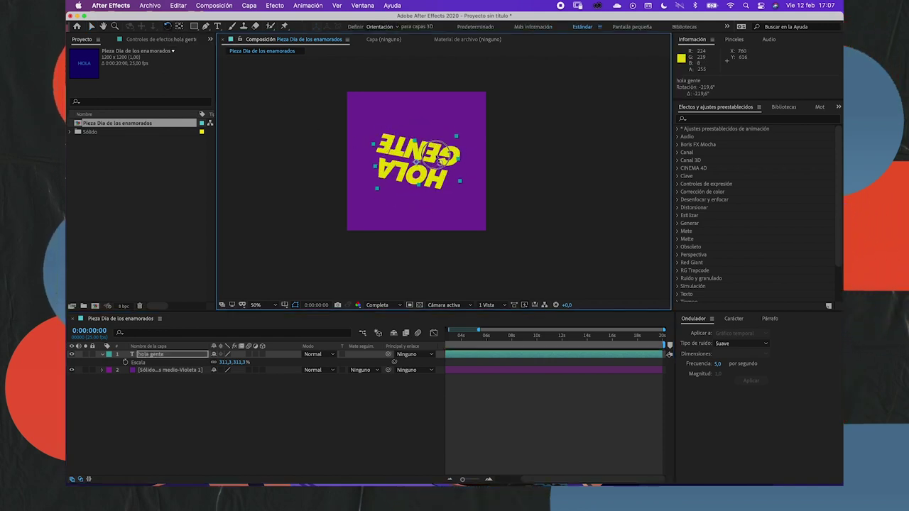
left_click_drag(392, 169, 469, 103)
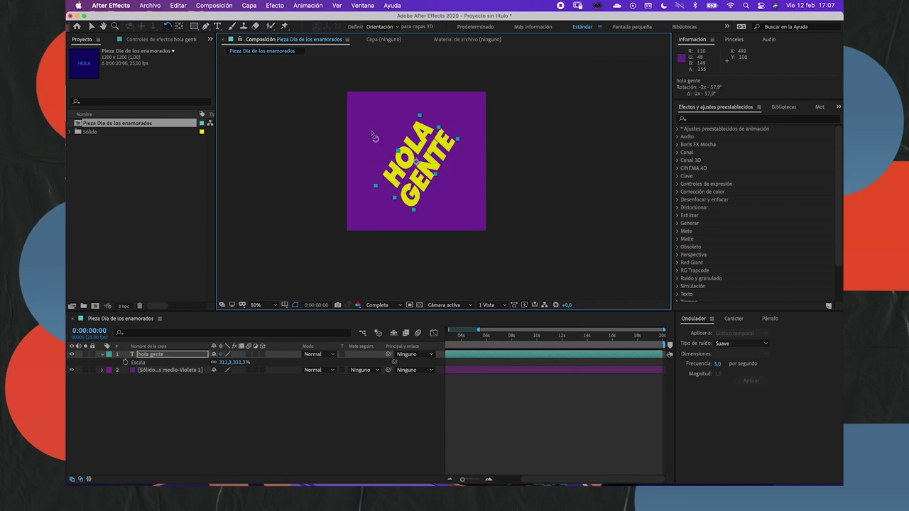
left_click(102, 355)
left_click(102, 355)
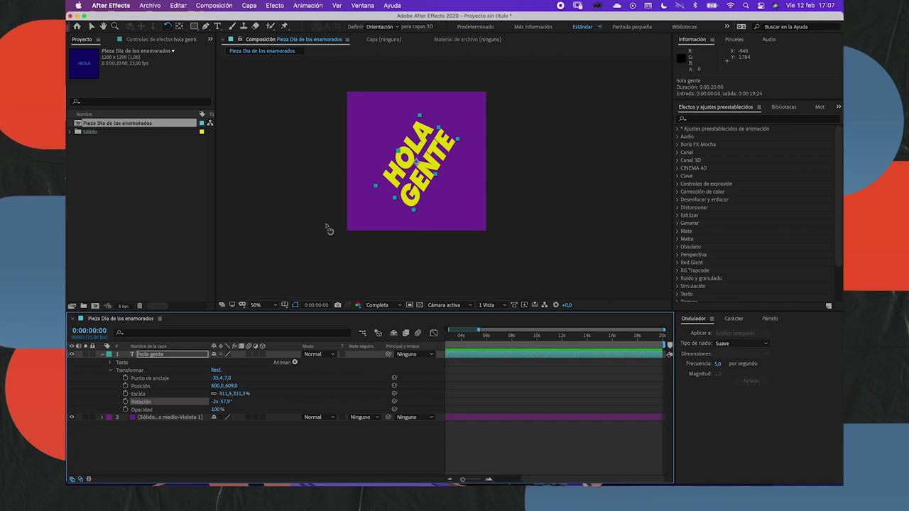
mouse_move(397, 176)
left_mouse_down()
mouse_move(392, 183)
mouse_move(437, 120)
left_mouse_up()
key("super+z")
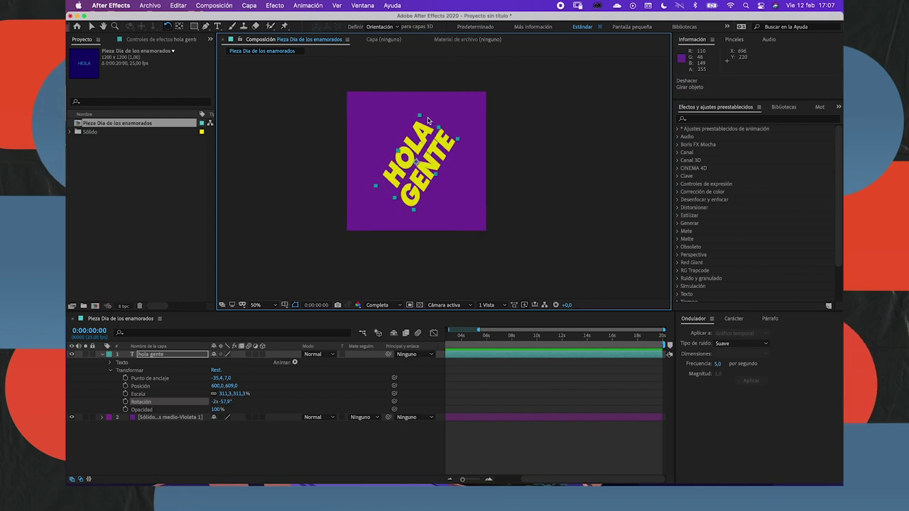
key("super+z")
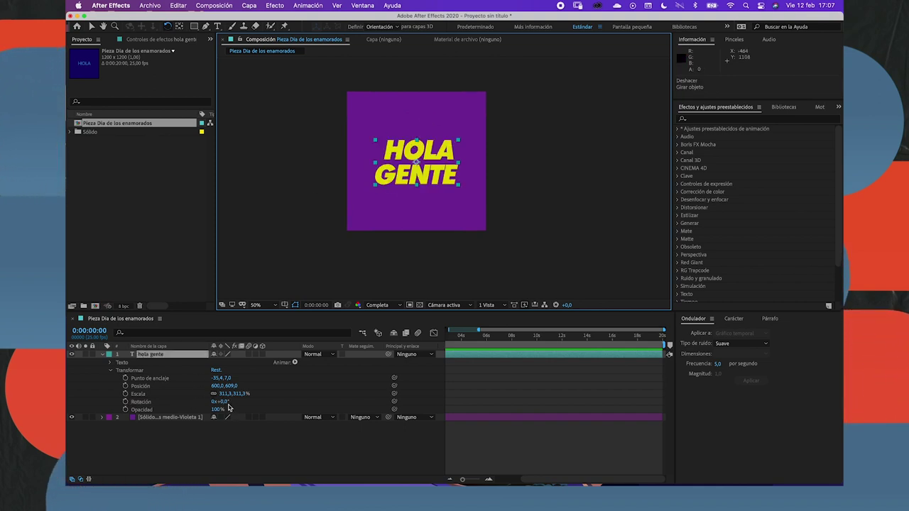
left_click_drag(221, 402, 186, 407)
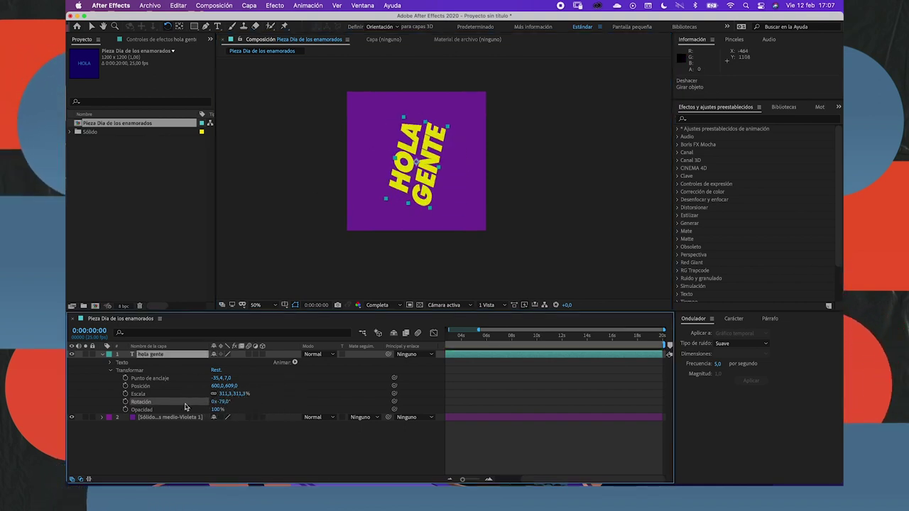
key("super+z")
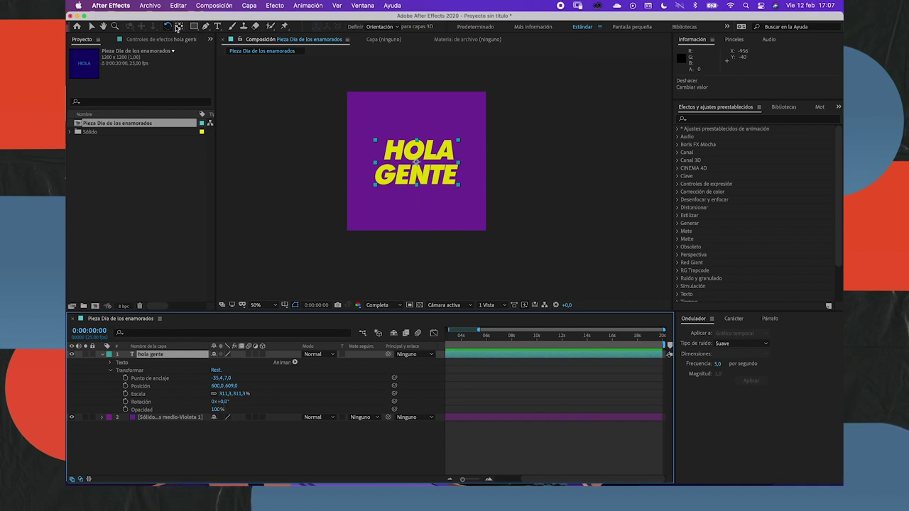
left_click(180, 27)
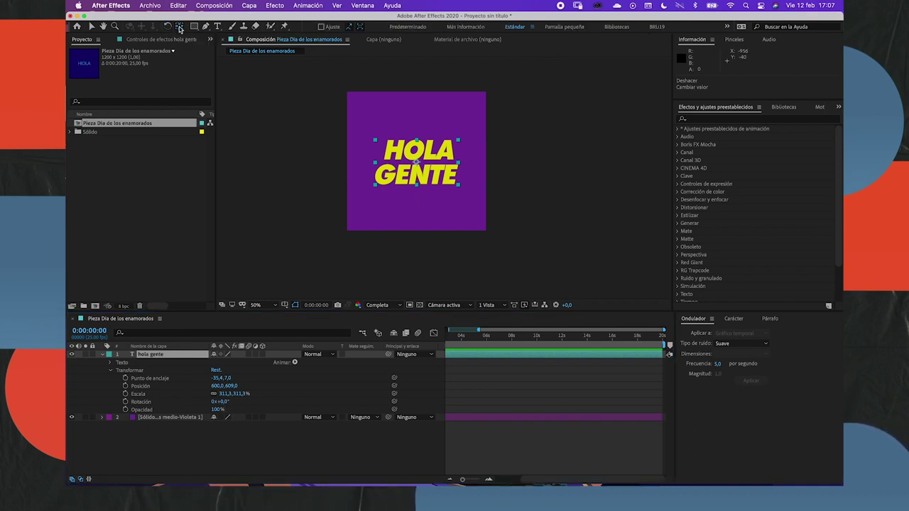
Move the title's anchor point to the text's lower-left (-127.9, 43.0) and collapse the layer
mouse_move(422, 170)
left_mouse_down()
mouse_move(383, 185)
mouse_move(415, 152)
mouse_move(381, 191)
mouse_move(386, 182)
left_mouse_up()
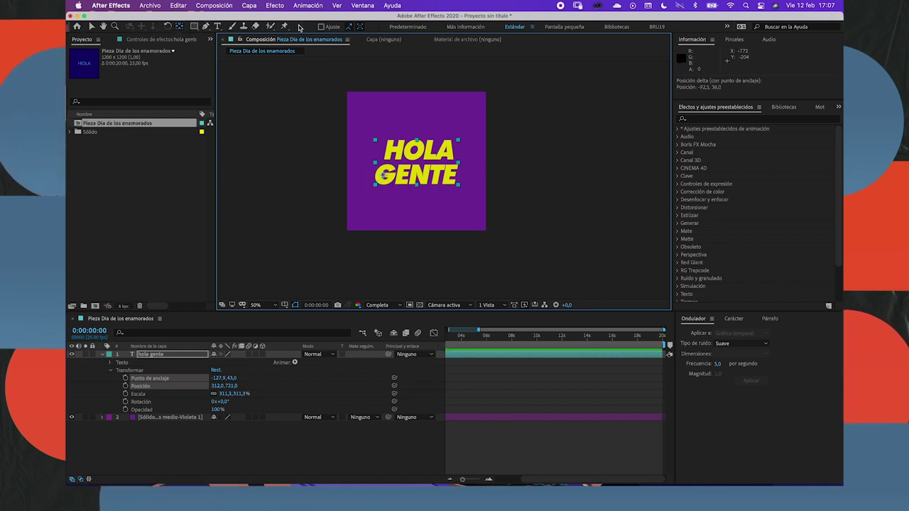
left_click(92, 27)
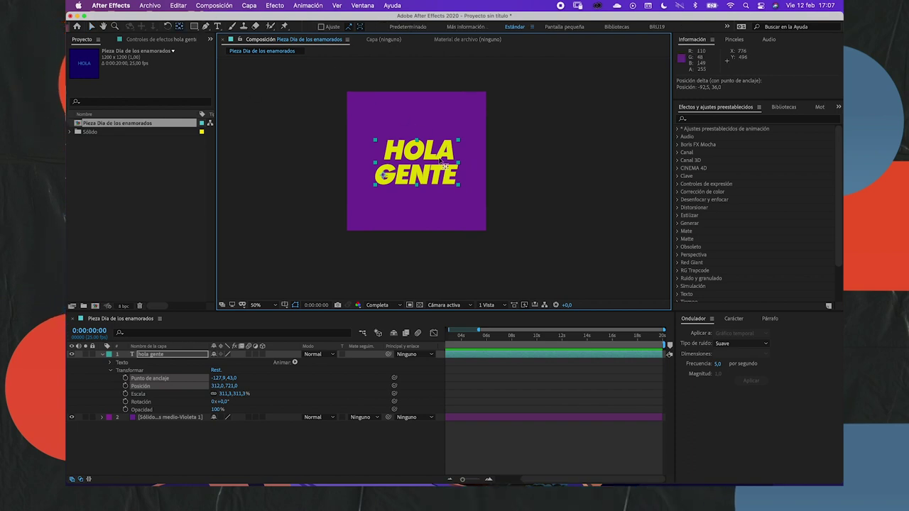
left_click(104, 354)
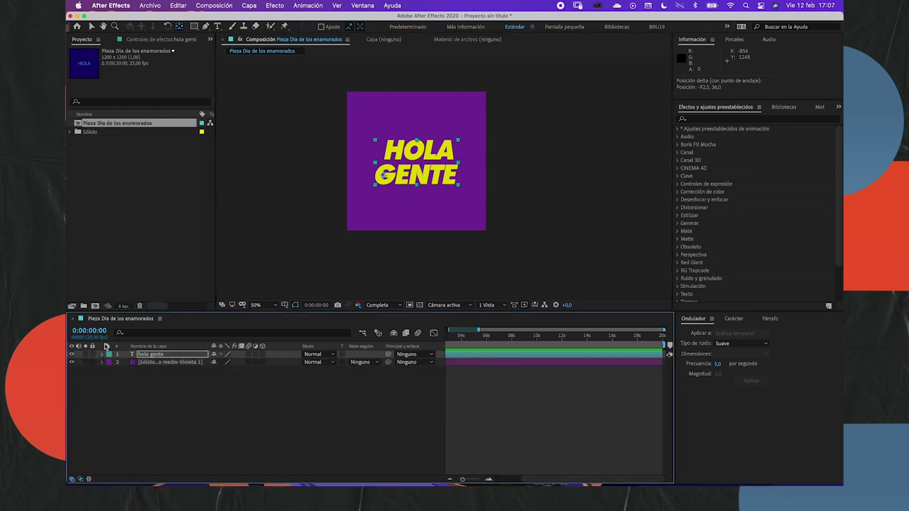
Try the Ellipse tool from the shape flyout, then settle on the Rectangle tool with nothing selected
left_click(195, 26)
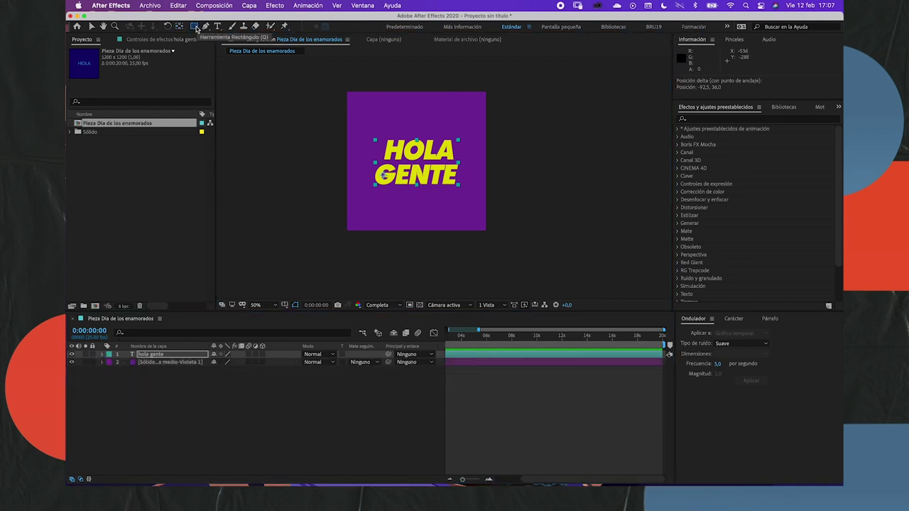
left_click(197, 29)
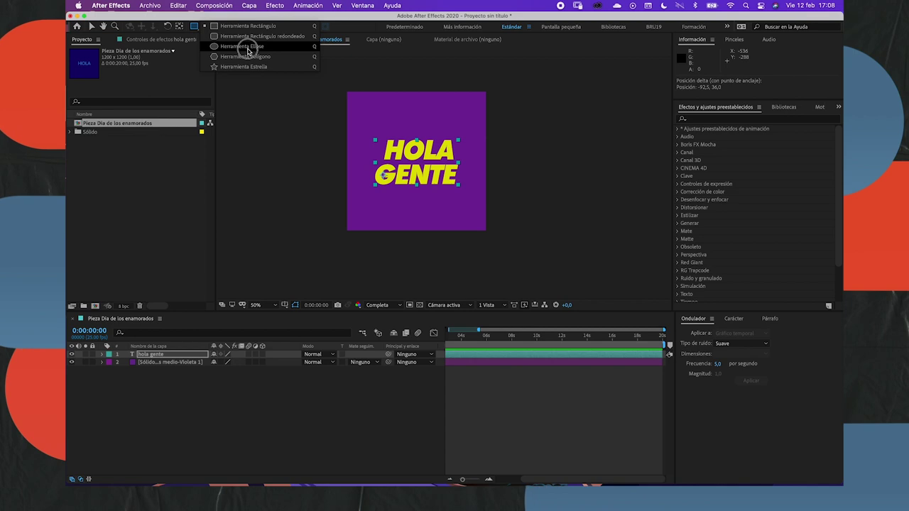
left_click(248, 50)
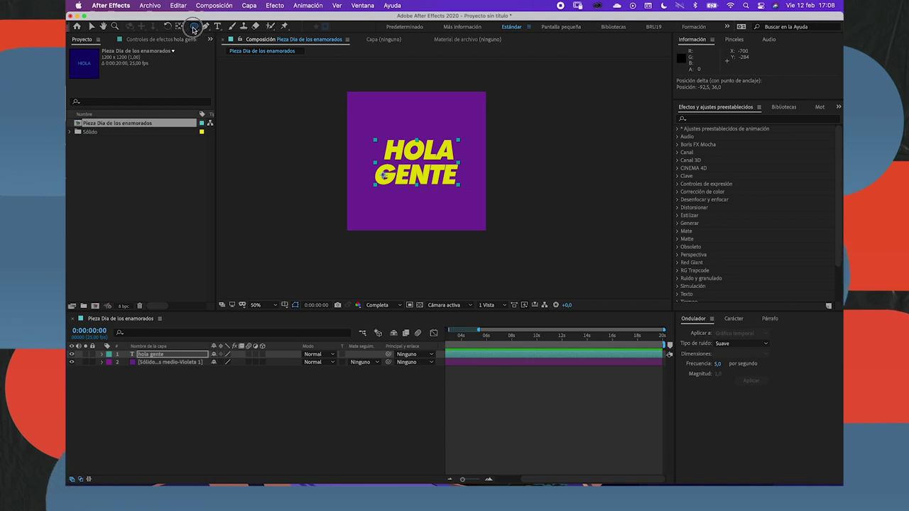
left_click_drag(193, 30, 248, 34)
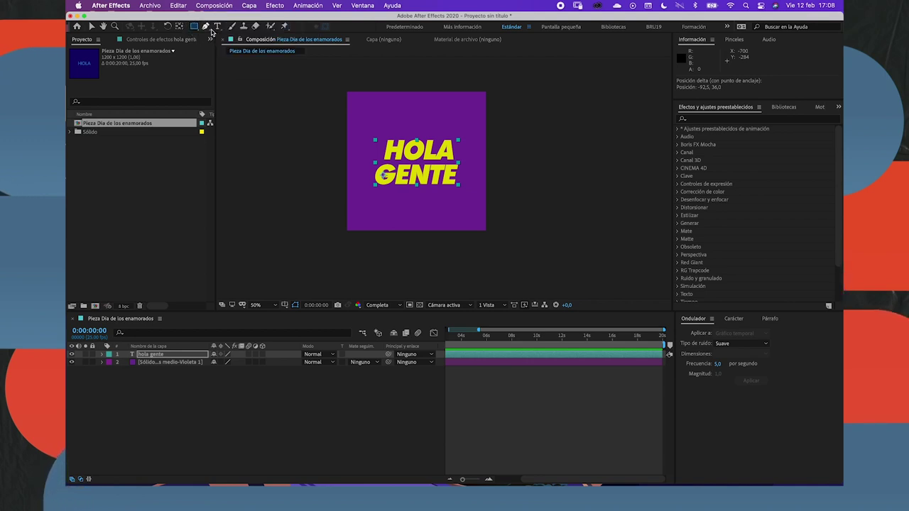
left_click(180, 371)
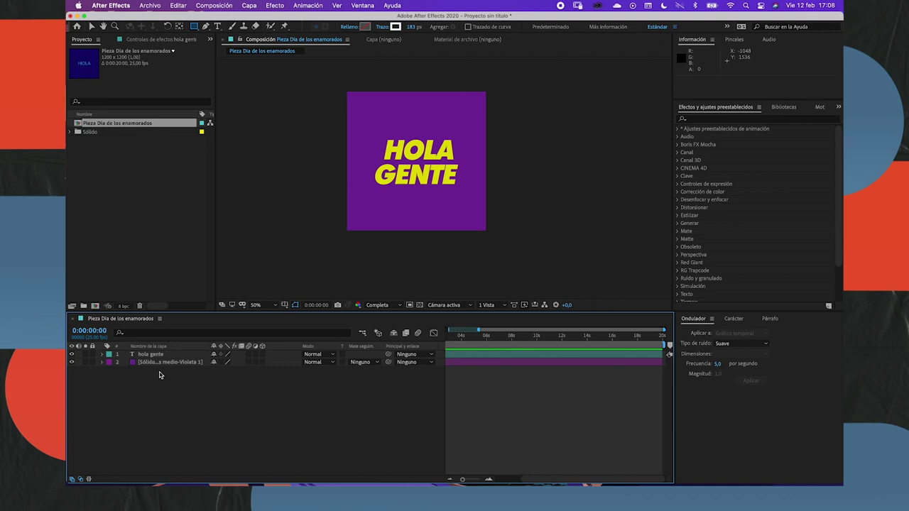
left_click_drag(365, 125, 468, 201)
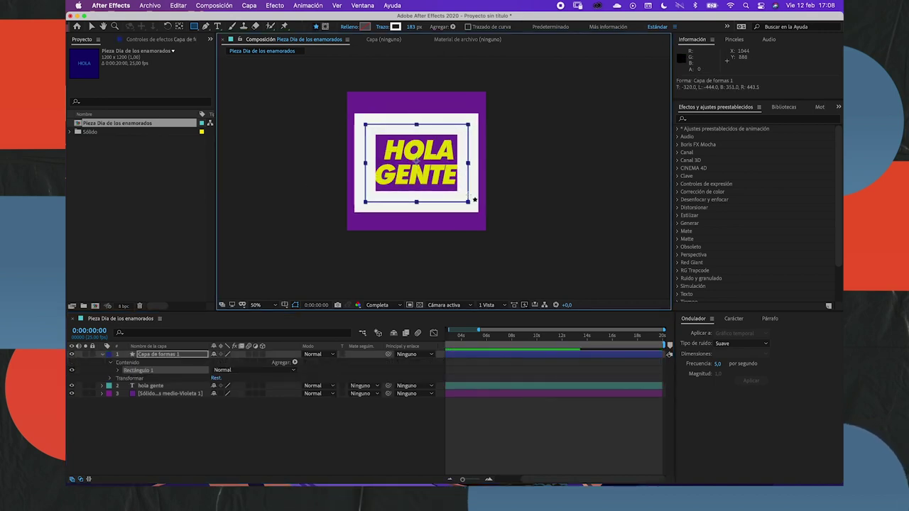
left_click(103, 355)
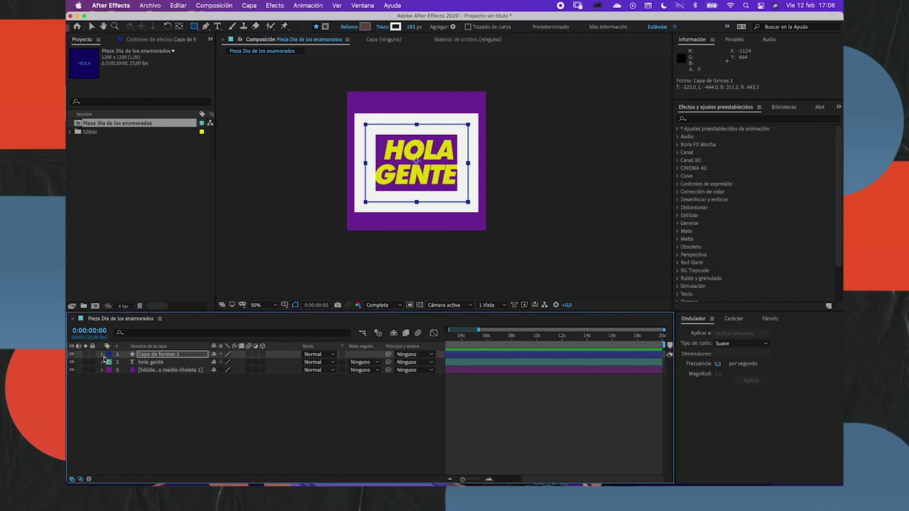
left_click(144, 354)
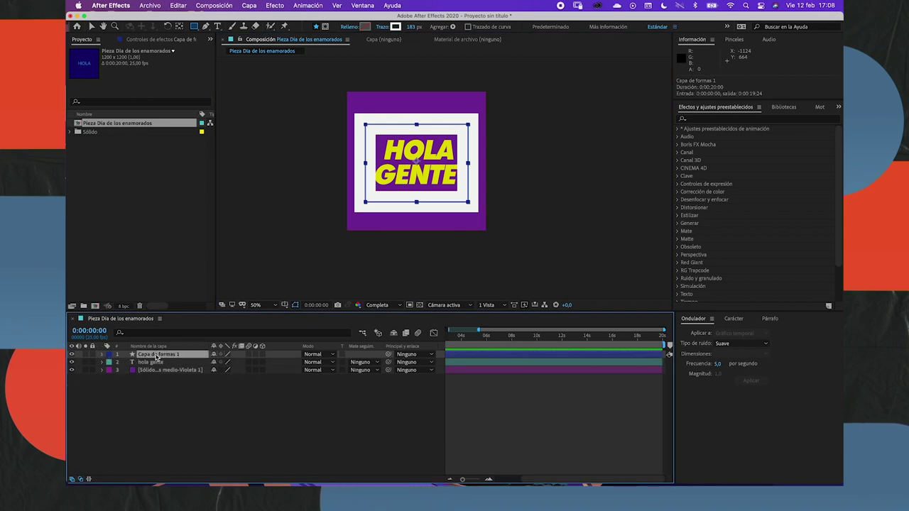
left_click(103, 355)
left_click(110, 380)
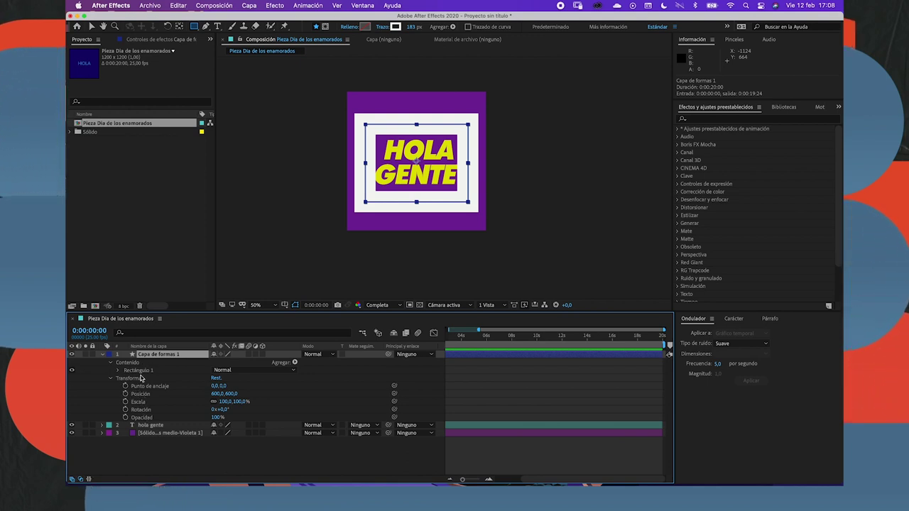
left_click(118, 370)
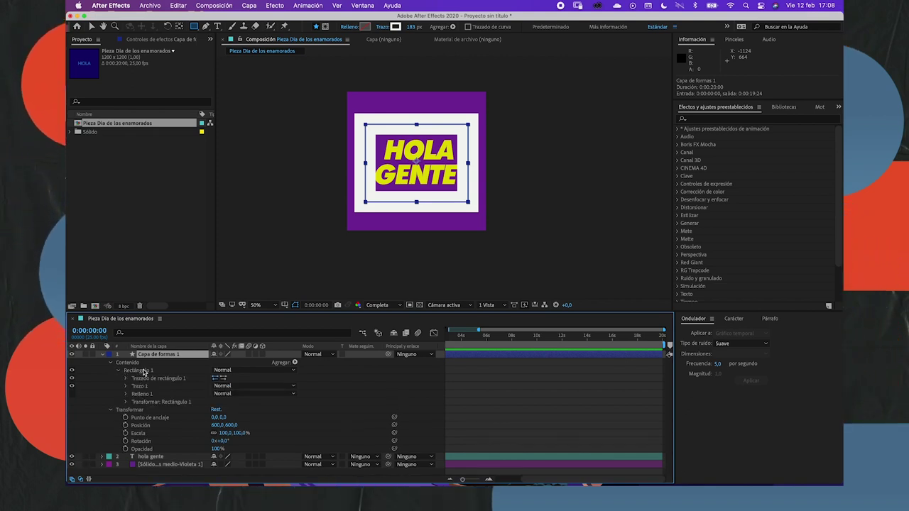
left_click(196, 27)
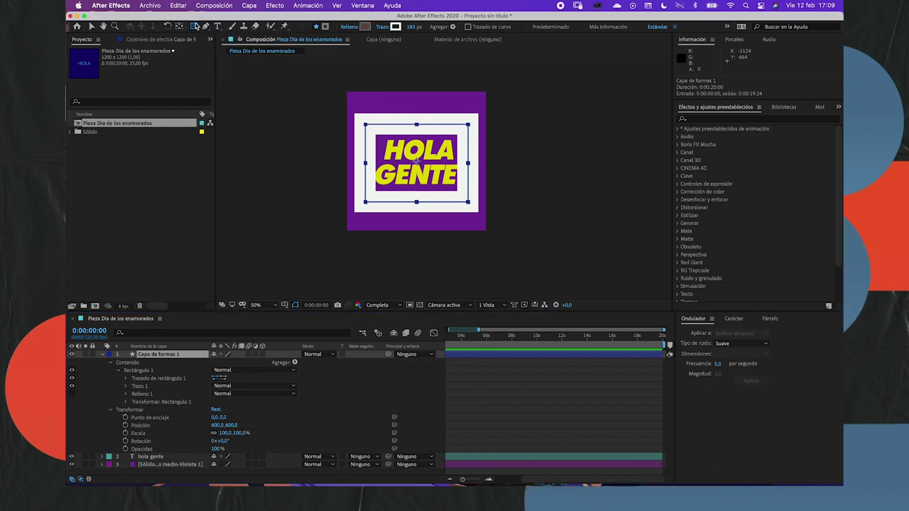
left_click(106, 357)
left_click(103, 354)
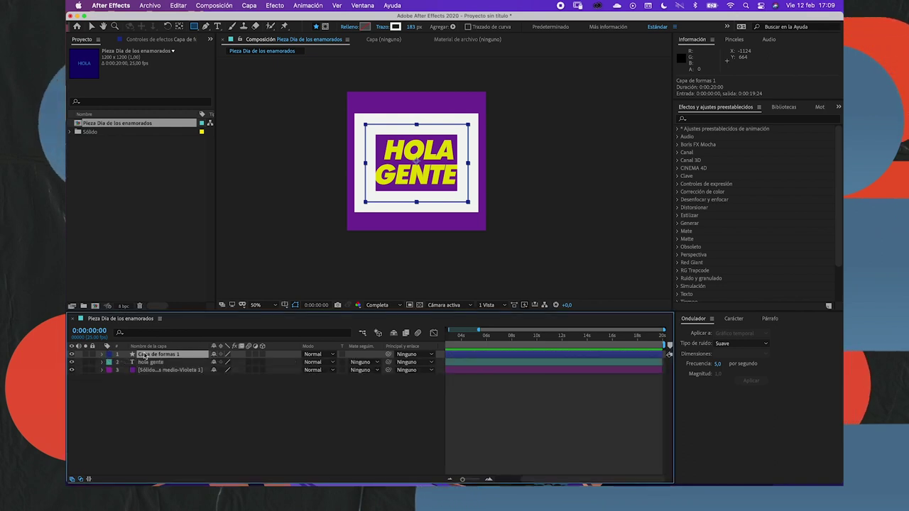
key("Delete")
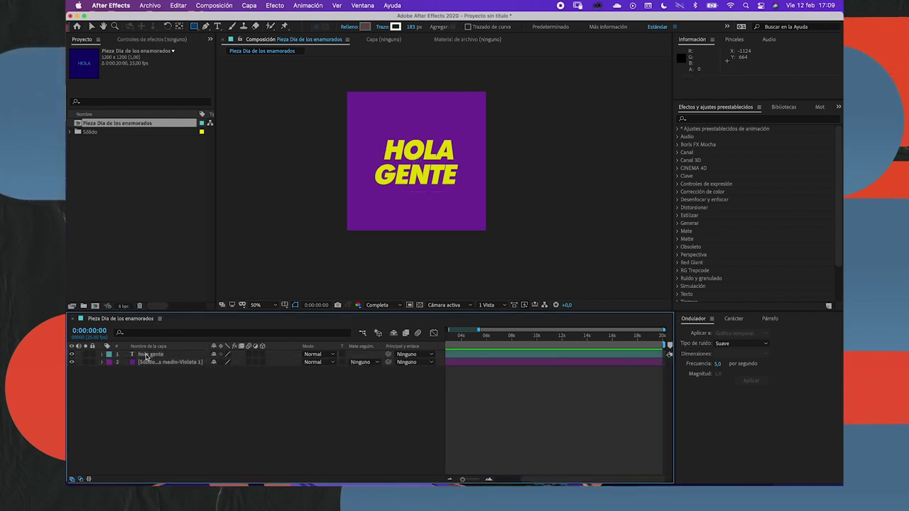
Draw a five-point zigzag path with the Pen tool across the purple square
left_click(205, 26)
left_click(359, 124)
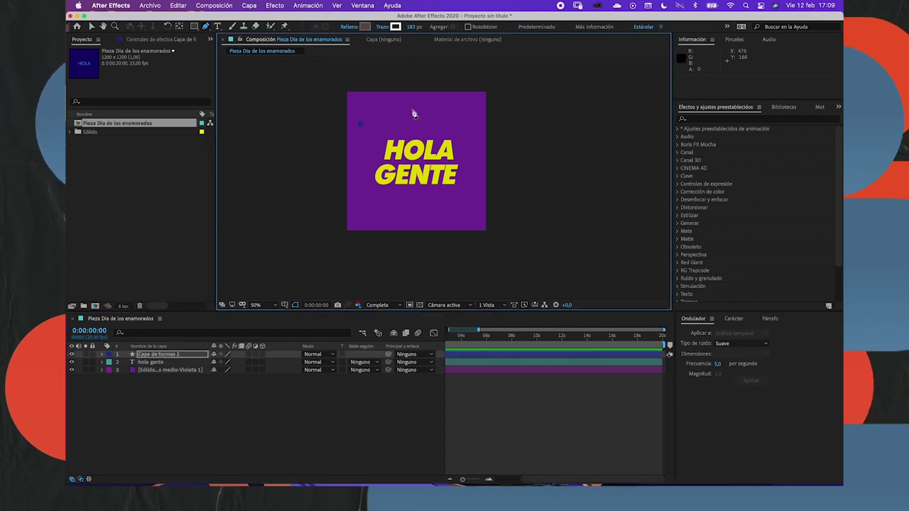
left_click(425, 108)
left_click(474, 120)
left_click(425, 200)
left_click(468, 204)
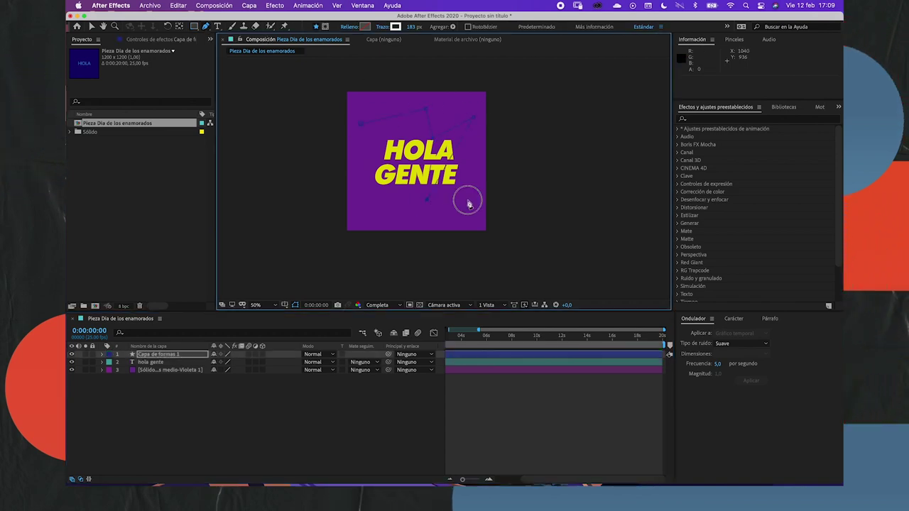
left_click(165, 353)
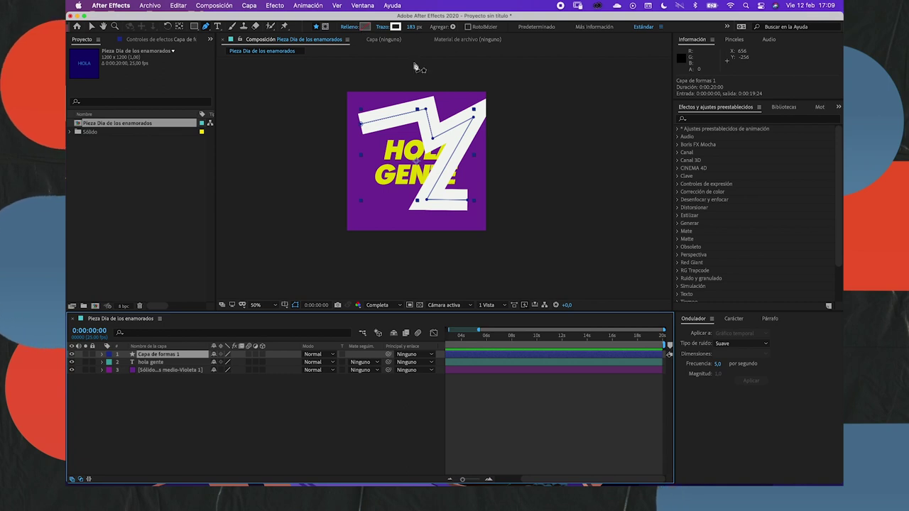
Give the zigzag a yellow-green stroke and thin it to 79 px
left_click(395, 27)
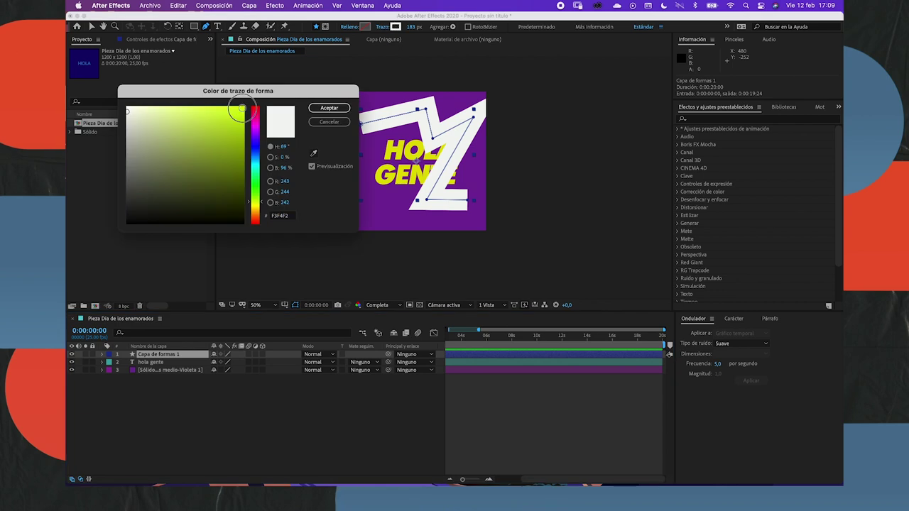
left_click(241, 103)
left_click(321, 109)
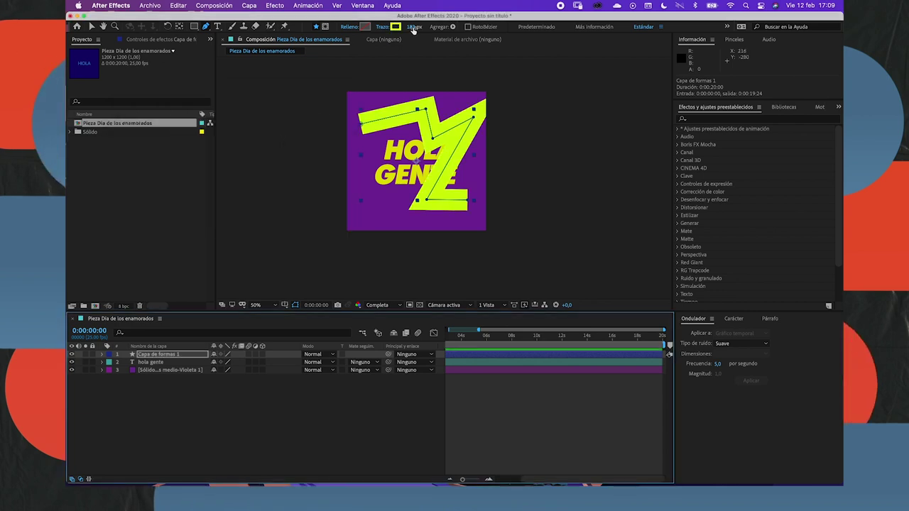
left_click_drag(410, 27, 357, 29)
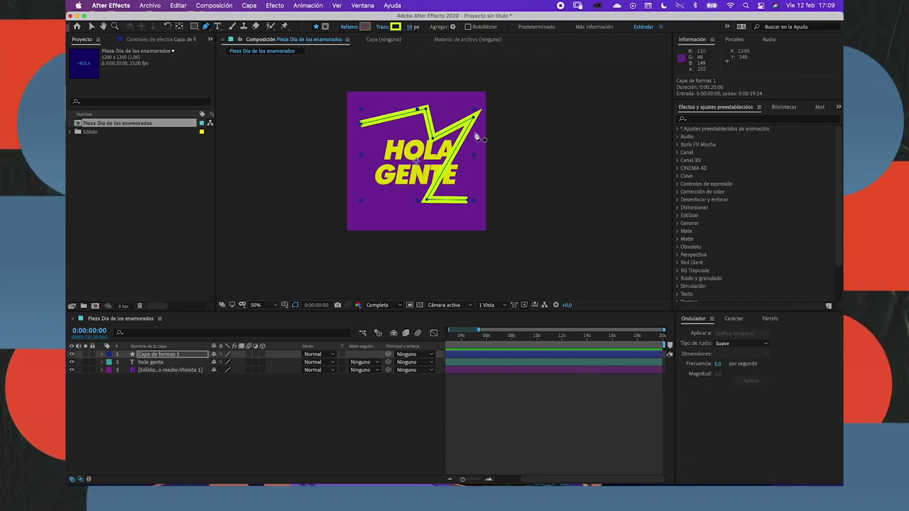
View the artwork at 100% and reshape the zigzag by moving its corner points
key("period")
left_click_drag(451, 117, 486, 167)
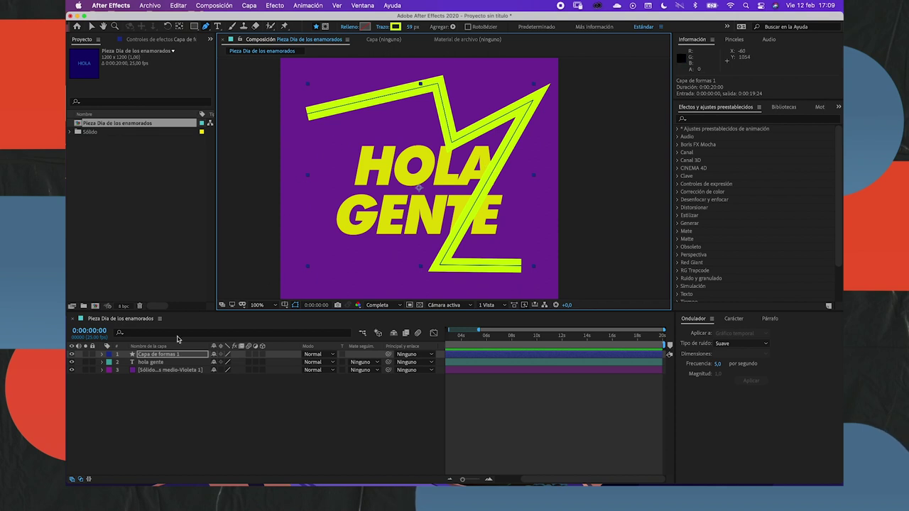
left_click(159, 355)
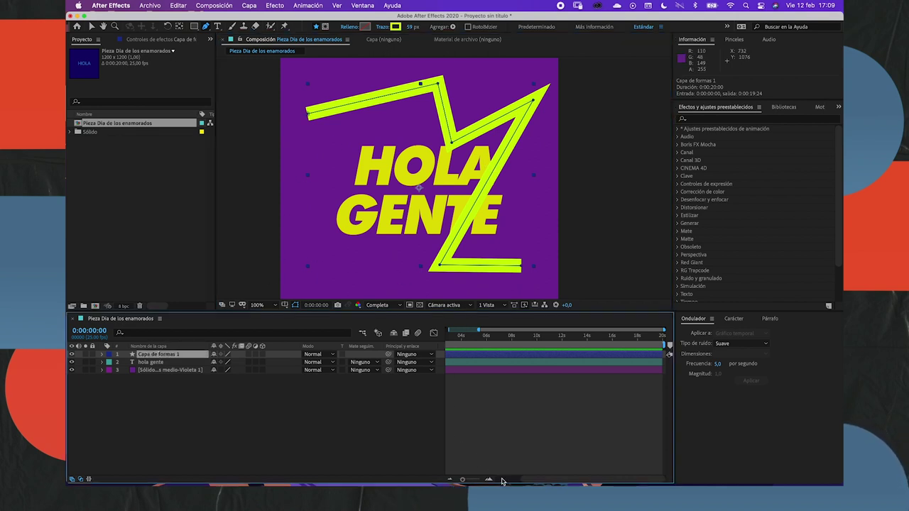
scroll(463, 356, "left", 3)
left_click_drag(454, 341, 429, 345)
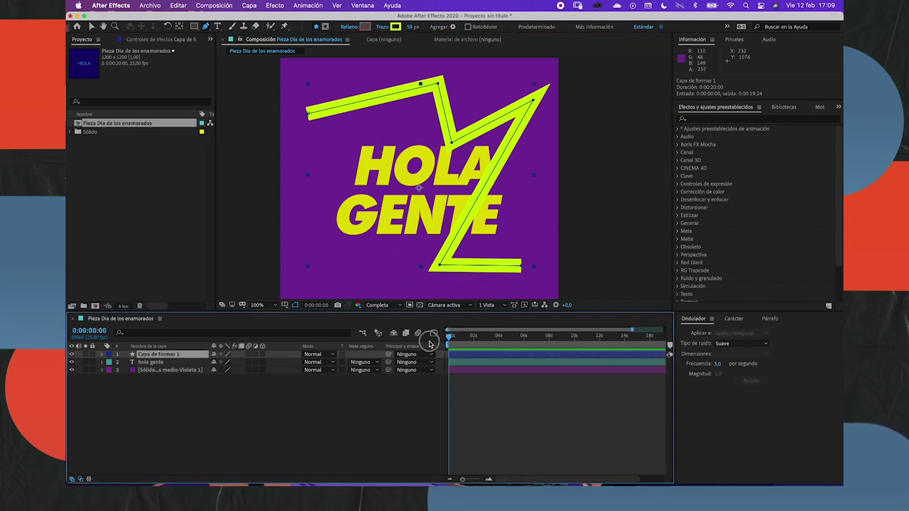
mouse_move(319, 86)
left_mouse_down()
mouse_move(292, 117)
mouse_move(402, 64)
left_mouse_up()
left_click_drag(451, 142, 417, 135)
left_click_drag(529, 96, 505, 69)
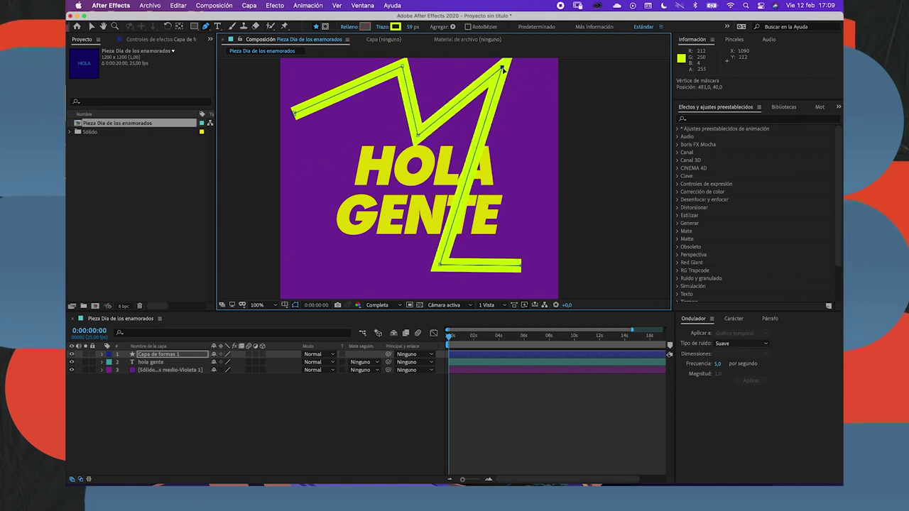
mouse_move(440, 265)
left_mouse_down()
mouse_move(516, 183)
mouse_move(447, 228)
left_mouse_up()
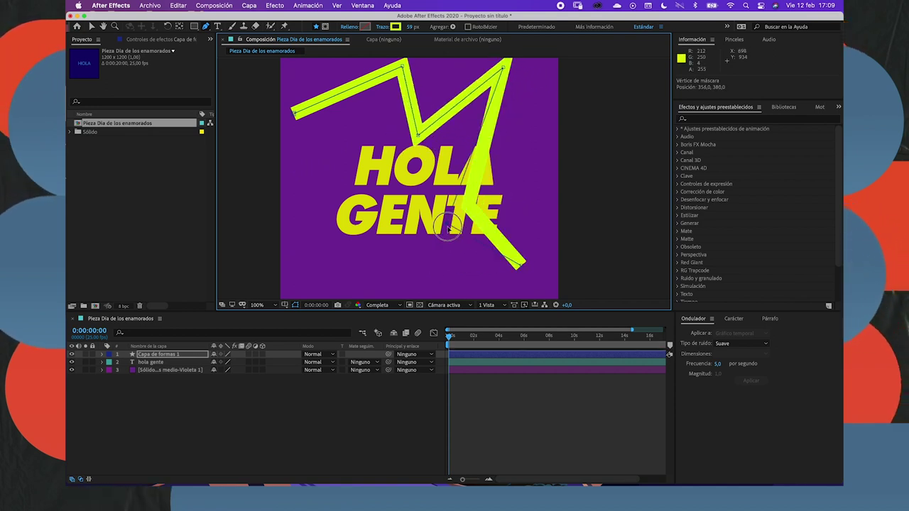
mouse_move(504, 67)
left_mouse_down()
mouse_move(531, 102)
mouse_move(527, 109)
left_mouse_up()
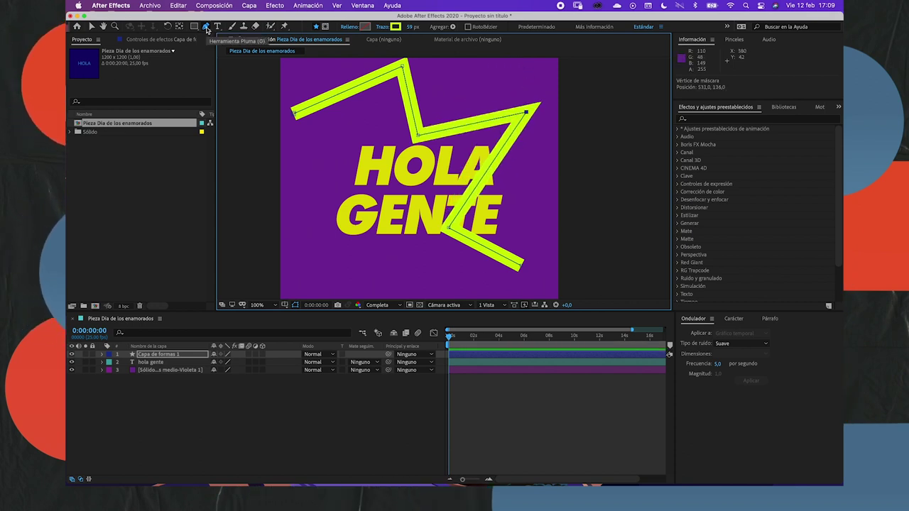
Lower and shift the zigzag's top corner, then set the stroke width to 67 px
left_click(206, 27)
left_click_drag(389, 69, 371, 85)
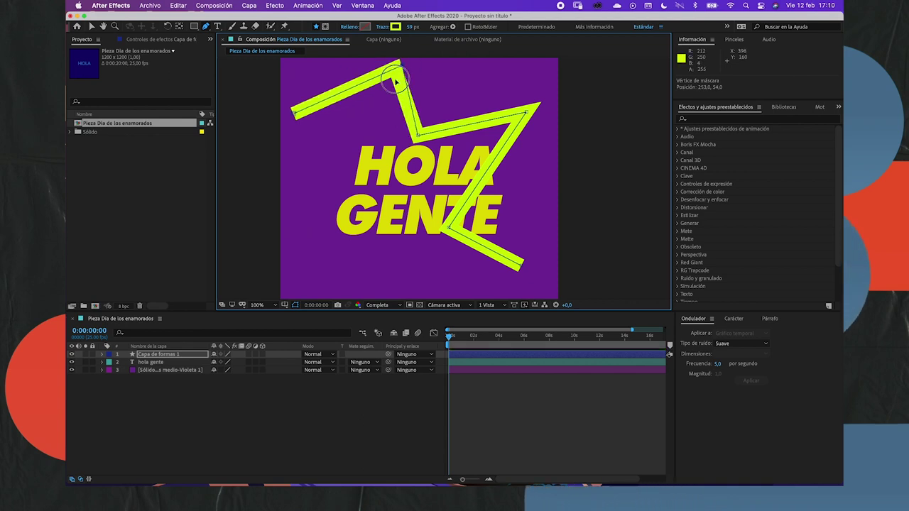
left_click_drag(371, 86, 392, 85)
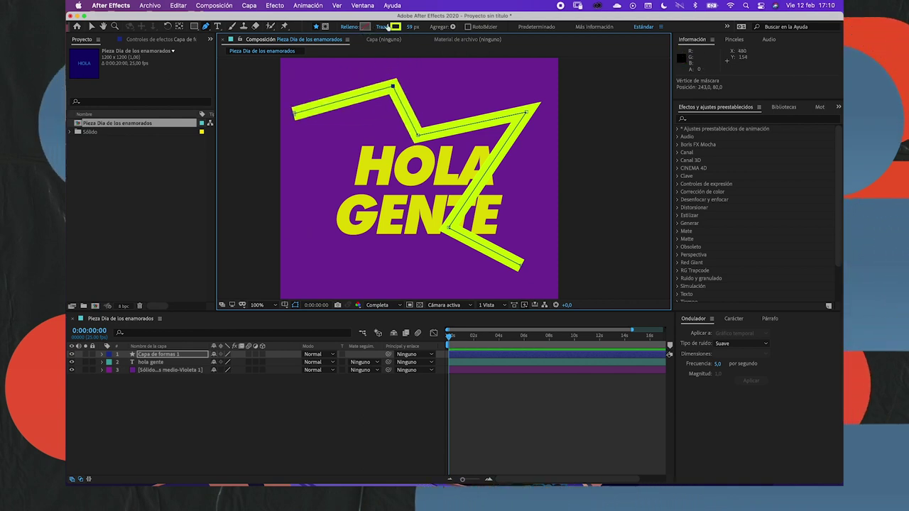
left_click_drag(413, 26, 492, 26)
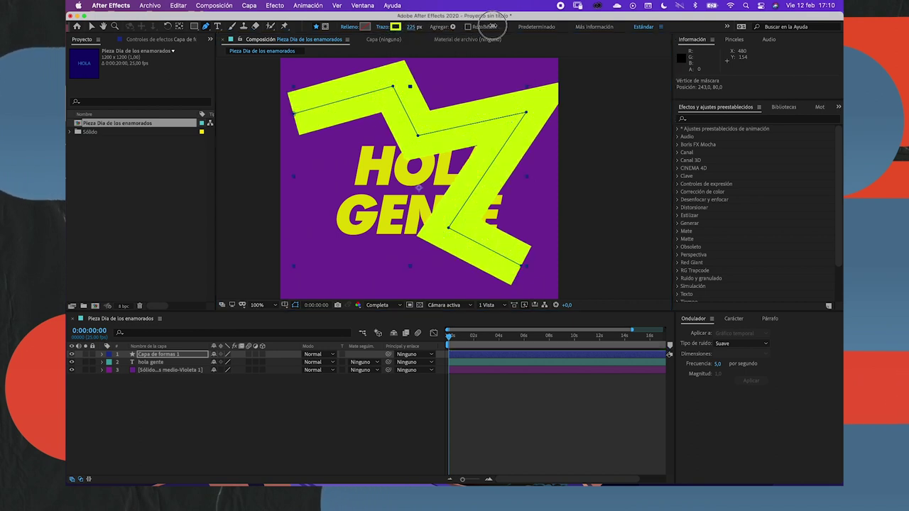
left_click_drag(492, 26, 404, 39)
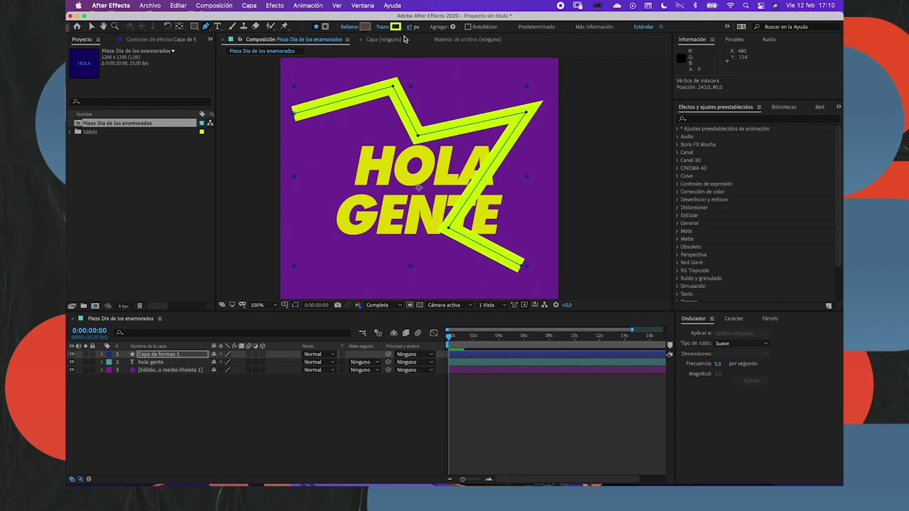
Accept the Stroke Options dialog unchanged and open the shape layer's Add dropdown
left_click(382, 27)
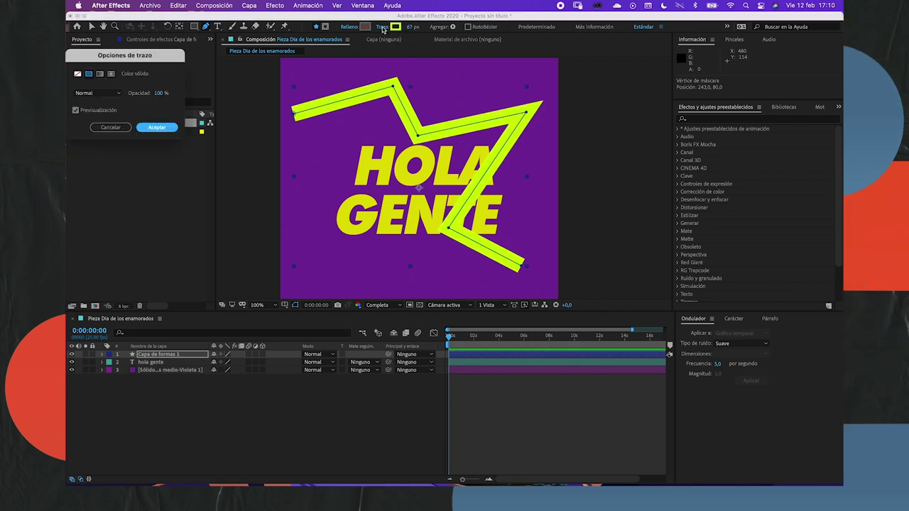
left_click_drag(146, 56, 297, 154)
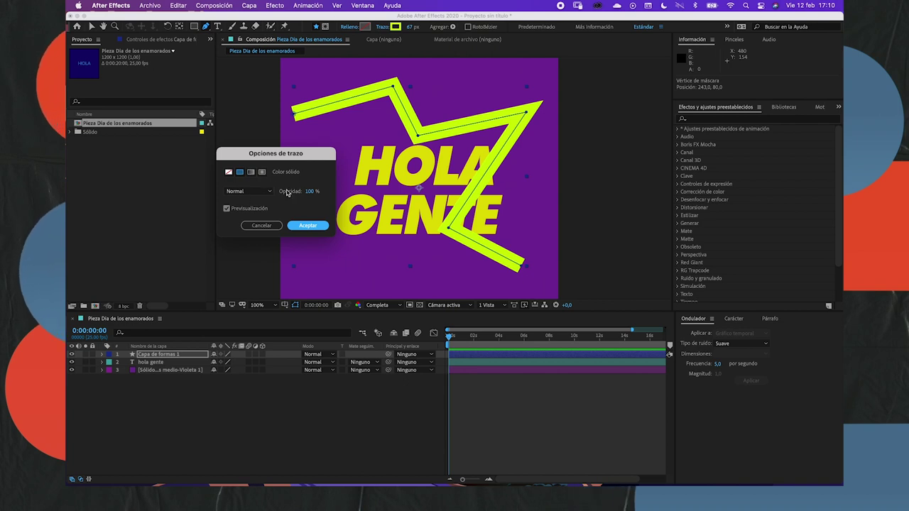
left_click(306, 225)
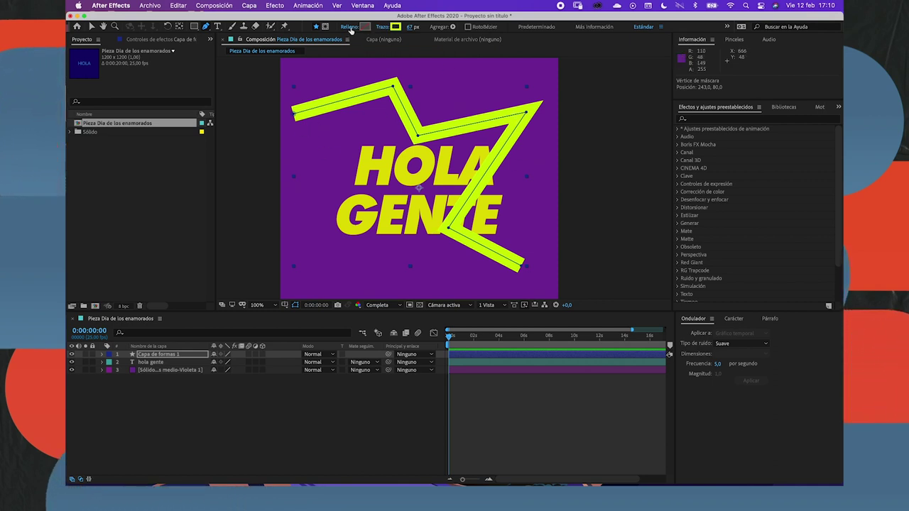
left_click(453, 27)
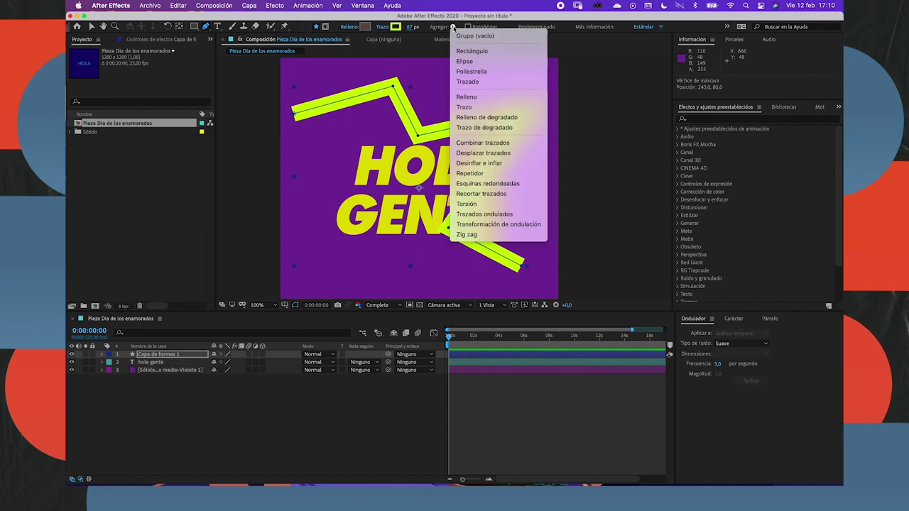
Add a second fill coloured green 169F57, then delete the Capa de formas 1 layer
left_click(467, 97)
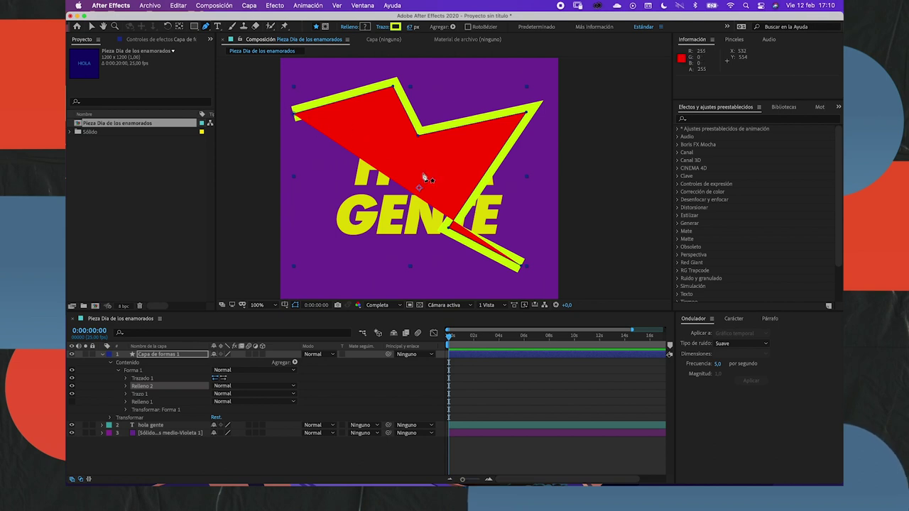
left_click_drag(522, 267, 357, 251)
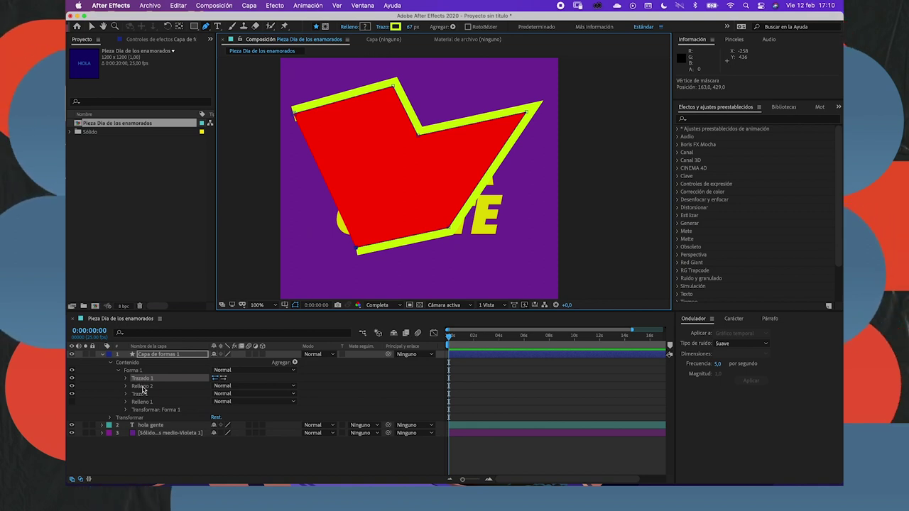
left_click(134, 386)
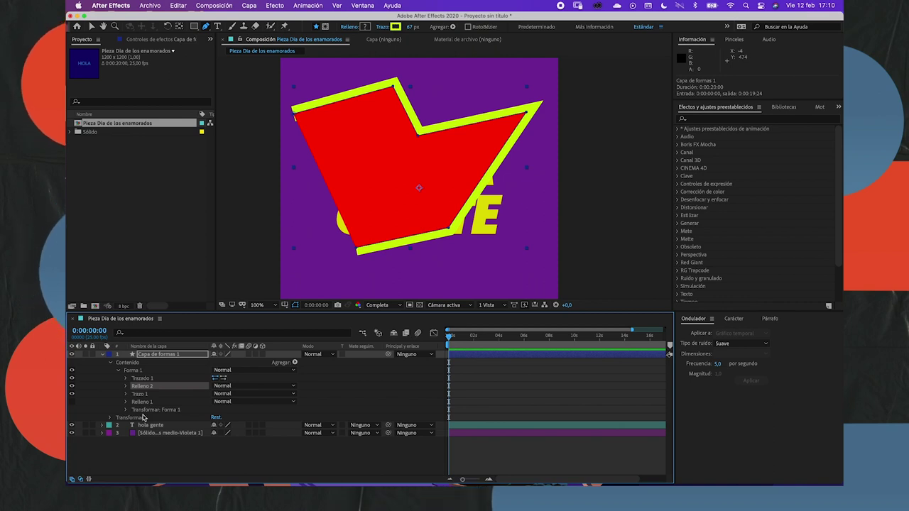
left_click(126, 385)
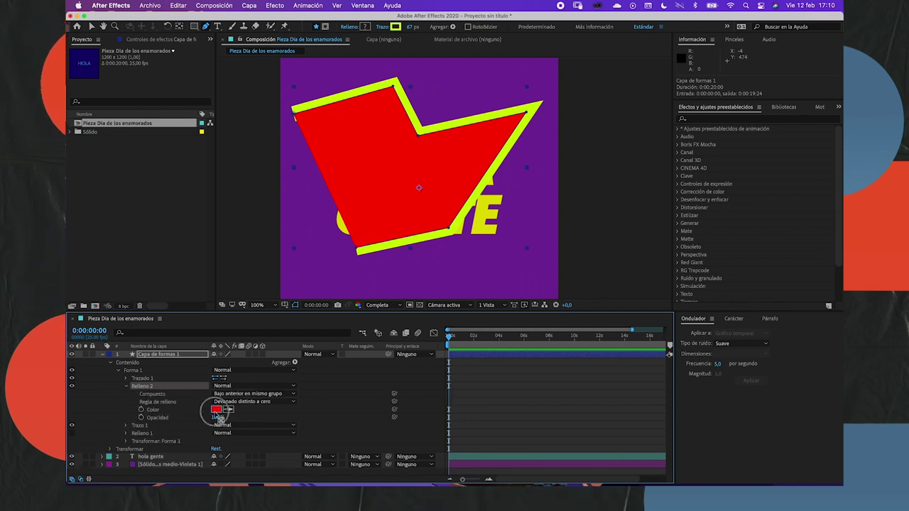
left_click(216, 410)
left_click(228, 150)
left_click(254, 164)
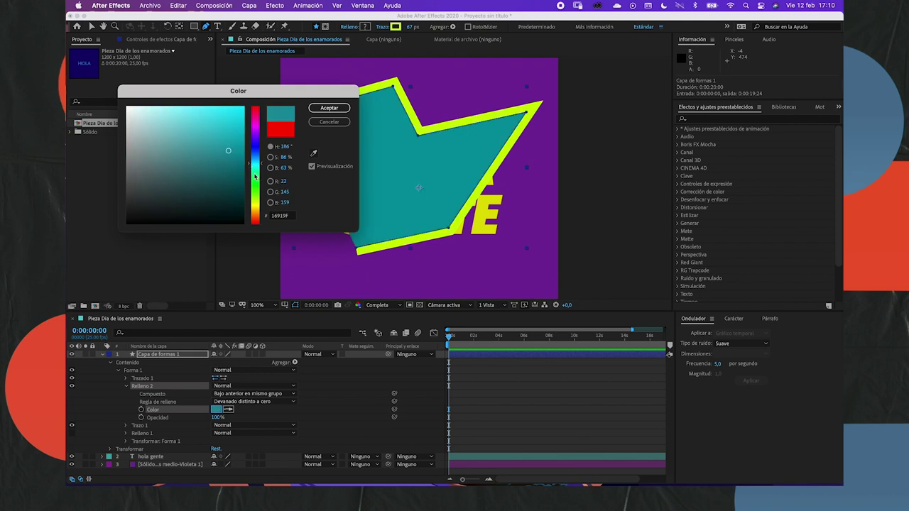
left_click(329, 110)
left_click(155, 354)
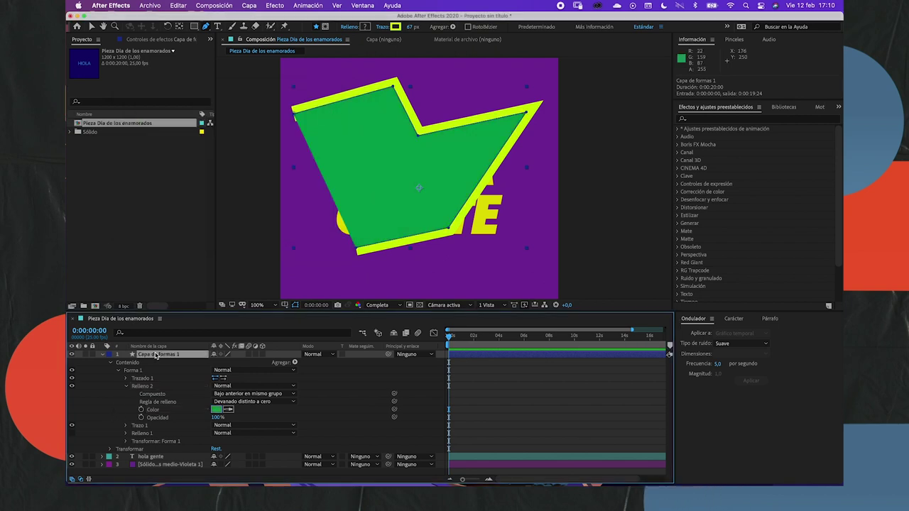
key("Delete")
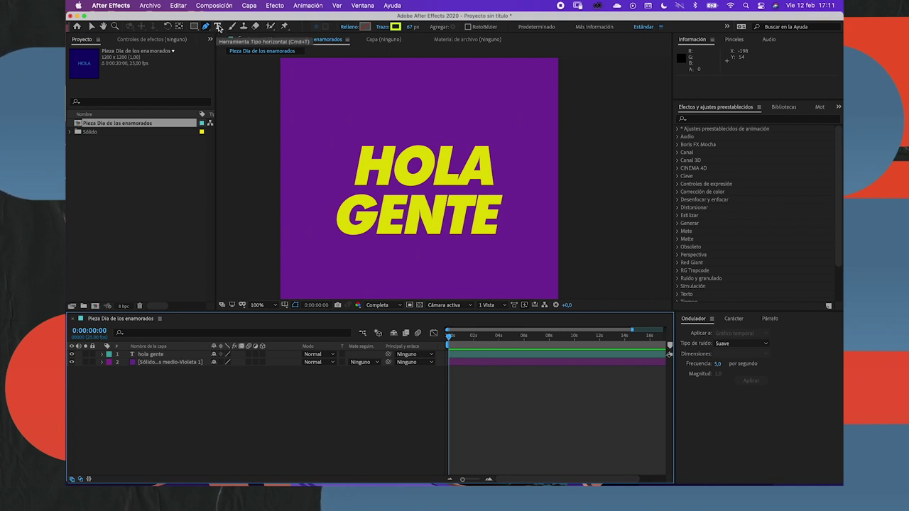
Pick the Type tool and try a new text layer, undoing it and leaving the empty text box
left_click(218, 27)
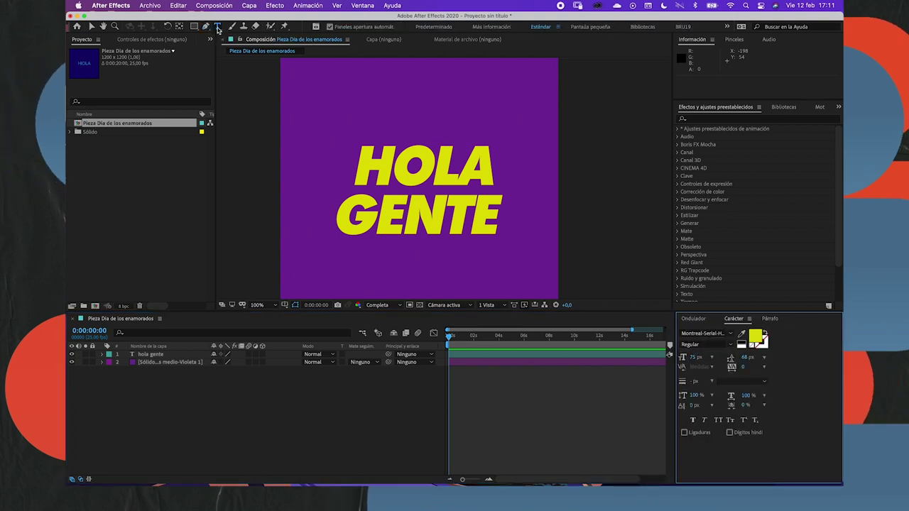
right_click(158, 368)
mouse_move(276, 379)
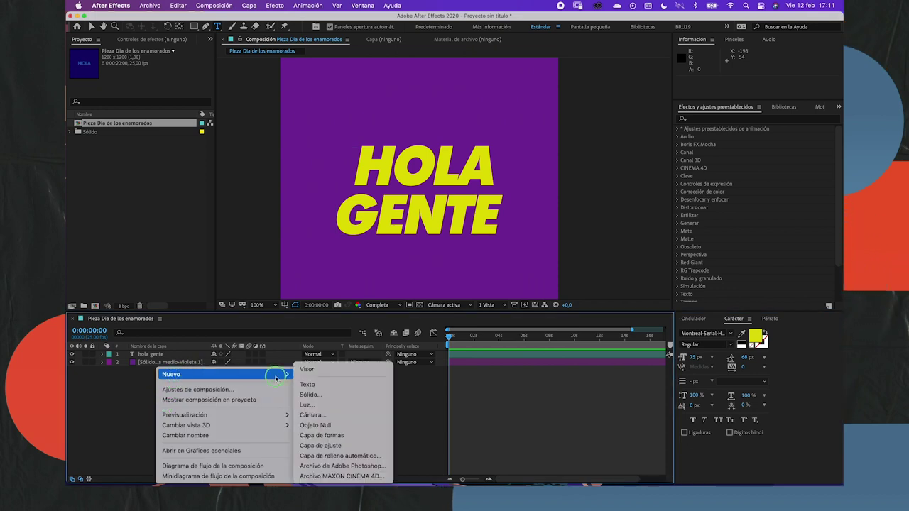
left_click(318, 387)
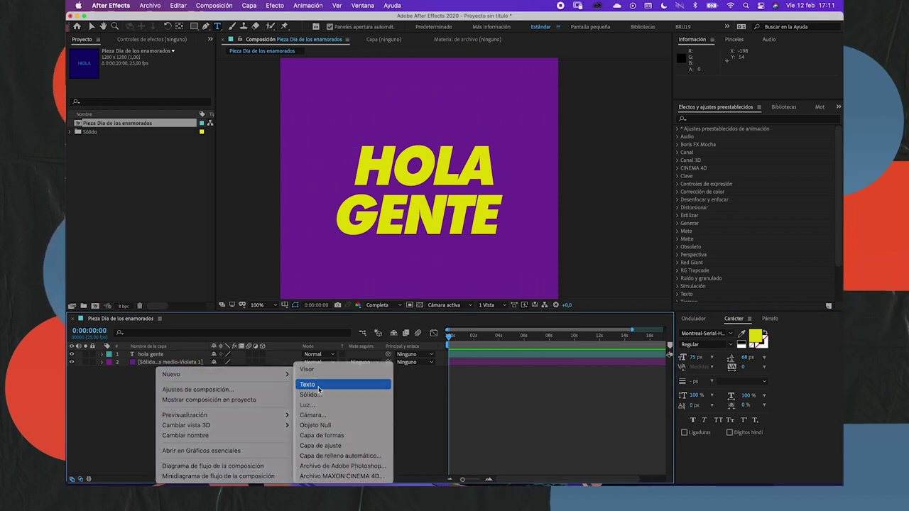
key("super+z")
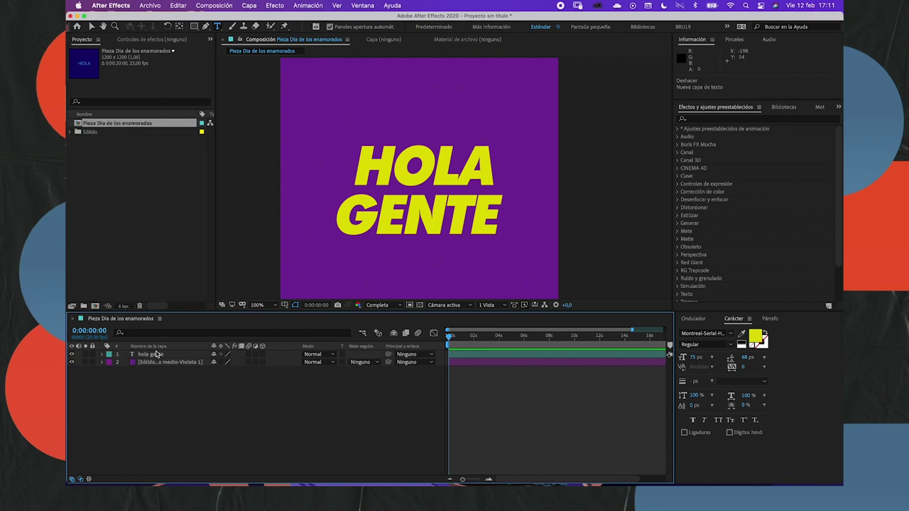
left_click(348, 107)
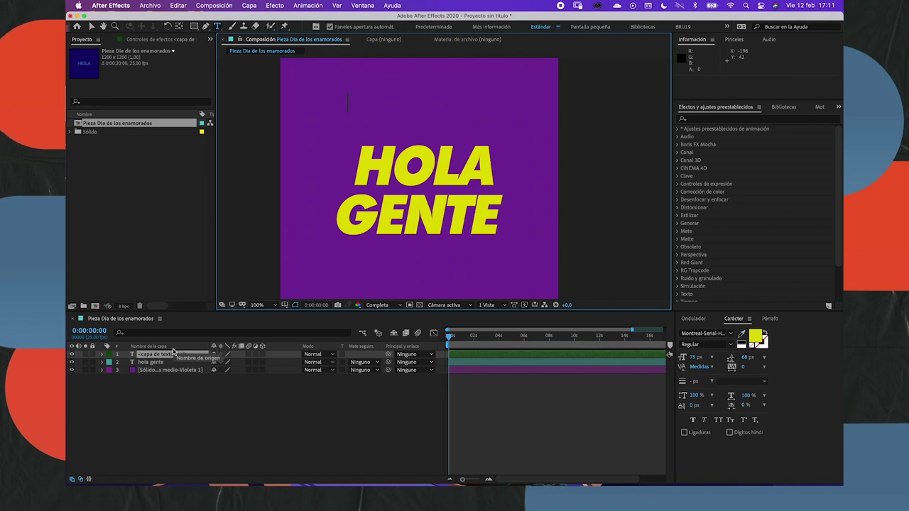
left_click(169, 385)
Start adding a new Light layer from the timeline's New menu, then cancel it
right_click(160, 397)
left_click(171, 374)
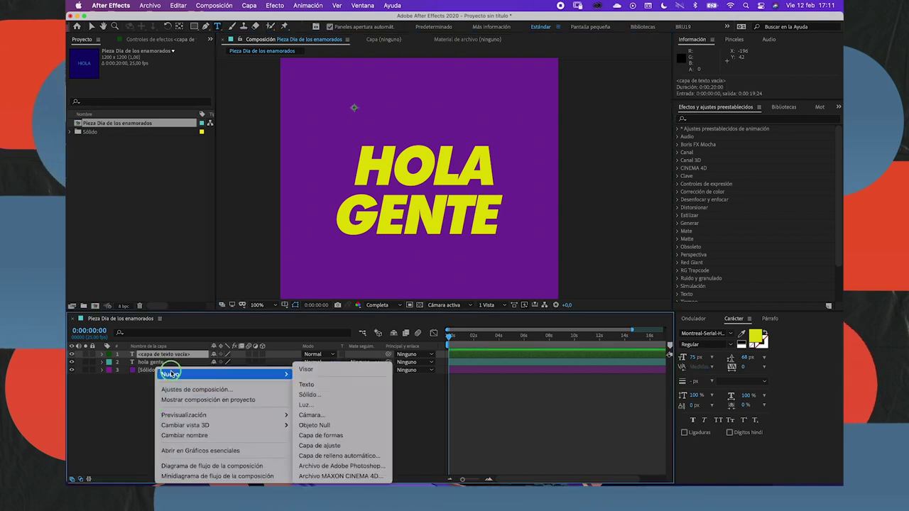
left_click(305, 404)
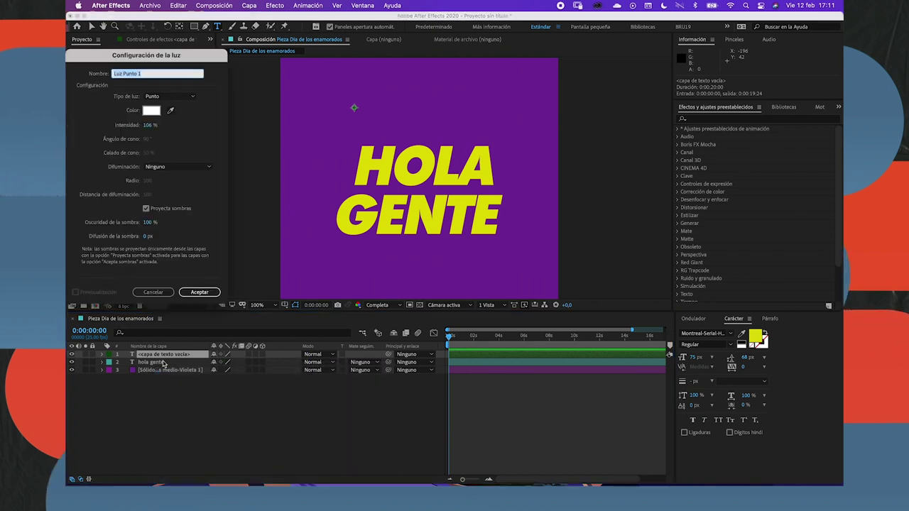
left_click(164, 293)
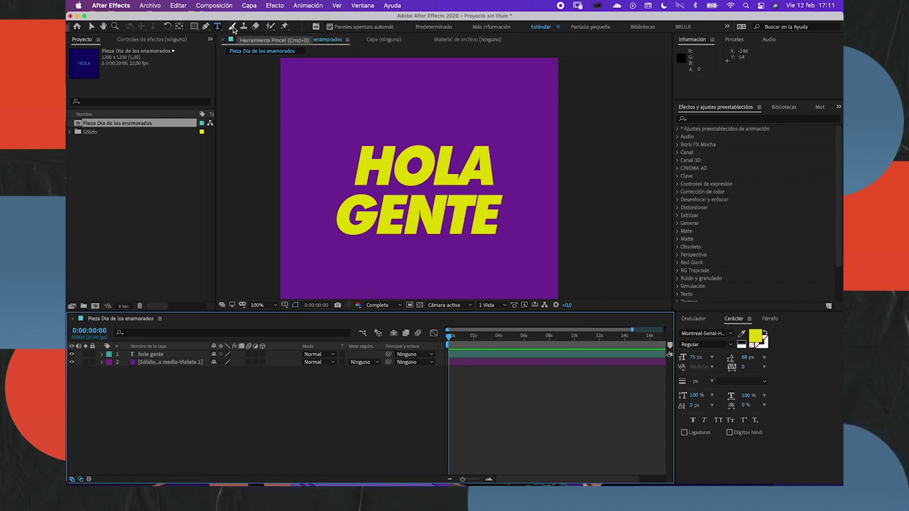
left_click(232, 27)
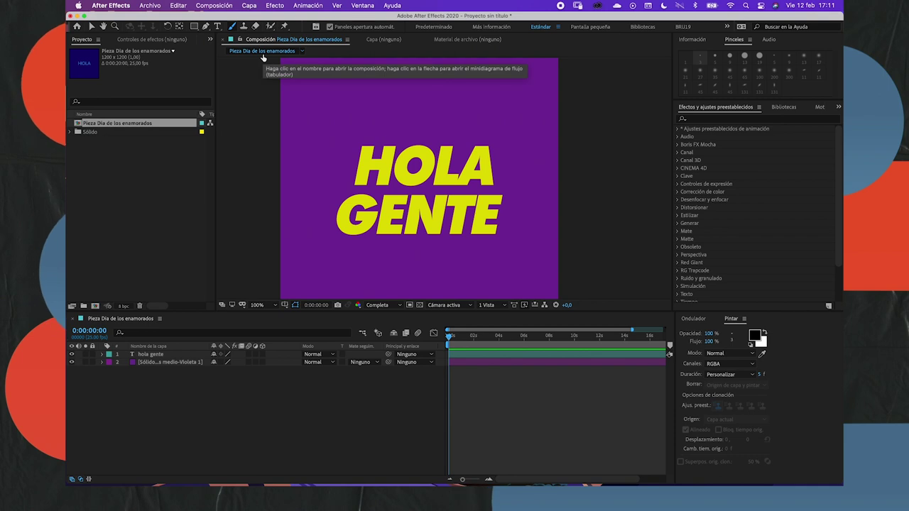
left_click(316, 27)
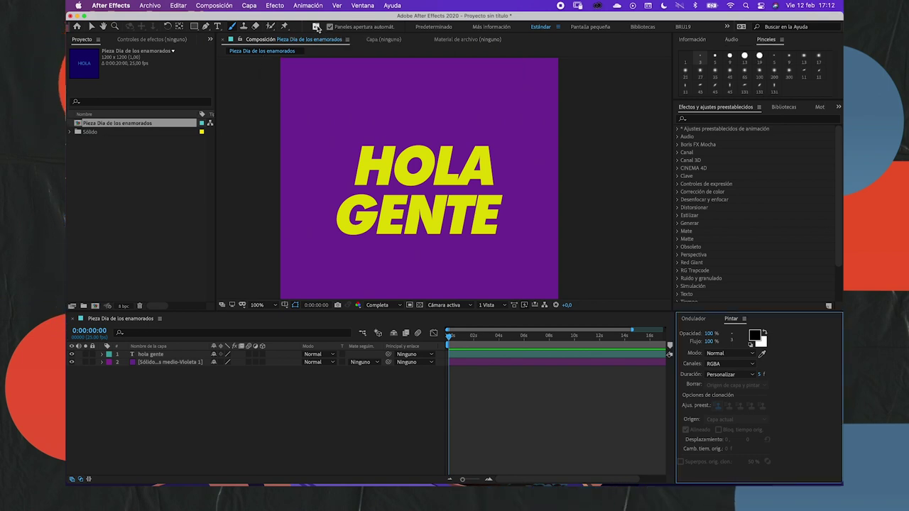
left_click(330, 27)
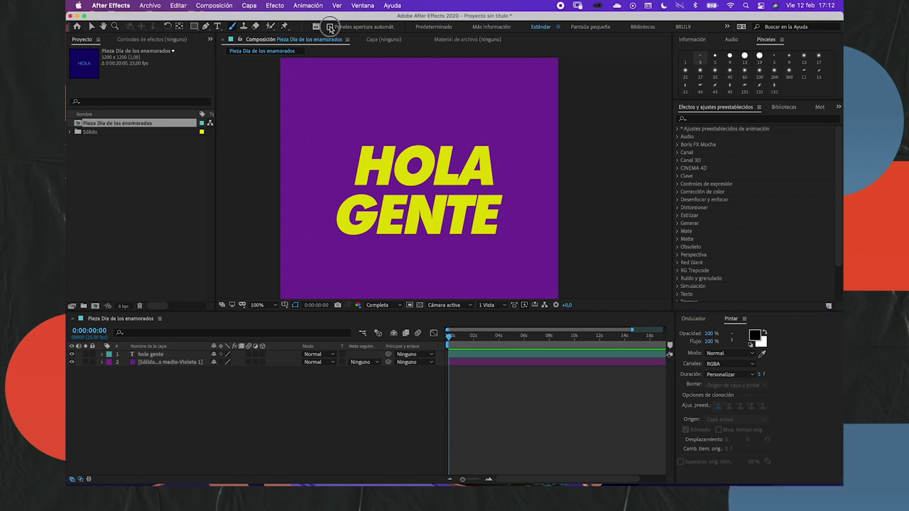
left_click(329, 27)
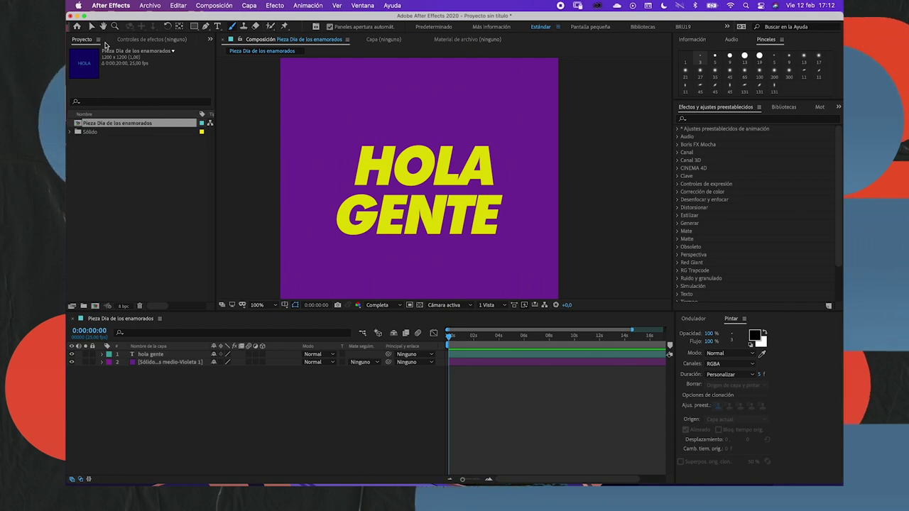
left_click(92, 26)
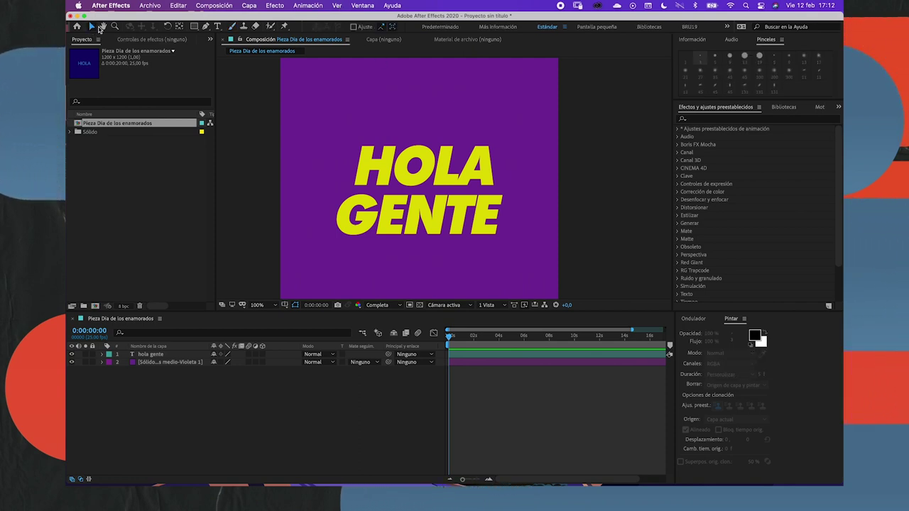
left_click(103, 26)
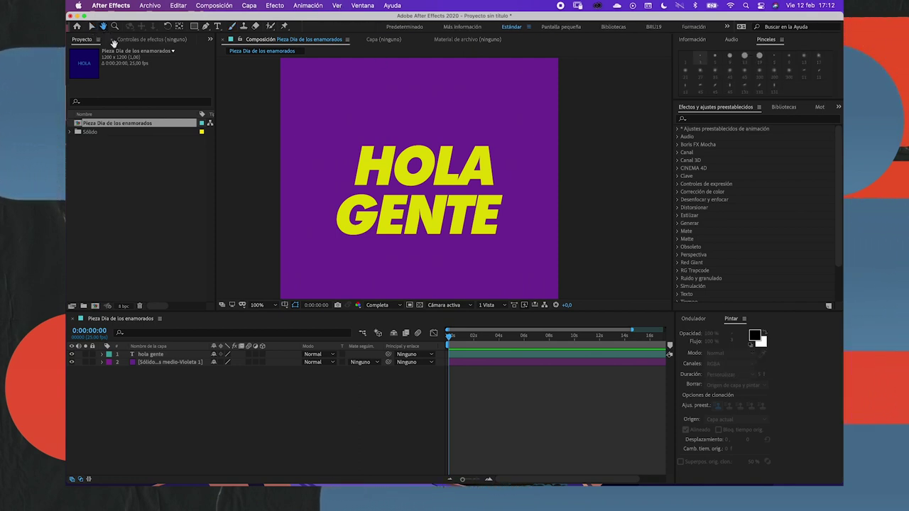
left_click(205, 27)
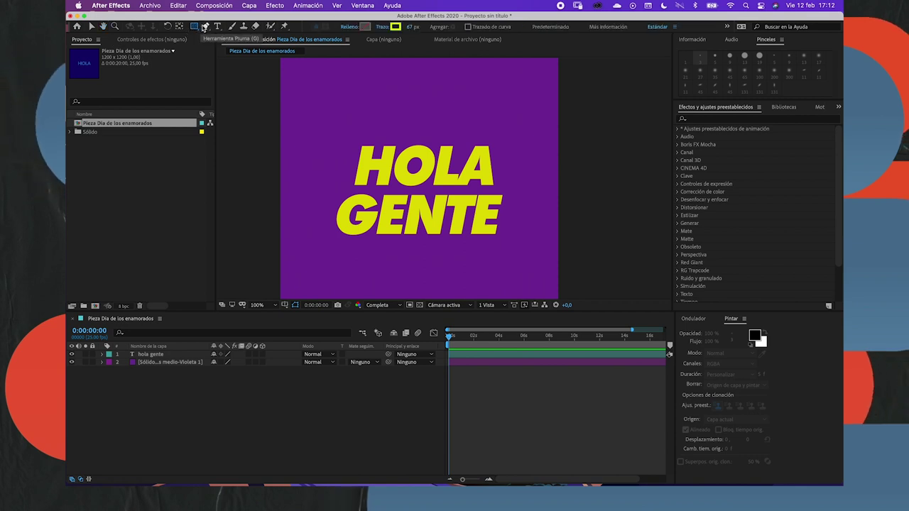
left_click(217, 26)
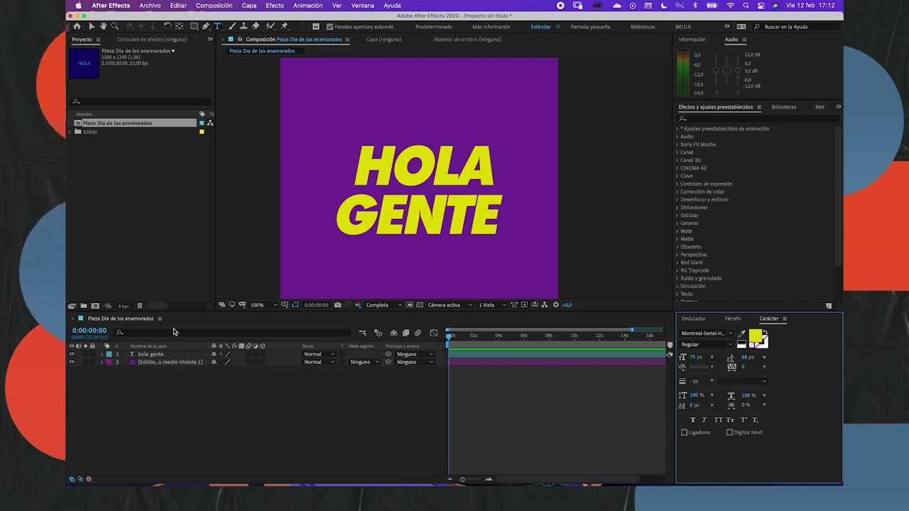
left_click(176, 377)
left_click(151, 354)
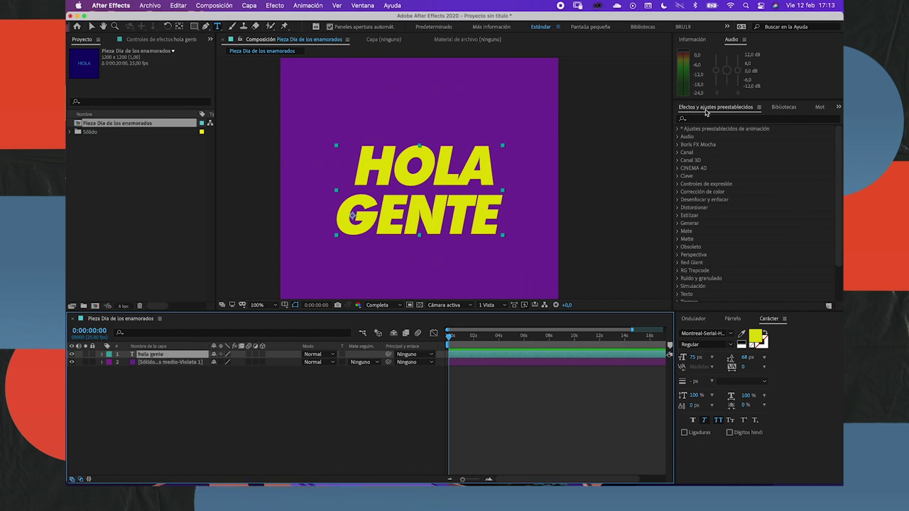
left_click(746, 110)
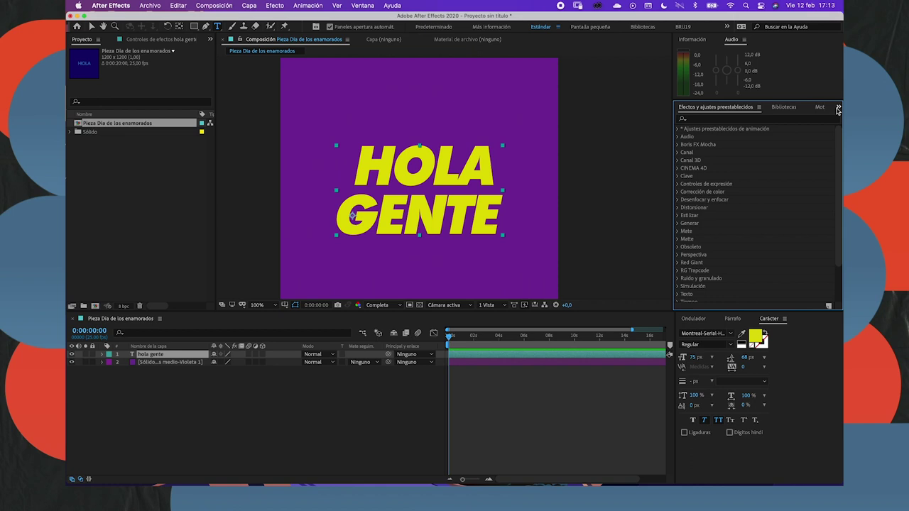
left_click(743, 108)
left_click(744, 108)
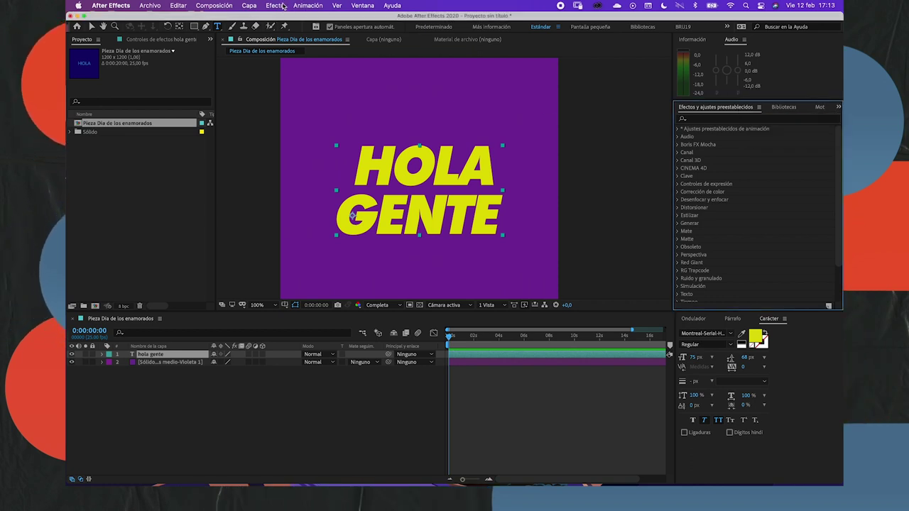
left_click(362, 5)
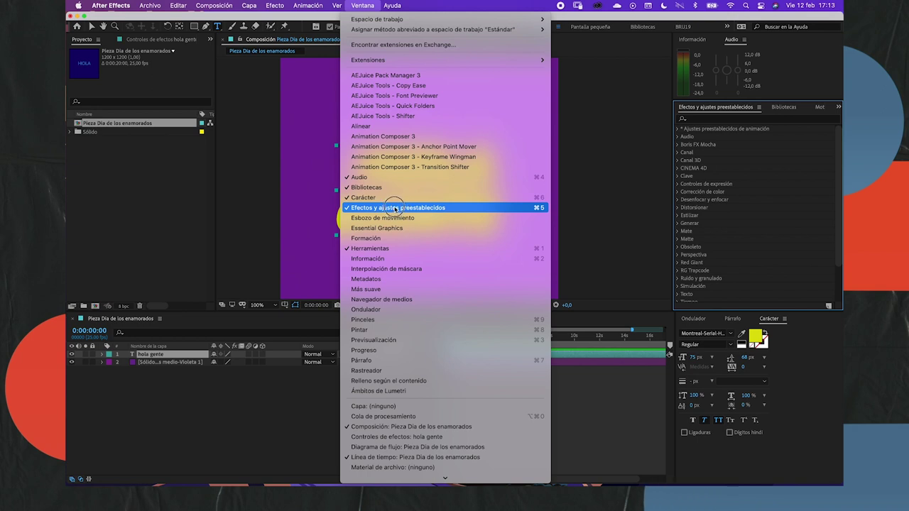
left_click(395, 208)
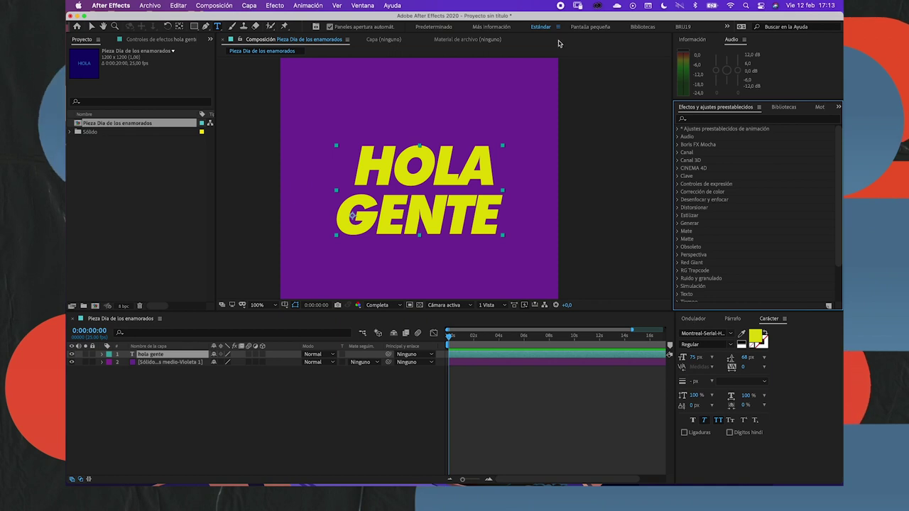
left_click(362, 5)
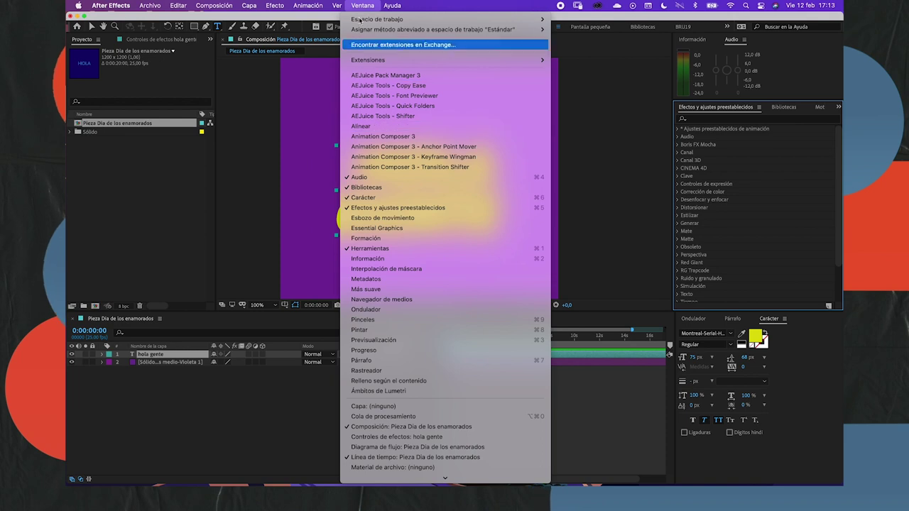
mouse_move(113, 5)
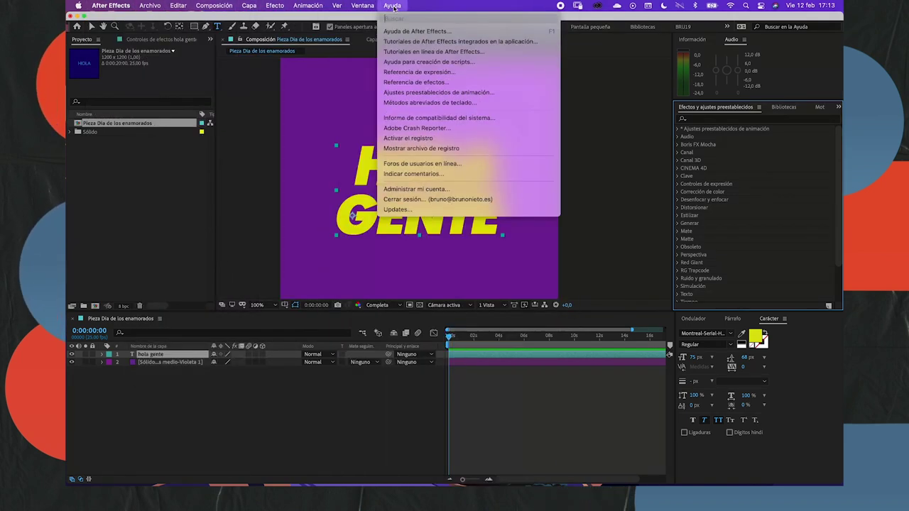
mouse_move(178, 10)
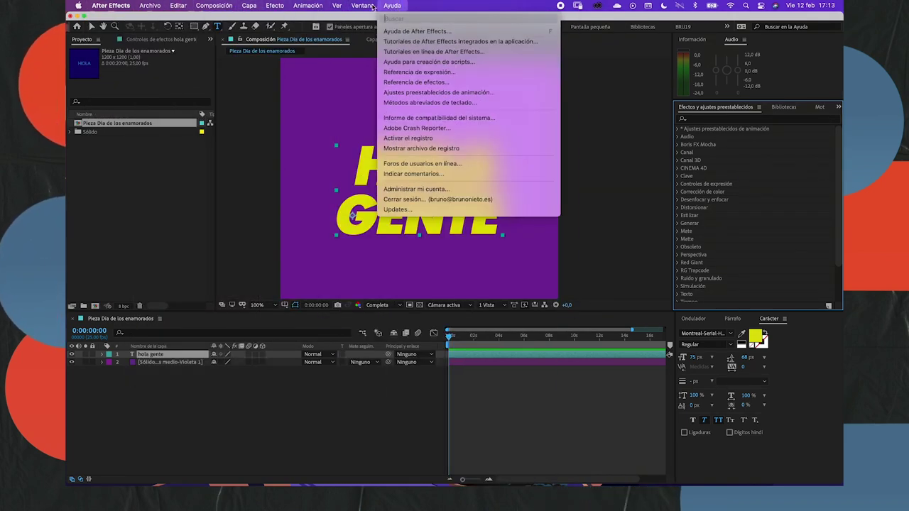
mouse_move(308, 5)
left_click(279, 423)
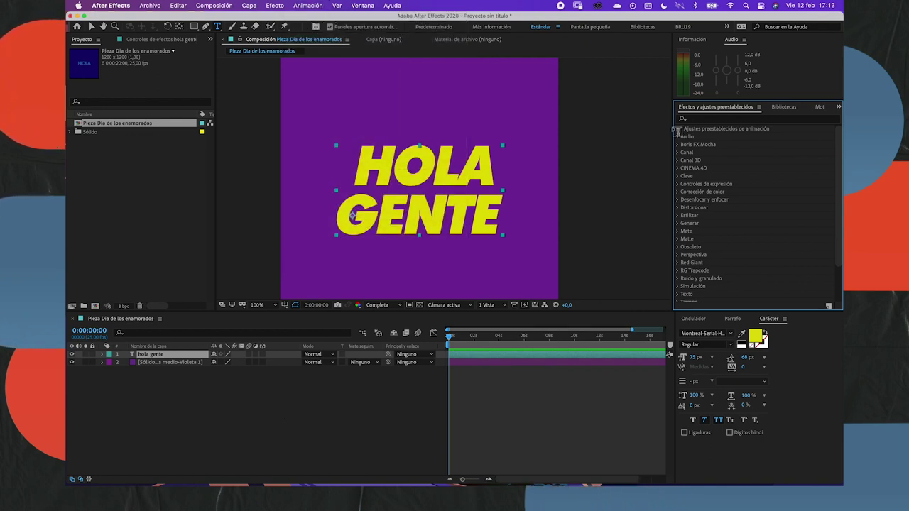
Expand Animation Presets > Presets > Text > Animate In and drop Entrada con arrastre aleatoria onto the title
left_click(679, 129)
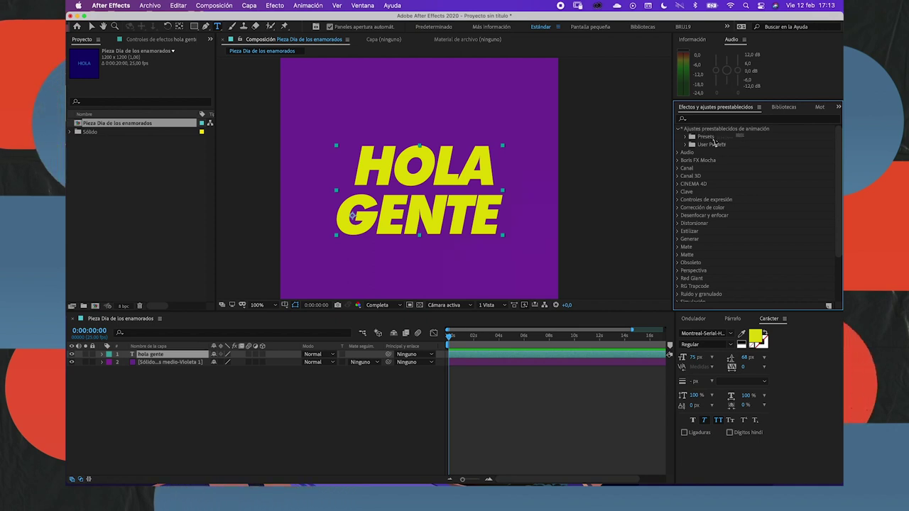
left_click(684, 137)
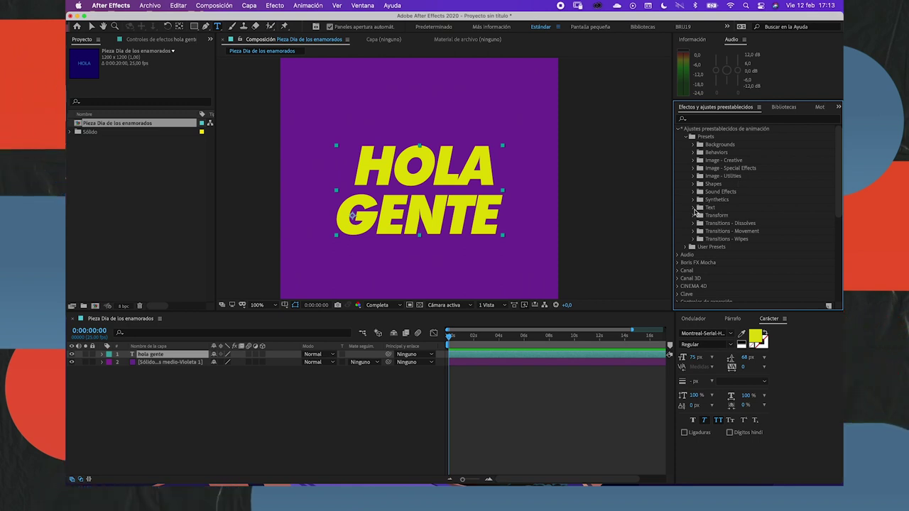
left_click(693, 208)
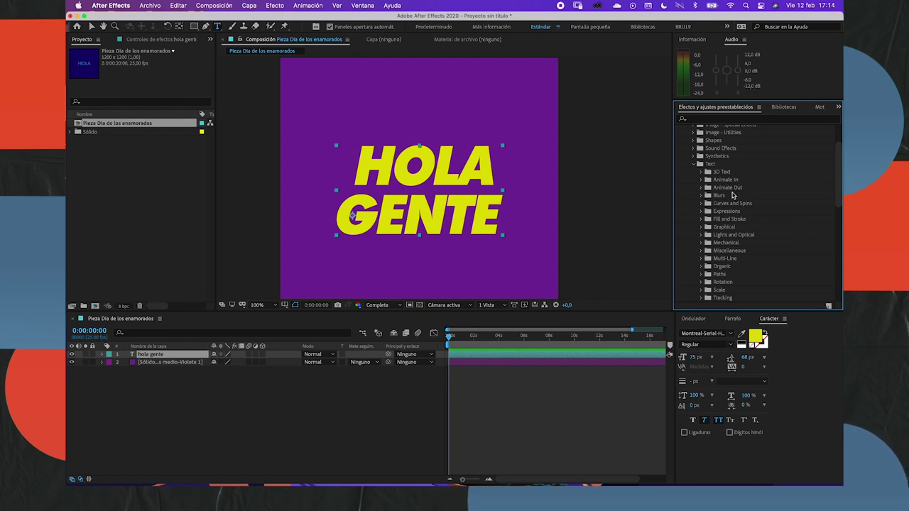
scroll(731, 199, "down", 3)
scroll(723, 245, "up", 3)
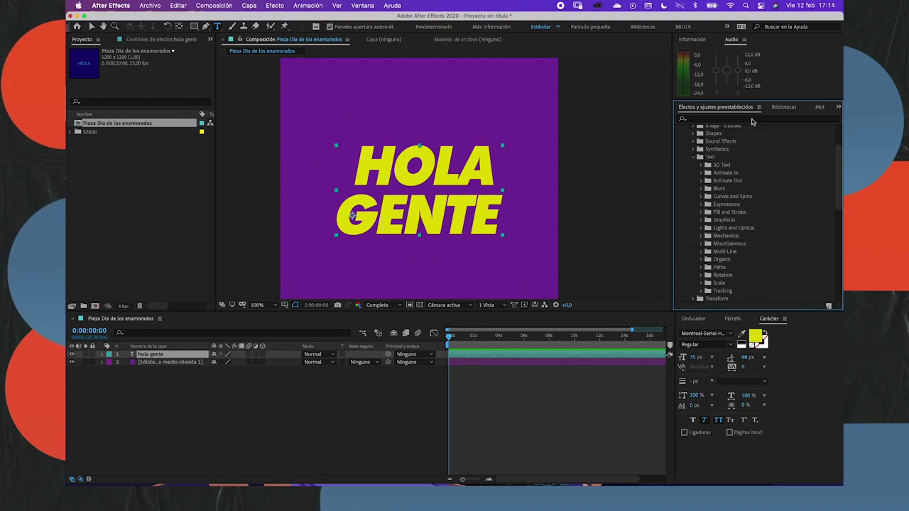
left_click(701, 172)
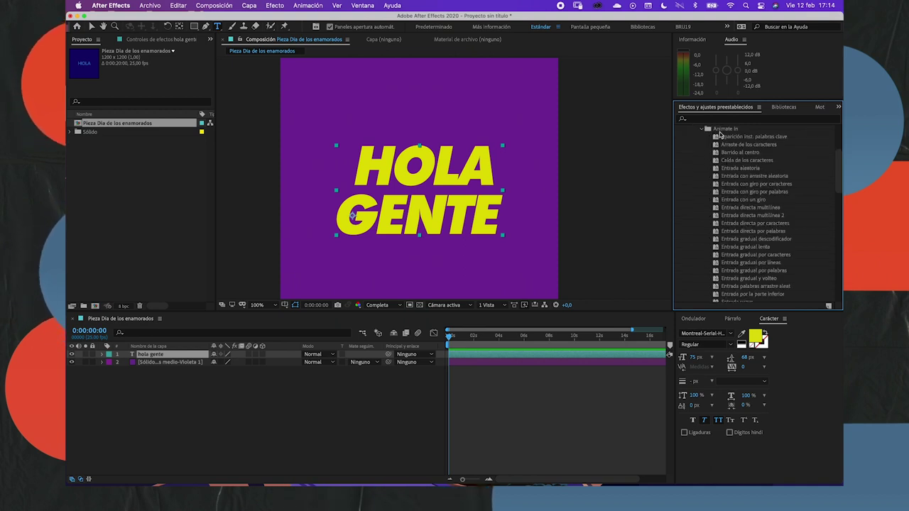
left_click_drag(835, 162, 834, 151)
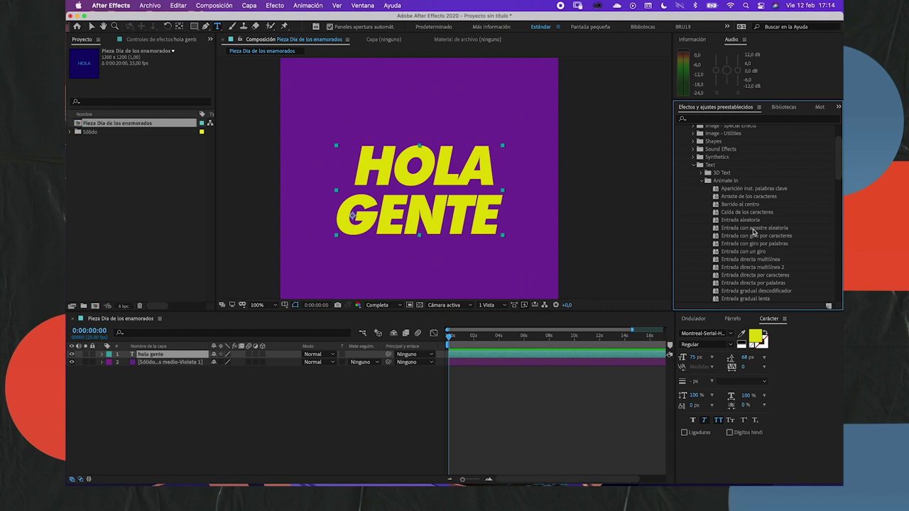
left_click_drag(758, 230, 469, 355)
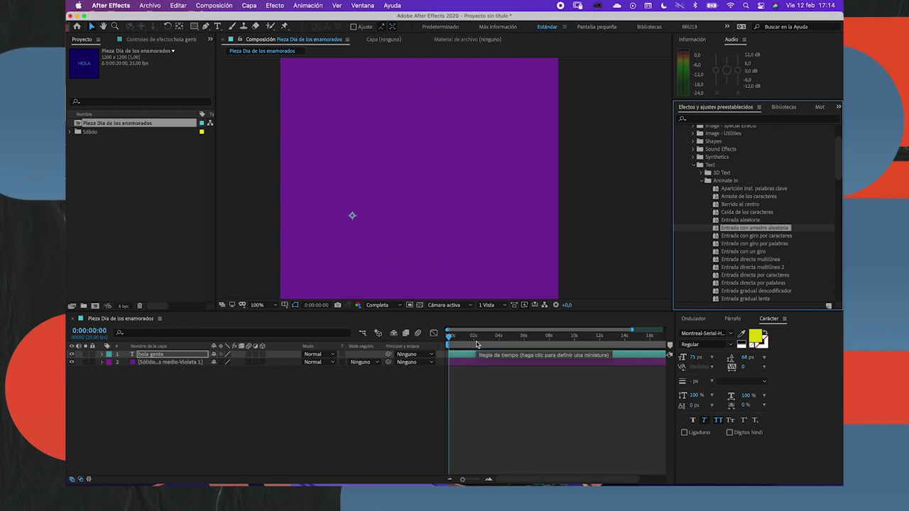
Preview the Entrada con arrastre aleatoria entrance, then remove it
key("space")
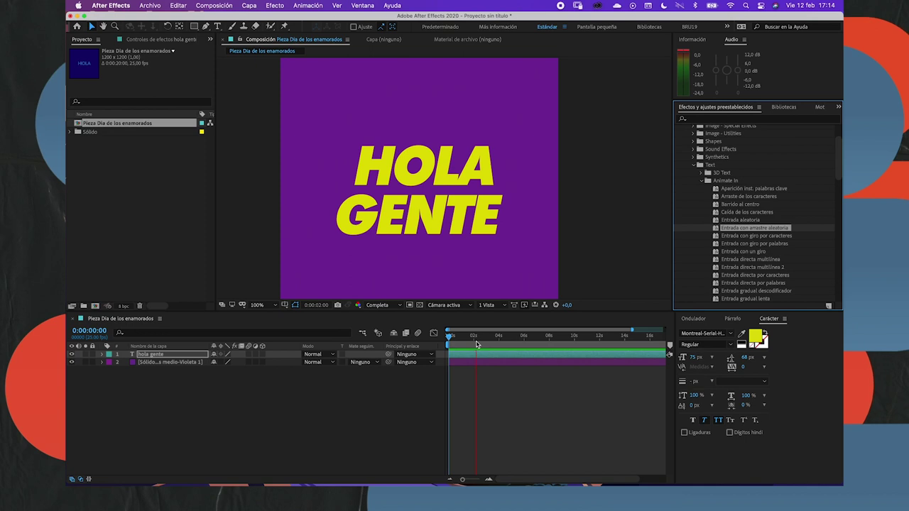
key("space")
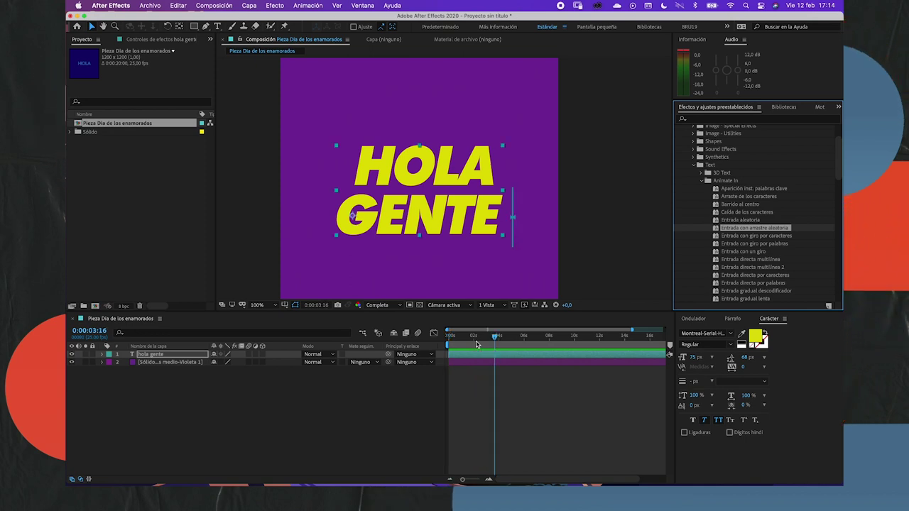
key("space")
Try Entrada con un giro on the title, preview it, and remove it
left_click_drag(743, 251, 499, 357)
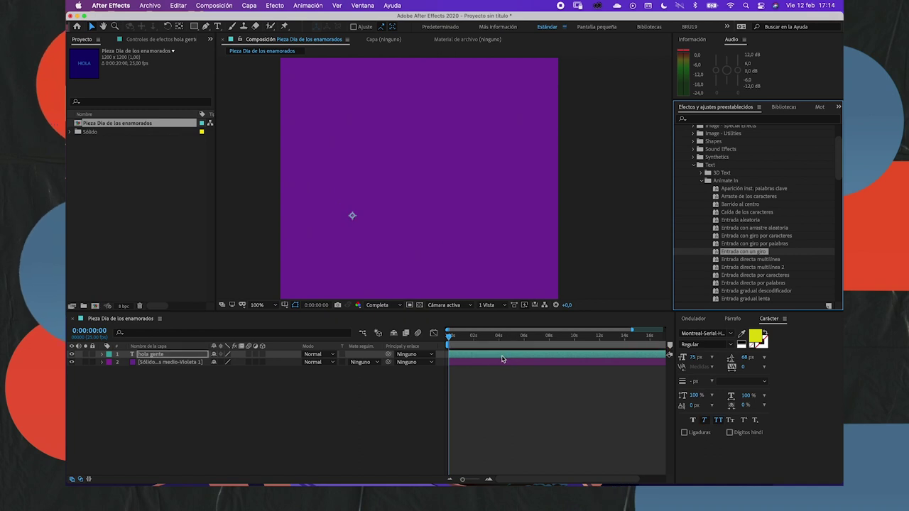
key("space")
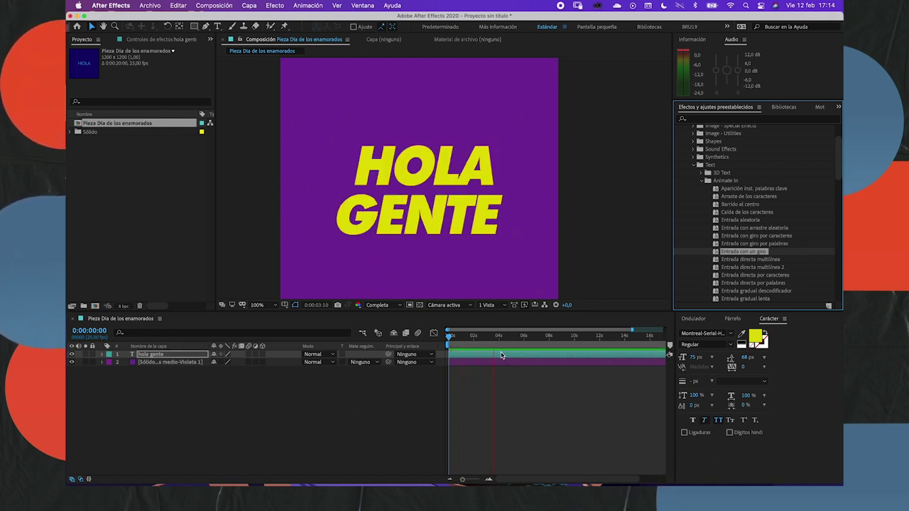
key("space")
key("Home")
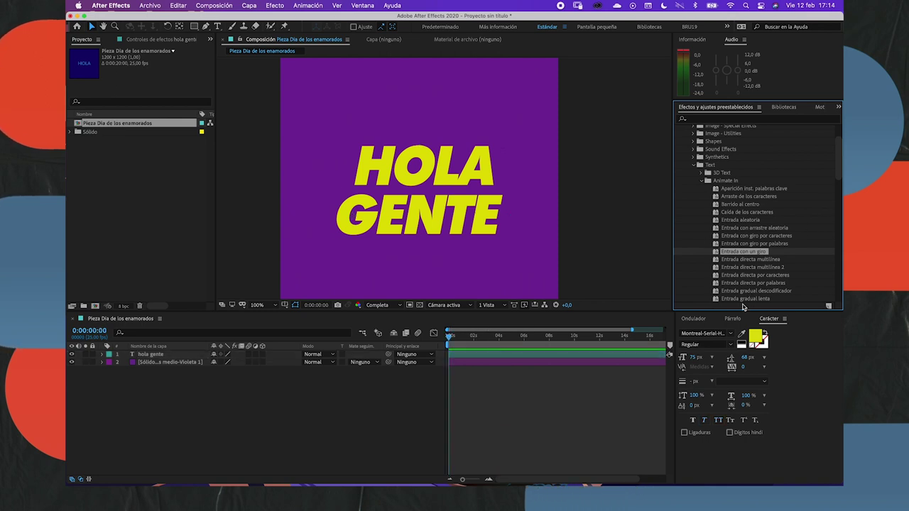
Preview Entrada gradual lenta on the title, then collapse the Animate In presets
left_click_drag(744, 299, 481, 355)
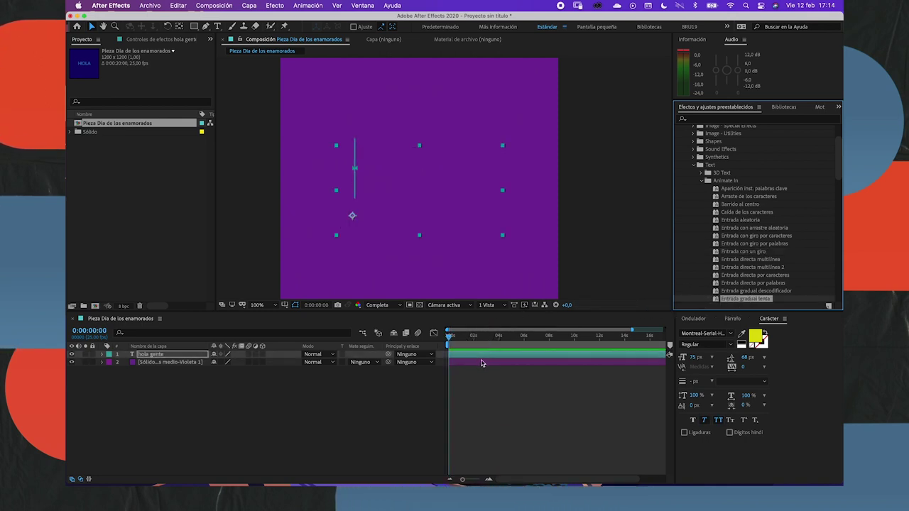
key("space")
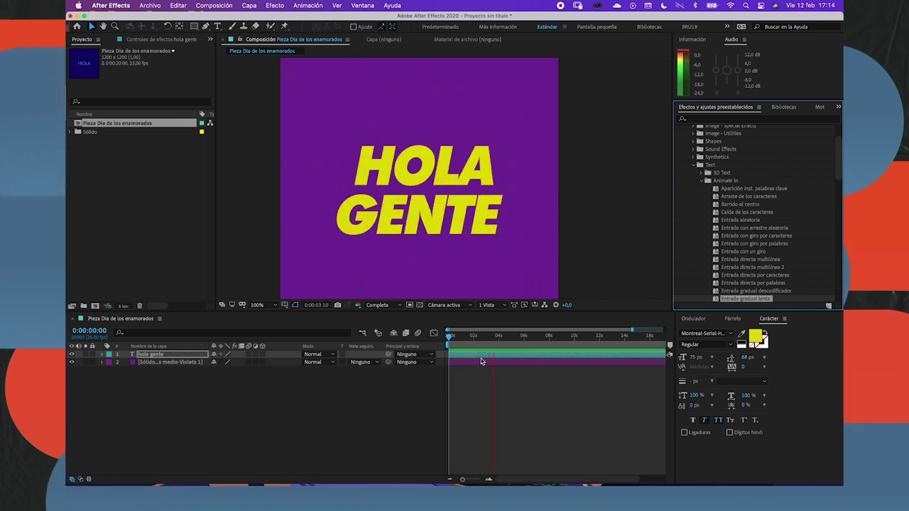
key("space")
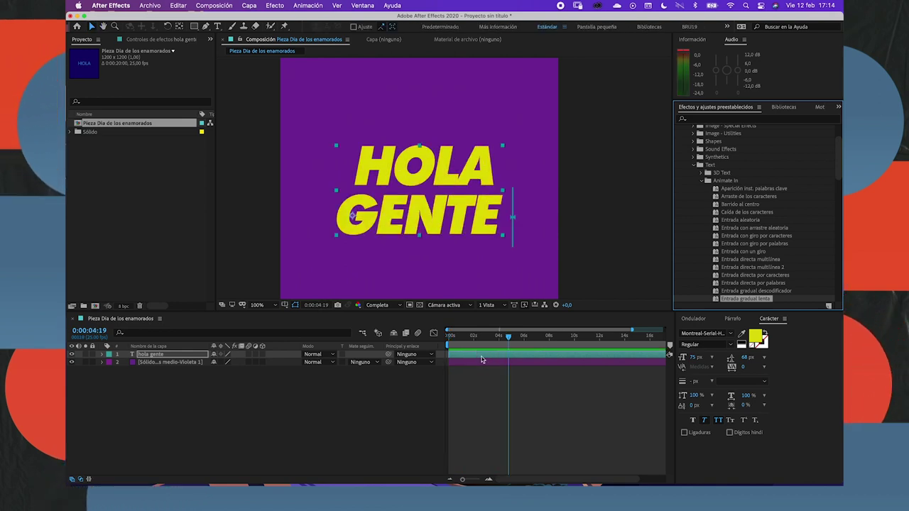
left_click(511, 411)
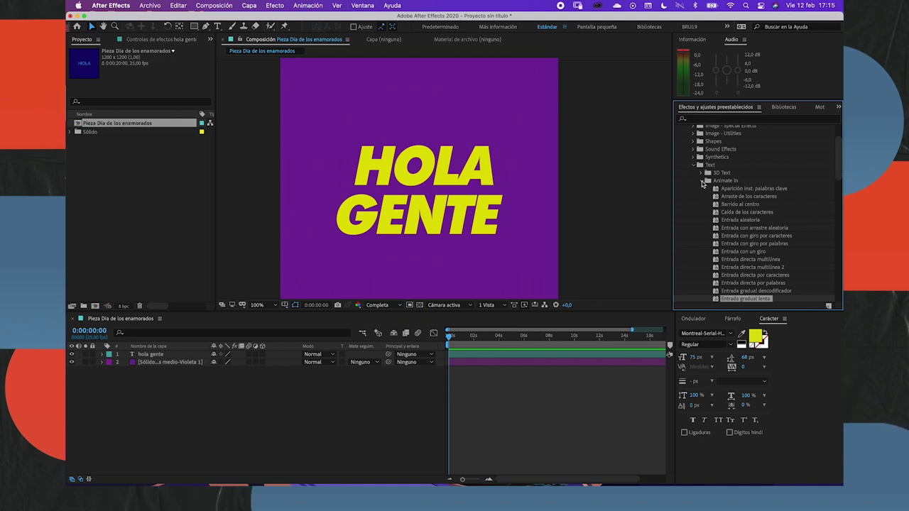
left_click(702, 181)
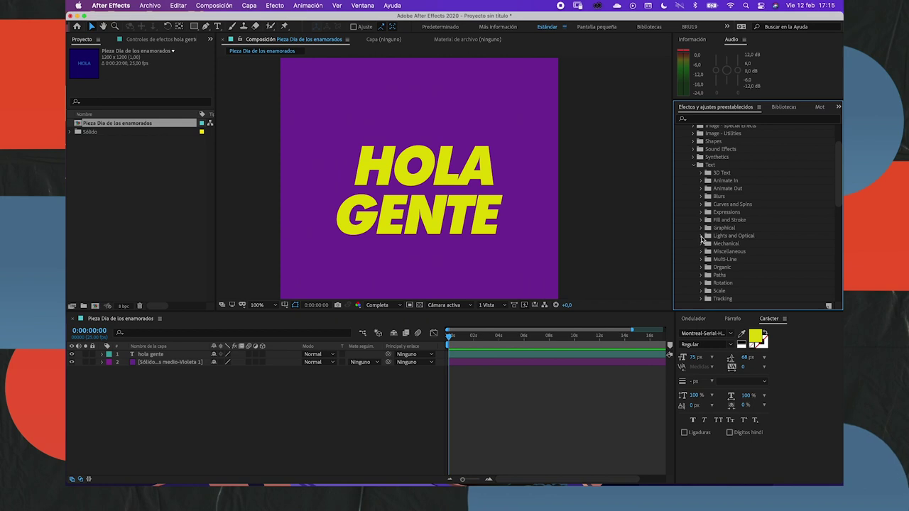
left_click(701, 236)
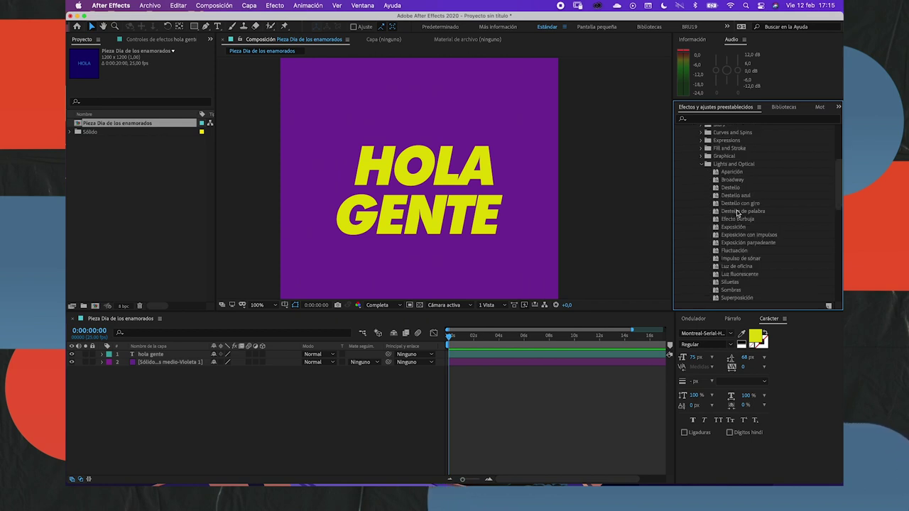
left_click_drag(733, 180, 467, 354)
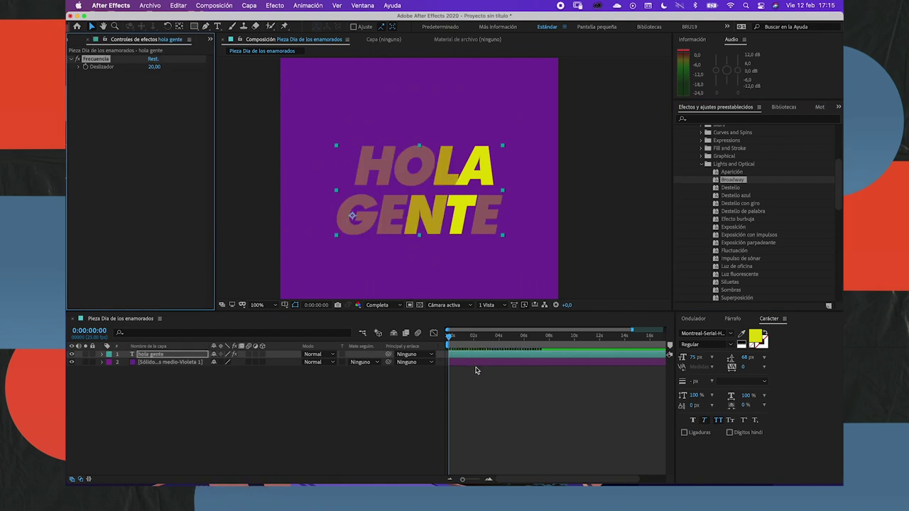
key("space")
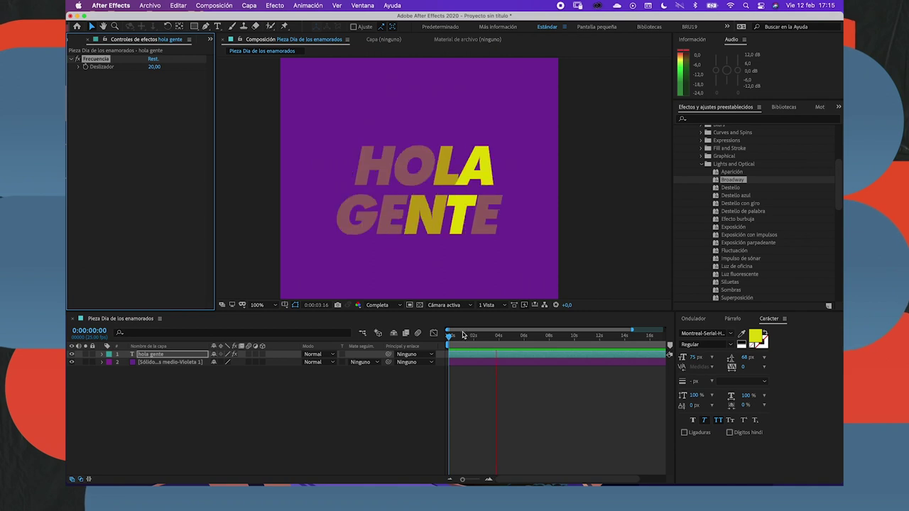
key("space")
key("super+z")
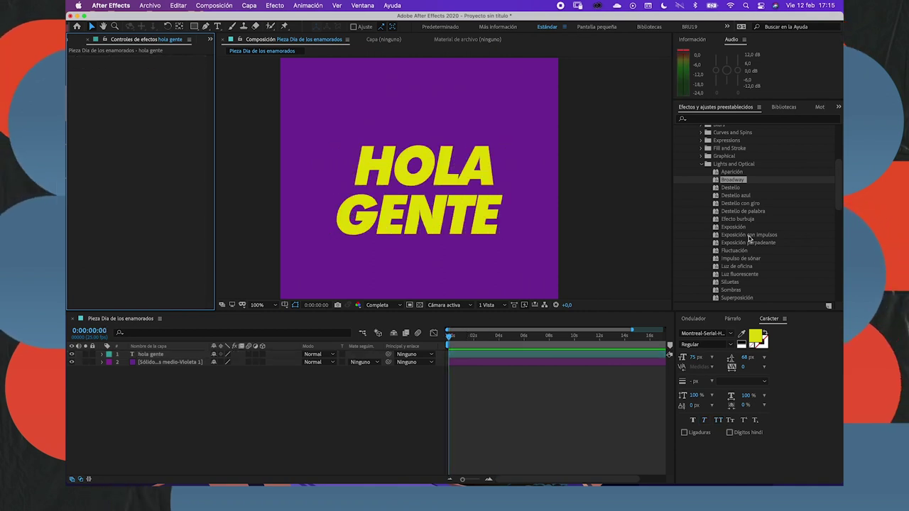
left_click(737, 297)
scroll(731, 234, "down", 5)
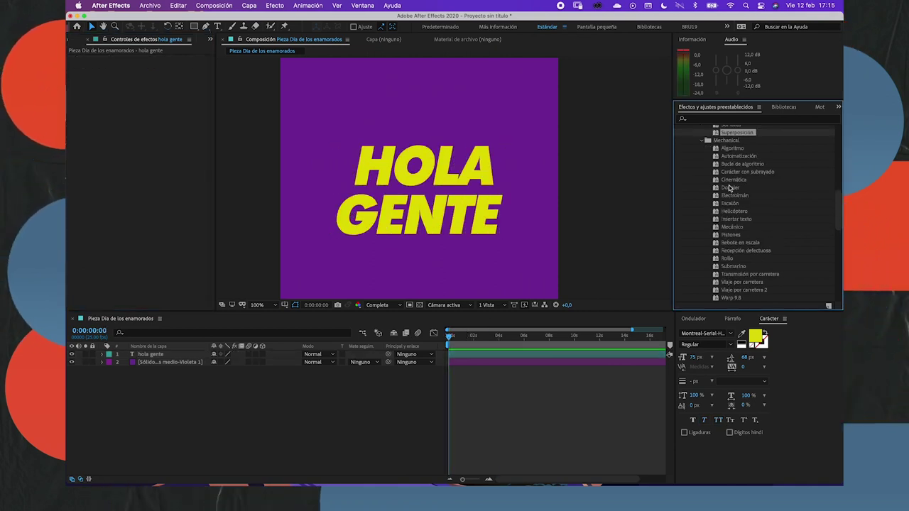
mouse_move(732, 227)
left_mouse_down()
mouse_move(507, 324)
mouse_move(487, 353)
left_mouse_up()
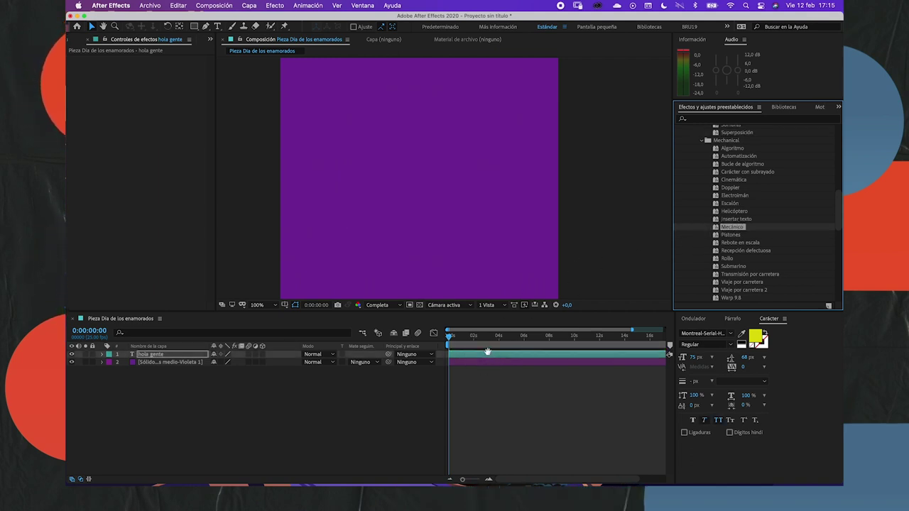
key("space")
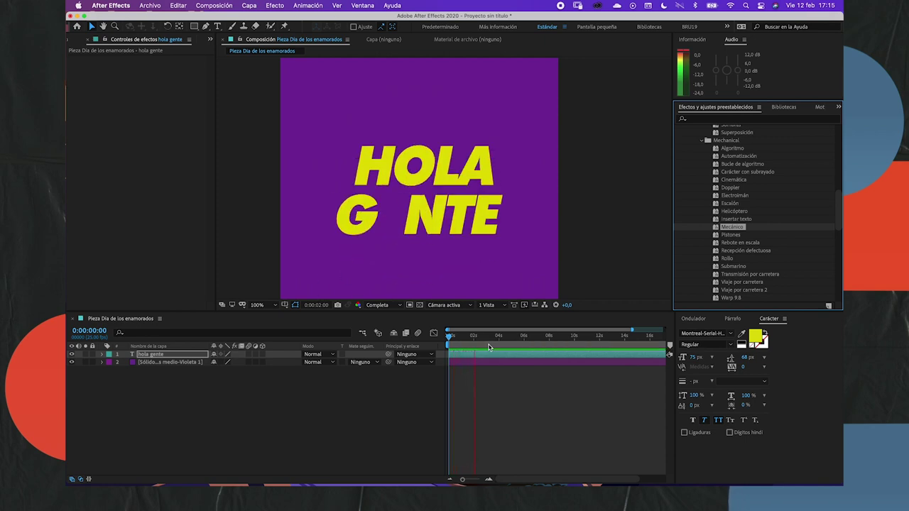
key("space")
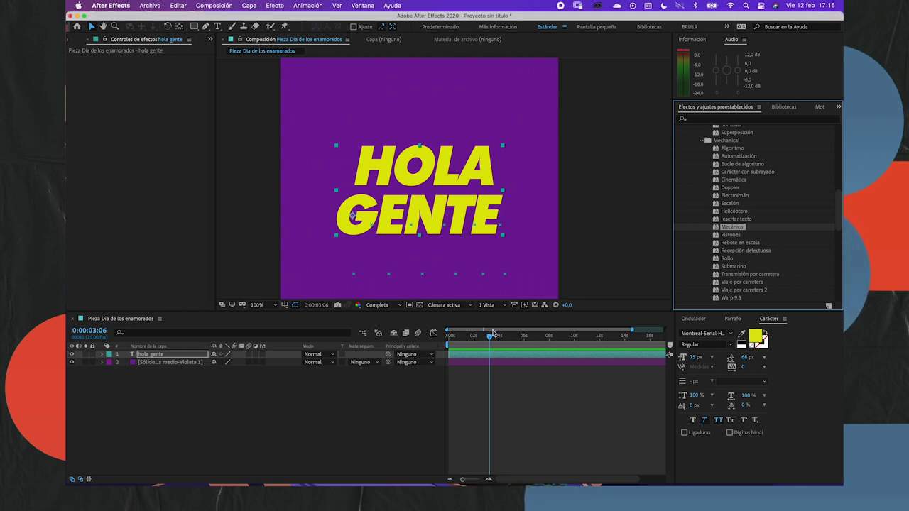
key("Home")
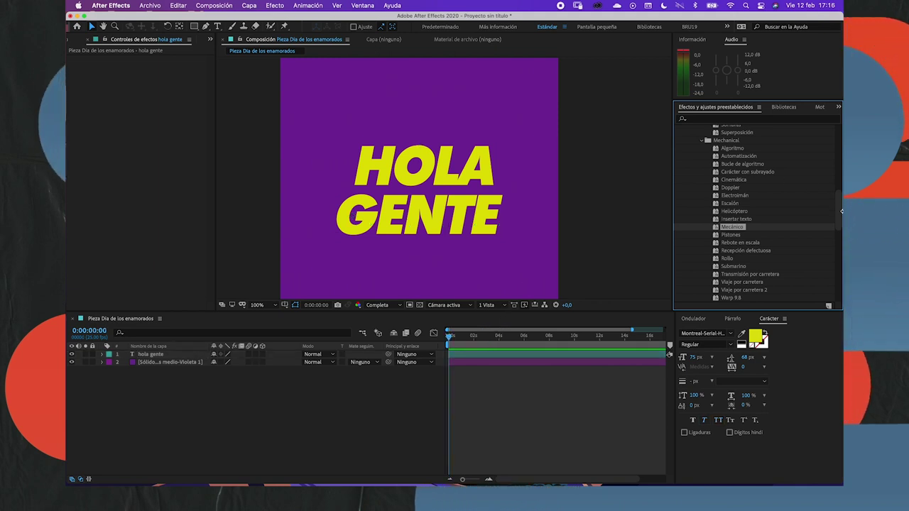
mouse_move(839, 202)
left_mouse_down()
mouse_move(839, 223)
mouse_move(829, 175)
left_mouse_up()
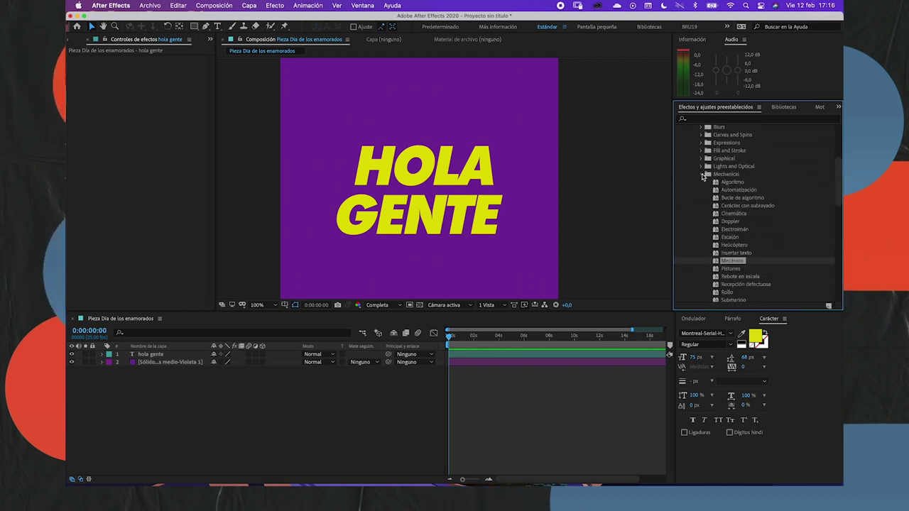
Search presets for 'escribi', apply Máquina de escribir to the title, and preview the reveal
left_click(701, 166)
left_click(694, 118)
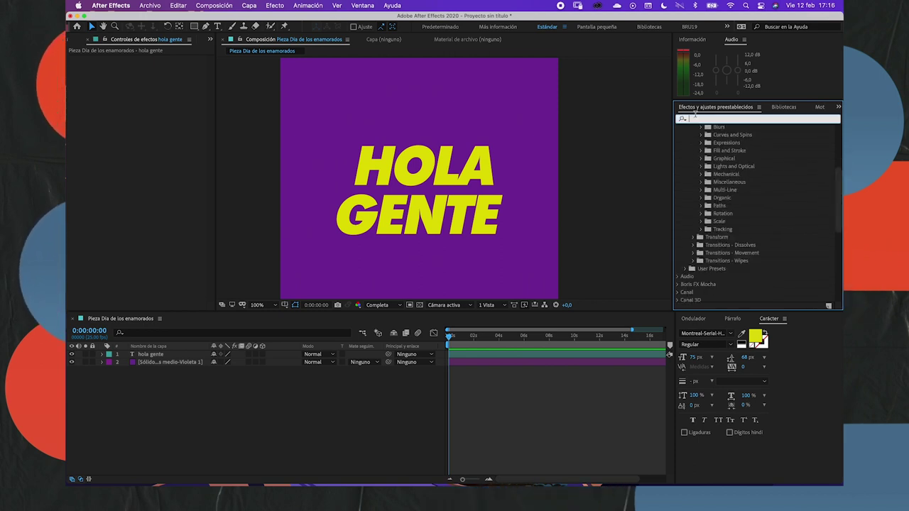
type("escribi")
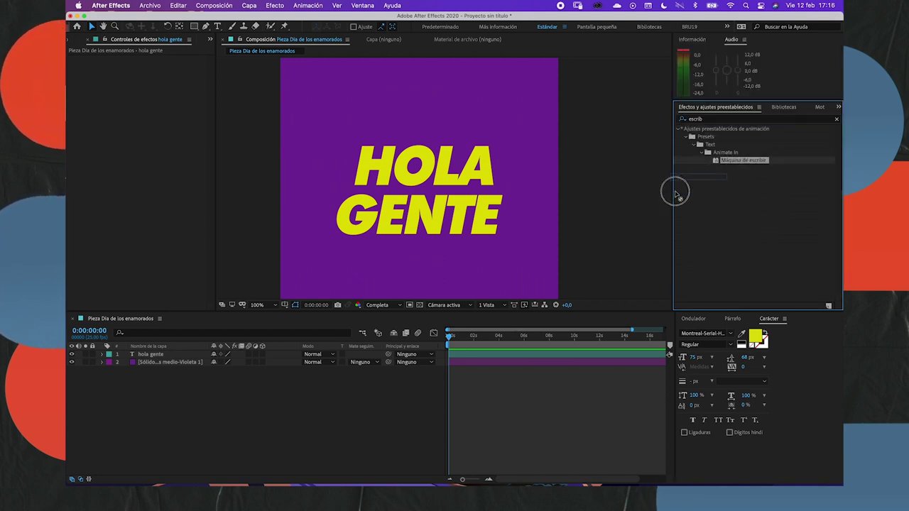
left_click_drag(745, 160, 486, 361)
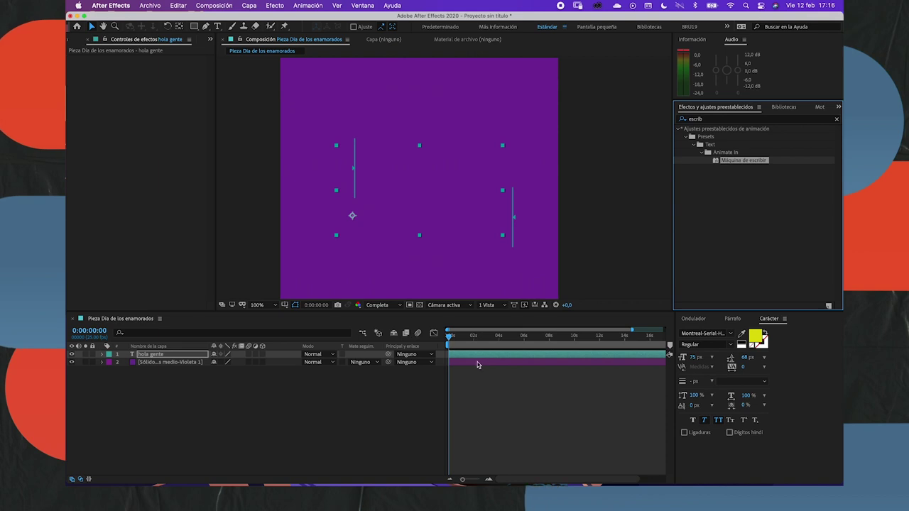
left_click(424, 396)
key("space")
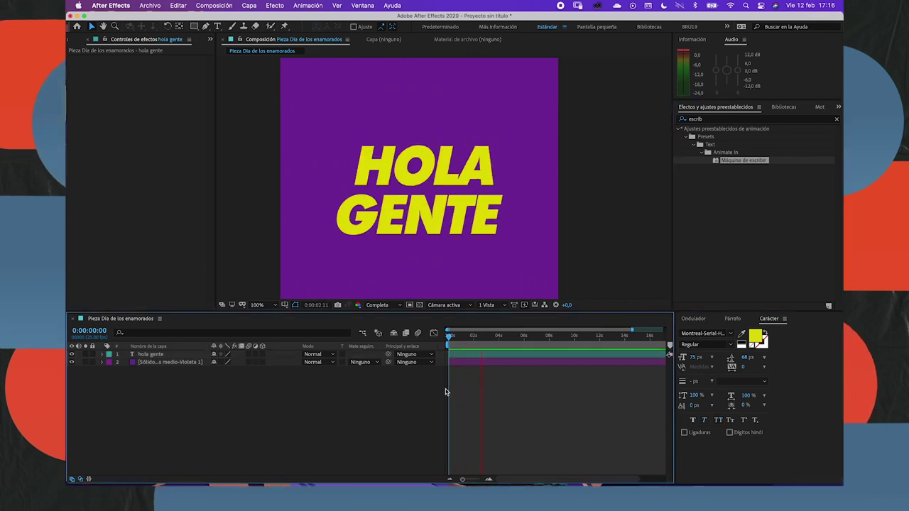
left_click_drag(468, 343, 448, 349)
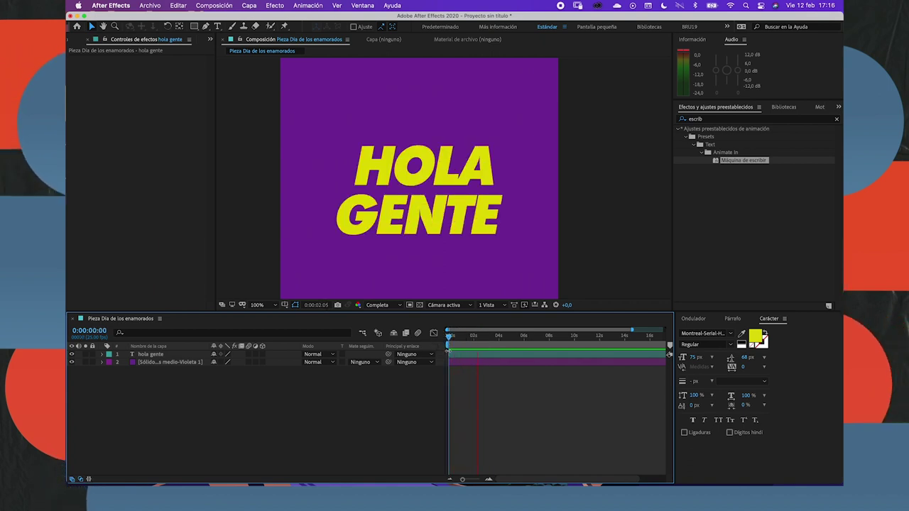
key("space")
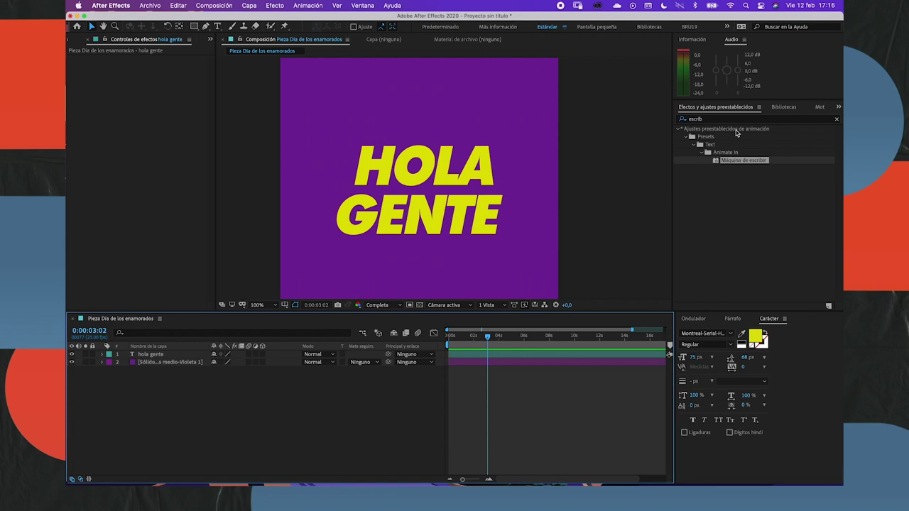
Clear the search, re-expand Animation Presets > Presets > Text, and rewind to the start
left_click(837, 119)
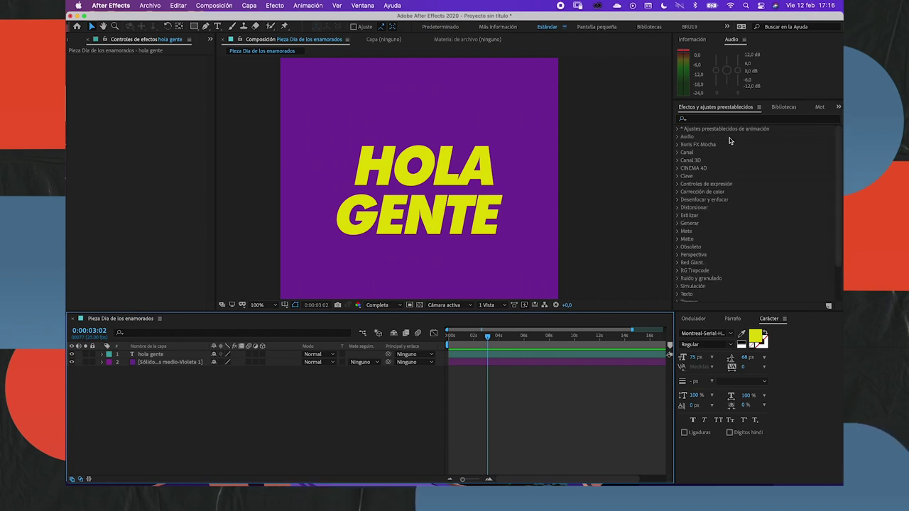
left_click(681, 130)
left_click(678, 129)
left_click(685, 137)
left_click(693, 207)
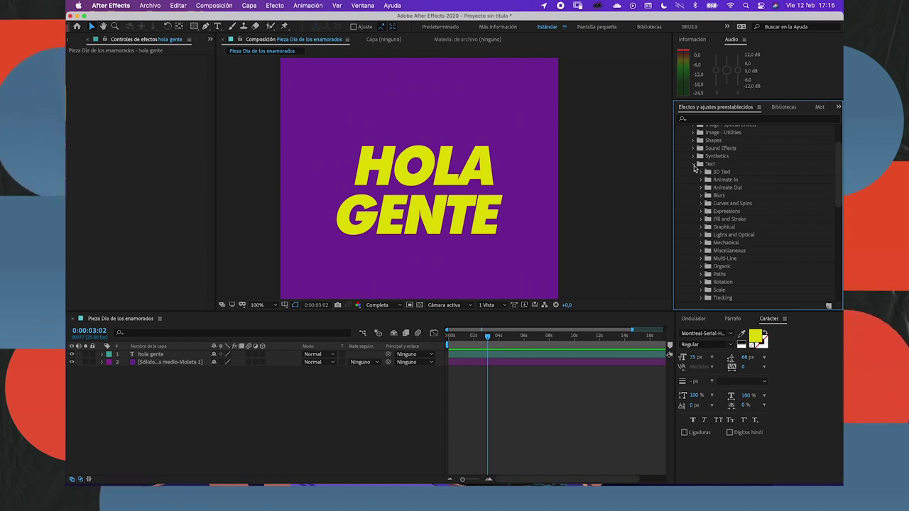
left_click_drag(487, 335, 450, 336)
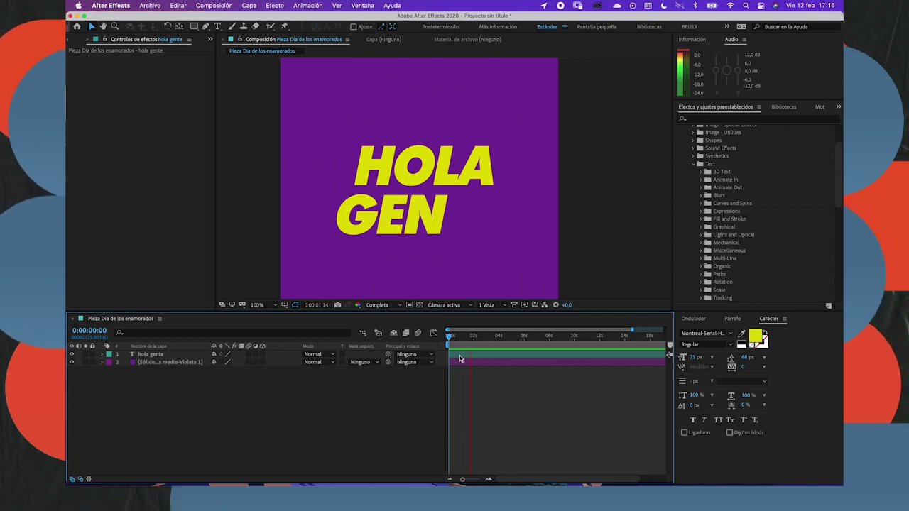
Rewind and expand the hola gente layer's Texto properties down to Animación 1
left_click(472, 353)
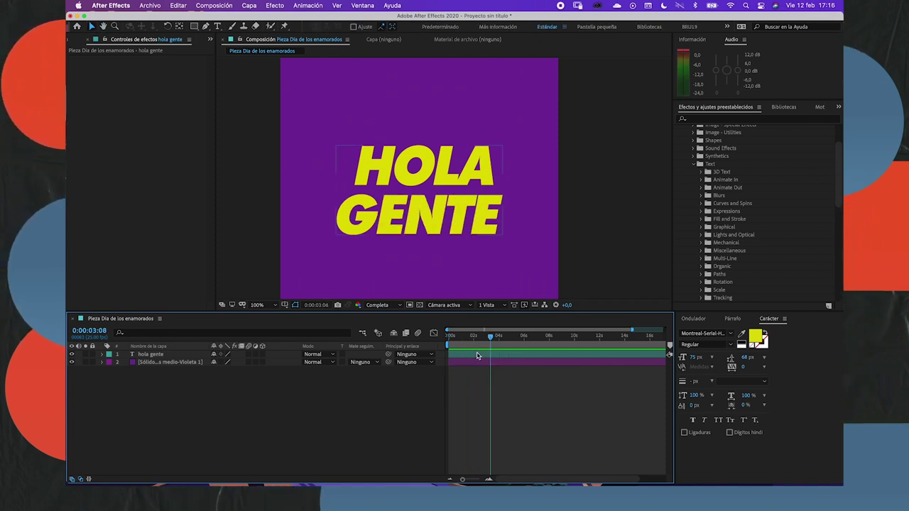
mouse_move(475, 342)
left_mouse_down()
mouse_move(448, 342)
mouse_move(486, 342)
left_mouse_up()
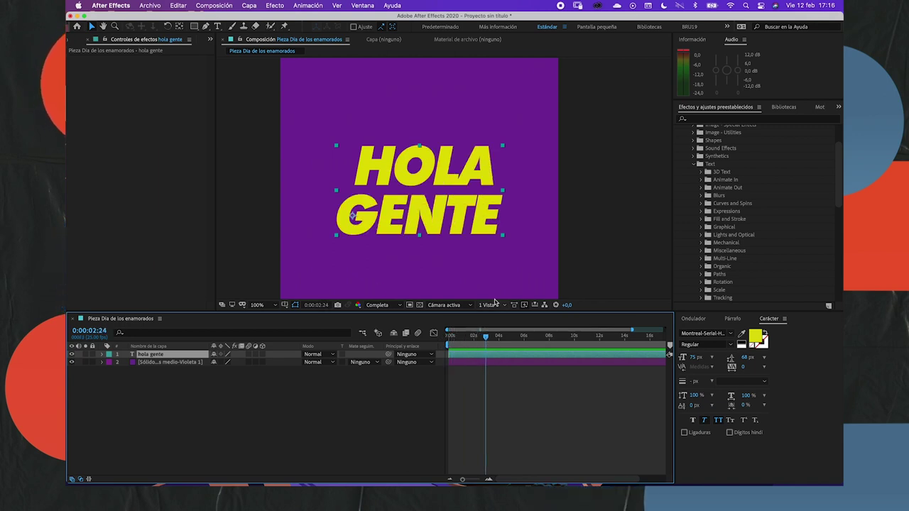
left_click(102, 355)
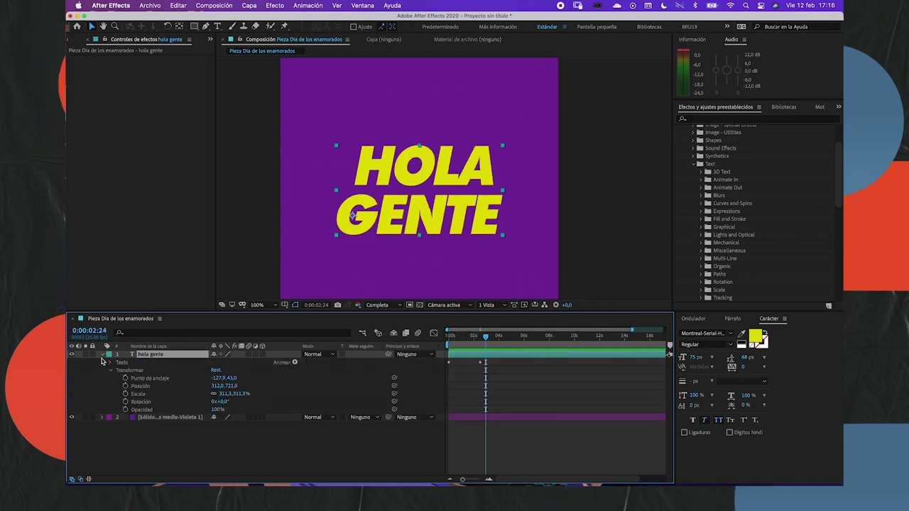
left_click(111, 370)
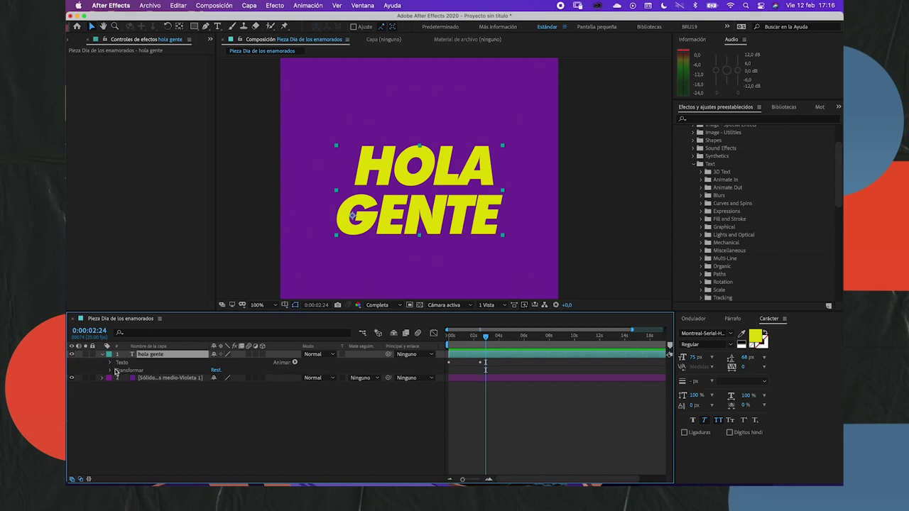
left_click(122, 363)
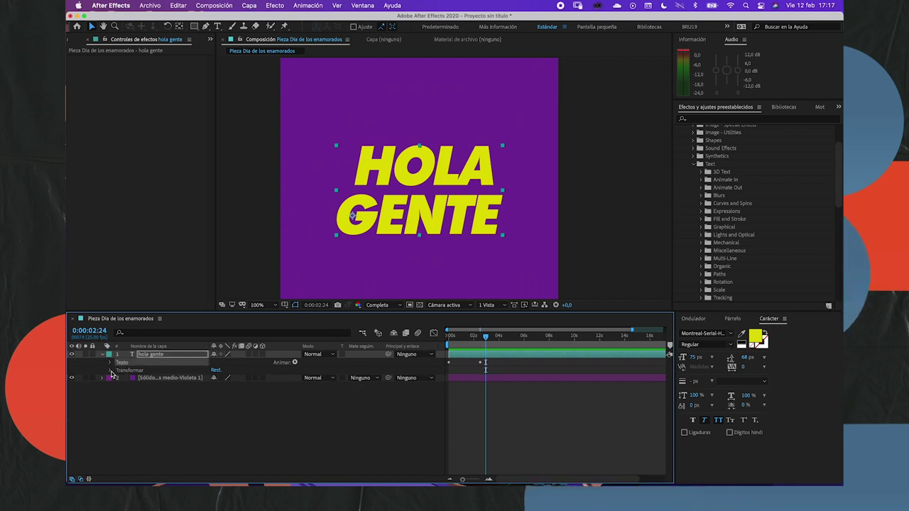
left_click(111, 370)
left_click(112, 370)
left_click(112, 370)
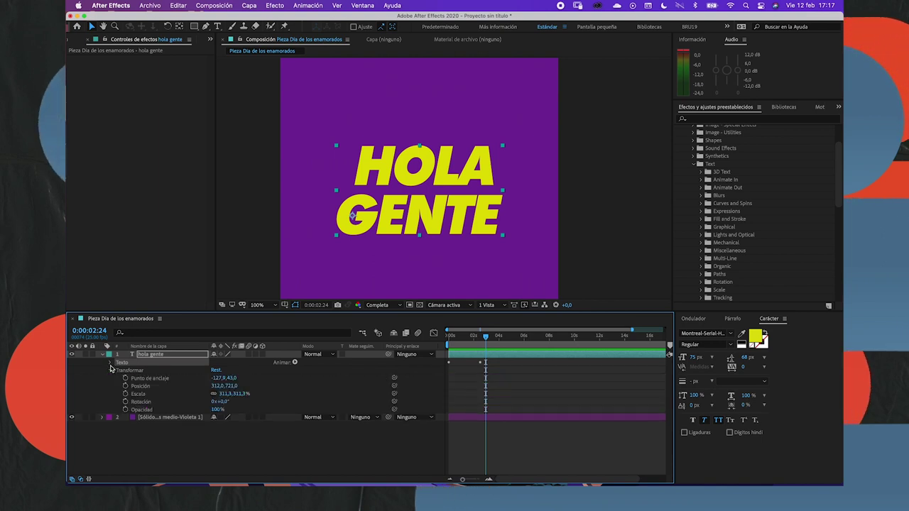
left_click(111, 370)
left_click(111, 363)
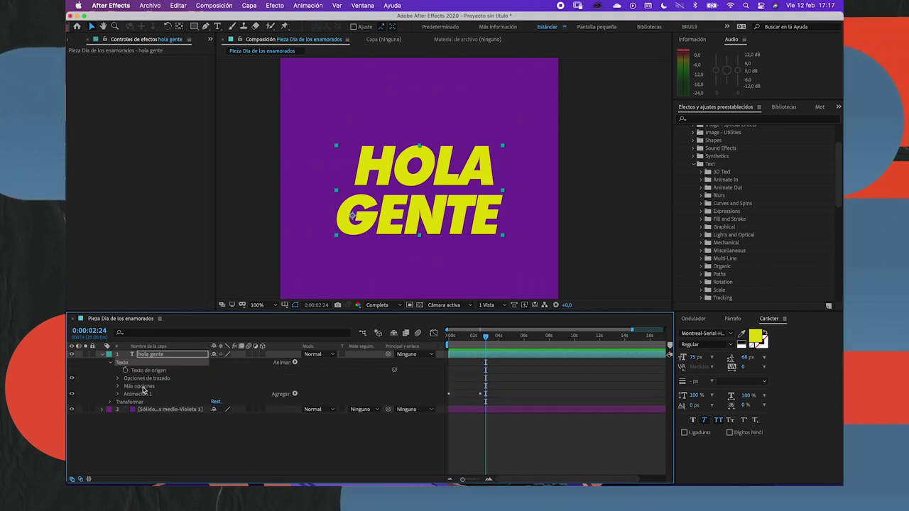
left_click(118, 394)
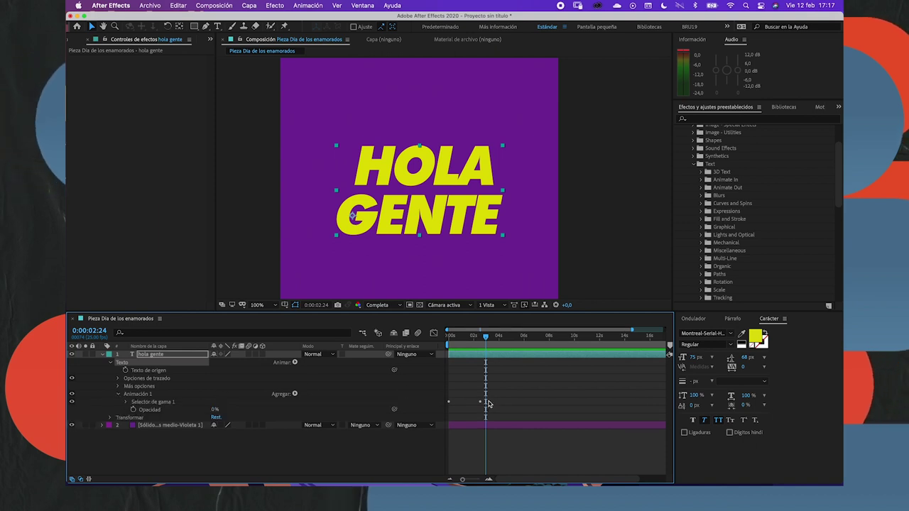
Show the range selector's Inicio keyframes and pull the reveal's end to about one second
mouse_move(485, 336)
left_mouse_down()
mouse_move(448, 346)
mouse_move(480, 336)
left_mouse_up()
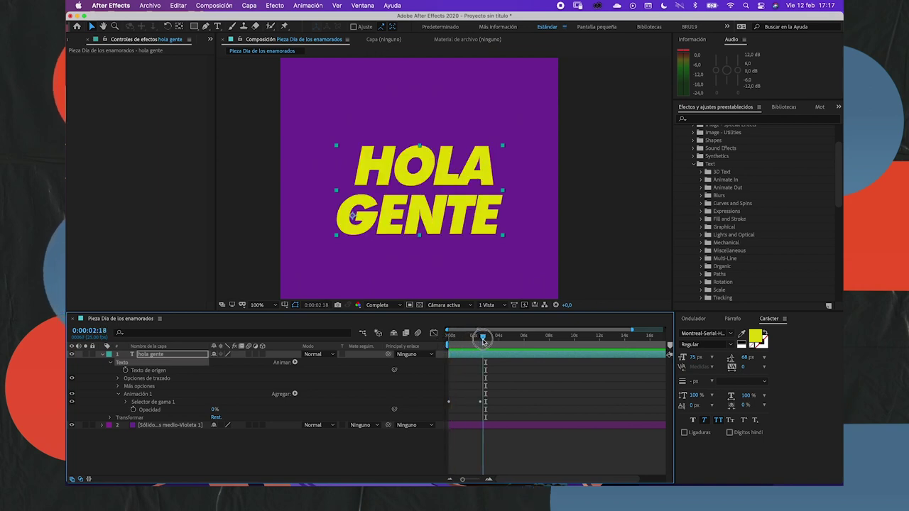
left_click(127, 403)
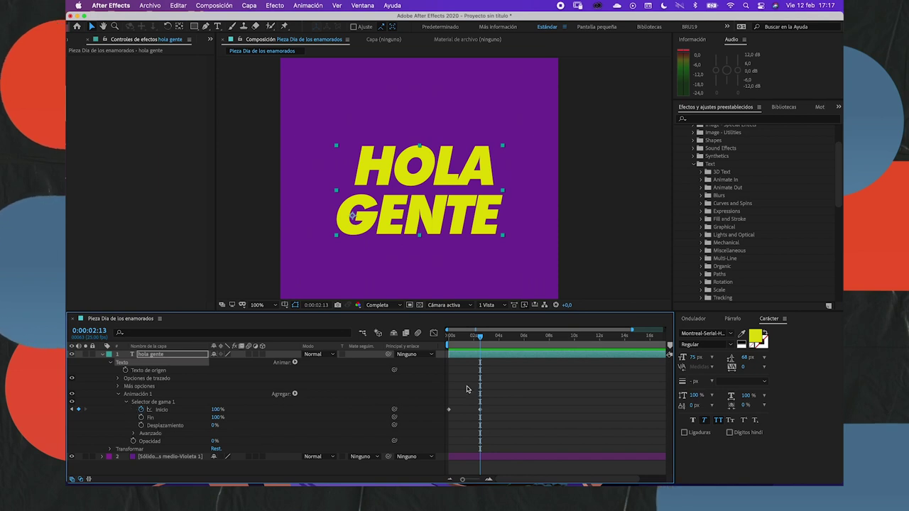
left_click_drag(477, 340, 410, 343)
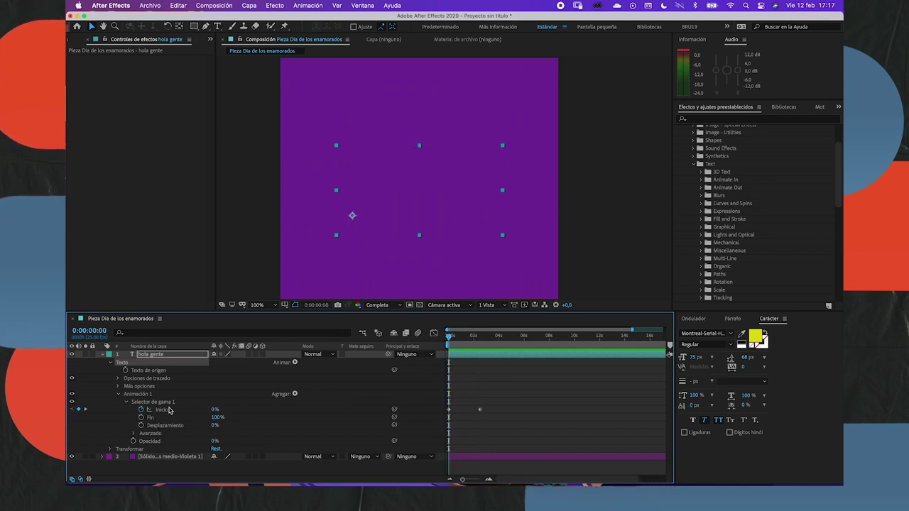
left_click_drag(473, 333, 479, 338)
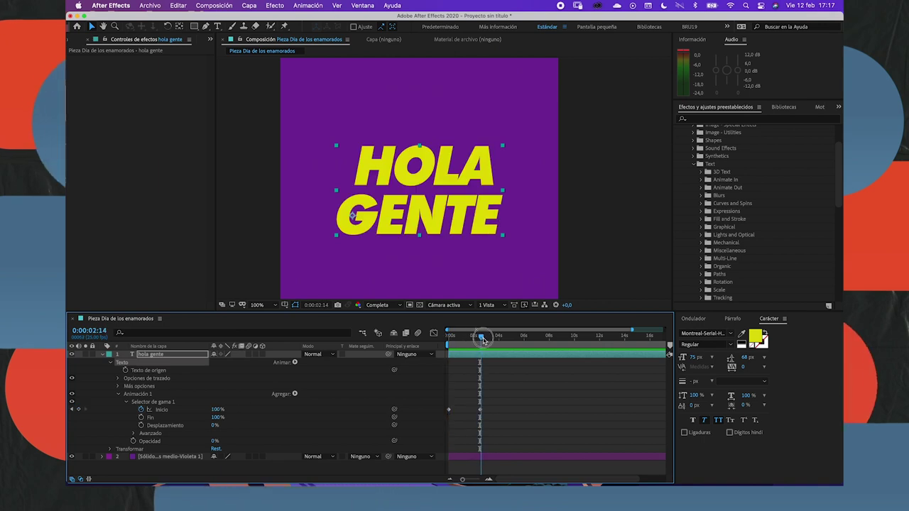
left_click_drag(492, 338, 492, 333)
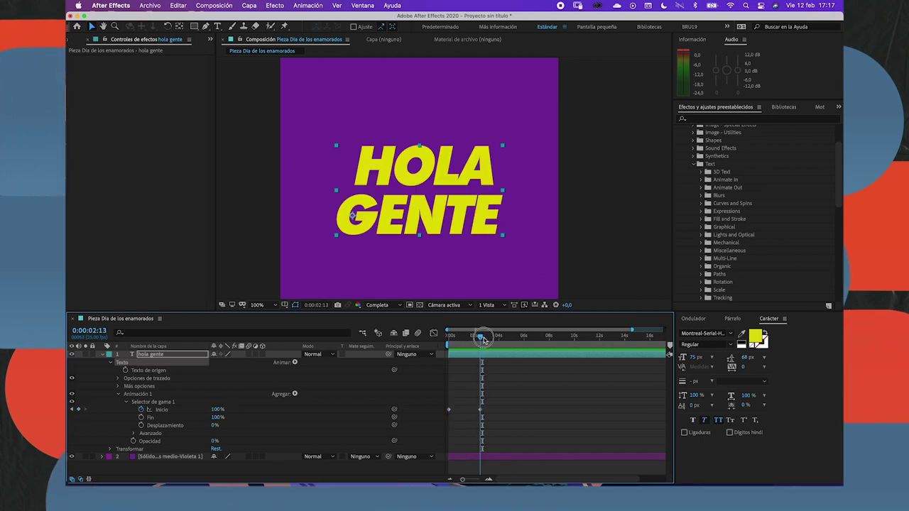
left_click_drag(489, 338, 460, 338)
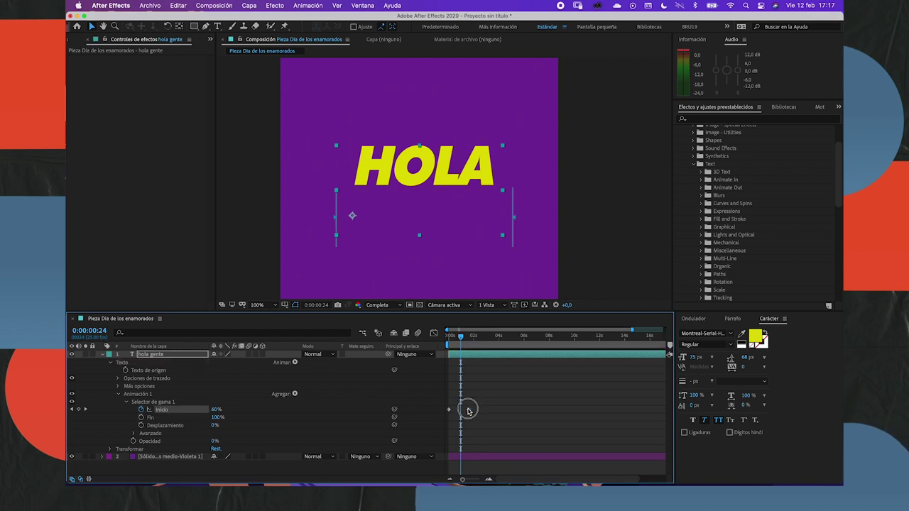
left_click_drag(482, 410, 462, 411)
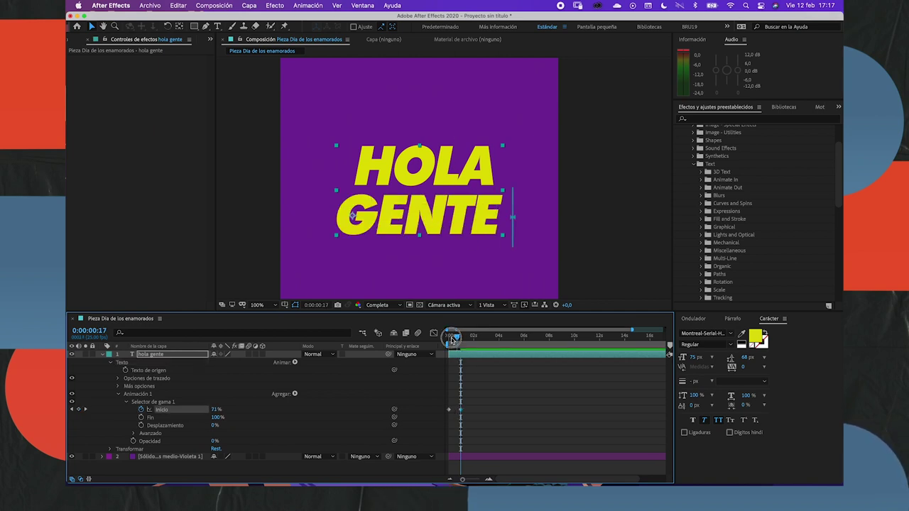
left_click_drag(460, 334, 448, 328)
key("space")
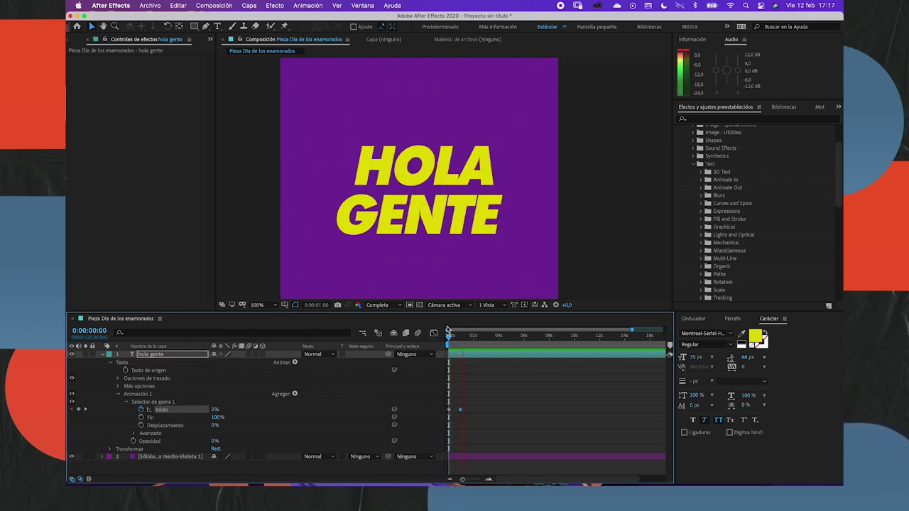
key("space")
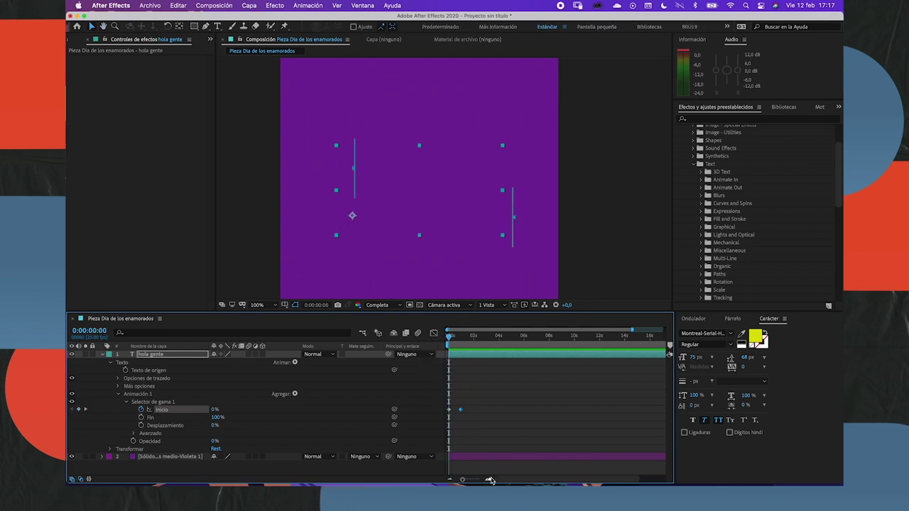
Move the Inicio end keyframe earlier for a quicker reveal, then collapse the properties at frame 0
left_click(490, 480)
left_click_drag(496, 410, 482, 412)
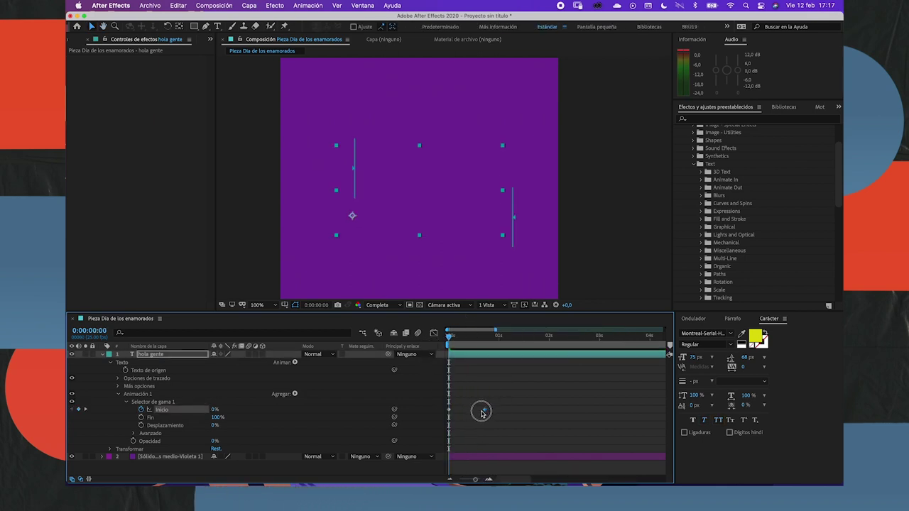
key("space")
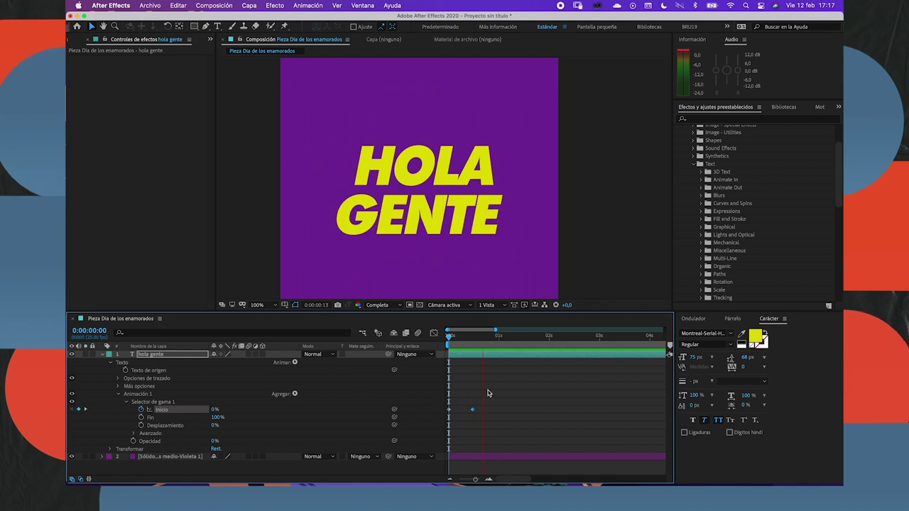
left_click_drag(470, 342, 464, 336)
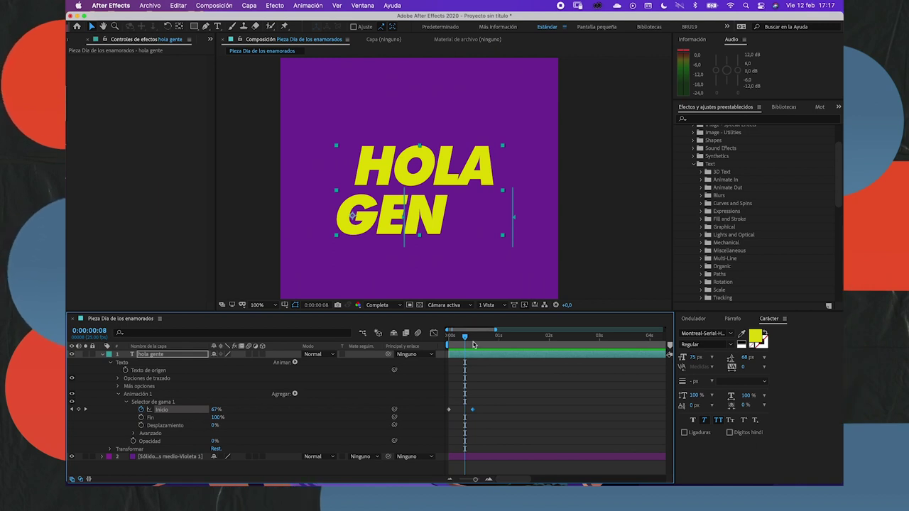
left_click(446, 339)
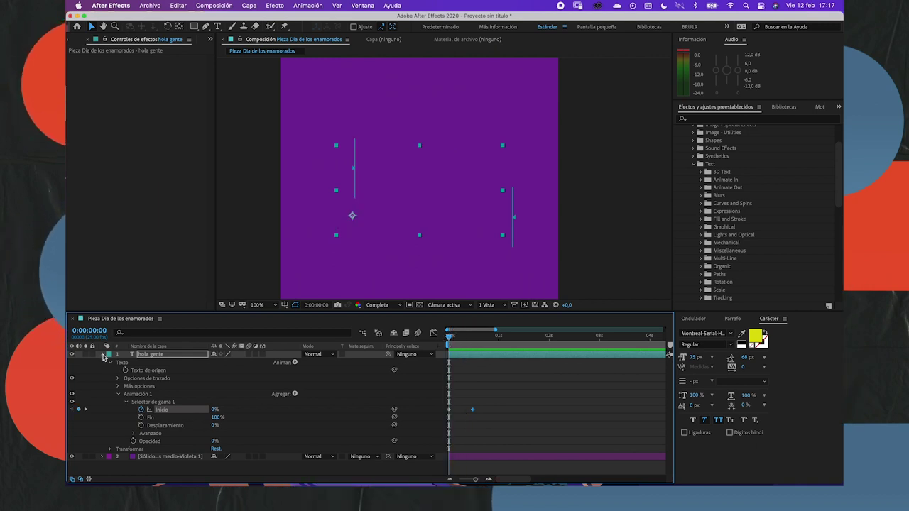
key("u")
left_click(159, 358)
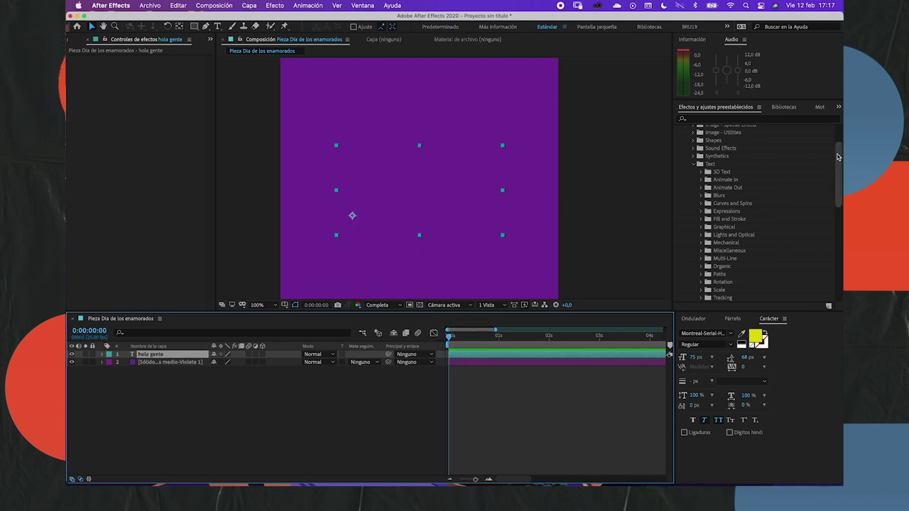
Collapse the Presets folder, move to 0:00:01:00, and show the Proyecto panel's items
left_click_drag(838, 156, 839, 124)
left_click(686, 137)
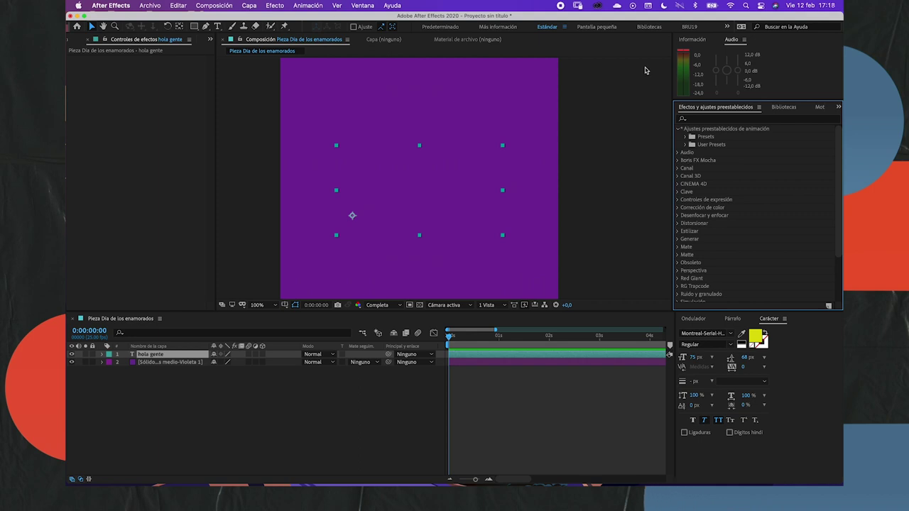
left_click_drag(475, 334, 499, 343)
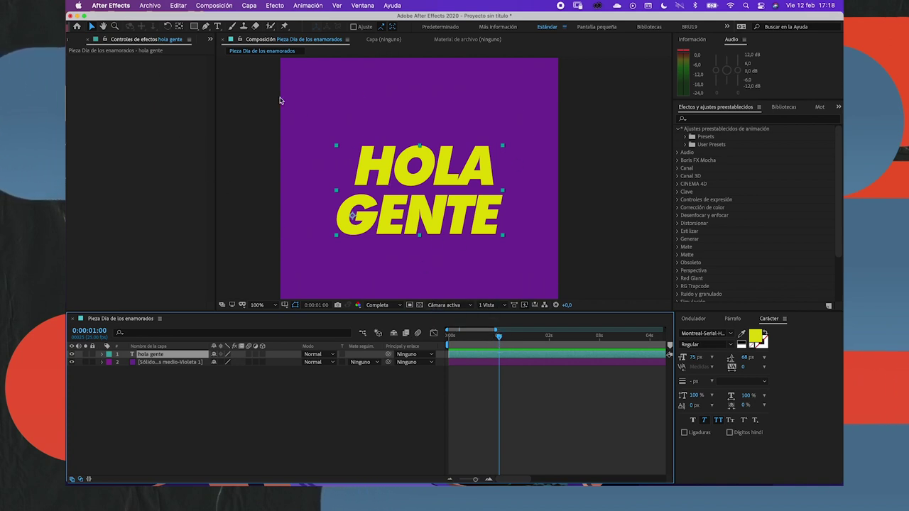
left_click(80, 40)
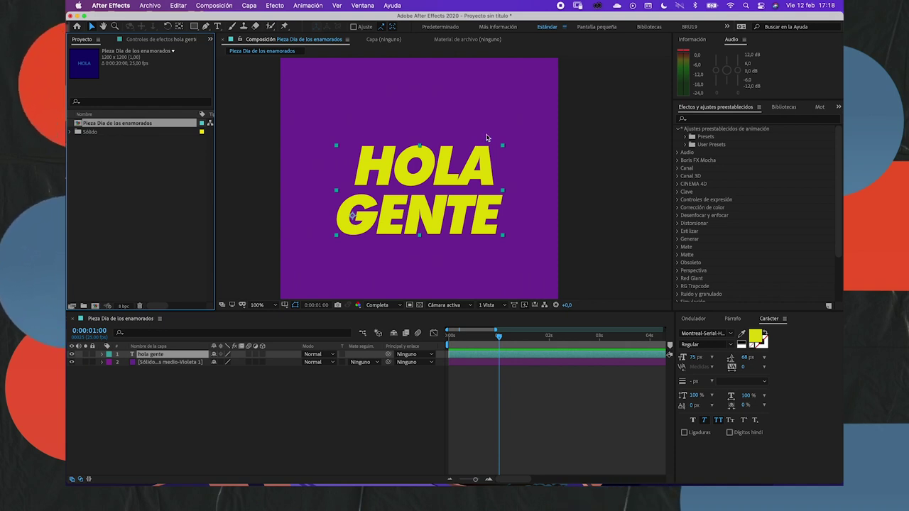
Save the project as 'primera lección.aep' in a new 'trabajo curso' folder inside Work
left_click(155, 7)
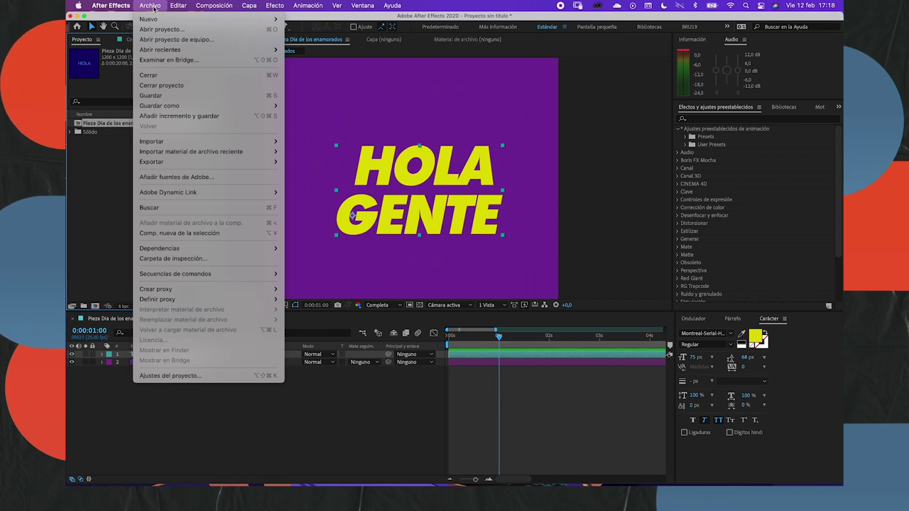
mouse_move(167, 109)
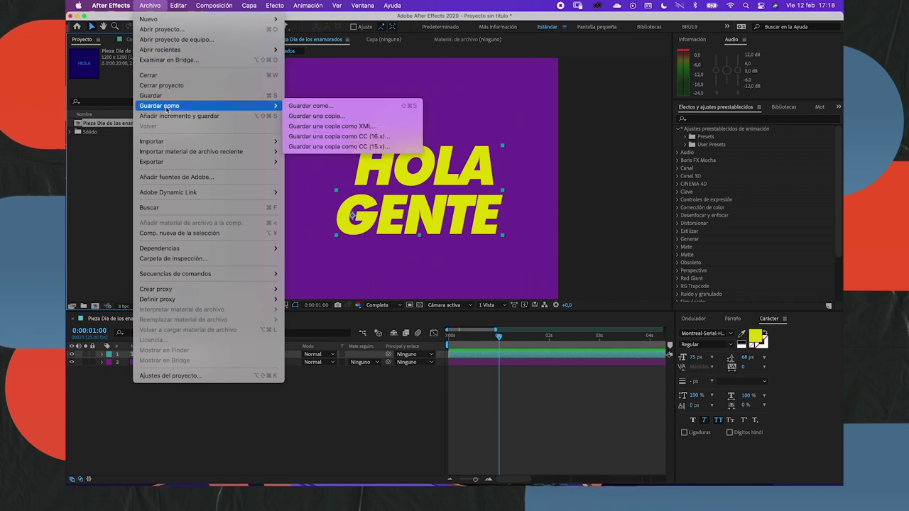
left_click(308, 108)
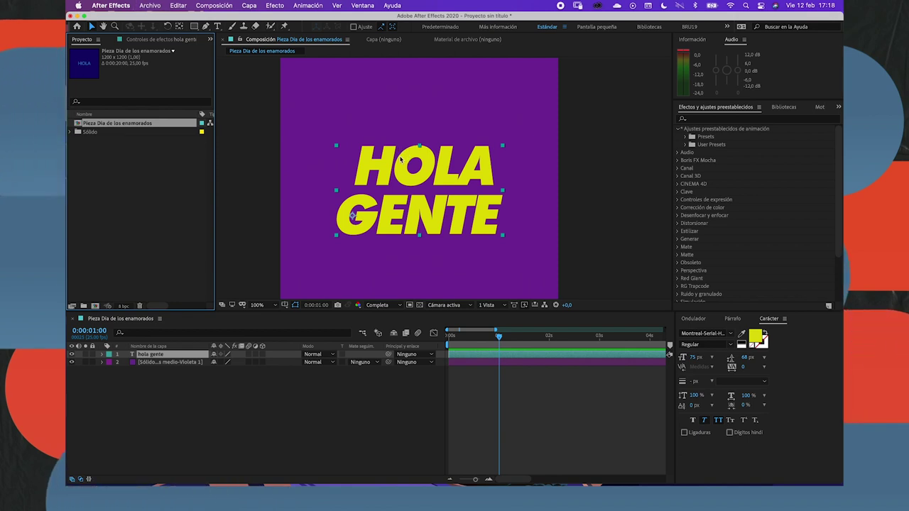
left_click(312, 149)
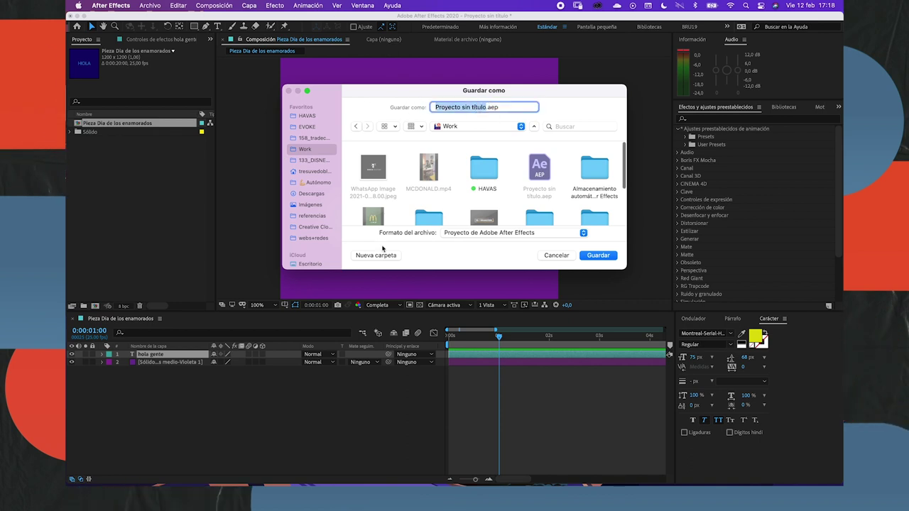
left_click(378, 254)
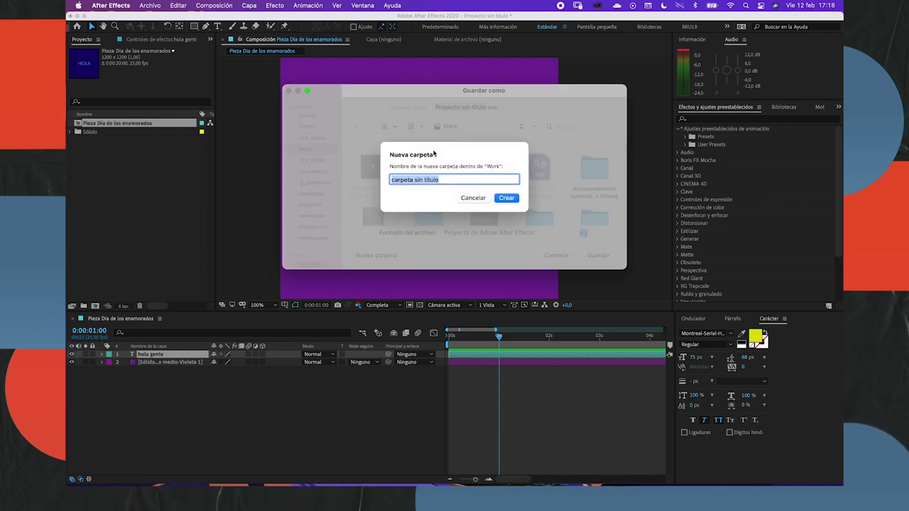
type("trabajo curso")
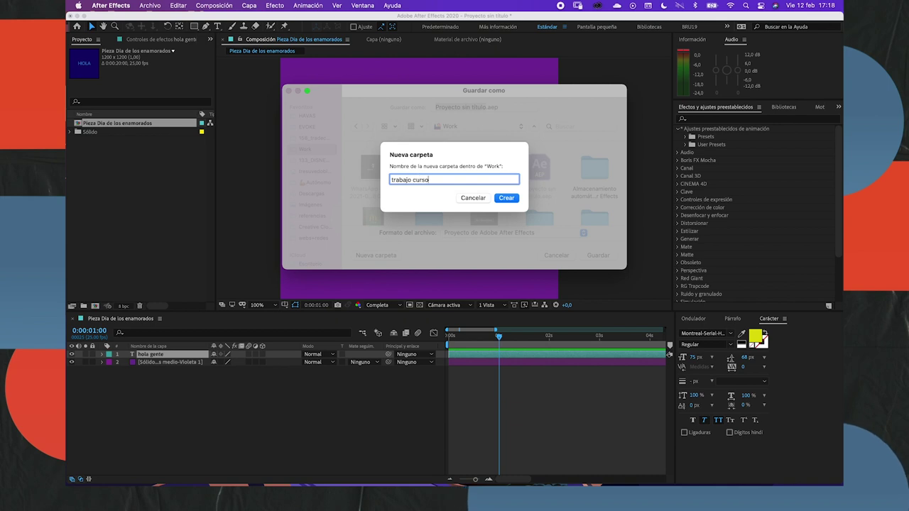
left_click(507, 198)
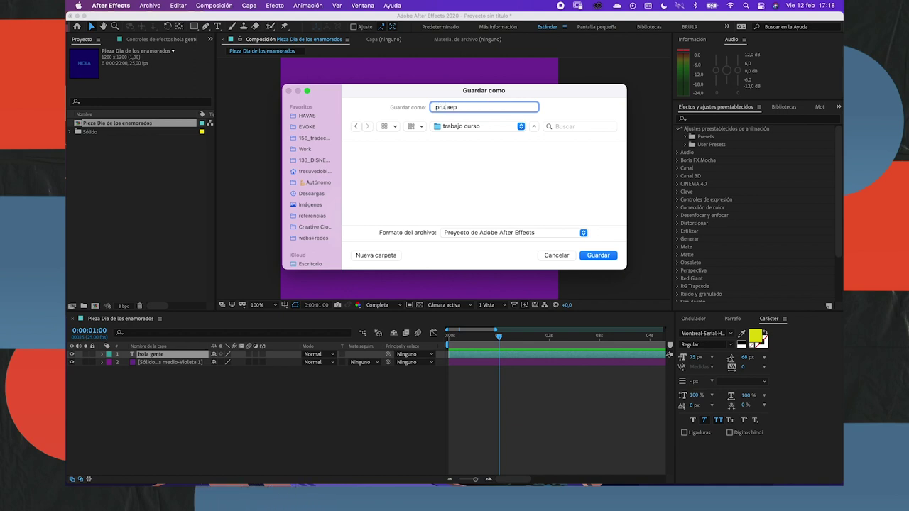
type("rime")
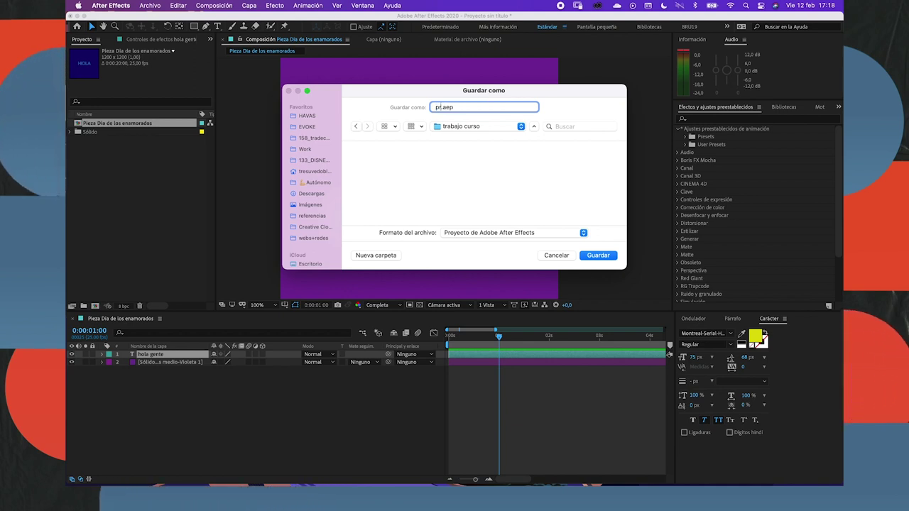
type("ra lecció")
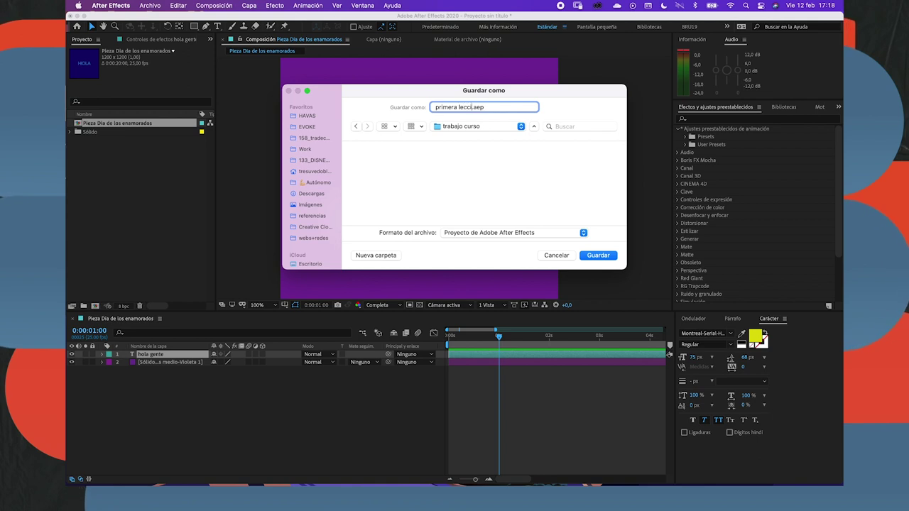
type("n")
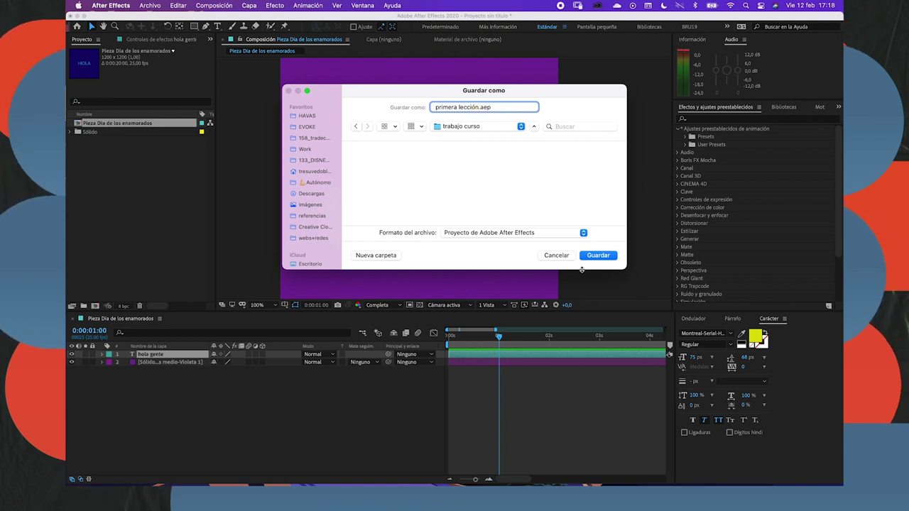
key("Return")
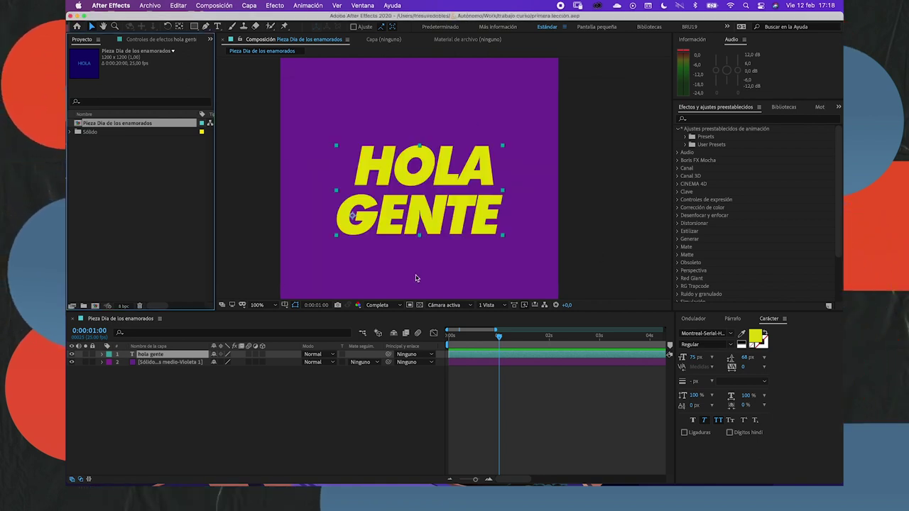
left_click(320, 403)
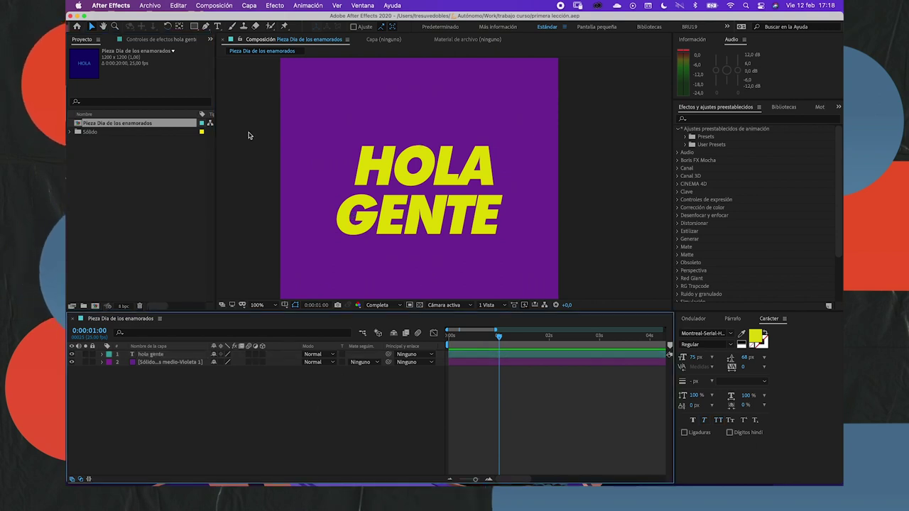
Close the project and reopen primera lección.aep from Work > trabajo curso in Finder
left_click(71, 15)
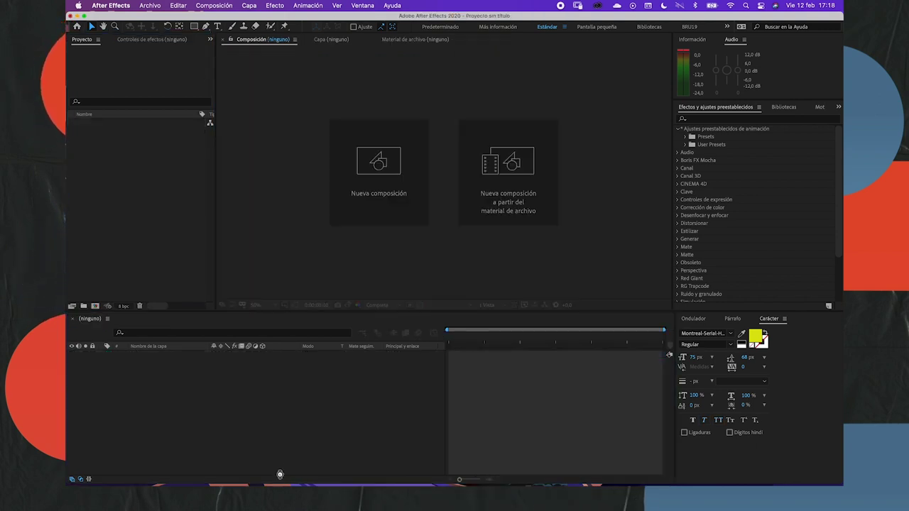
left_click(208, 457)
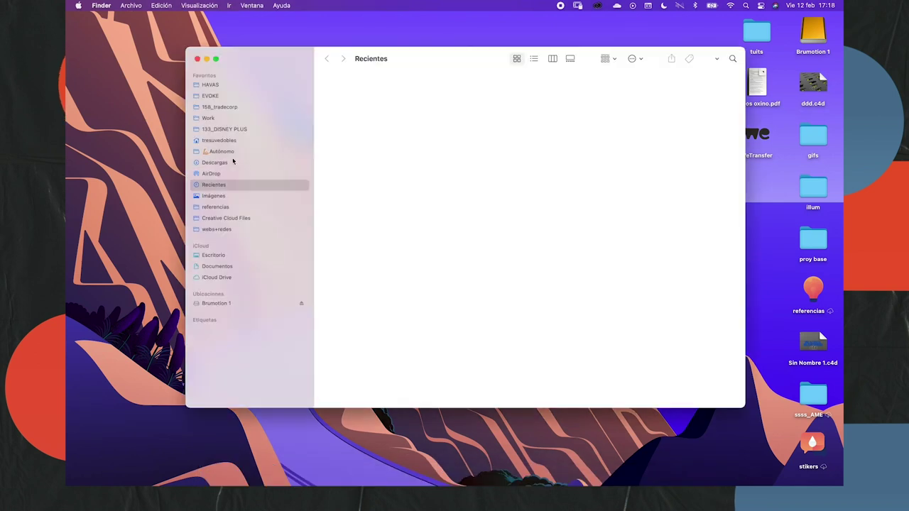
left_click(228, 120)
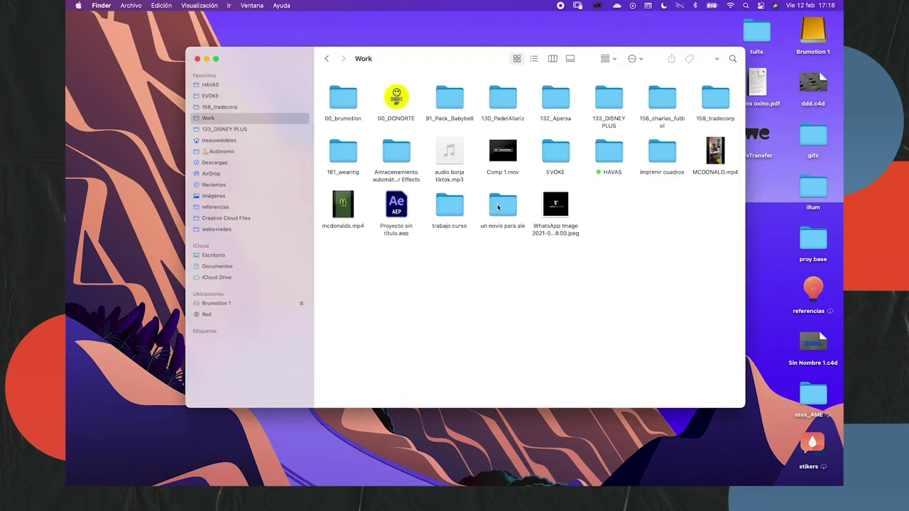
double_click(450, 204)
left_click_drag(429, 52, 342, 85)
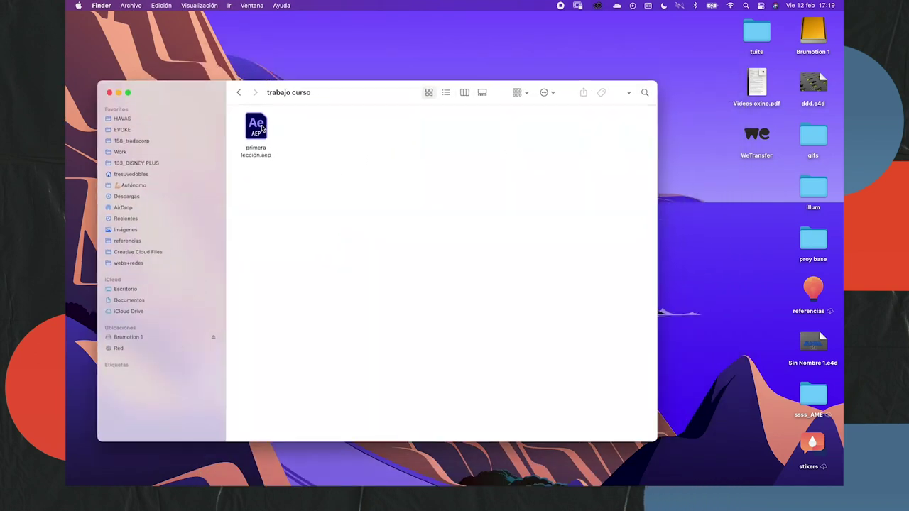
double_click(262, 129)
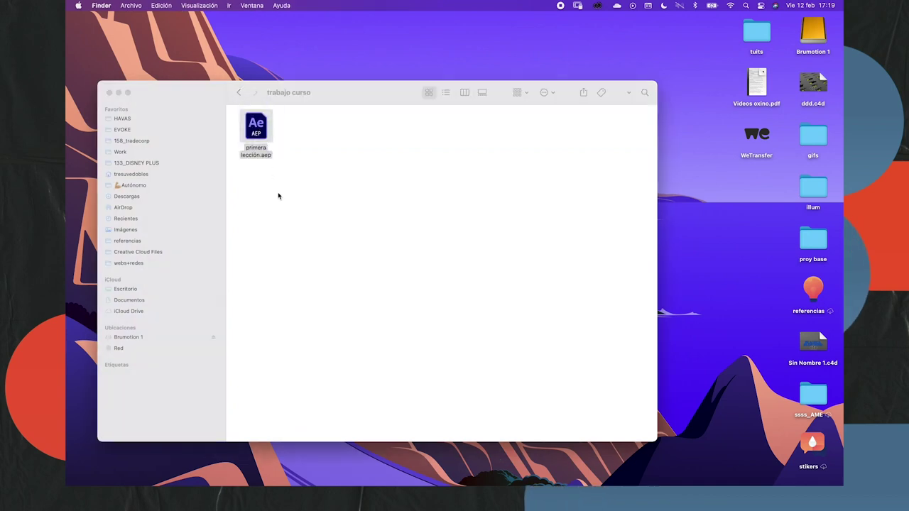
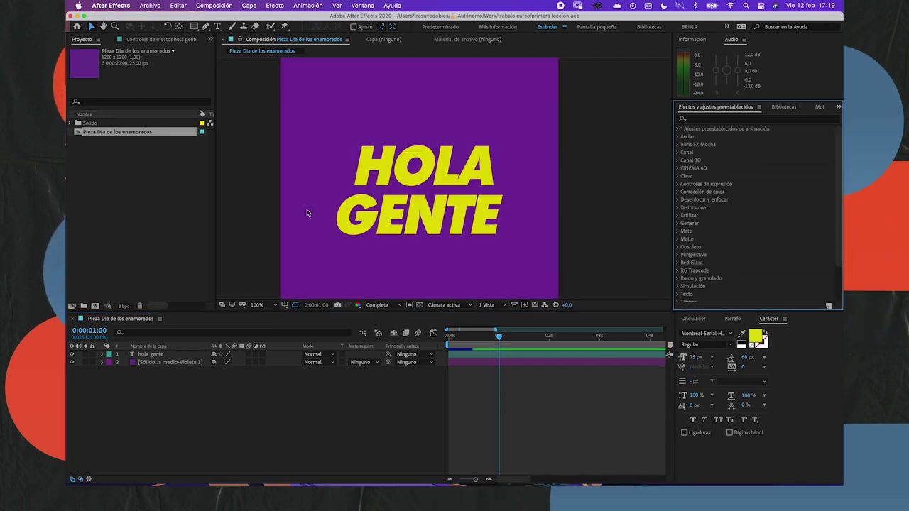
Preview the text's entrance animation and browse the font list without changing the font
left_click(474, 339)
mouse_move(448, 336)
left_mouse_down()
mouse_move(521, 345)
mouse_move(499, 355)
left_mouse_up()
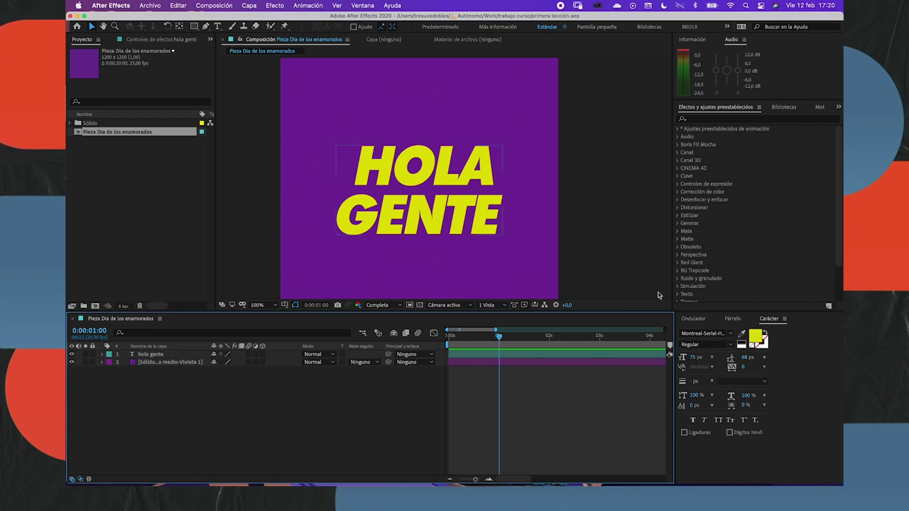
left_click(730, 333)
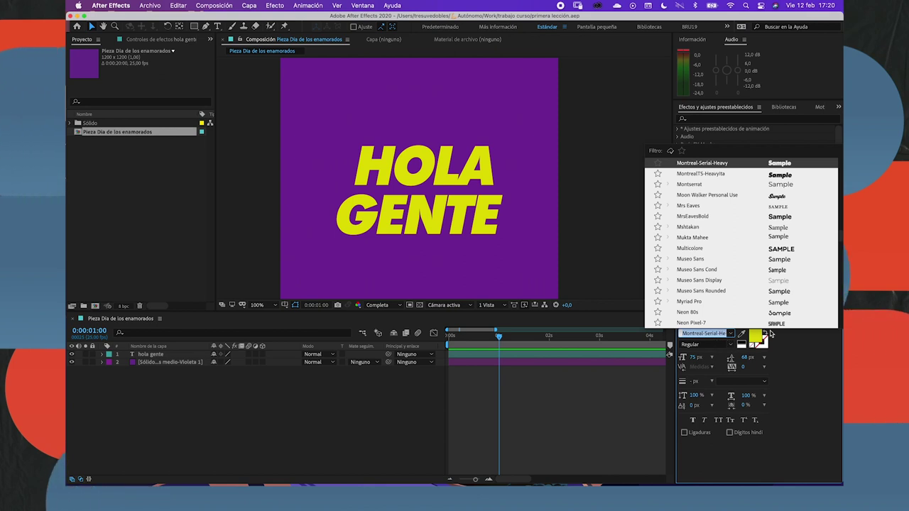
left_click(782, 348)
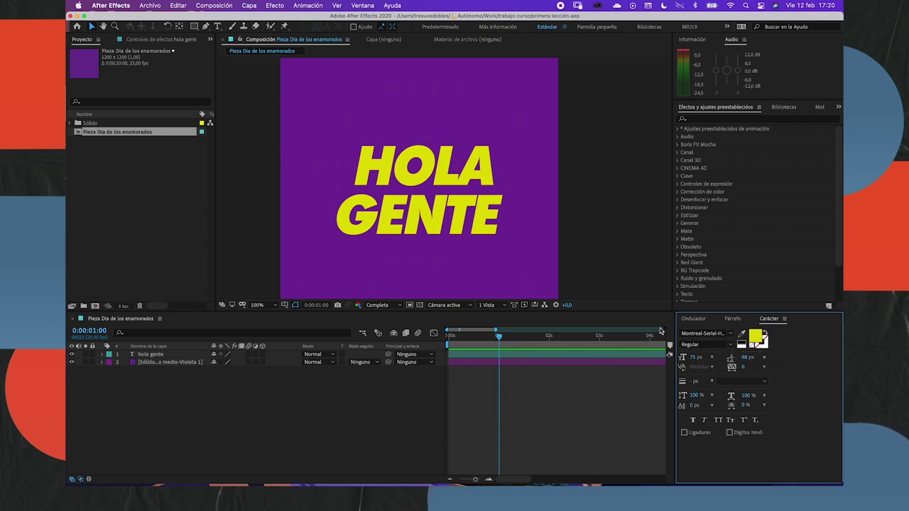
On the hola gente text, swap fill and stroke, thin the stroke from 18 px to 2 px, and make the fill white (ffffff)
left_click(186, 354)
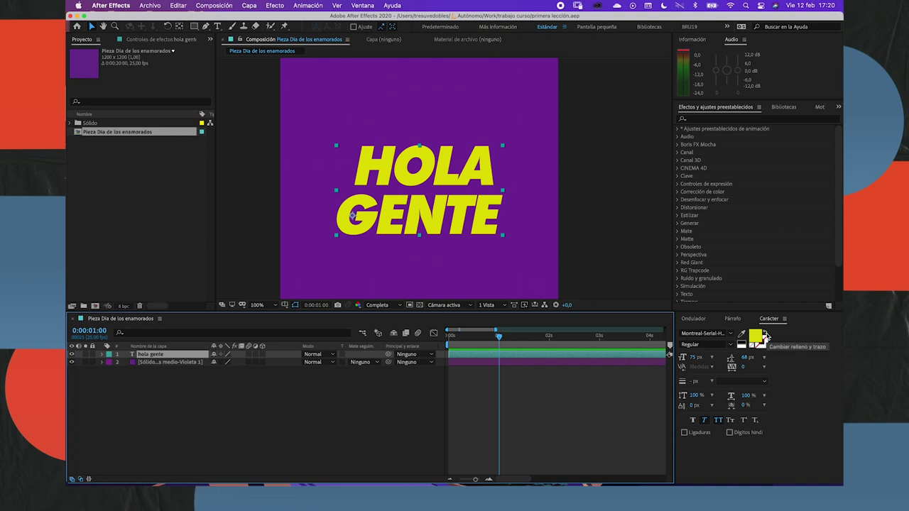
left_click(764, 336)
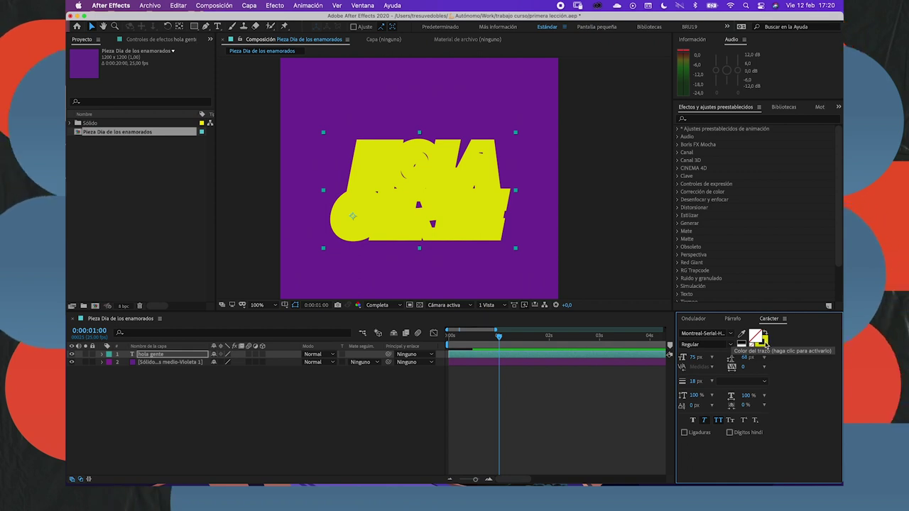
left_click_drag(692, 381, 687, 383)
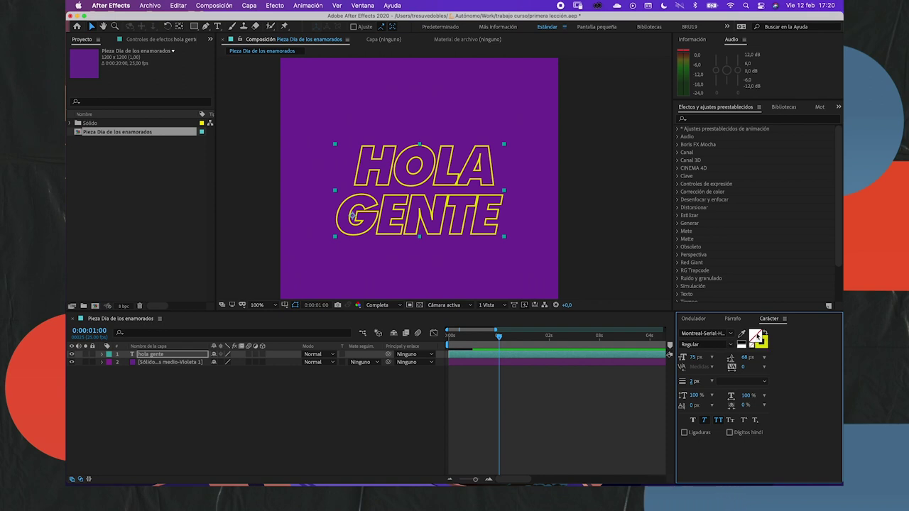
left_click(756, 337)
type("ffffff")
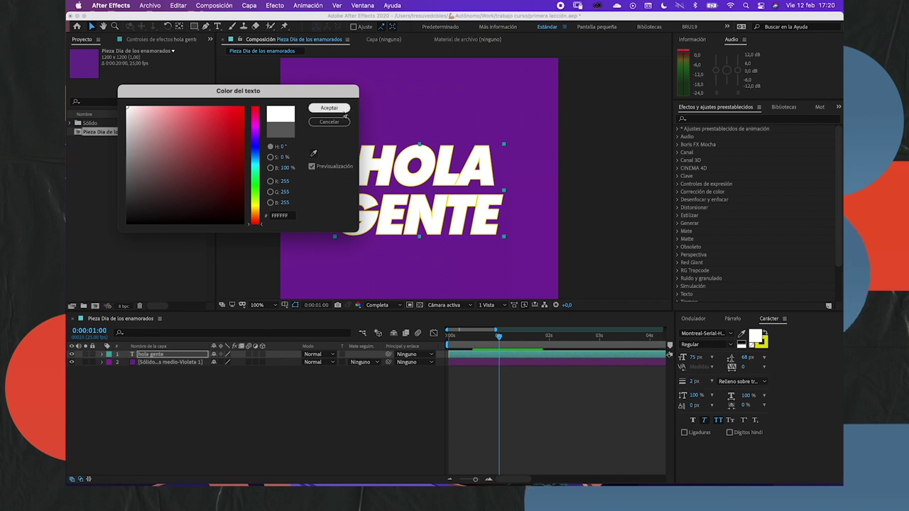
key("Return")
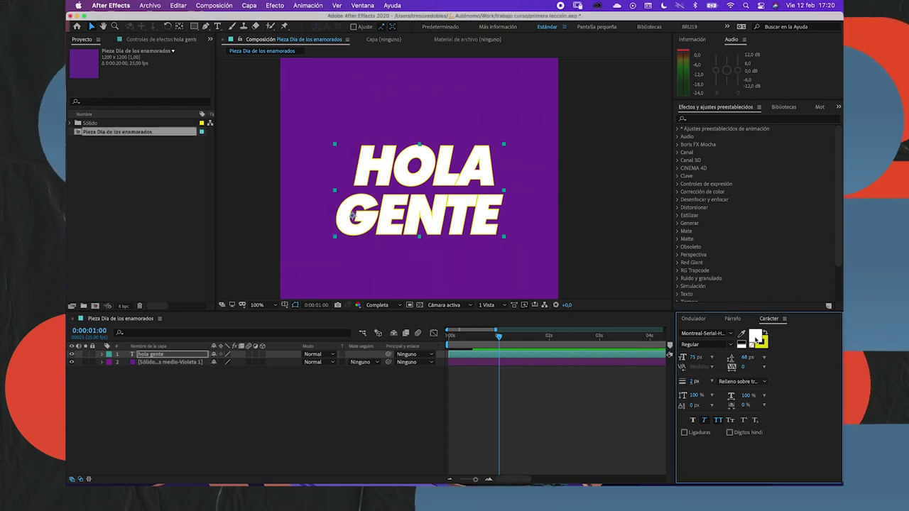
Try a dark maroon text fill, then undo back to plain yellow text
left_click(755, 336)
left_click(227, 209)
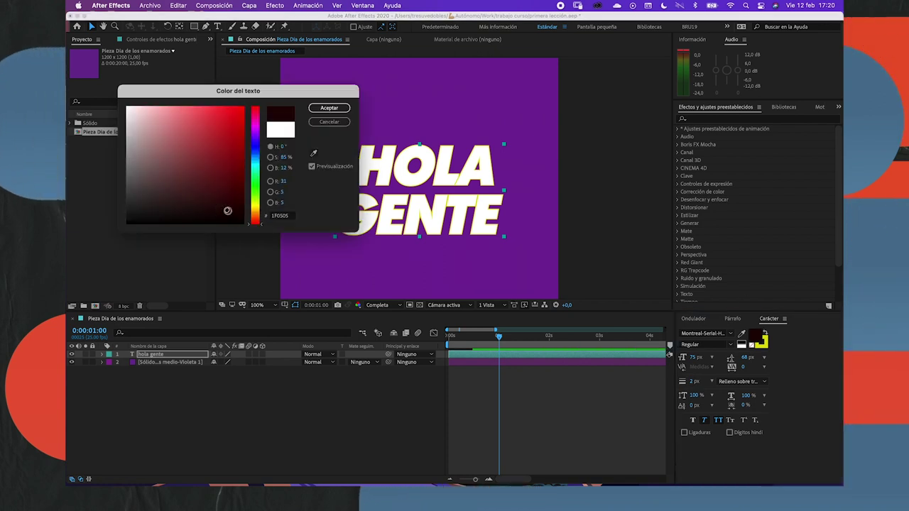
left_click(329, 107)
key("super+z")
key("super+z")
key("super+z")
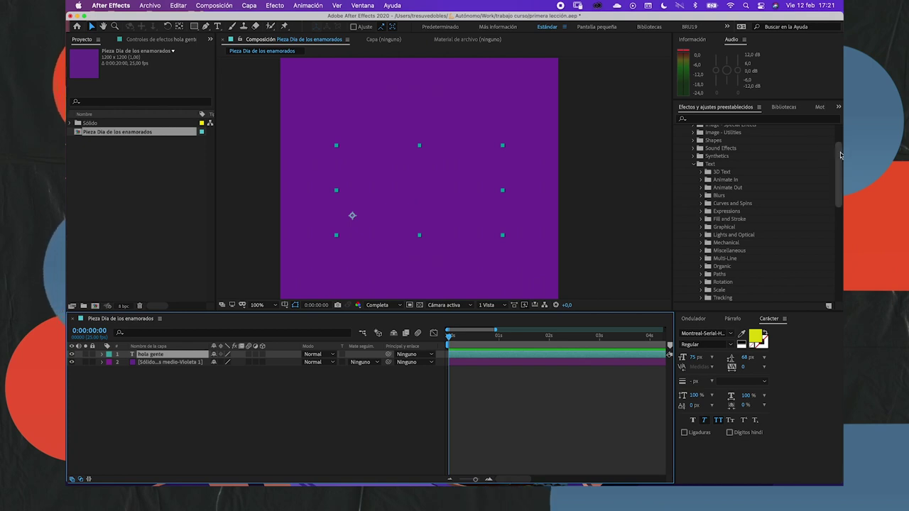
Add 0s keyframes to the purple solid's Position, Scale and Opacity, then deselect all layers
scroll(716, 159, "up", 3)
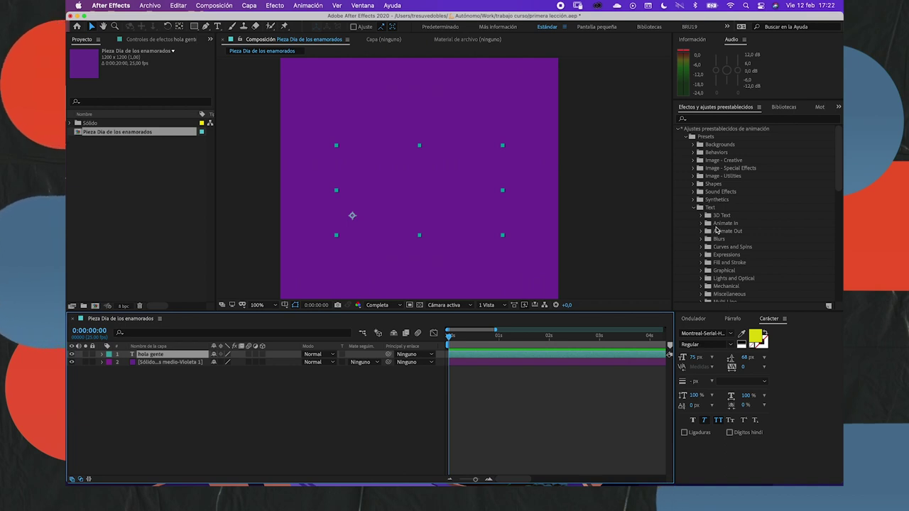
left_click(102, 363)
left_click(125, 385)
left_click(125, 393)
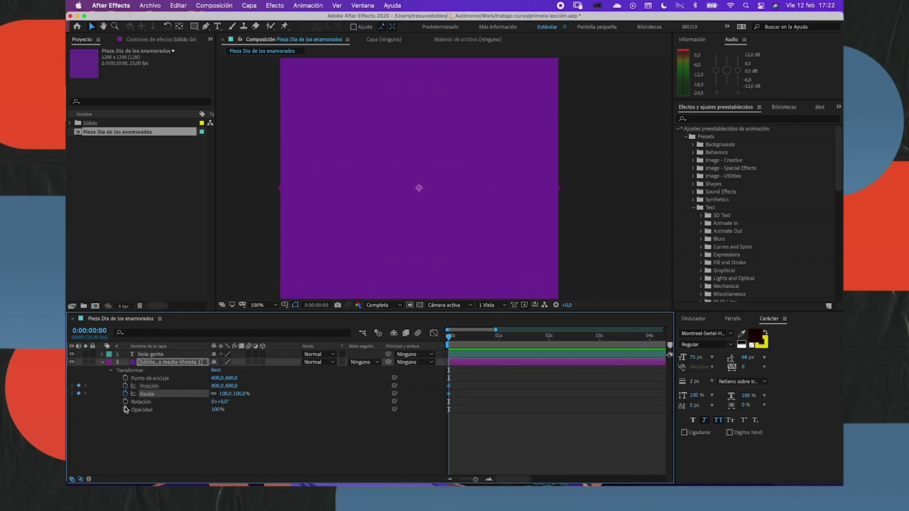
left_click(125, 410)
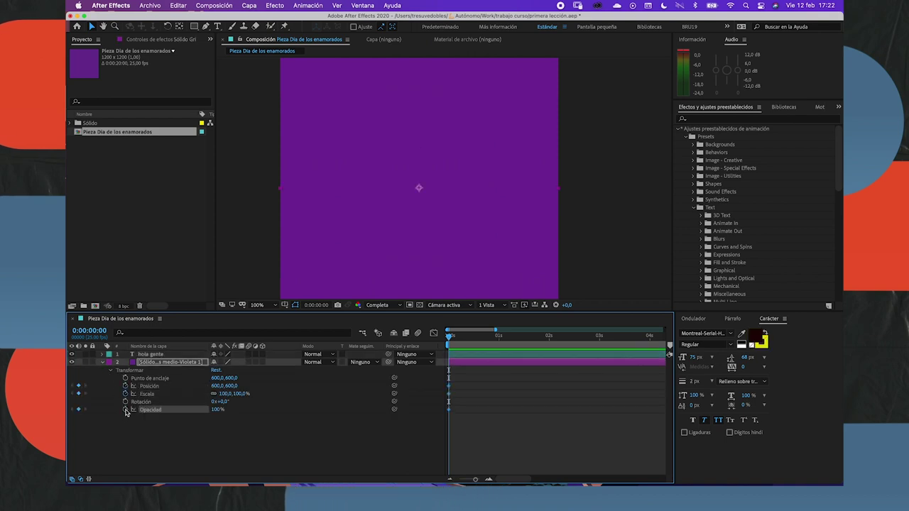
left_click(150, 355)
left_click(151, 362)
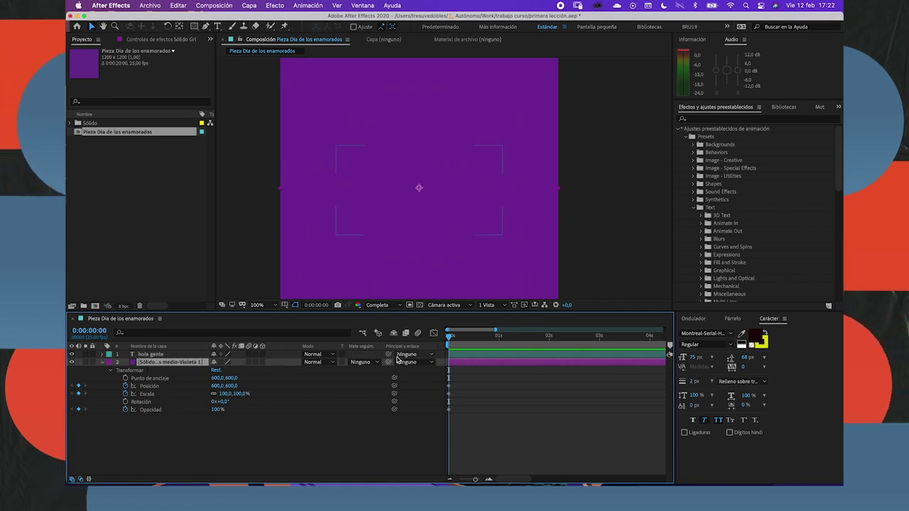
left_click(196, 442)
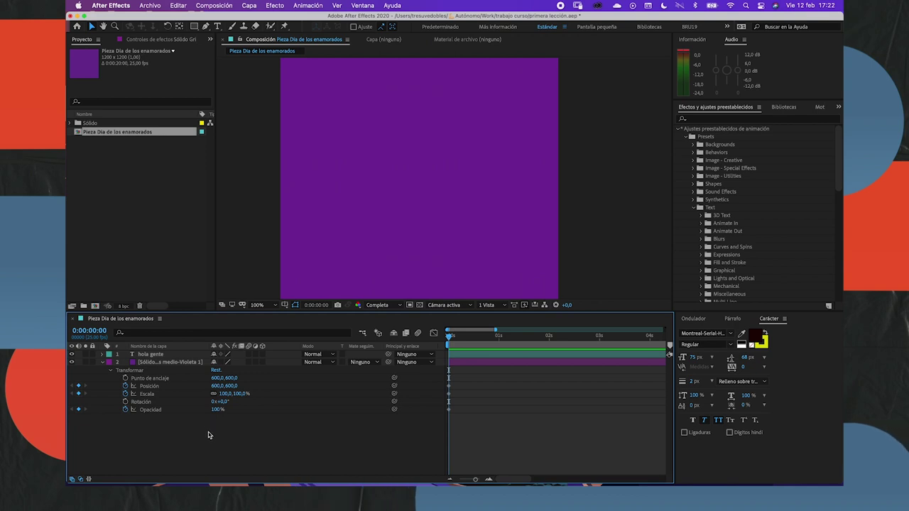
Add a null object layer, Nulo 3, from the timeline's New menu
right_click(208, 435)
mouse_move(312, 374)
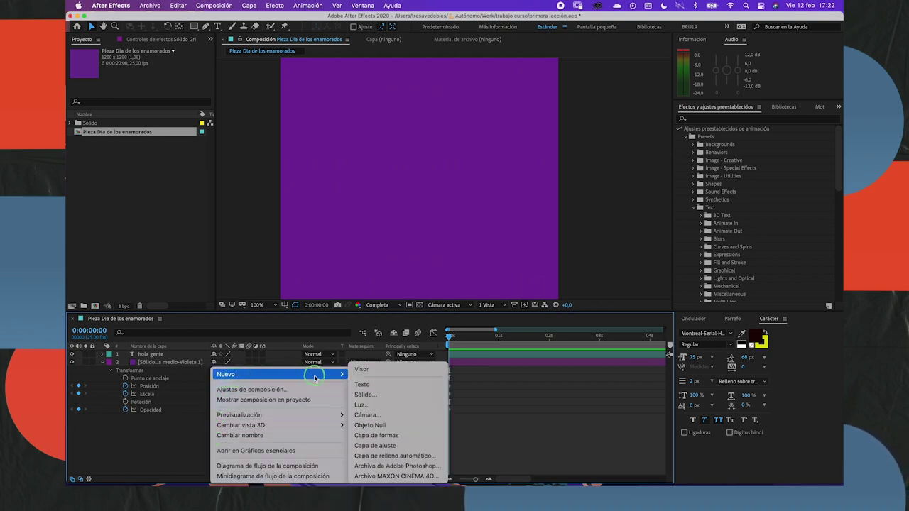
left_click(367, 425)
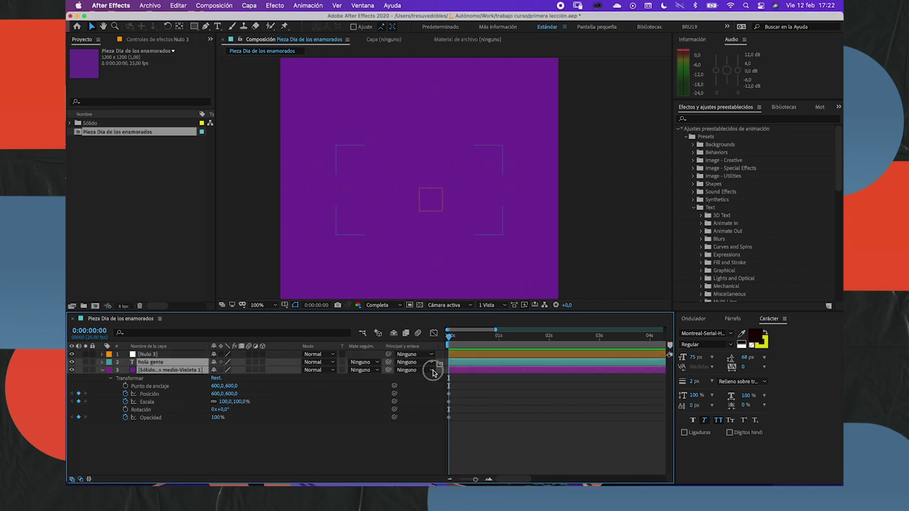
Collapse the purple solid layer's transform properties
left_click(433, 372)
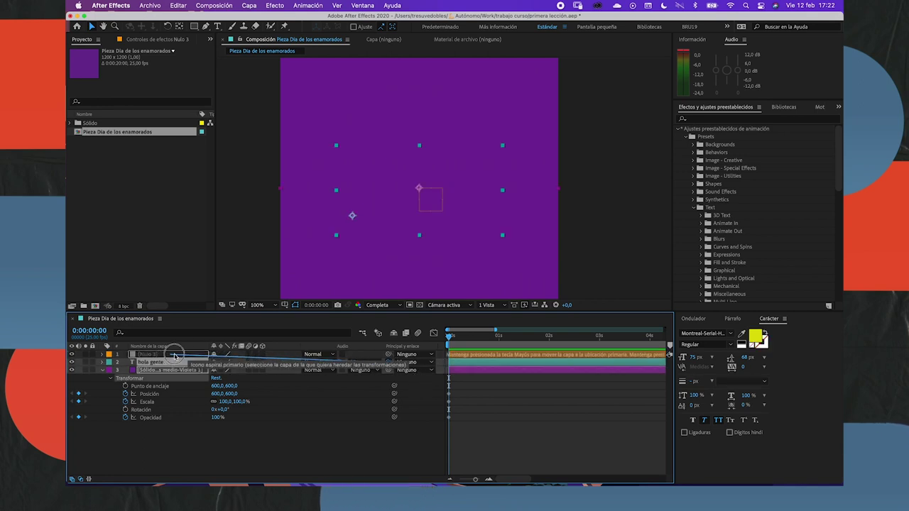
left_click(388, 360)
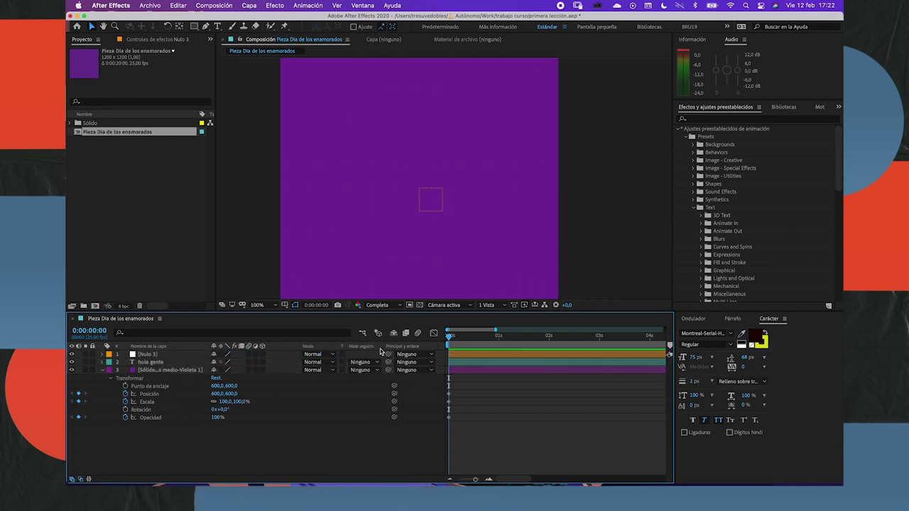
left_click(102, 370)
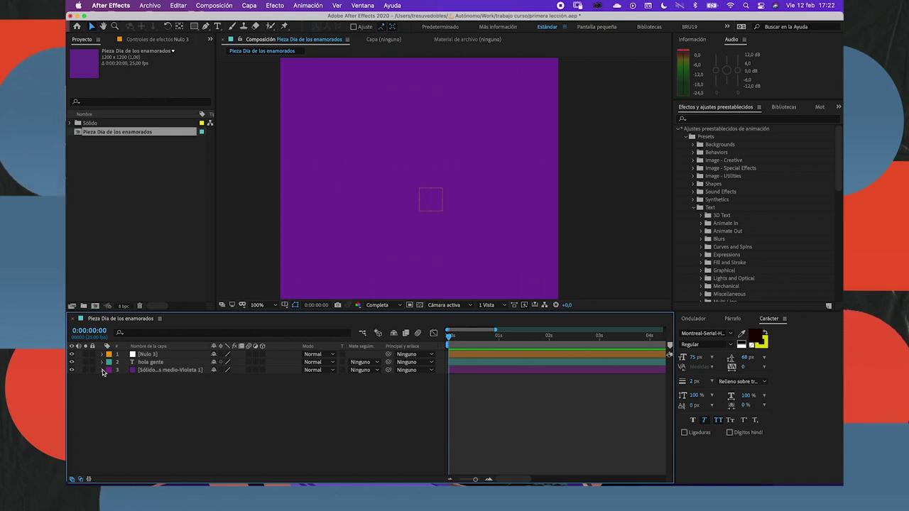